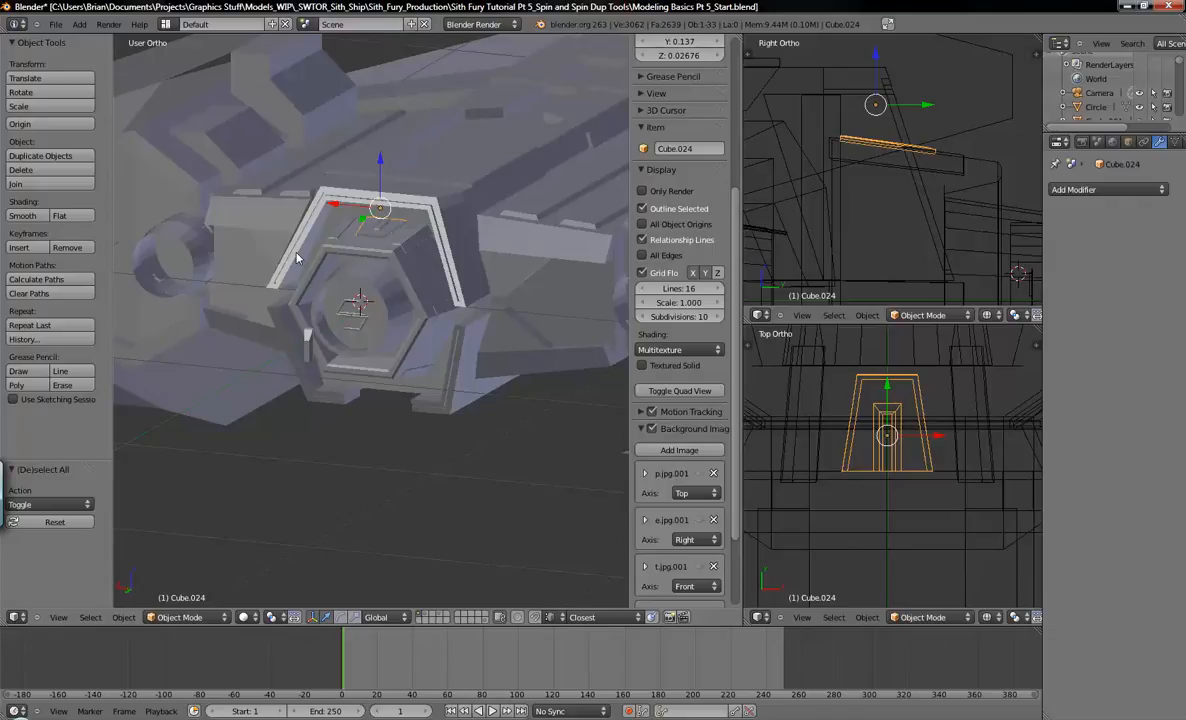
Step: Examine the separate detail pieces on the hexagonal engine housing and on the round side engine, selecting them one at a time
{"action": "middle_click_drag", "start_coordinate": [330, 262], "coordinate": [388, 289]}
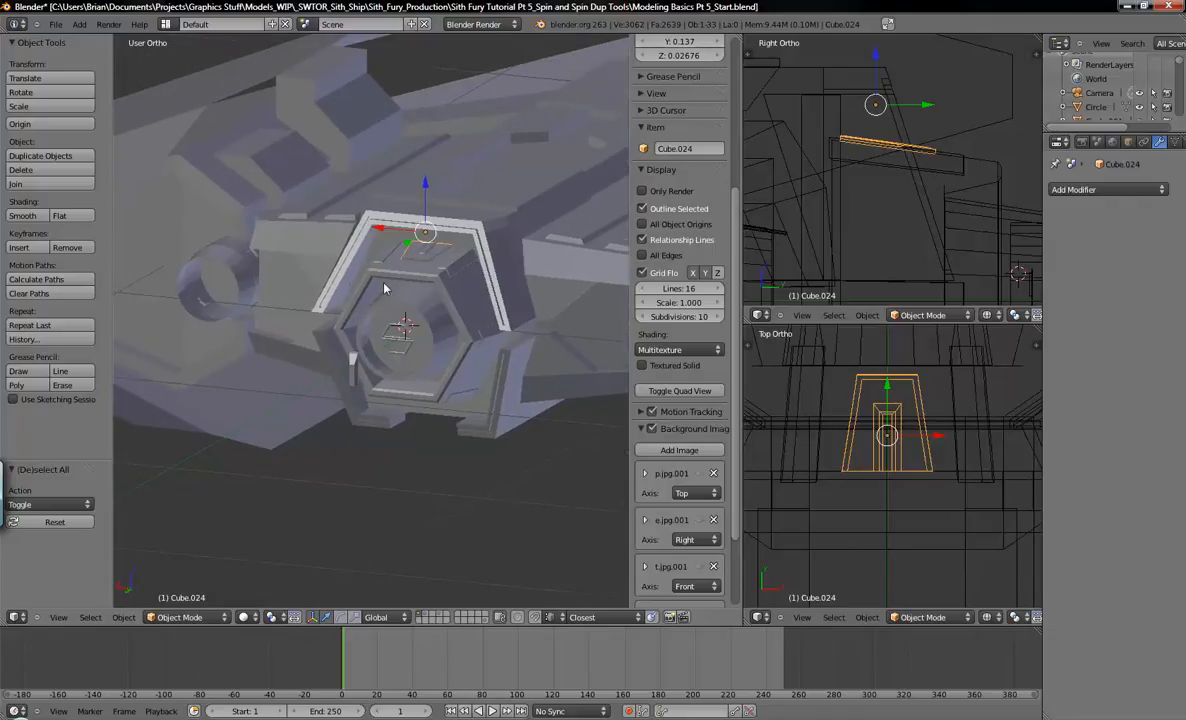
{"action": "right_click", "coordinate": [431, 256]}
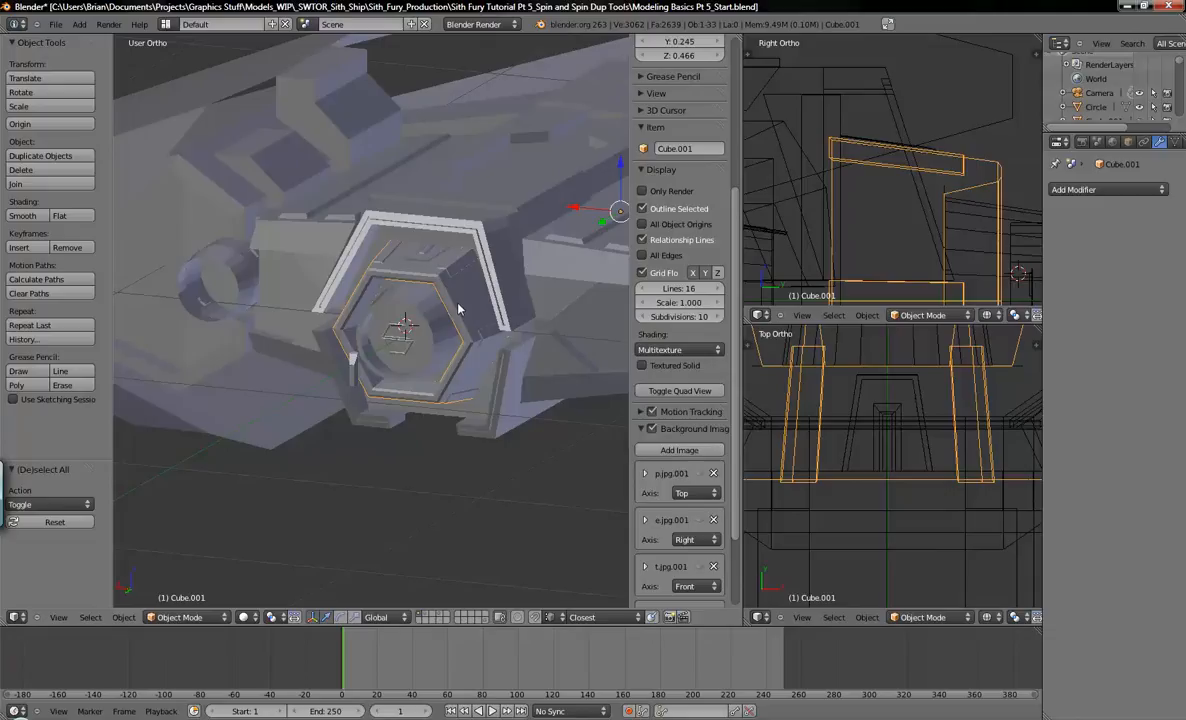
{"action": "right_click", "coordinate": [428, 257]}
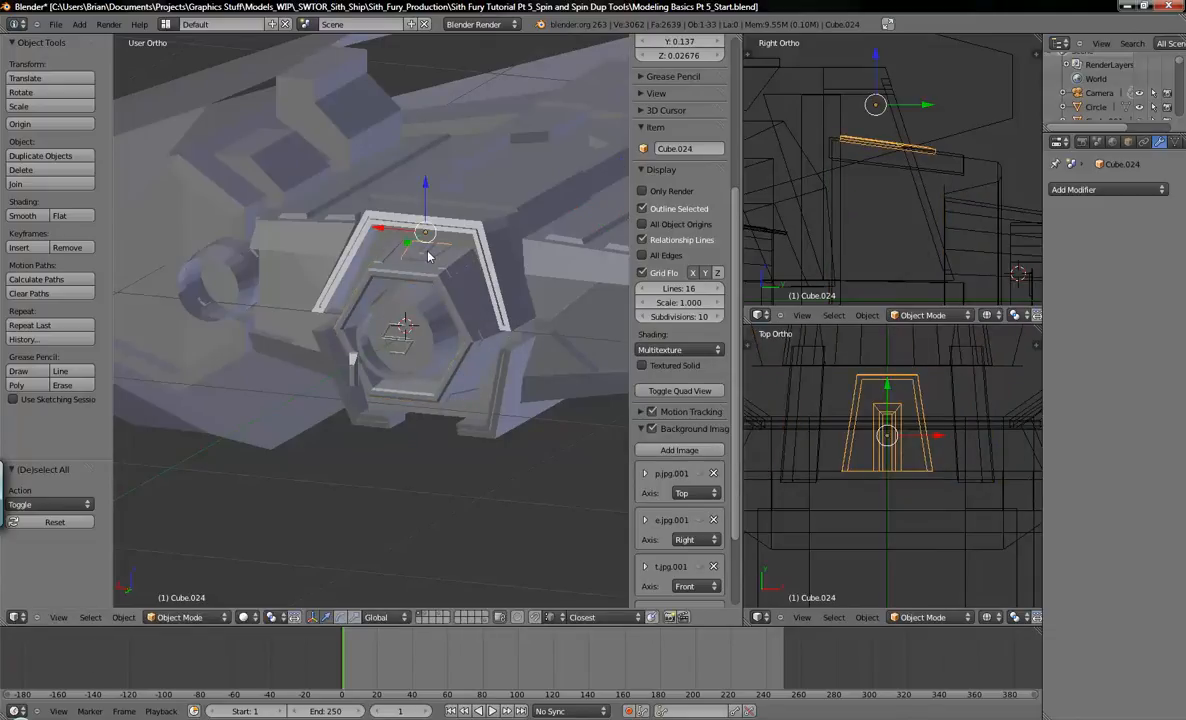
{"action": "right_click", "coordinate": [353, 372]}
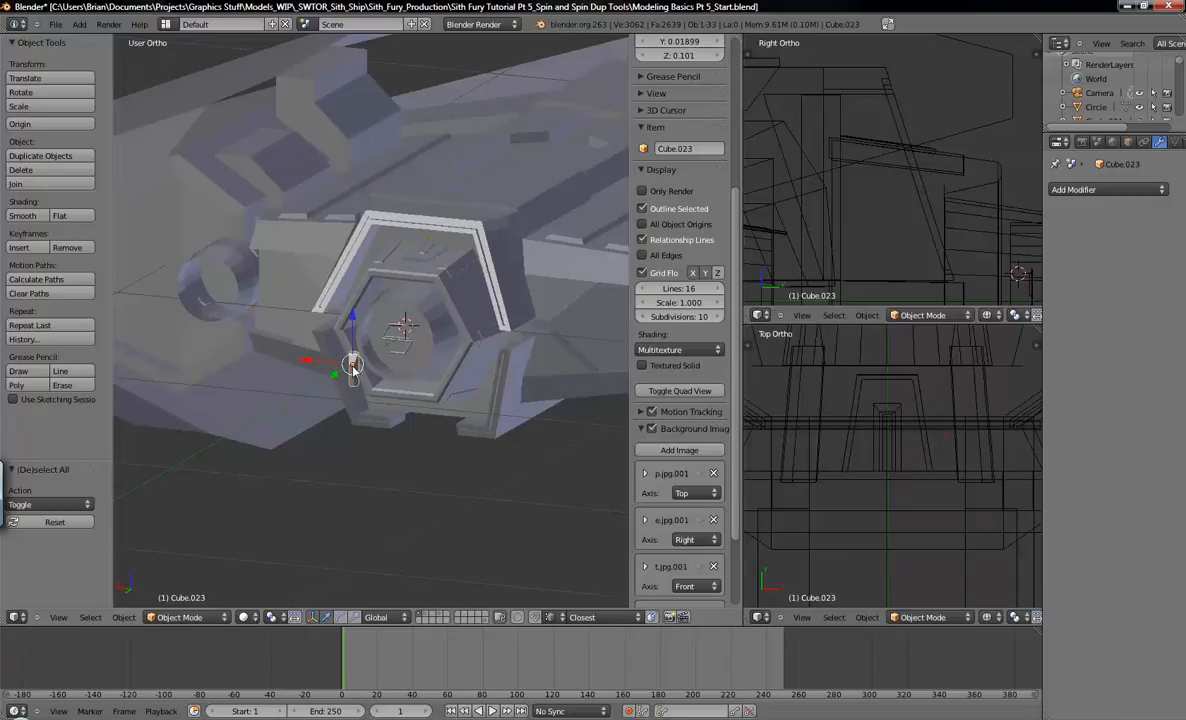
{"action": "scroll", "coordinate": [352, 370], "scroll_direction": "up", "scroll_amount": 1}
{"action": "scroll", "coordinate": [353, 370], "scroll_direction": "up", "scroll_amount": 1}
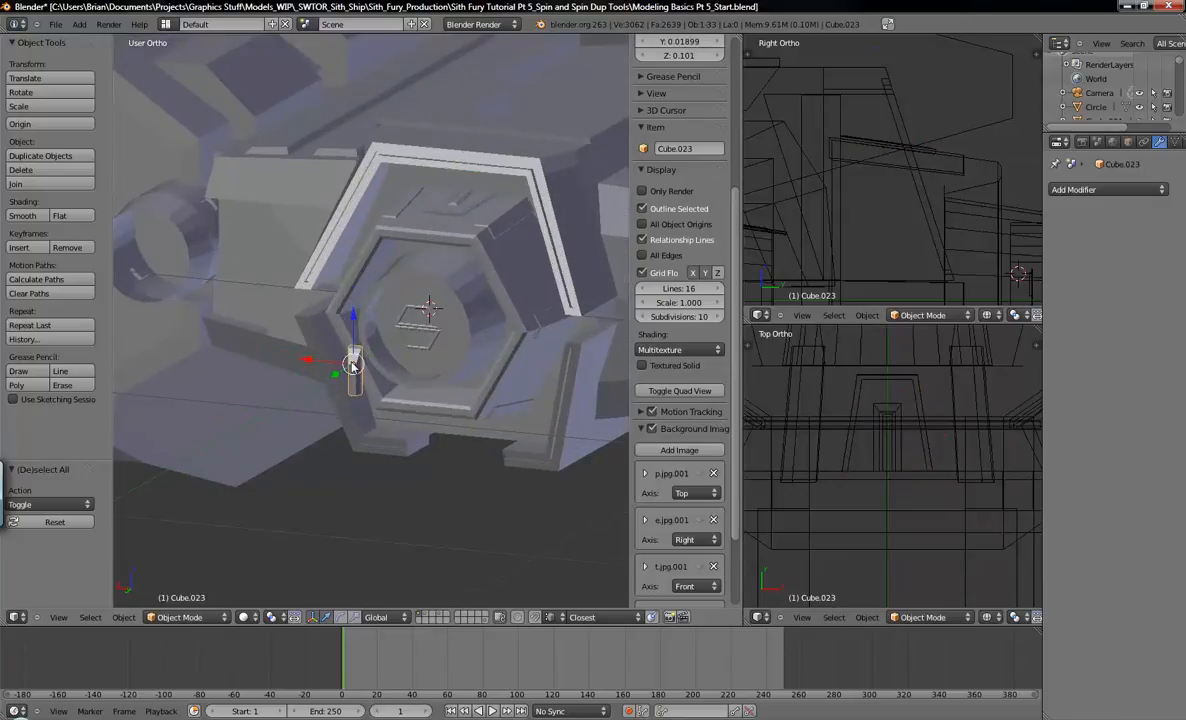
{"action": "right_click", "coordinate": [160, 202]}
{"action": "scroll", "coordinate": [160, 205], "scroll_direction": "up", "scroll_amount": 4}
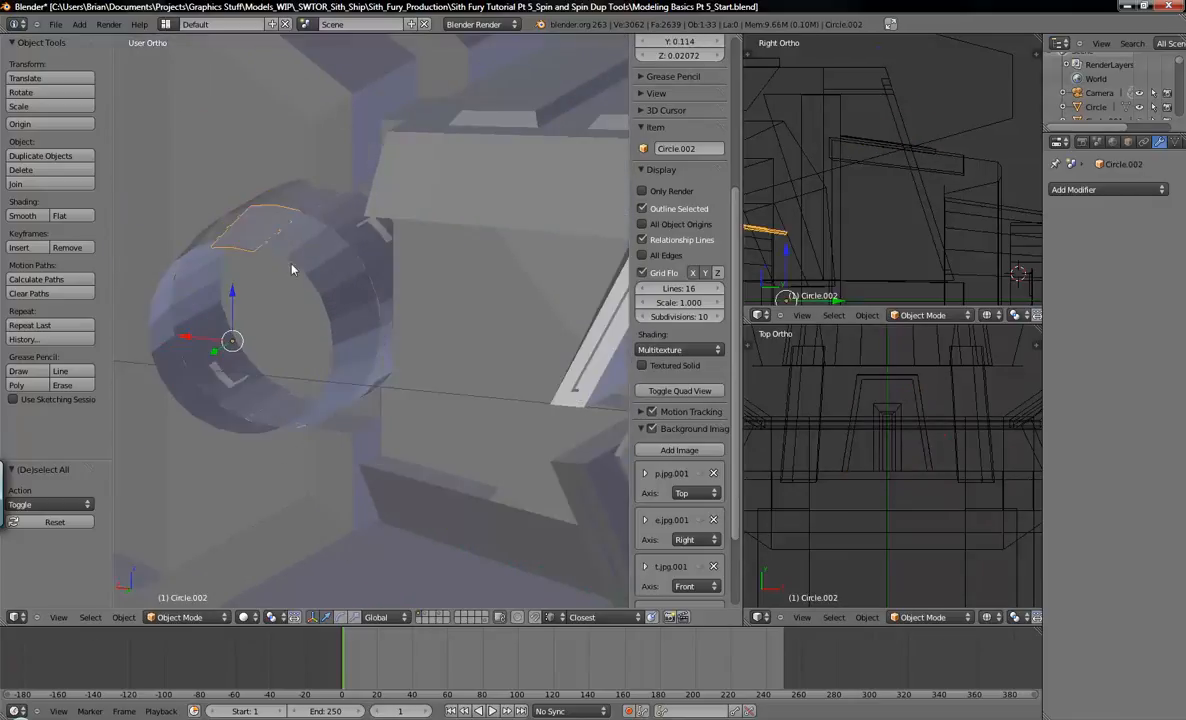
{"action": "right_click", "coordinate": [259, 230]}
{"action": "scroll", "coordinate": [261, 232], "scroll_direction": "up", "scroll_amount": 3}
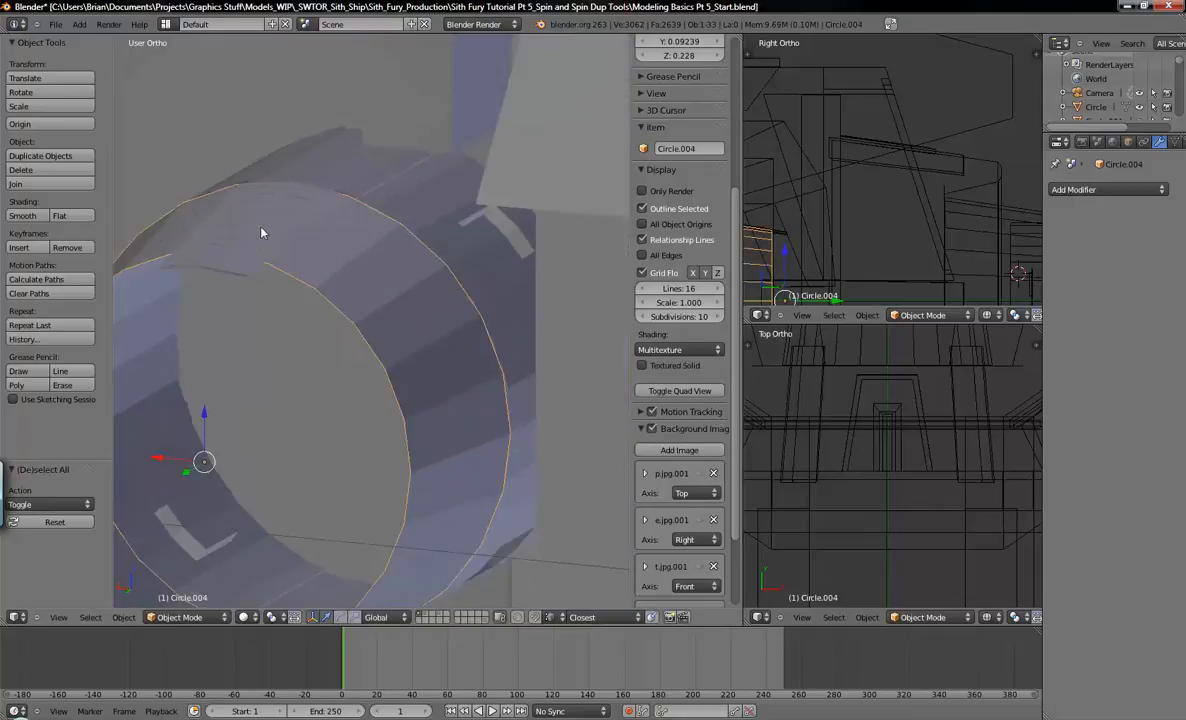
{"action": "key", "text": "g"}
{"action": "right_click", "coordinate": [262, 213]}
{"action": "right_click", "coordinate": [264, 208]}
{"action": "key", "text": "g"}
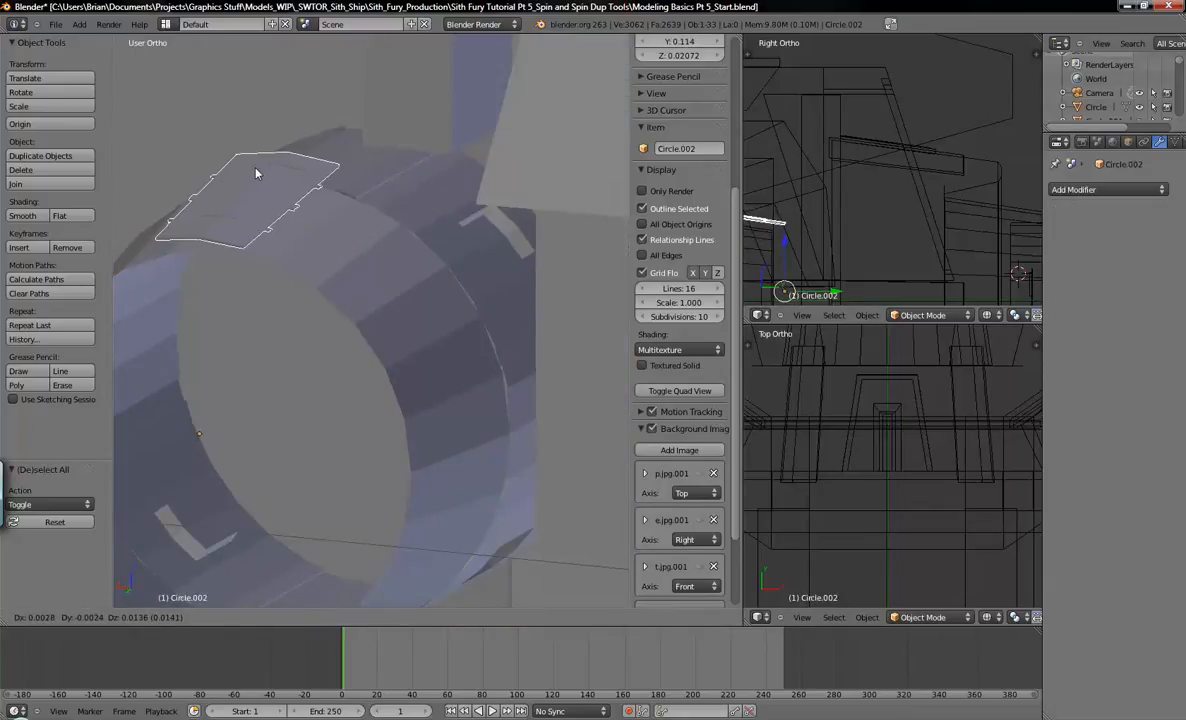
{"action": "right_click", "coordinate": [265, 175]}
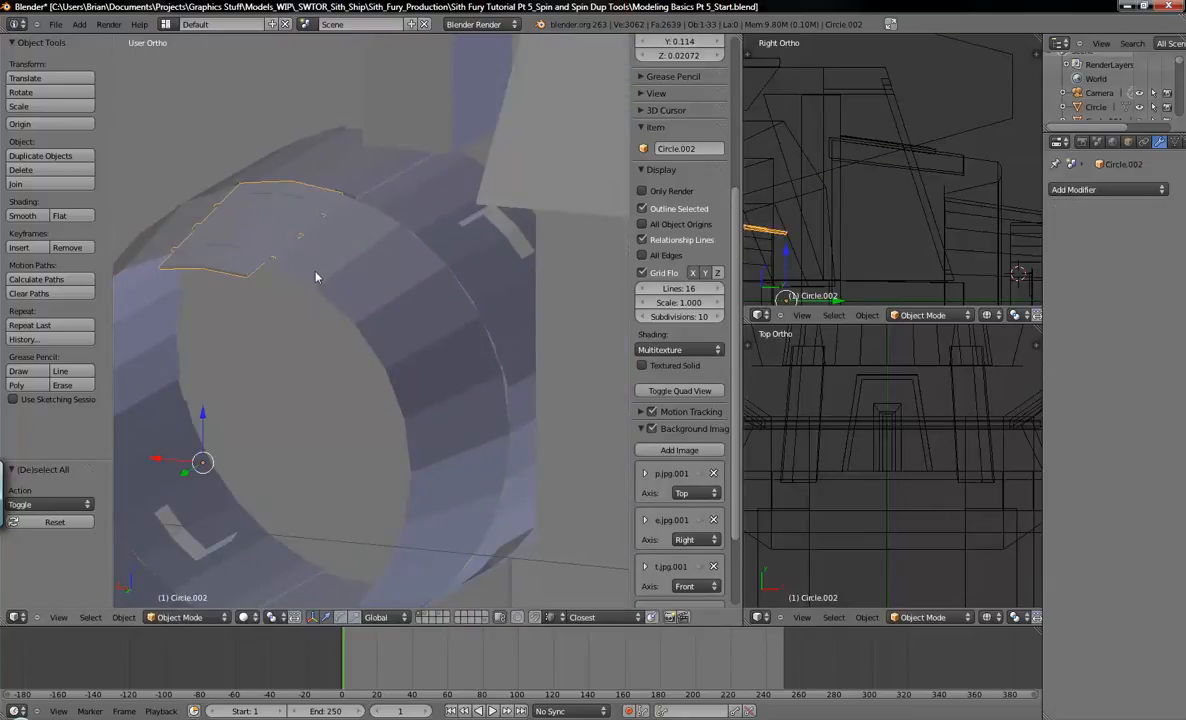
Step: Select the raised panel on top of the hexagonal engine housing and look at the engine squarely from the back
{"action": "scroll", "coordinate": [317, 273], "scroll_direction": "down", "scroll_amount": 3}
{"action": "middle_click_drag", "start_coordinate": [482, 396], "coordinate": [381, 306], "text": "shift"}
{"action": "scroll", "coordinate": [381, 306], "scroll_direction": "down", "scroll_amount": 3}
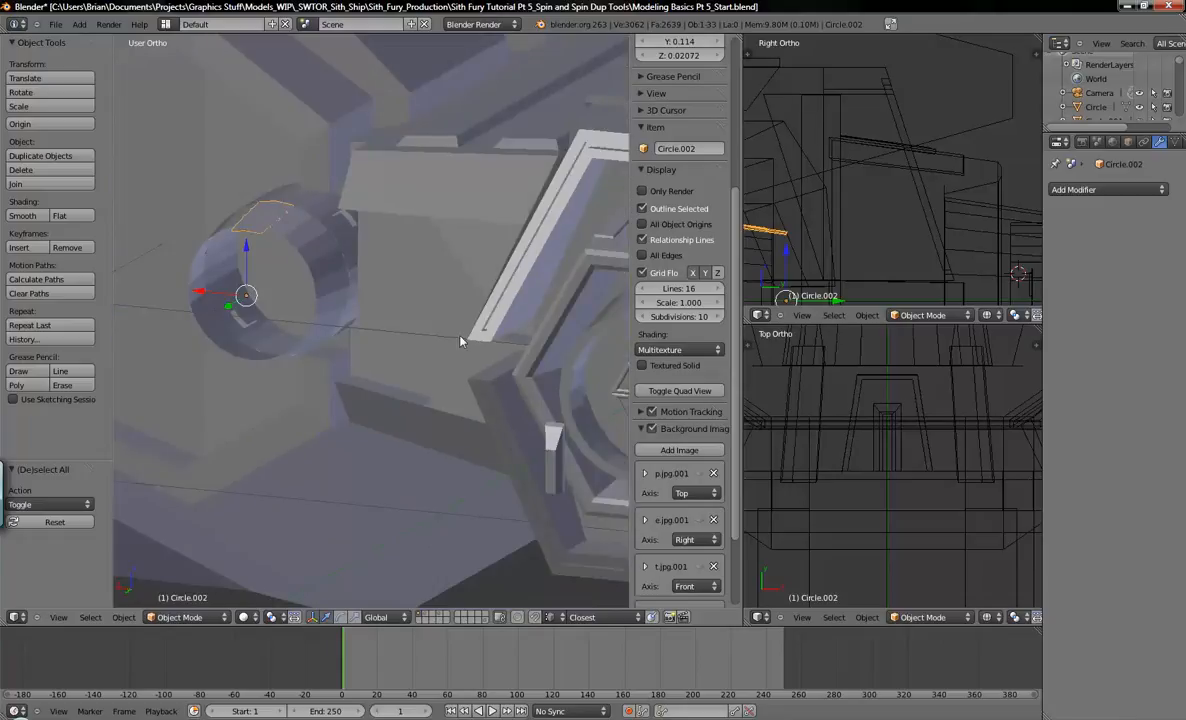
{"action": "middle_click_drag", "start_coordinate": [460, 341], "coordinate": [320, 312], "text": "shift"}
{"action": "middle_click_drag", "start_coordinate": [471, 328], "coordinate": [437, 304], "text": "shift"}
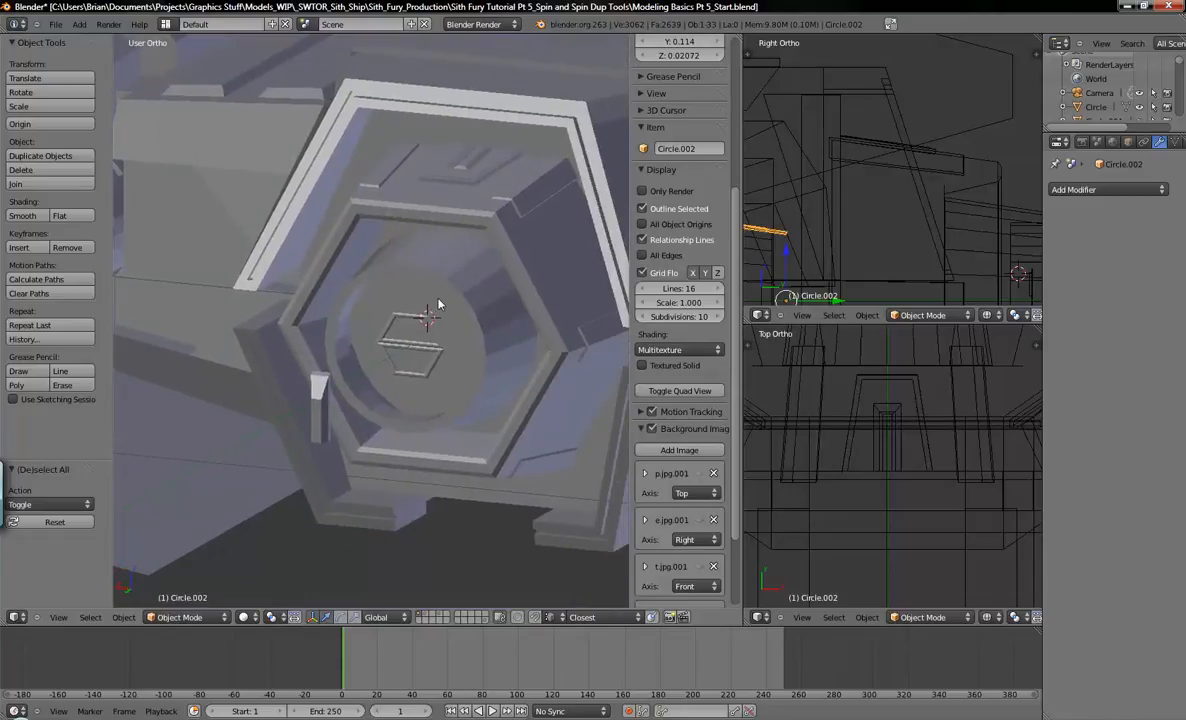
{"action": "middle_click_drag", "start_coordinate": [508, 336], "coordinate": [422, 352]}
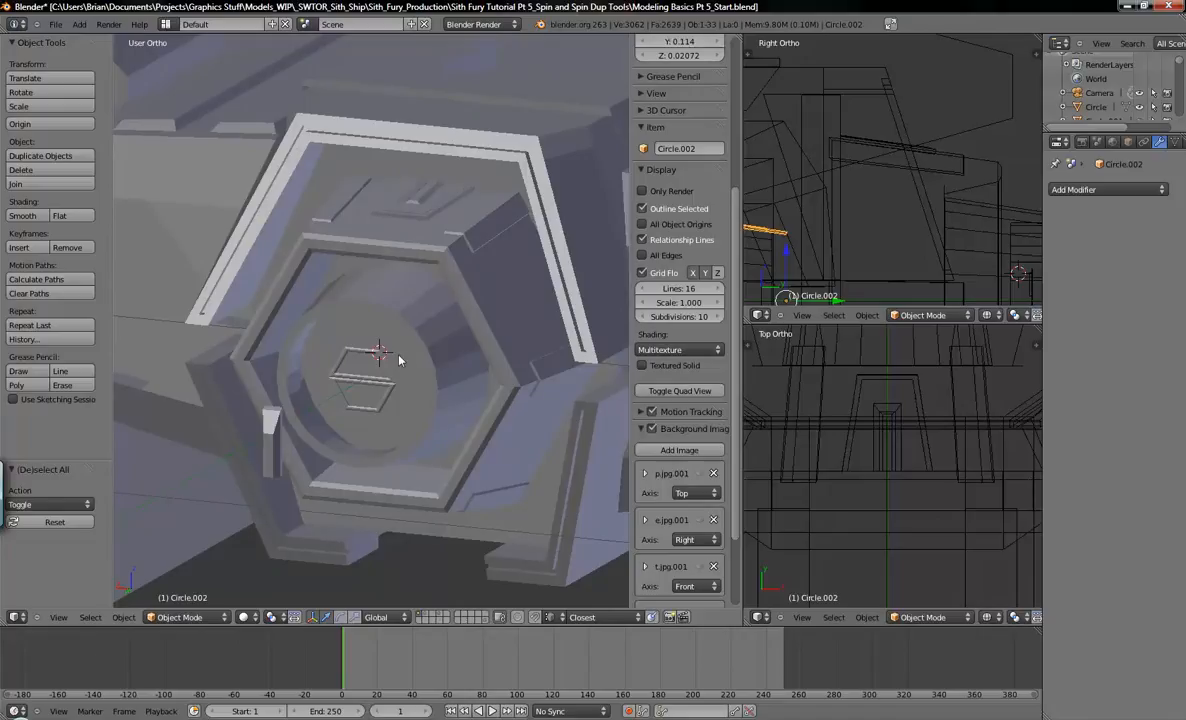
{"action": "right_click", "coordinate": [415, 206]}
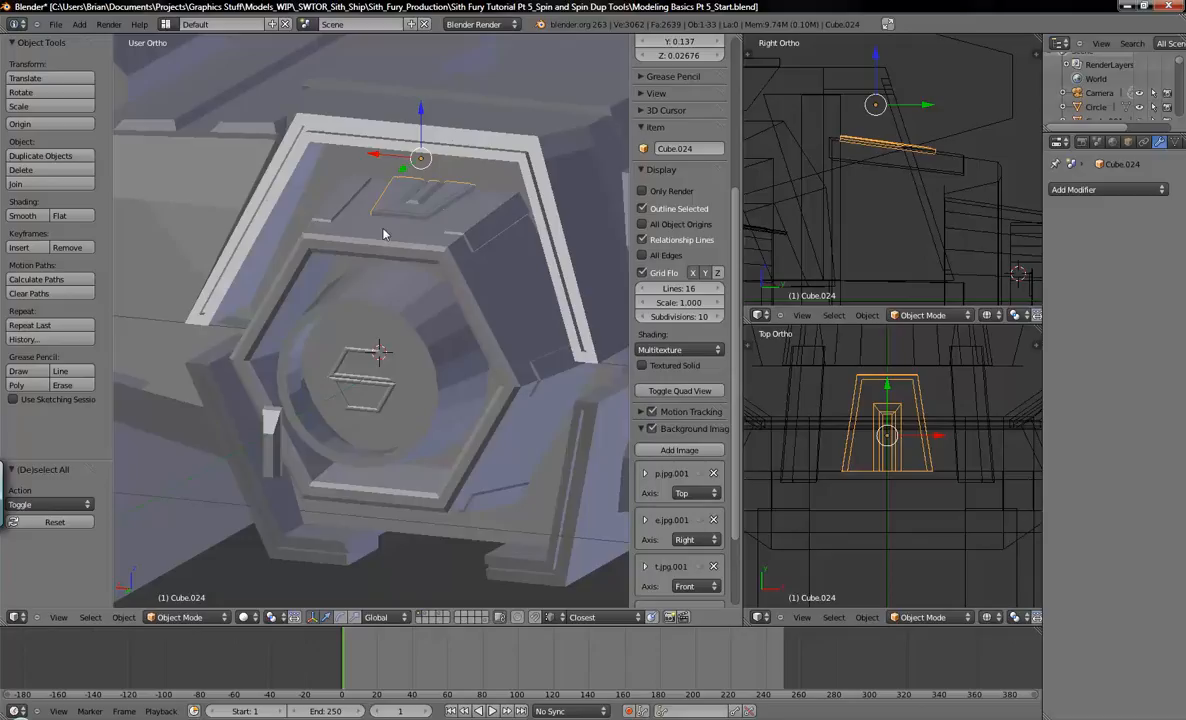
{"action": "key", "text": "ctrl+KP_1"}
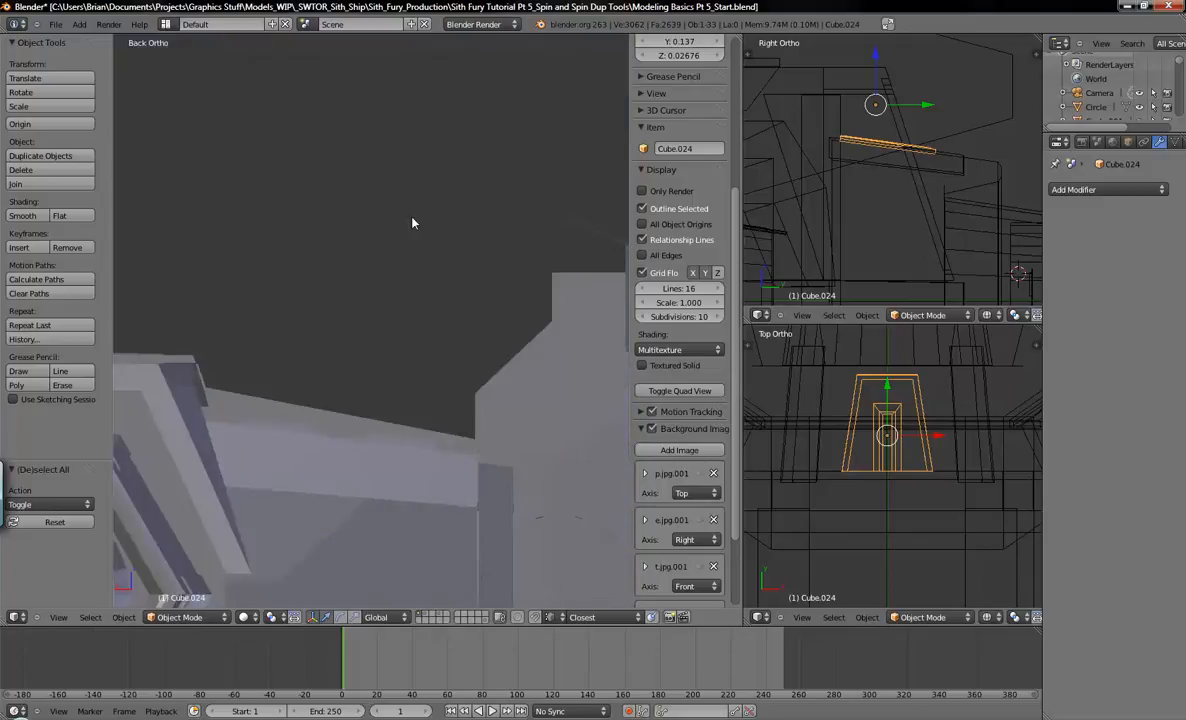
{"action": "scroll", "coordinate": [410, 371], "scroll_direction": "down", "scroll_amount": 4}
{"action": "middle_click_drag", "start_coordinate": [335, 372], "coordinate": [418, 299], "text": "shift"}
{"action": "scroll", "coordinate": [418, 299], "scroll_direction": "up", "scroll_amount": 4}
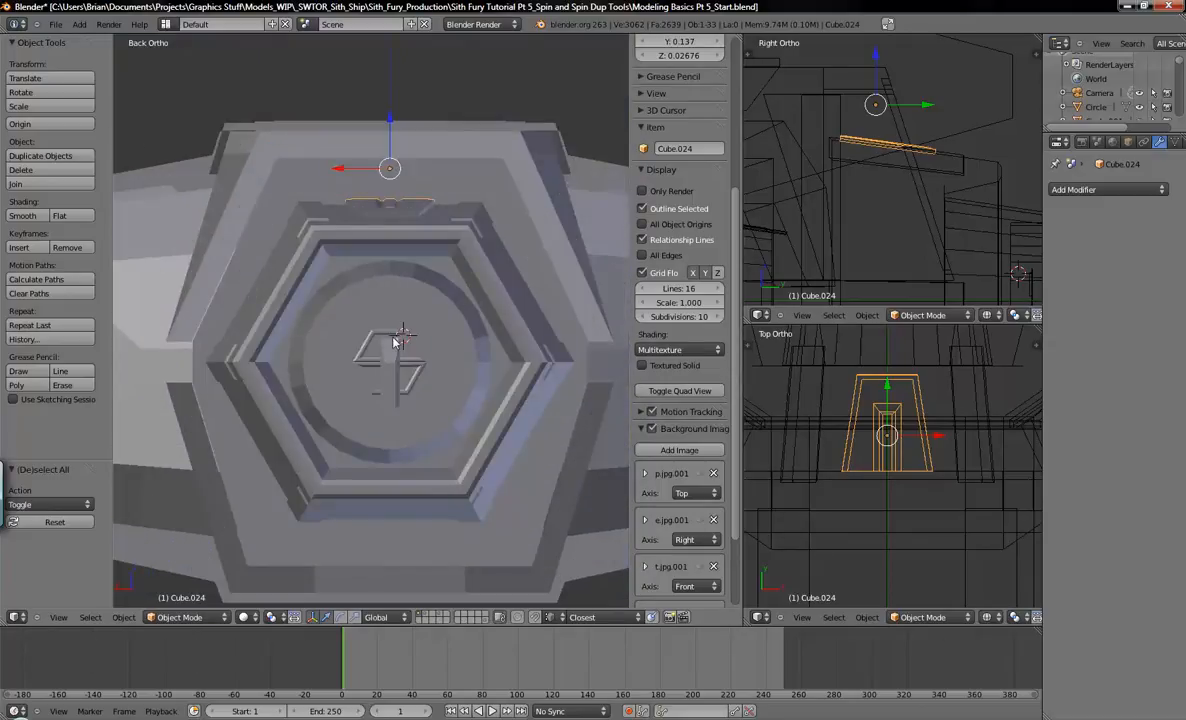
{"action": "middle_click_drag", "start_coordinate": [392, 345], "coordinate": [422, 325]}
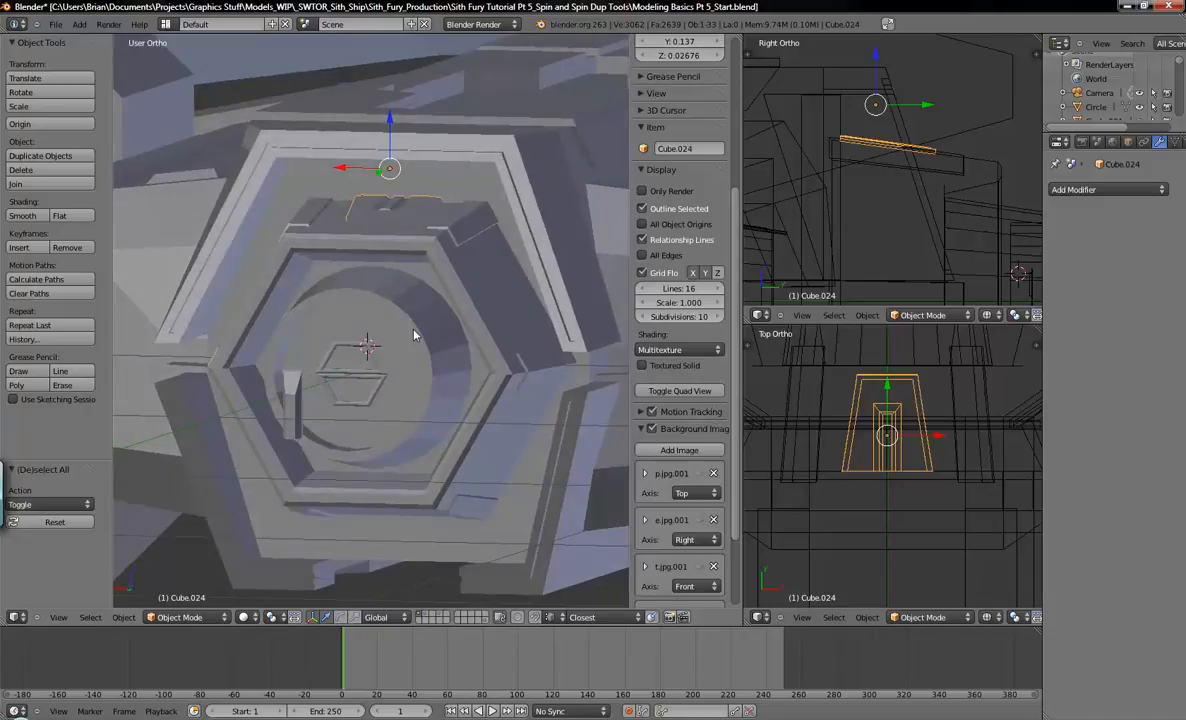
{"action": "key", "text": "ctrl+KP_1"}
{"action": "middle_click_drag", "start_coordinate": [250, 335], "coordinate": [453, 235], "text": "shift"}
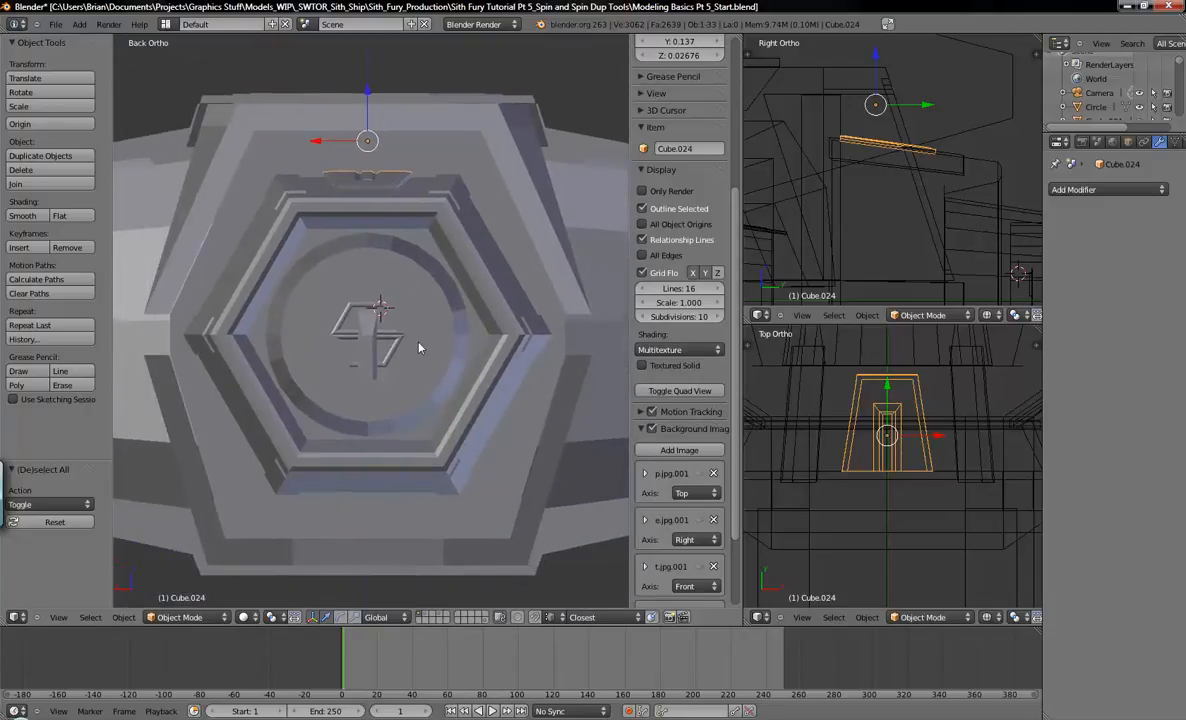
Step: Try to spin the top panel's whole mesh 90° in 9 steps around a 3D cursor placed up and right of the engine's centre
{"action": "left_click", "coordinate": [466, 286]}
{"action": "right_click", "coordinate": [375, 178]}
{"action": "right_click", "coordinate": [360, 170]}
{"action": "key", "text": "Tab"}
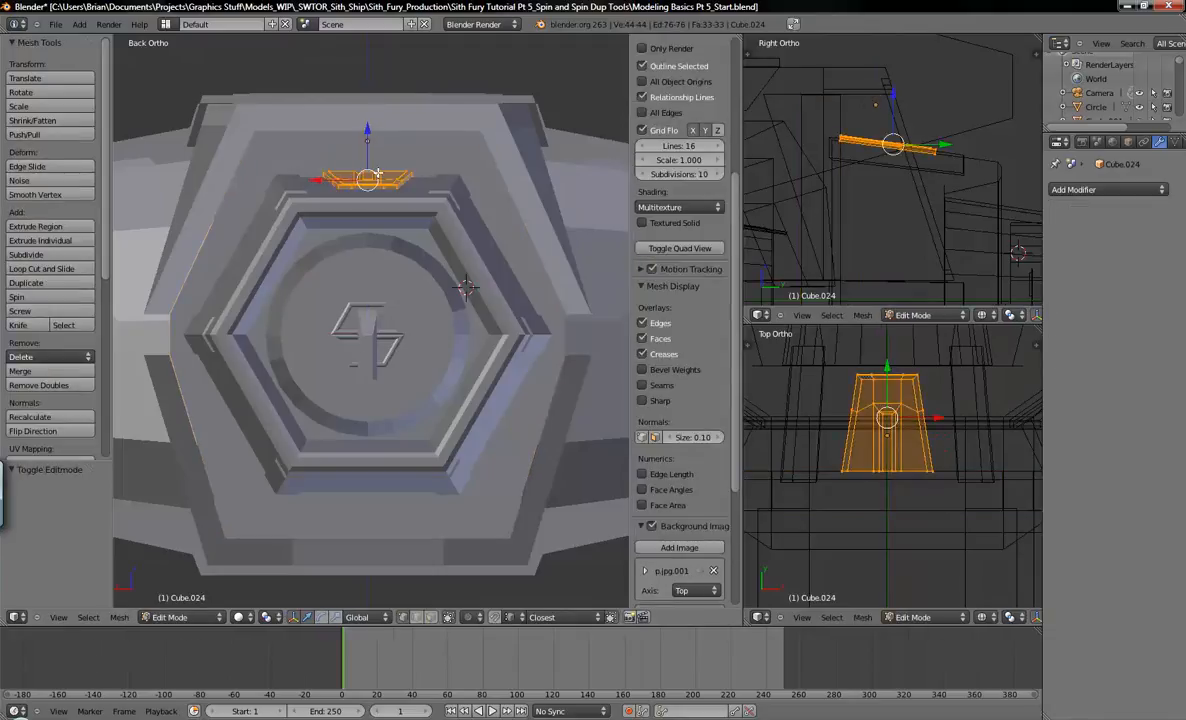
{"action": "key", "text": "a"}
{"action": "key", "text": "a"}
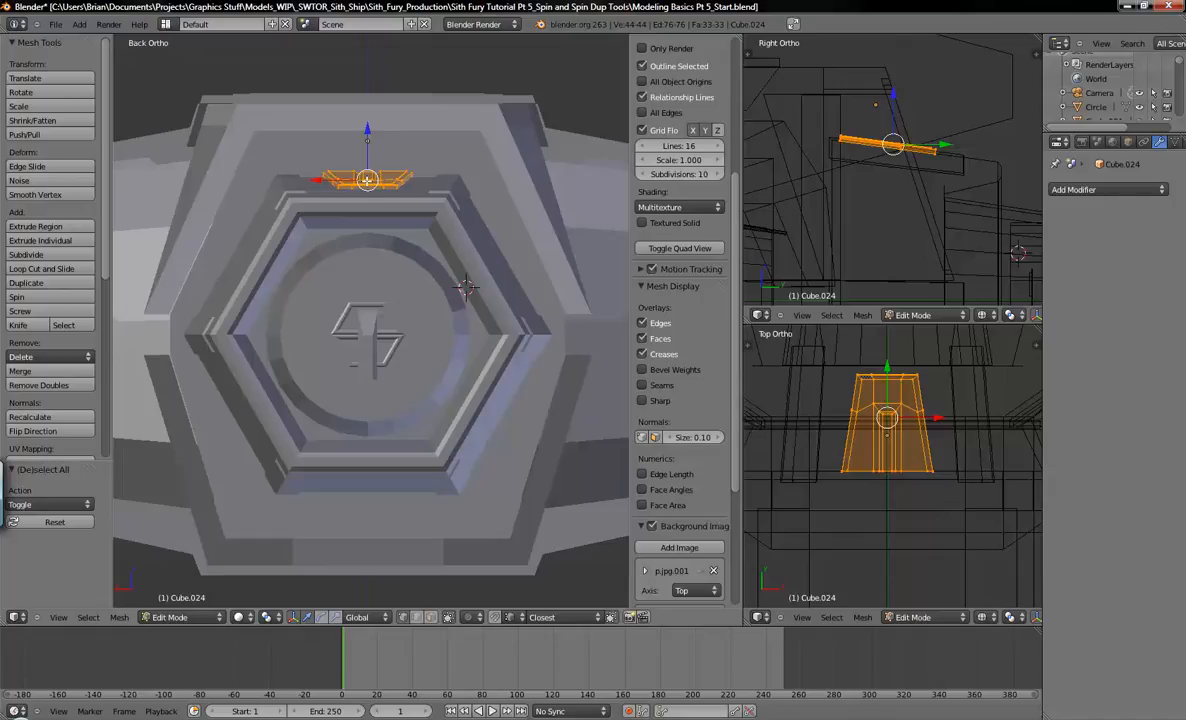
{"action": "left_click", "coordinate": [20, 297]}
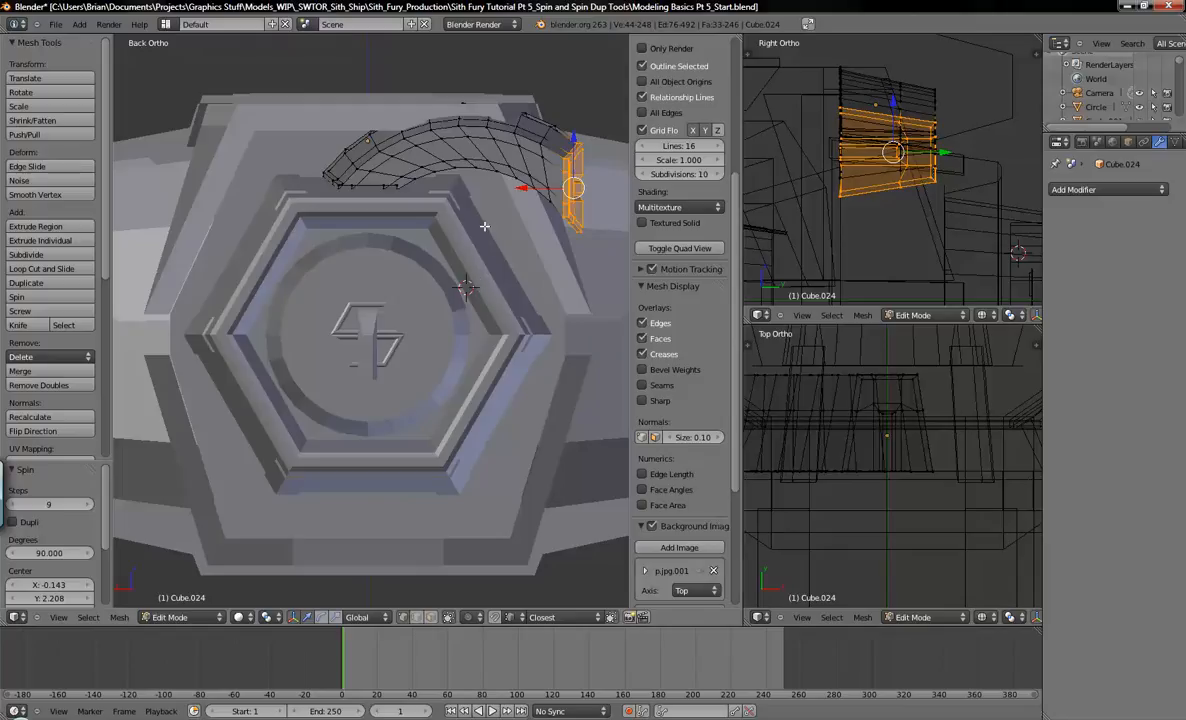
Step: Undo the spin and try it again around a 3D cursor placed on the left side of the hexagonal frame
{"action": "key", "text": "ctrl+z"}
{"action": "left_click", "coordinate": [230, 307]}
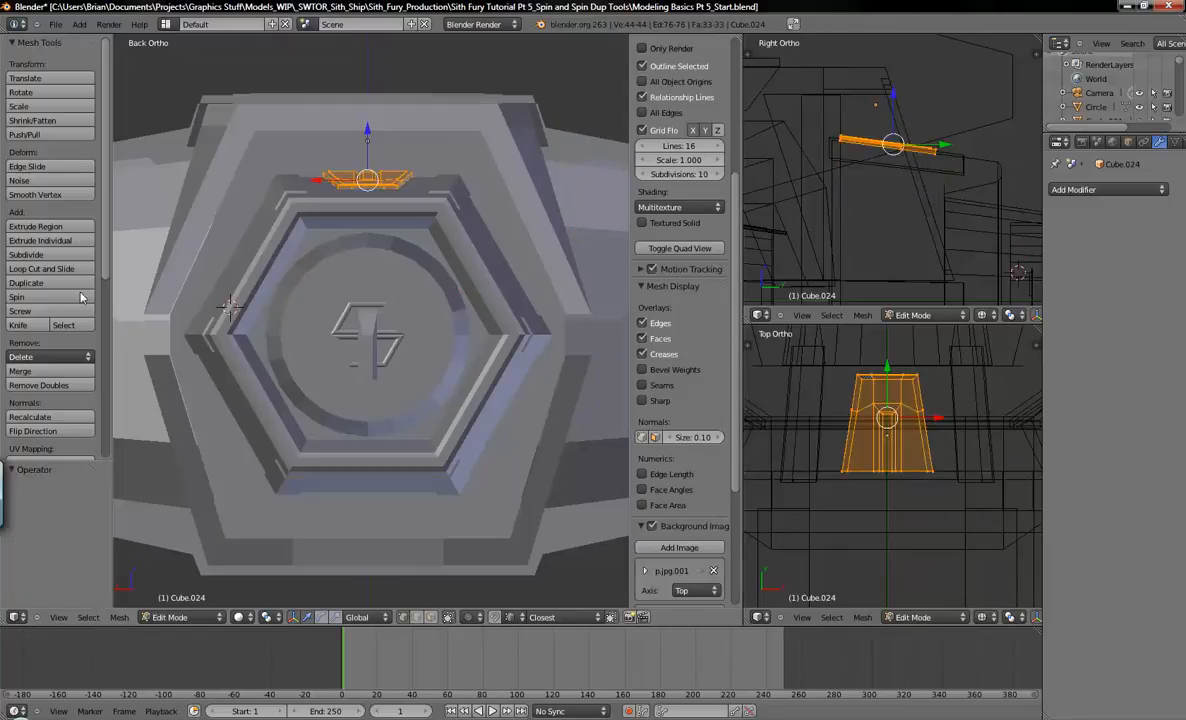
{"action": "left_click", "coordinate": [46, 296]}
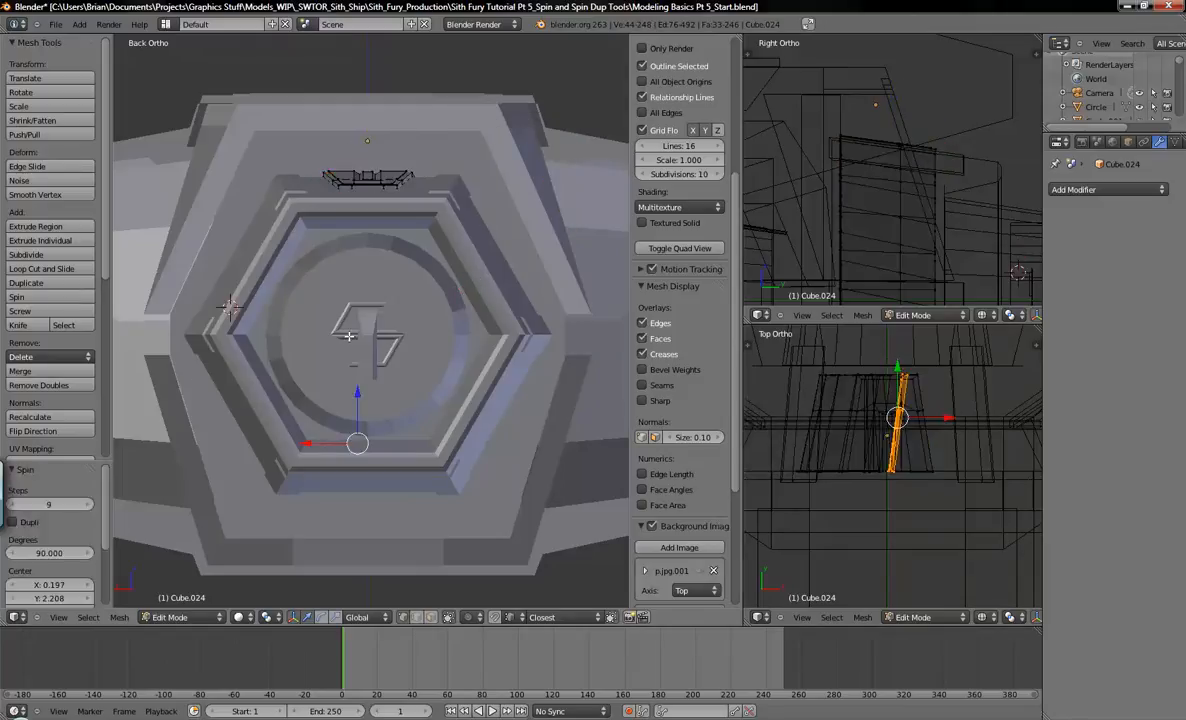
Step: Show the model in wireframe and select all of the top panel's geometry for editing
{"action": "key", "text": "z"}
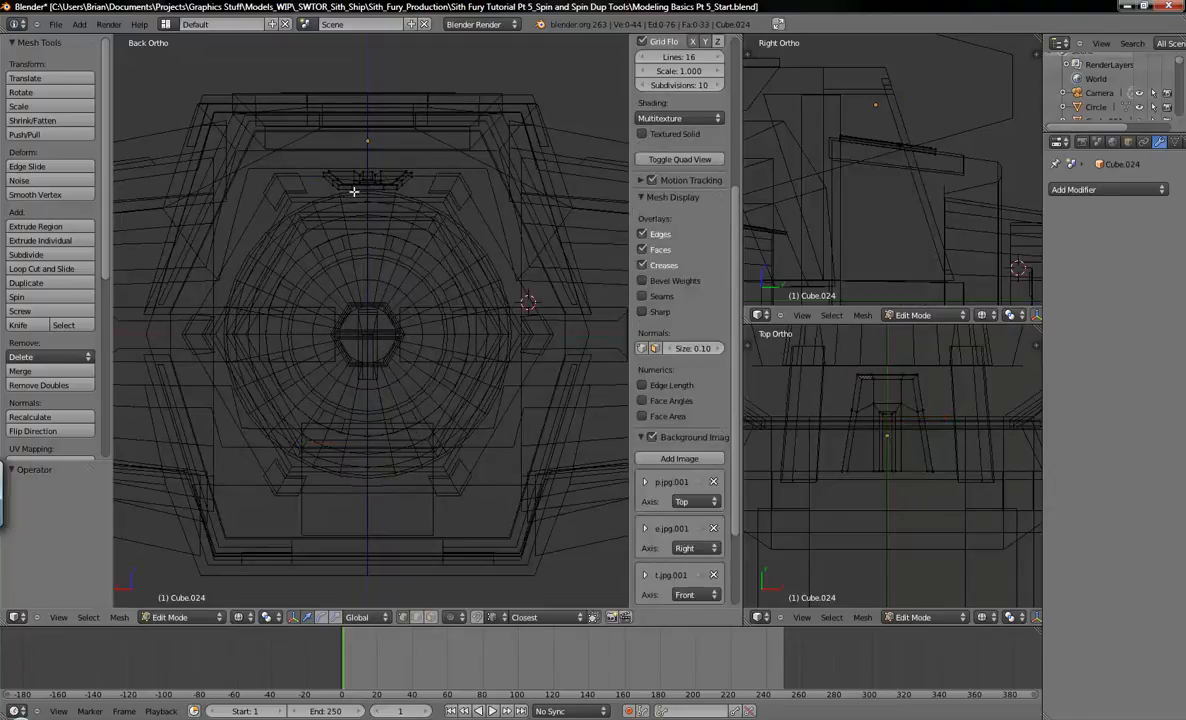
{"action": "key", "text": "a"}
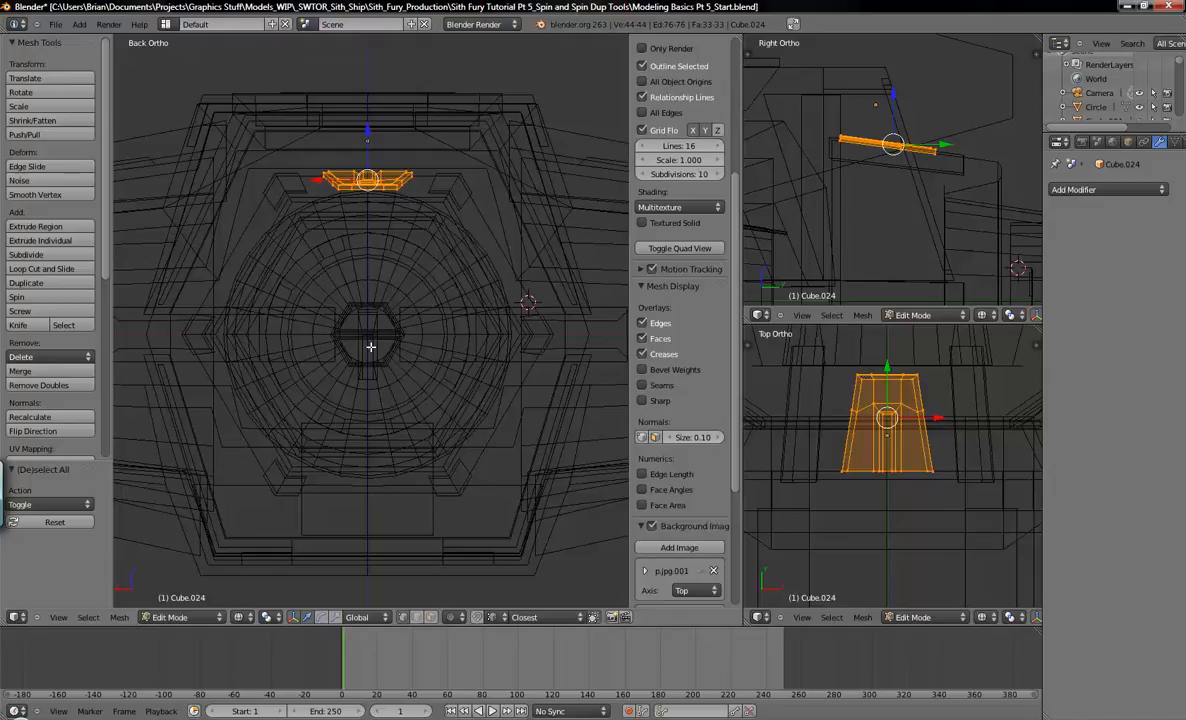
{"action": "key", "text": "Tab"}
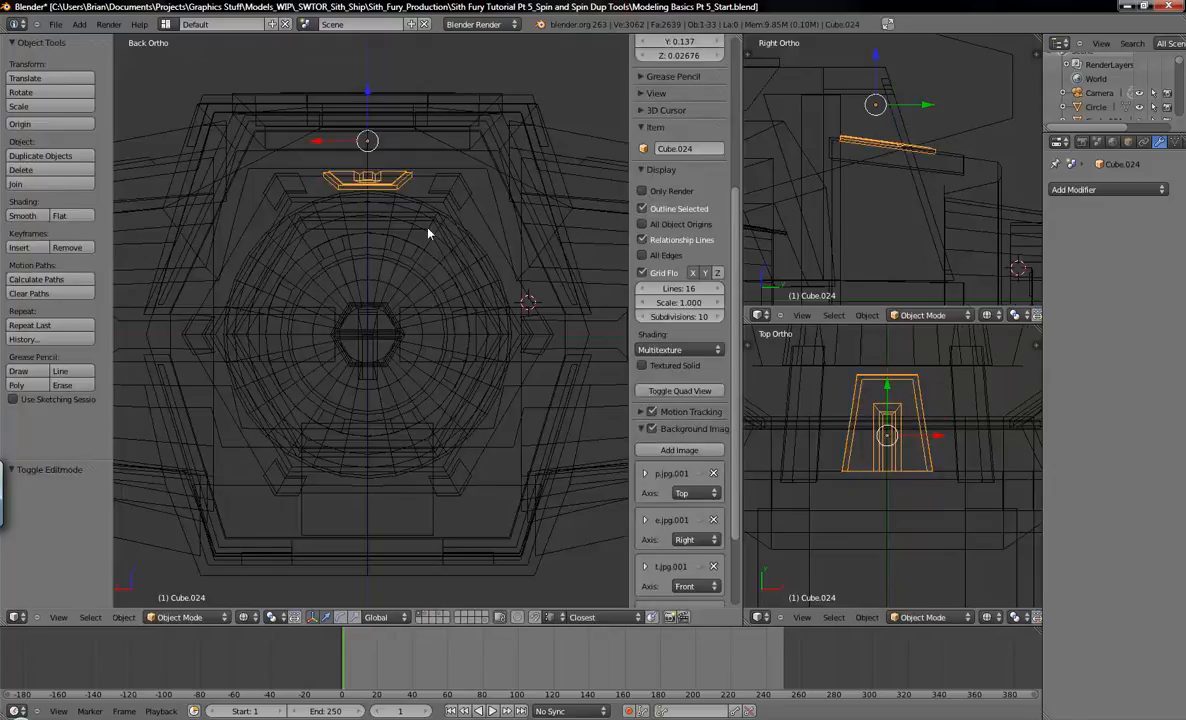
{"action": "key", "text": "Tab"}
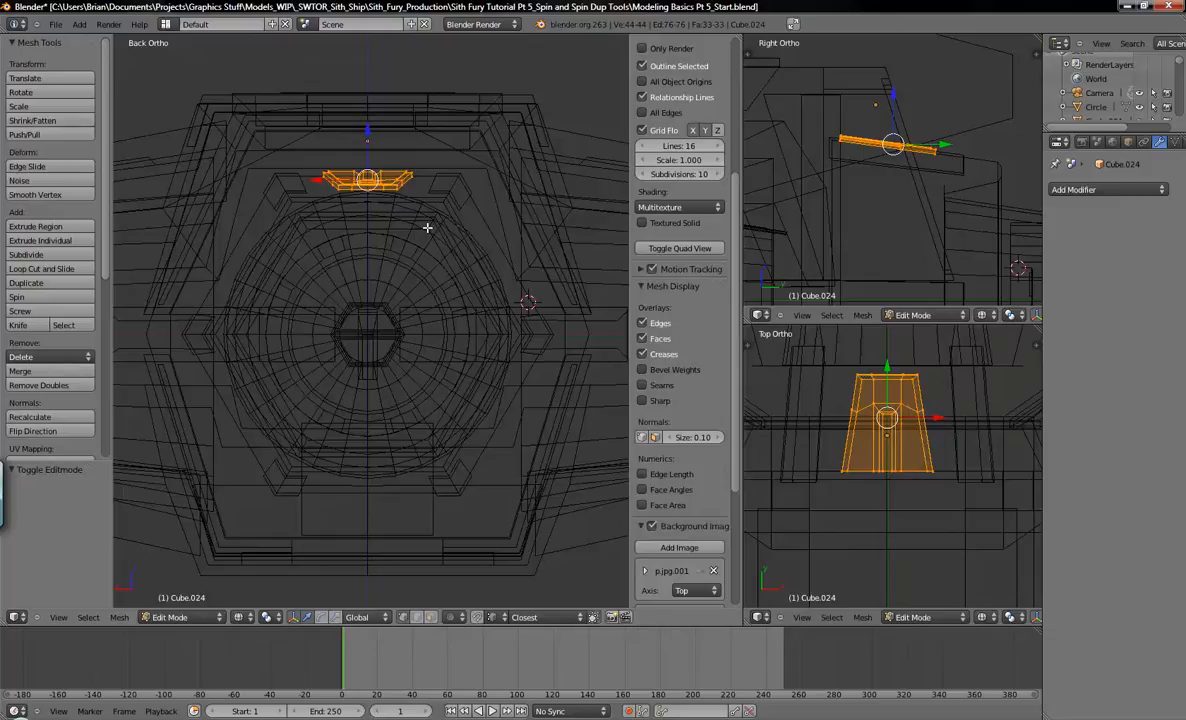
Step: Try to spin the panel 90° in 9 steps from an angled solid view, with the 3D cursor placed on the engine's centre emblem
{"action": "middle_click_drag", "start_coordinate": [473, 233], "coordinate": [437, 241]}
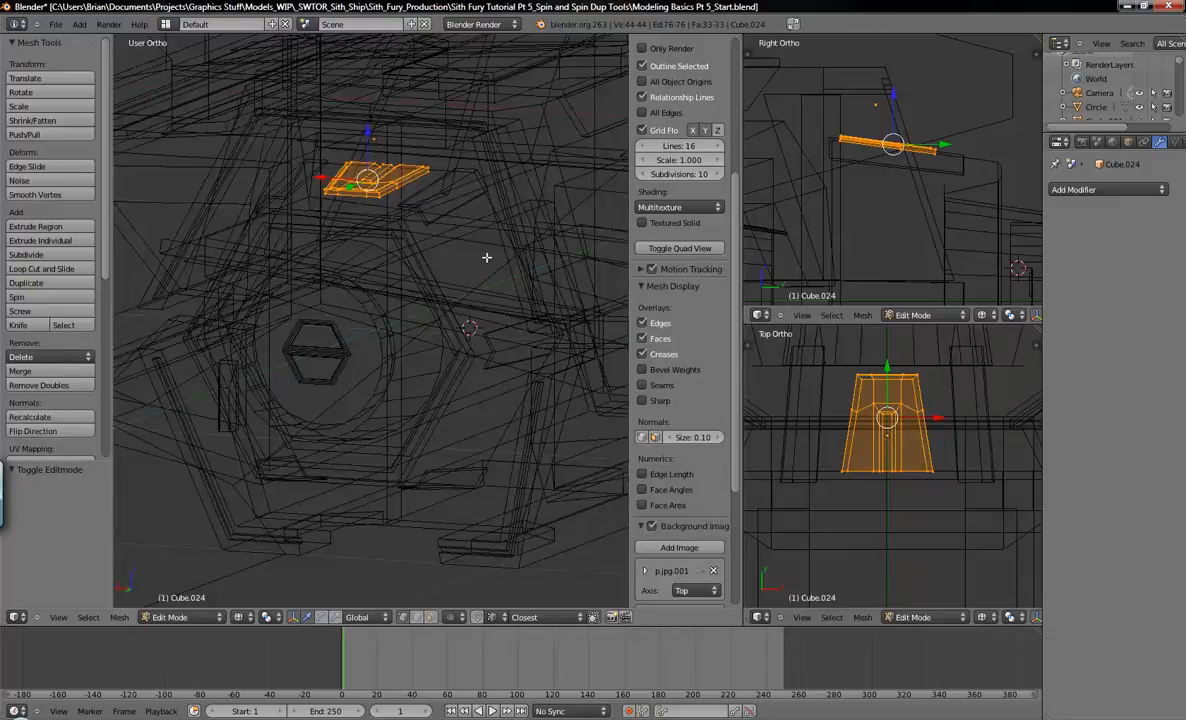
{"action": "left_click", "coordinate": [340, 351]}
{"action": "key", "text": "z"}
{"action": "middle_click_drag", "start_coordinate": [413, 333], "coordinate": [375, 289]}
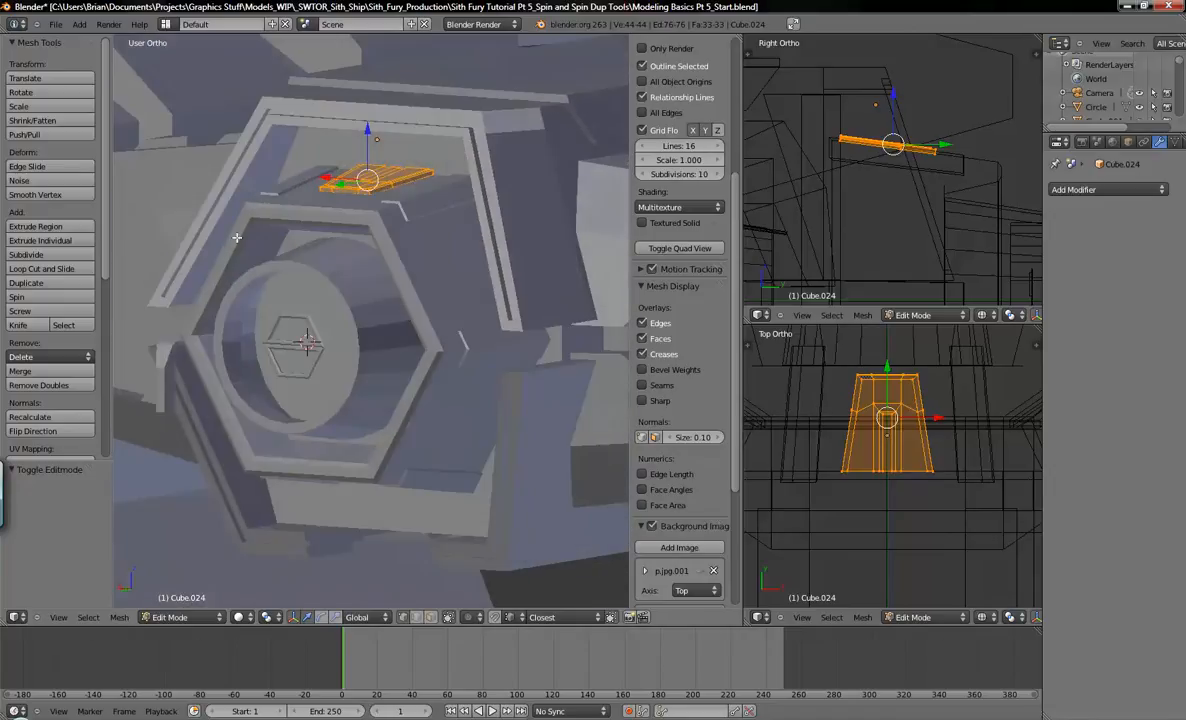
{"action": "left_click", "coordinate": [31, 297]}
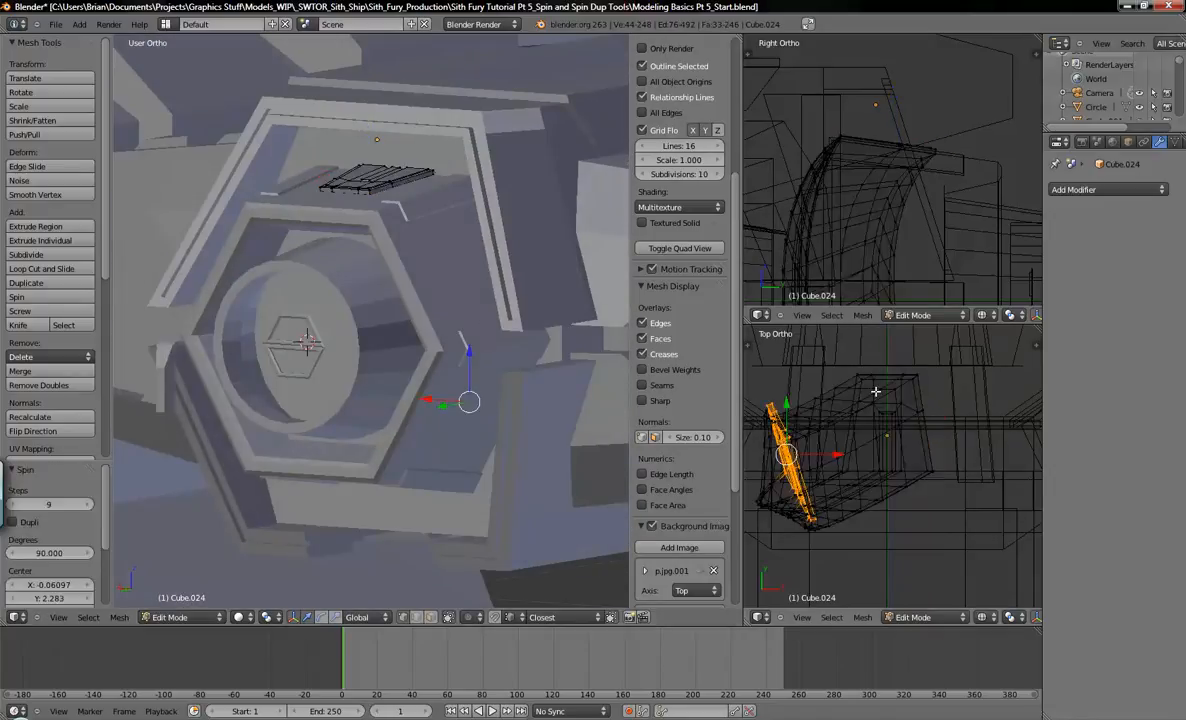
Step: Inspect the angled spin from the side and in wireframe, and undo it
{"action": "scroll", "coordinate": [898, 226], "scroll_direction": "down", "scroll_amount": 5}
{"action": "middle_click_drag", "start_coordinate": [925, 247], "coordinate": [919, 172], "text": "shift"}
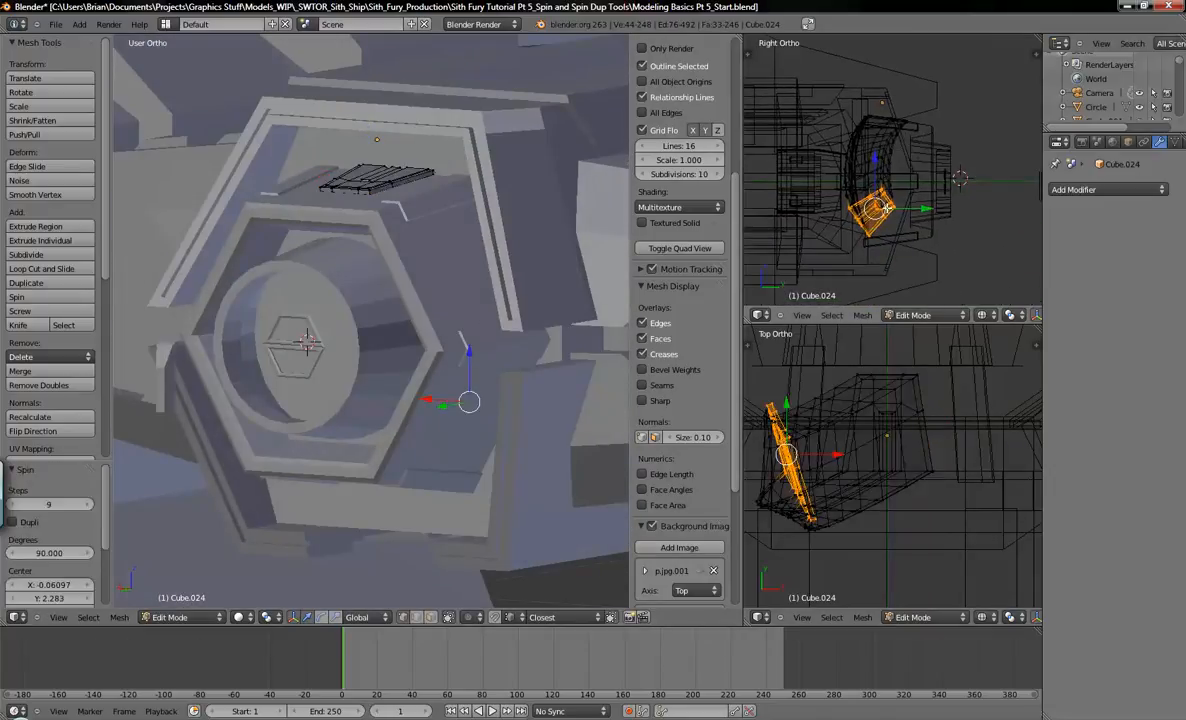
{"action": "key", "text": "z"}
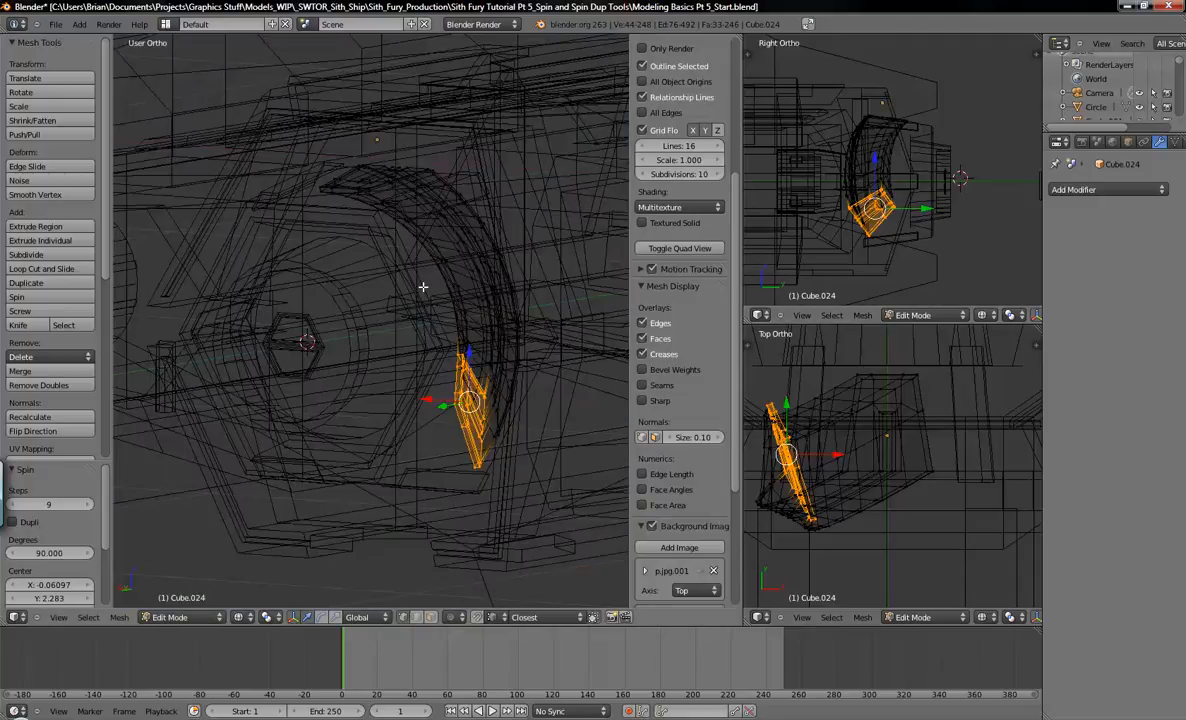
{"action": "key", "text": "z"}
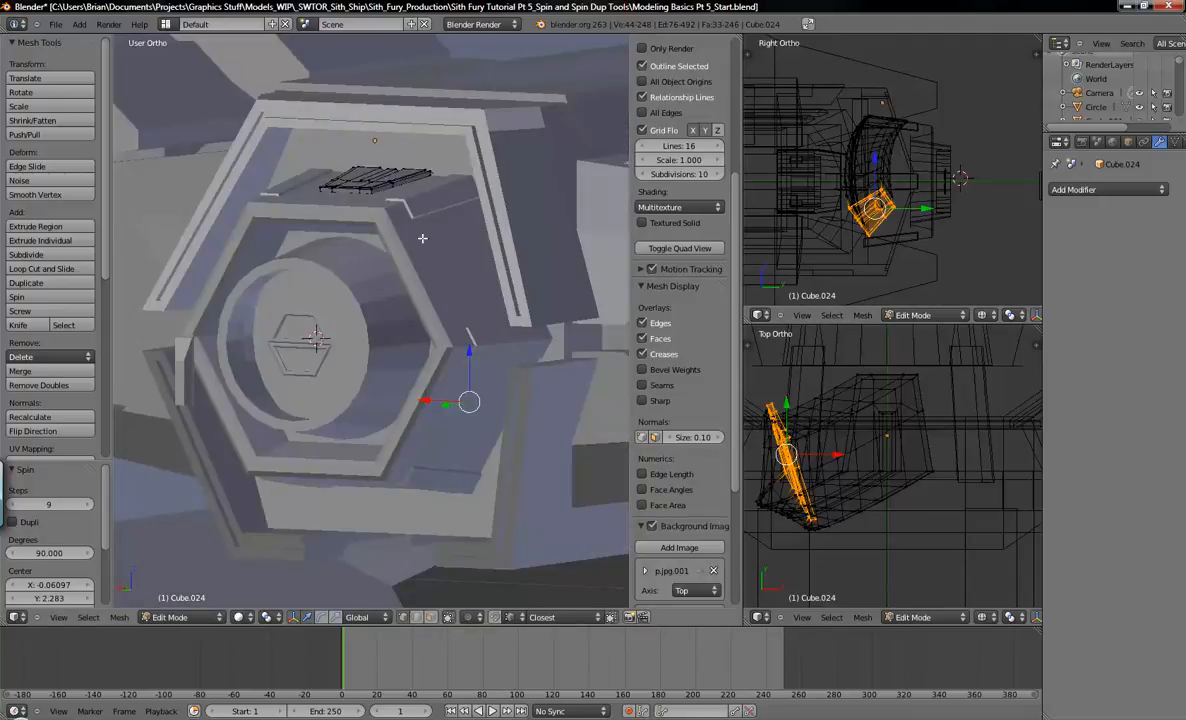
{"action": "middle_click_drag", "start_coordinate": [390, 364], "coordinate": [475, 359]}
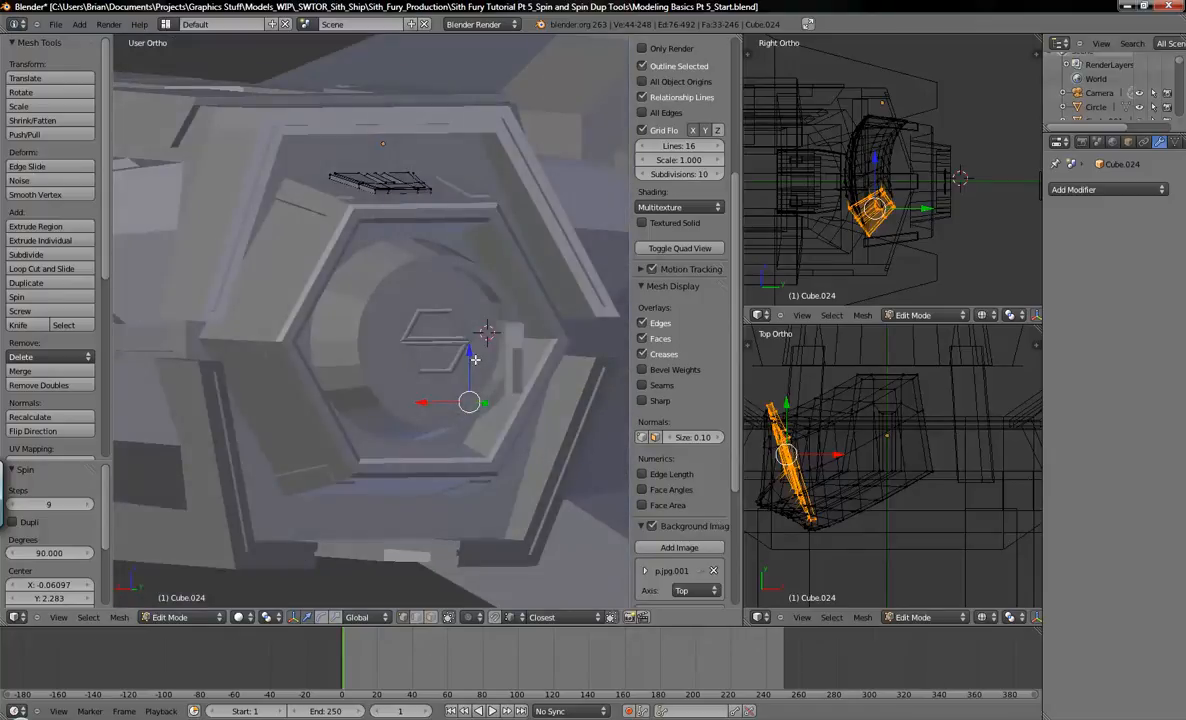
{"action": "key", "text": "ctrl+z"}
{"action": "middle_click_drag", "start_coordinate": [495, 353], "coordinate": [452, 335], "text": "shift"}
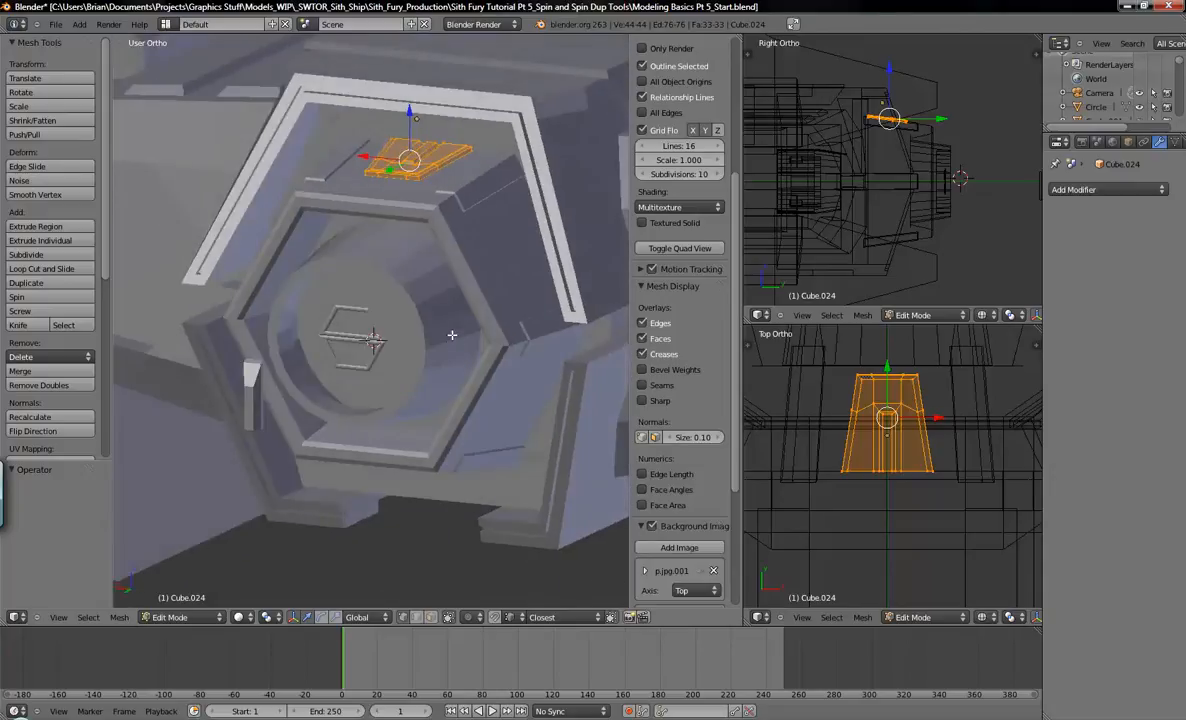
Step: Leave mesh editing, select the hexagonal emblem at the engine's centre, and snap the 3D cursor to it
{"action": "key", "text": "Tab"}
{"action": "right_click", "coordinate": [355, 318]}
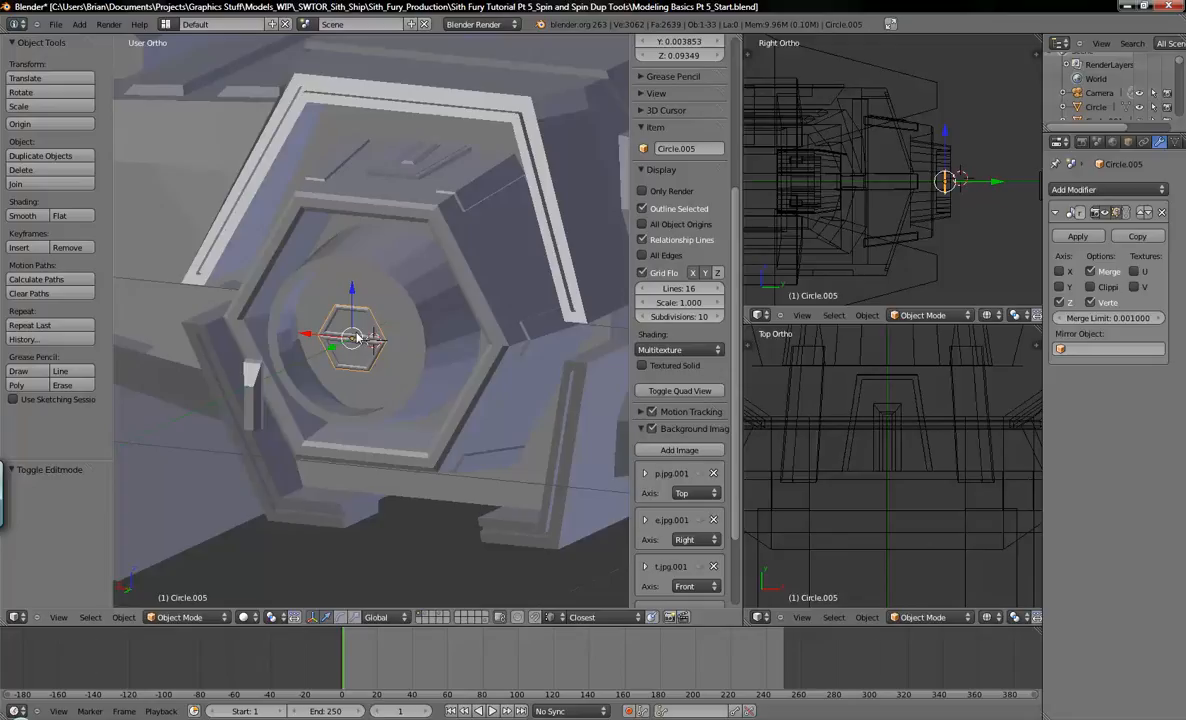
{"action": "key", "text": "shift+s"}
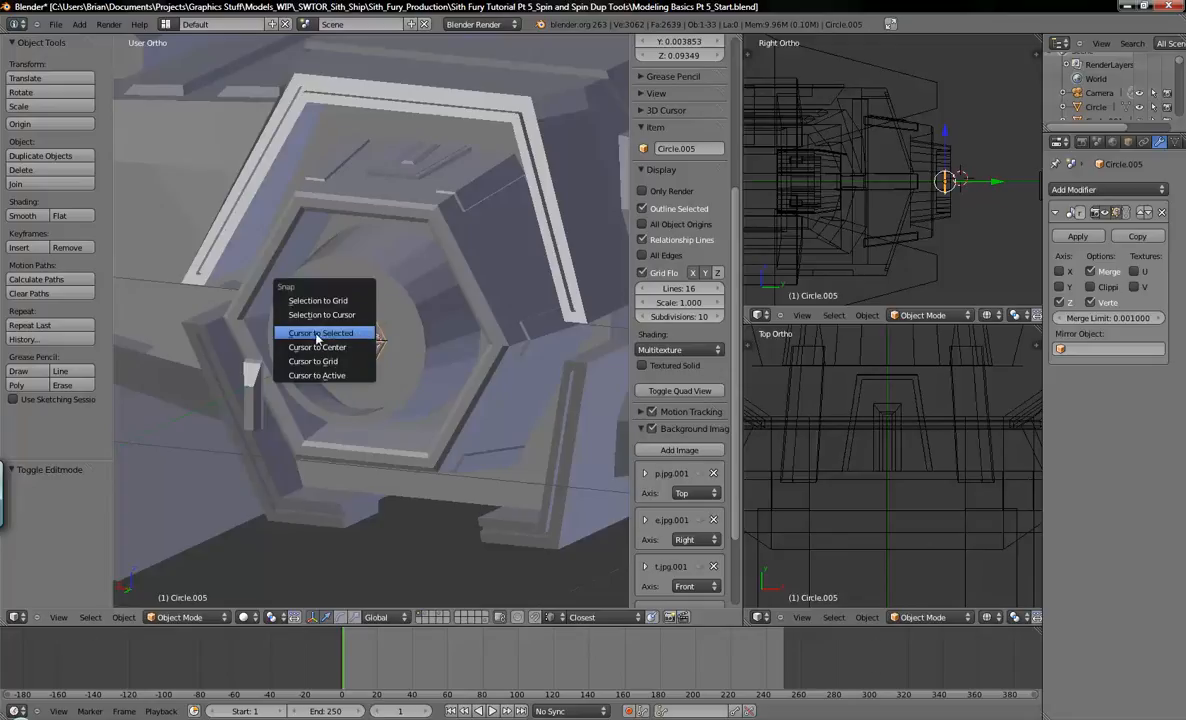
{"action": "left_click", "coordinate": [318, 333]}
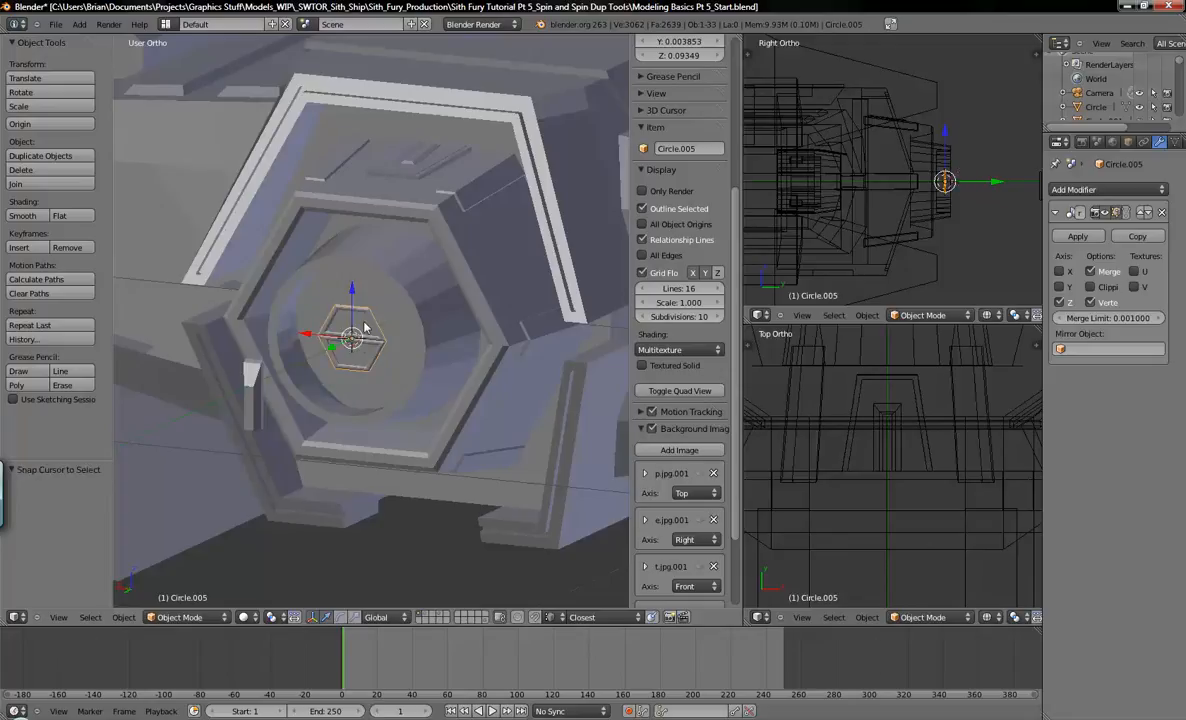
Step: Look at the engine squarely from behind, select the top detail panel, and select all of its geometry for editing
{"action": "key", "text": "ctrl+KP_1"}
{"action": "scroll", "coordinate": [346, 314], "scroll_direction": "down", "scroll_amount": 4}
{"action": "middle_click_drag", "start_coordinate": [350, 348], "coordinate": [484, 275], "text": "shift"}
{"action": "scroll", "coordinate": [449, 285], "scroll_direction": "up", "scroll_amount": 3}
{"action": "scroll", "coordinate": [449, 285], "scroll_direction": "up", "scroll_amount": 1}
{"action": "right_click", "coordinate": [281, 181]}
{"action": "middle_click_drag", "start_coordinate": [300, 239], "coordinate": [367, 246], "text": "shift"}
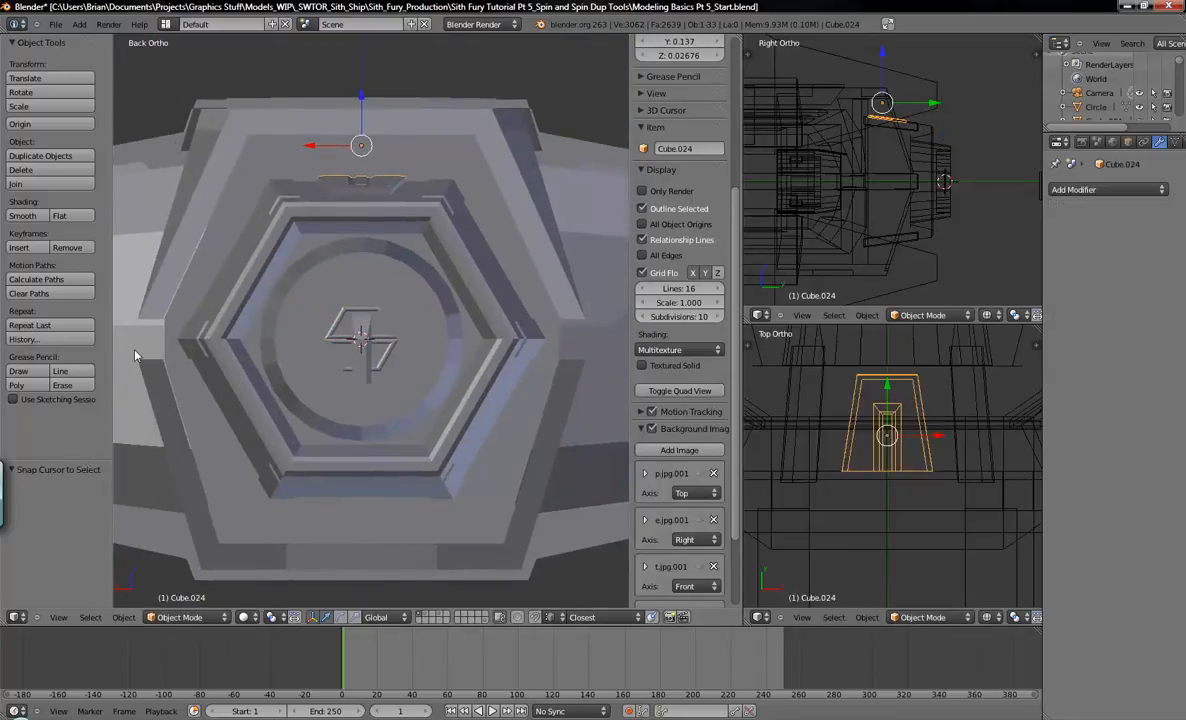
{"action": "left_click_drag", "start_coordinate": [108, 330], "coordinate": [113, 329]}
{"action": "middle_click_drag", "start_coordinate": [344, 345], "coordinate": [408, 281], "text": "shift"}
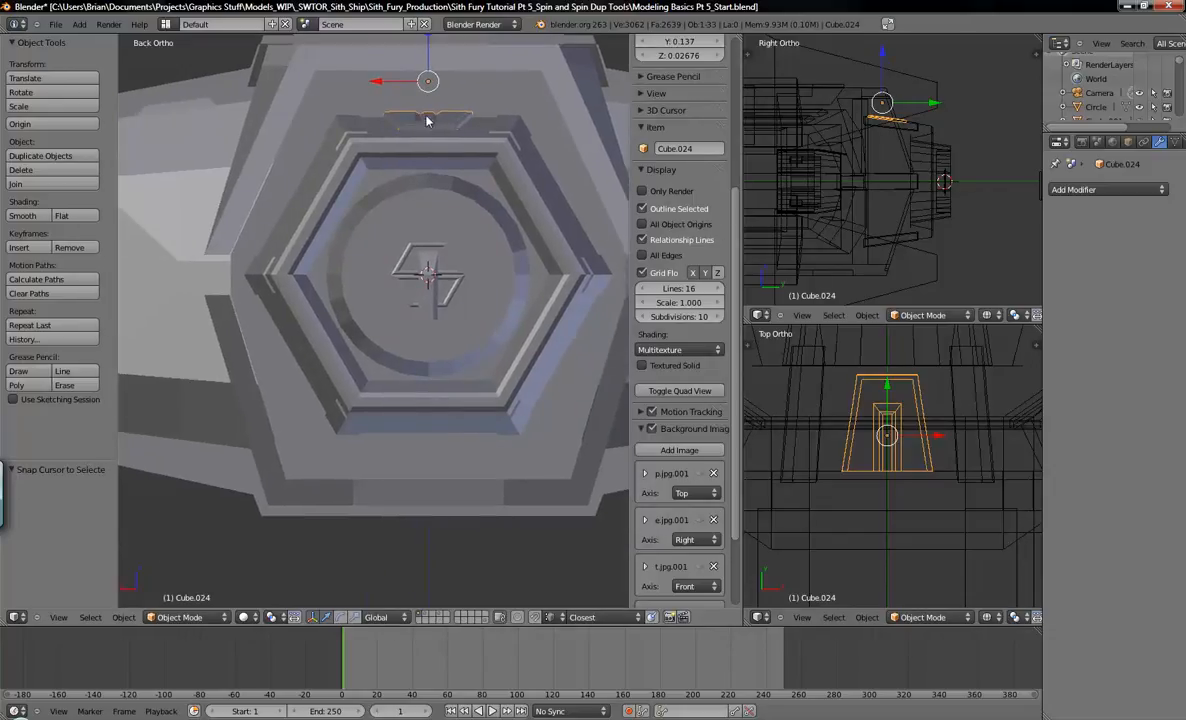
{"action": "key", "text": "Tab"}
{"action": "key", "text": "a"}
{"action": "key", "text": "a"}
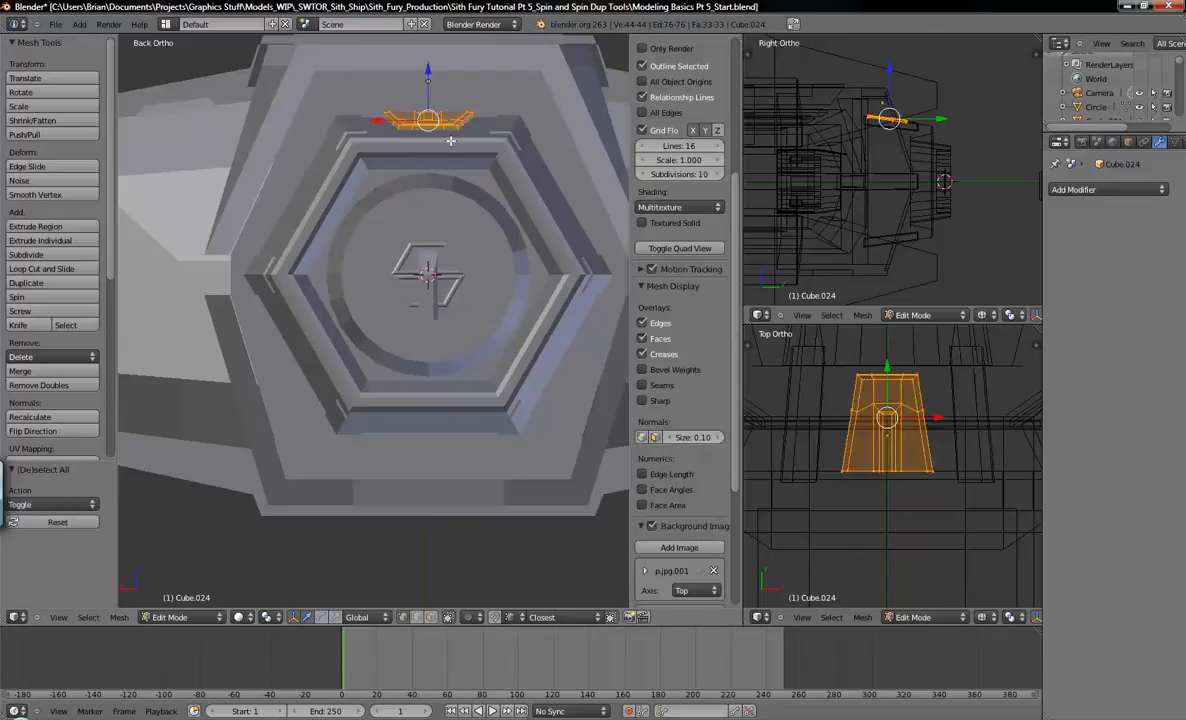
Step: Spin the panel 90° in 9 steps around the 3D cursor and check the arc and spin options in wireframe
{"action": "left_click", "coordinate": [20, 298]}
{"action": "key", "text": "z"}
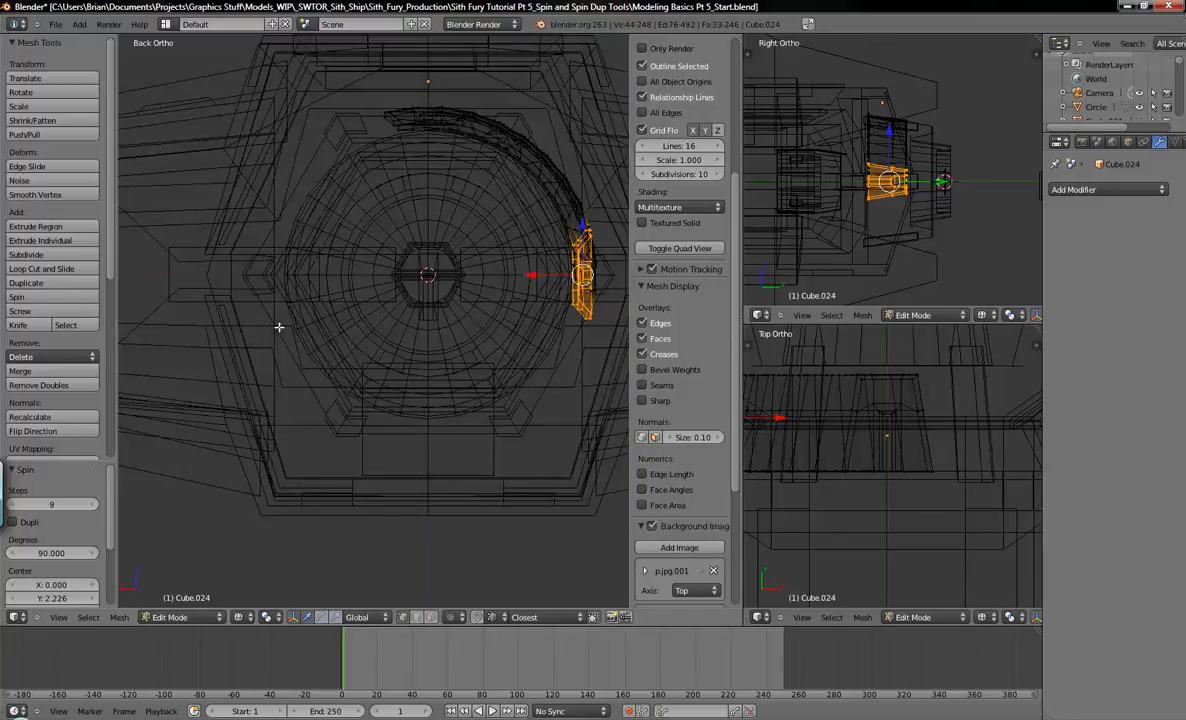
{"action": "scroll", "coordinate": [44, 465], "scroll_direction": "down", "scroll_amount": 4}
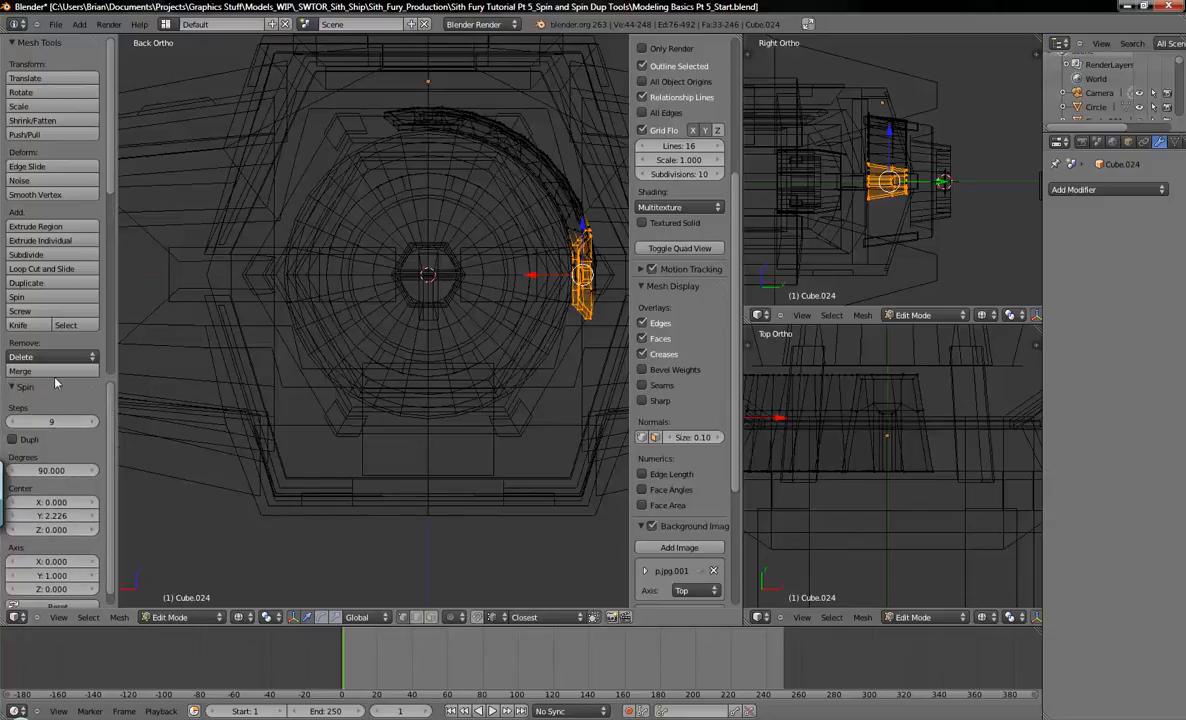
{"action": "scroll", "coordinate": [53, 376], "scroll_direction": "down", "scroll_amount": 1}
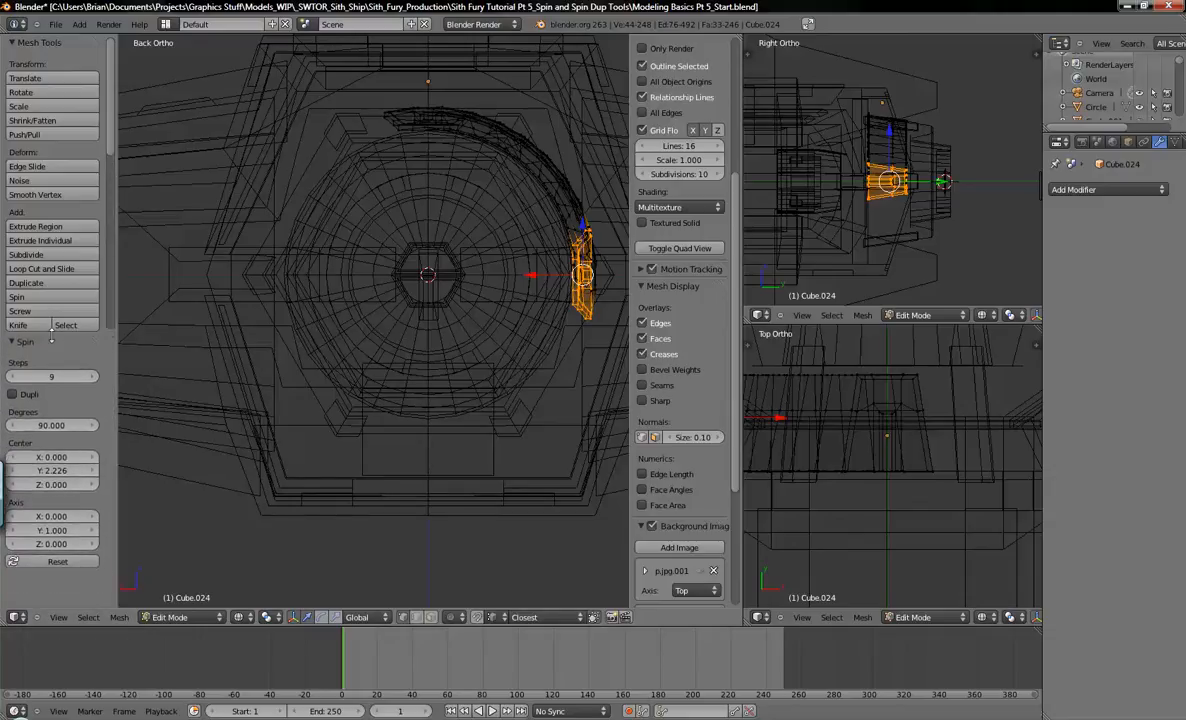
{"action": "scroll", "coordinate": [47, 366], "scroll_direction": "up", "scroll_amount": 1}
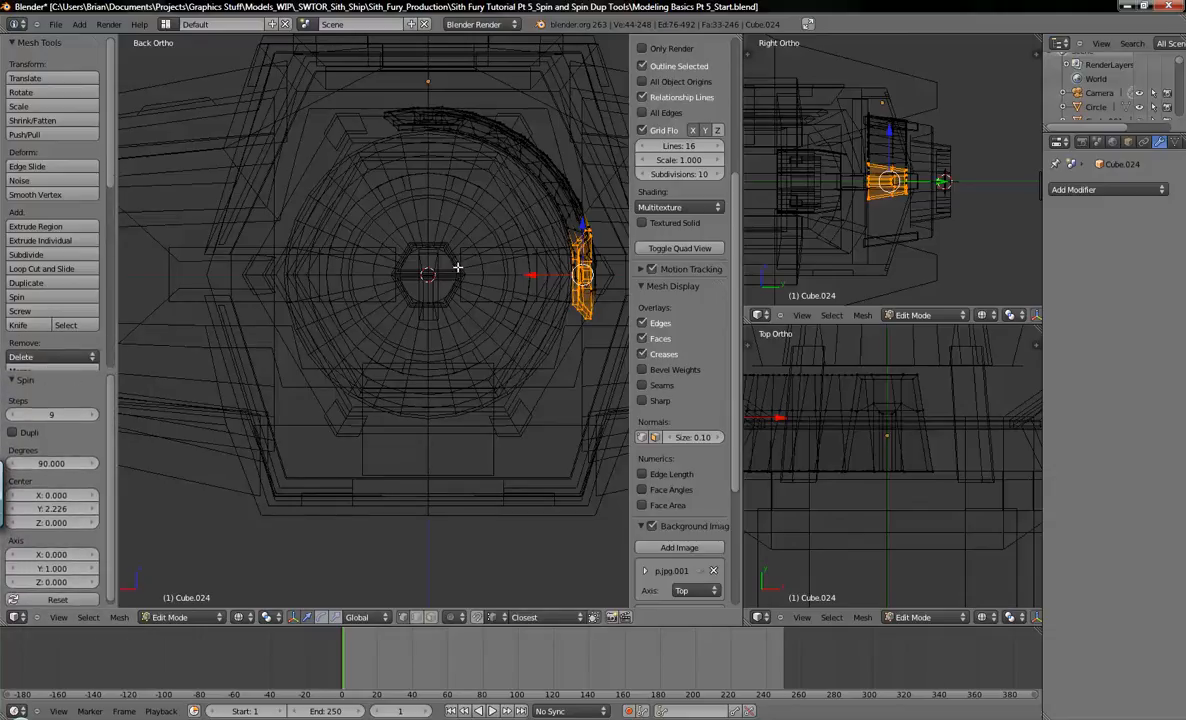
{"action": "key", "text": "z"}
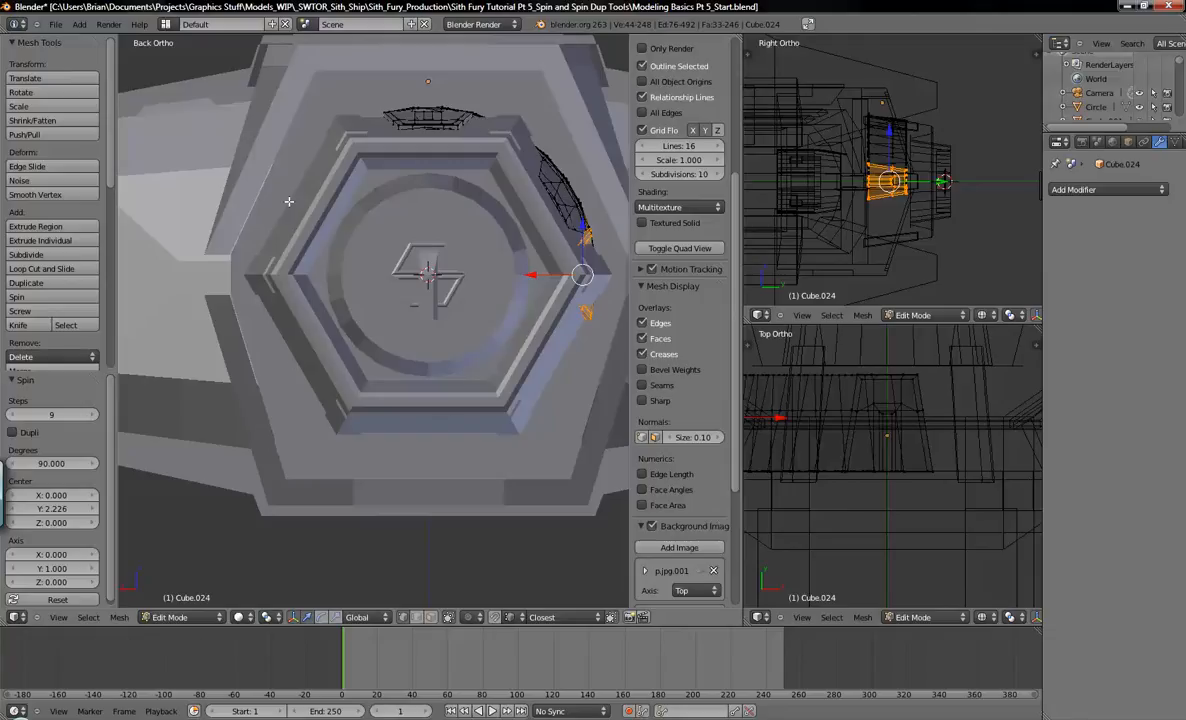
Step: Make the spin create separate duplicates and set its angle to 360°
{"action": "left_click", "coordinate": [13, 433]}
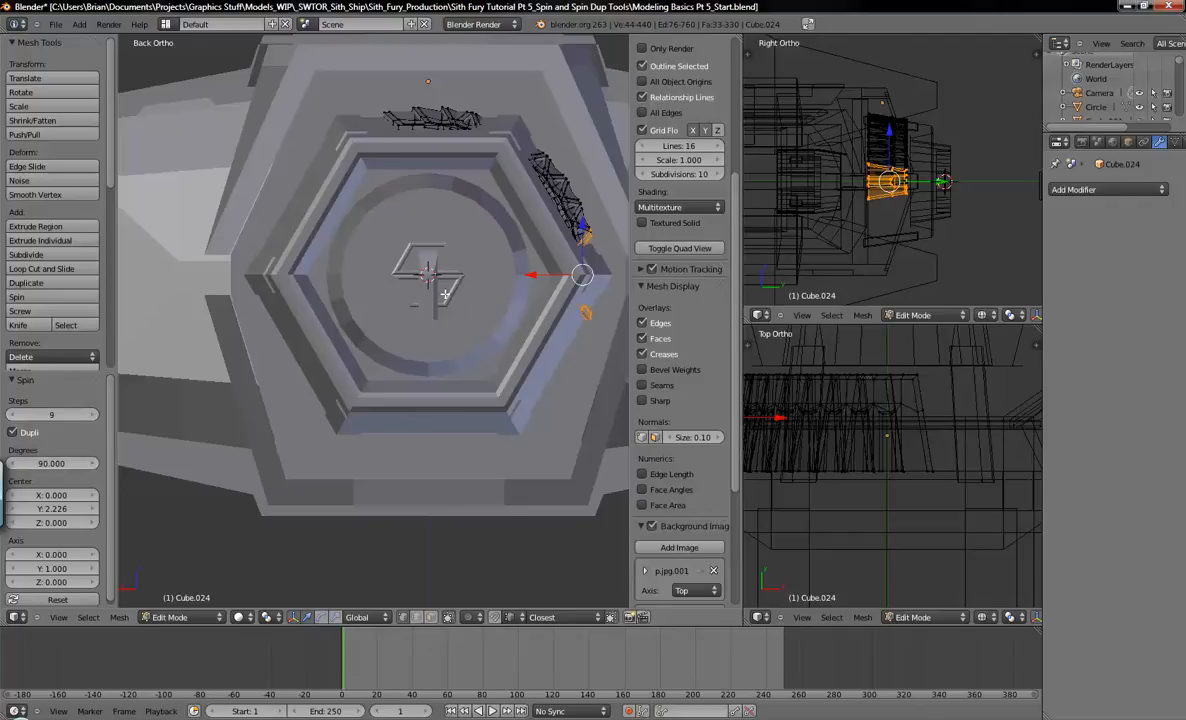
{"action": "left_click", "coordinate": [50, 465]}
{"action": "type", "text": "360"}
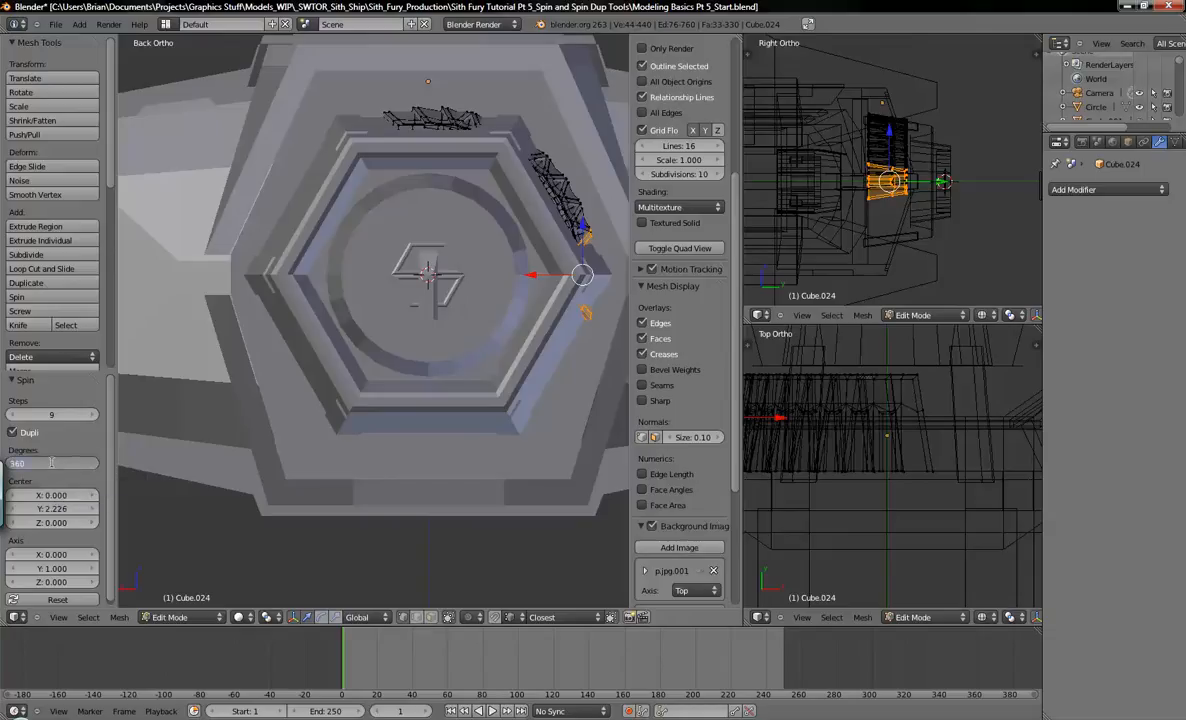
{"action": "key", "text": "Return"}
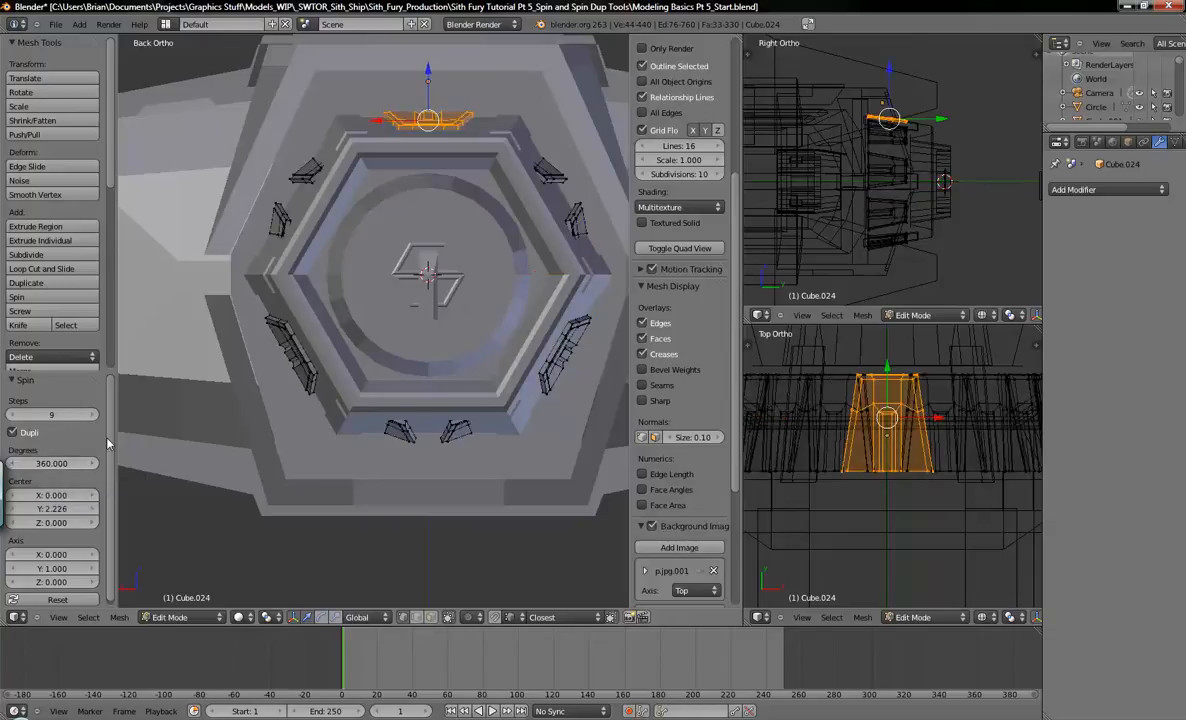
Step: Reduce the spin to 6 steps so one panel lands on each side of the hexagon
{"action": "key", "text": "z"}
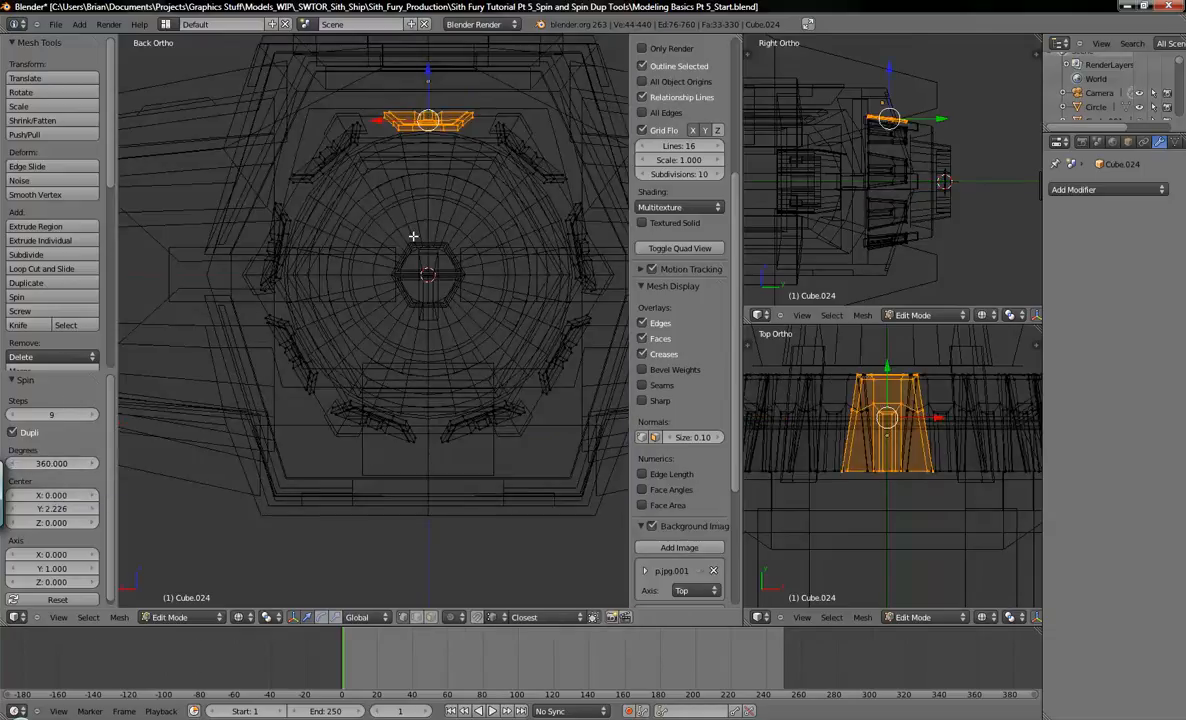
{"action": "left_click", "coordinate": [12, 414]}
{"action": "left_click", "coordinate": [12, 414]}
{"action": "left_click", "coordinate": [12, 414]}
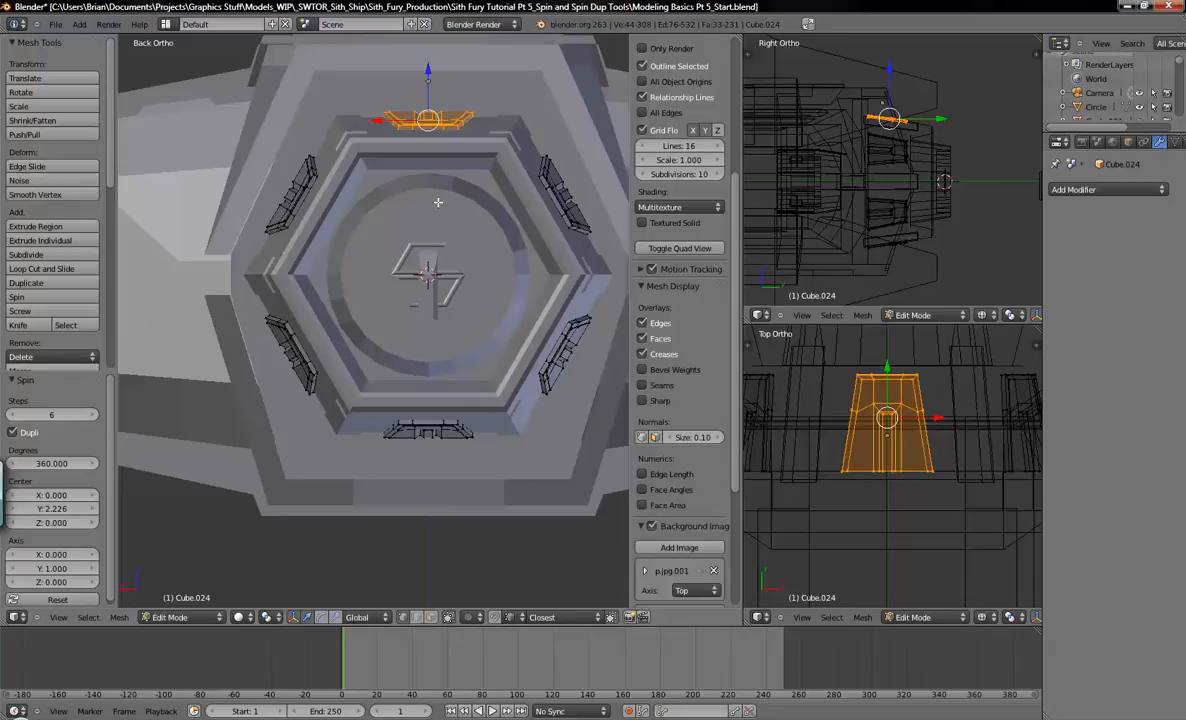
Step: Select the geometry of all the spun panels and remove their doubled vertices
{"action": "key", "text": "a"}
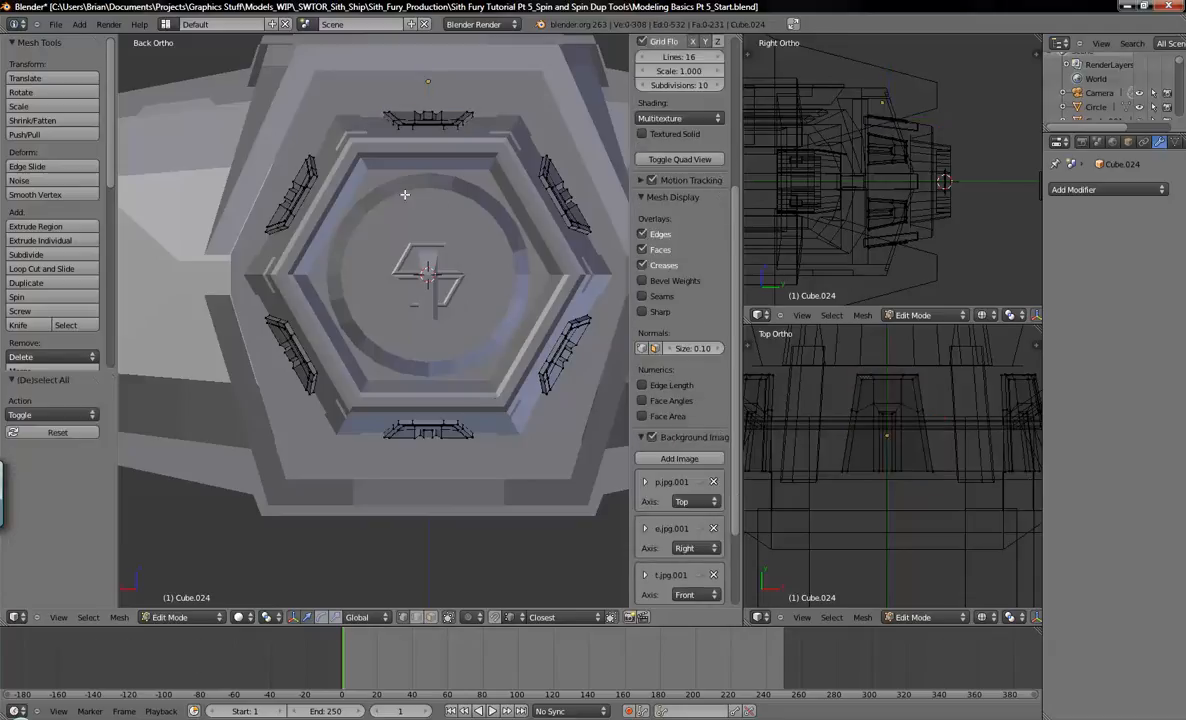
{"action": "key", "text": "a"}
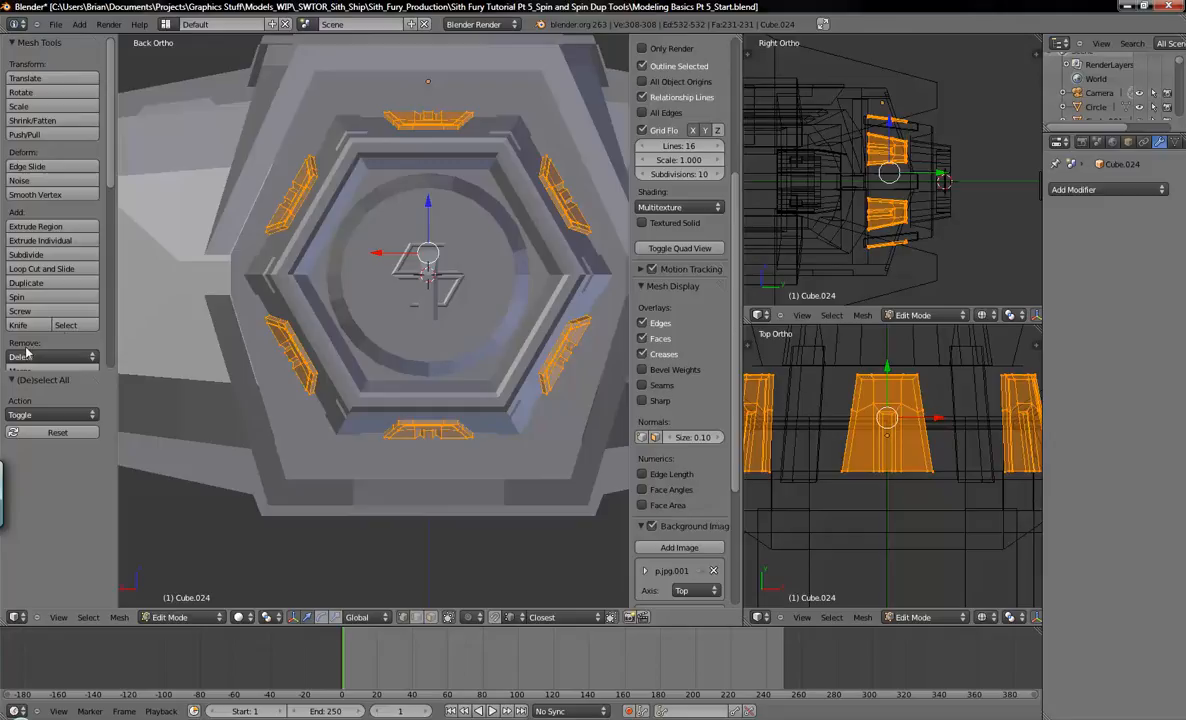
{"action": "scroll", "coordinate": [40, 290], "scroll_direction": "down", "scroll_amount": 5}
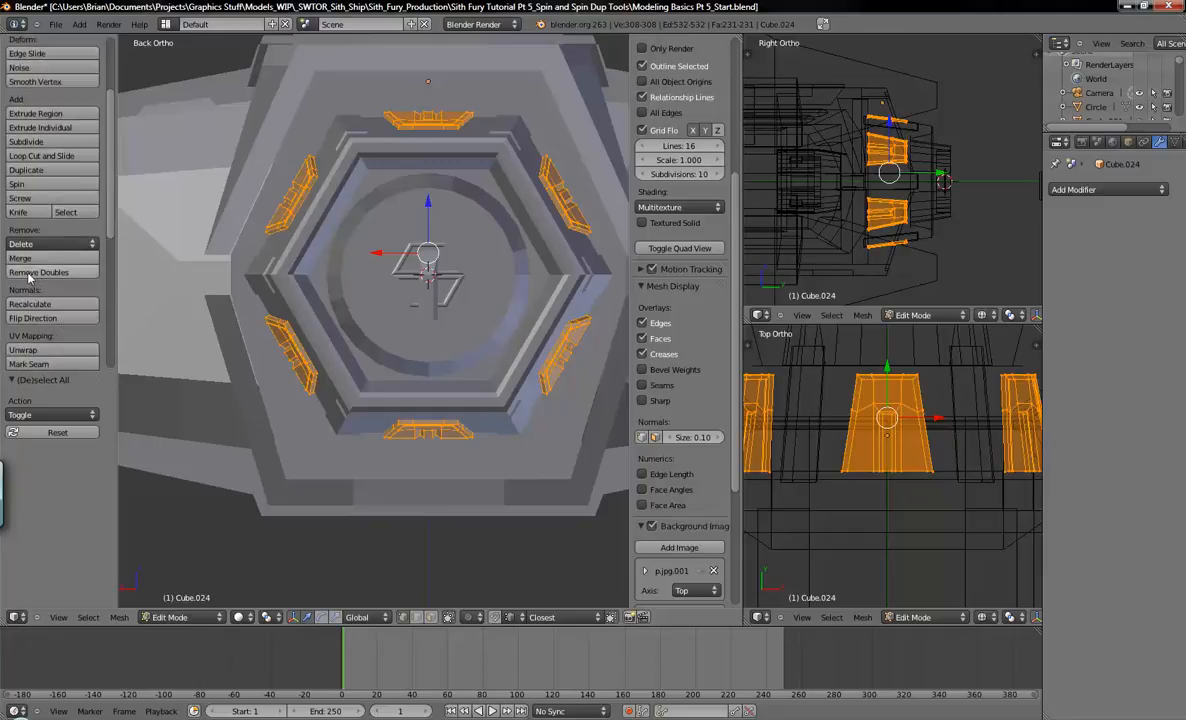
{"action": "left_click", "coordinate": [36, 272]}
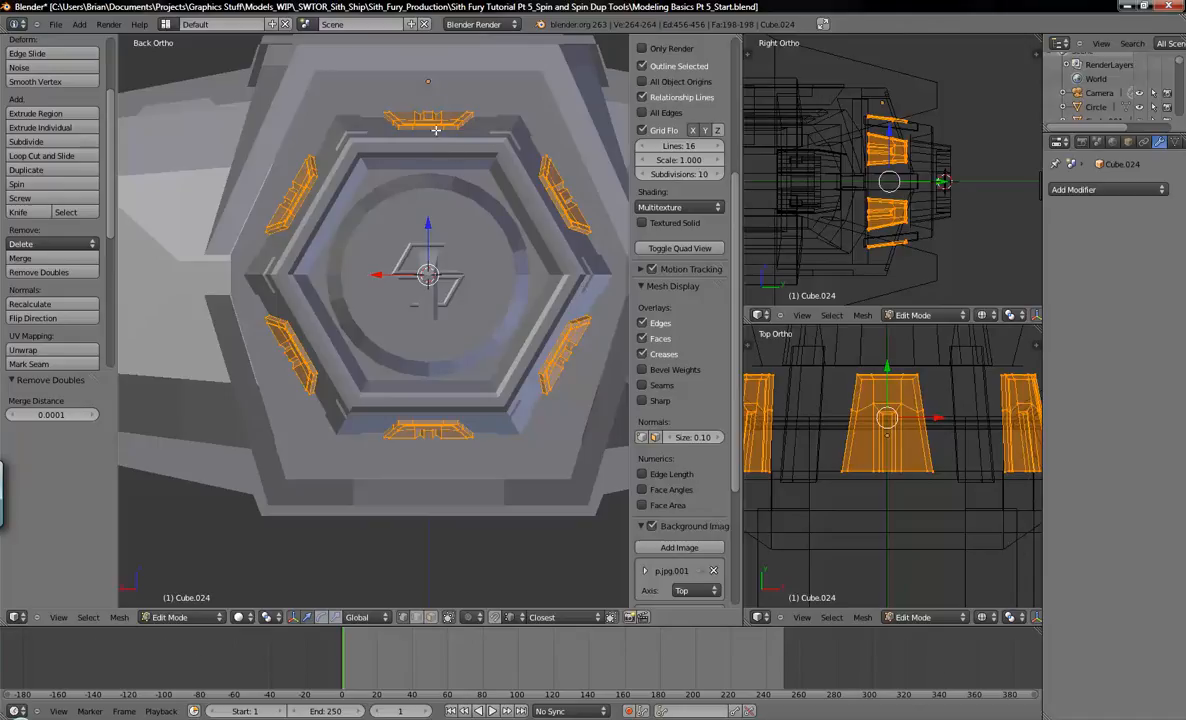
Step: Leave mesh editing, view the finished panels at an angle, and select the small block over the emblem from behind
{"action": "key", "text": "Tab"}
{"action": "middle_click_drag", "start_coordinate": [508, 236], "coordinate": [478, 235]}
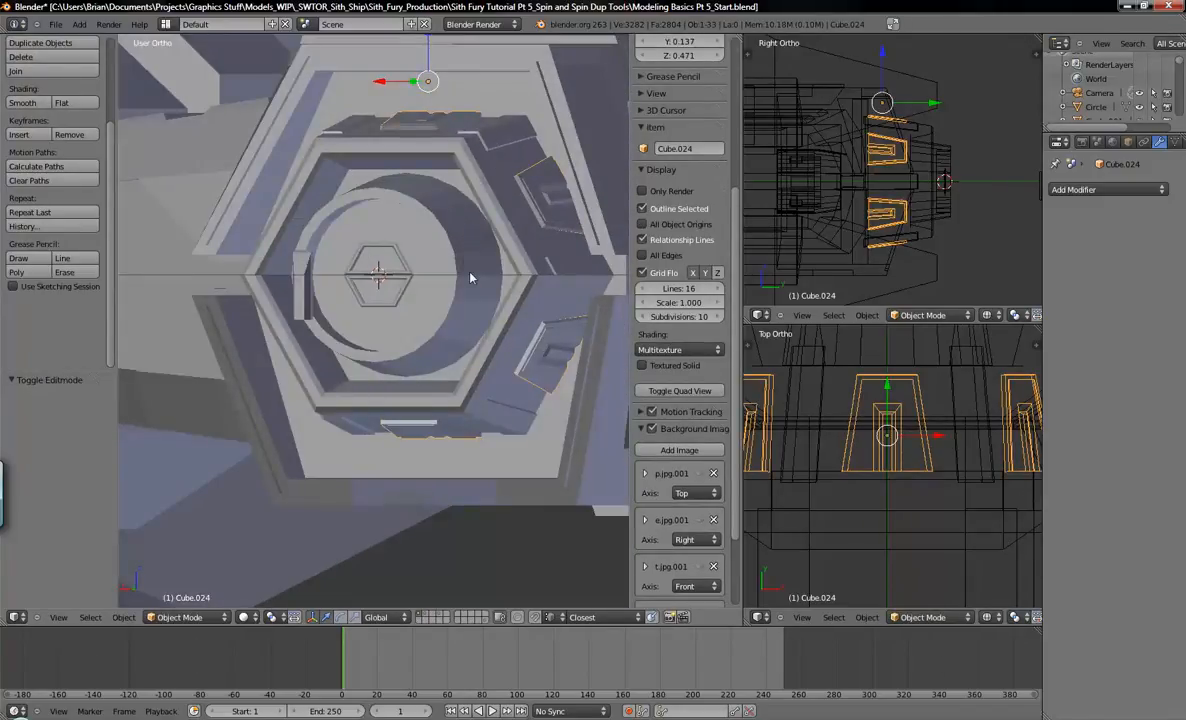
{"action": "key", "text": "ctrl+KP_1"}
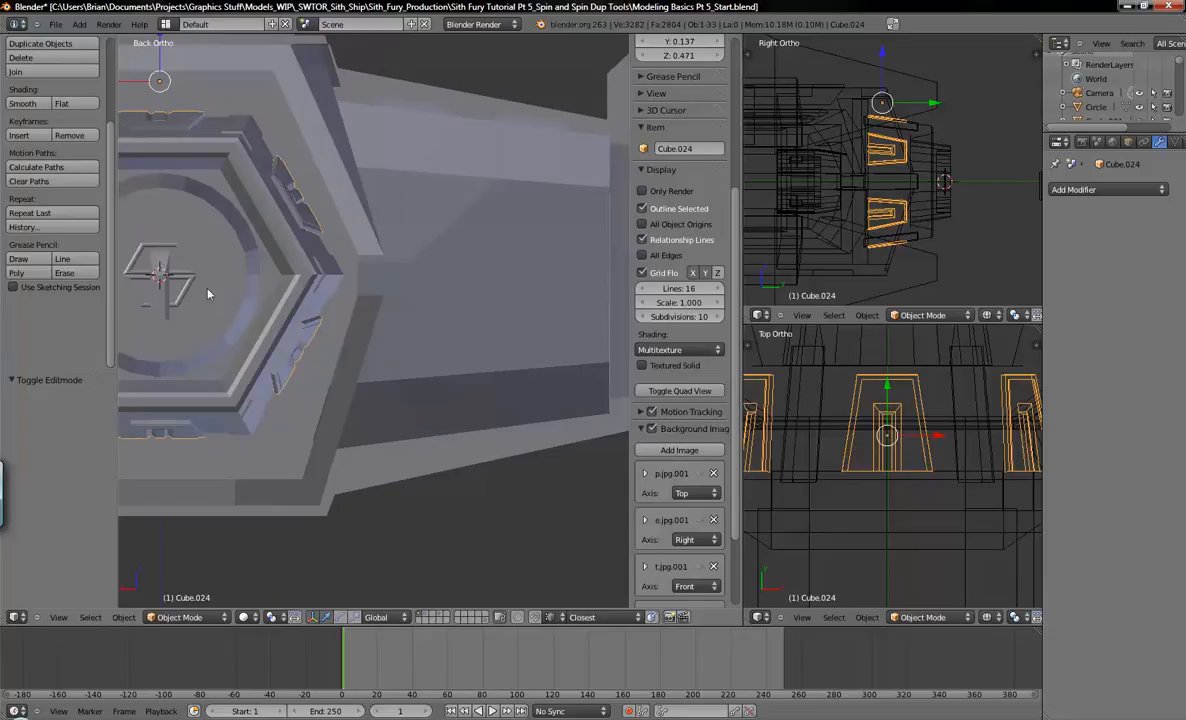
{"action": "middle_click_drag", "start_coordinate": [208, 293], "coordinate": [440, 252], "text": "shift"}
{"action": "scroll", "coordinate": [412, 256], "scroll_direction": "up", "scroll_amount": 2}
{"action": "right_click_drag", "start_coordinate": [362, 200], "coordinate": [377, 230]}
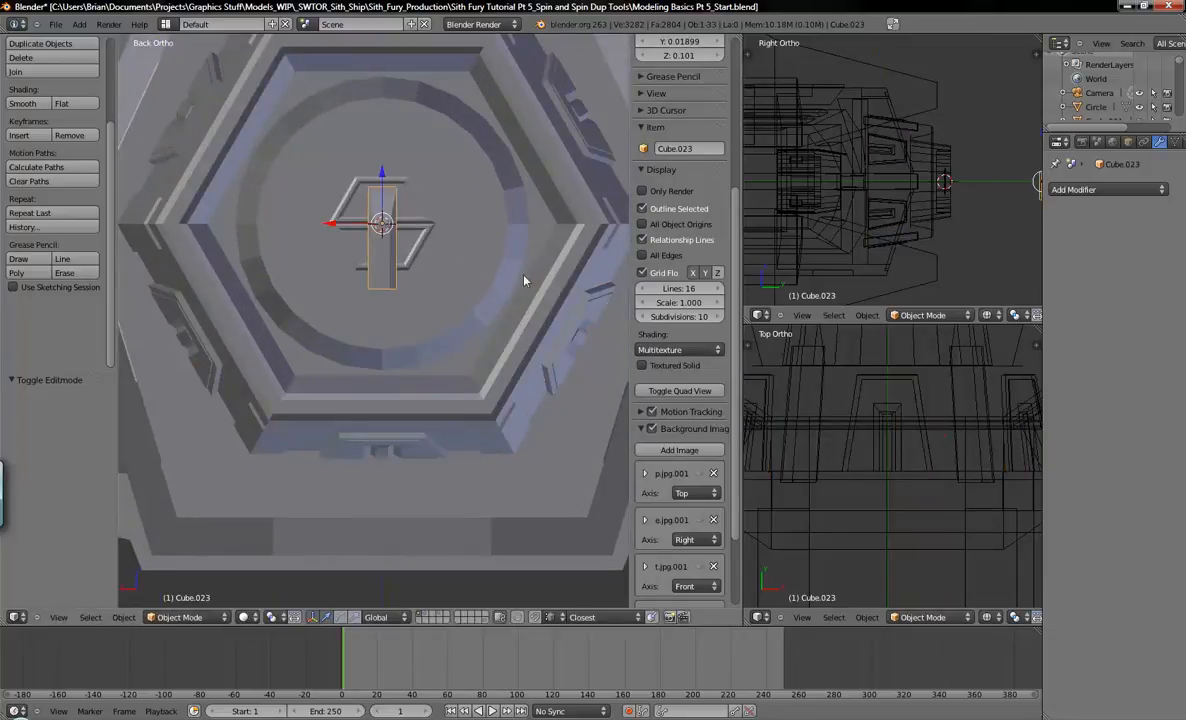
Step: Locate the small block behind the ship in the side view and check the engine's spokes in the reference screenshot
{"action": "middle_click_drag", "start_coordinate": [974, 214], "coordinate": [916, 215], "text": "shift"}
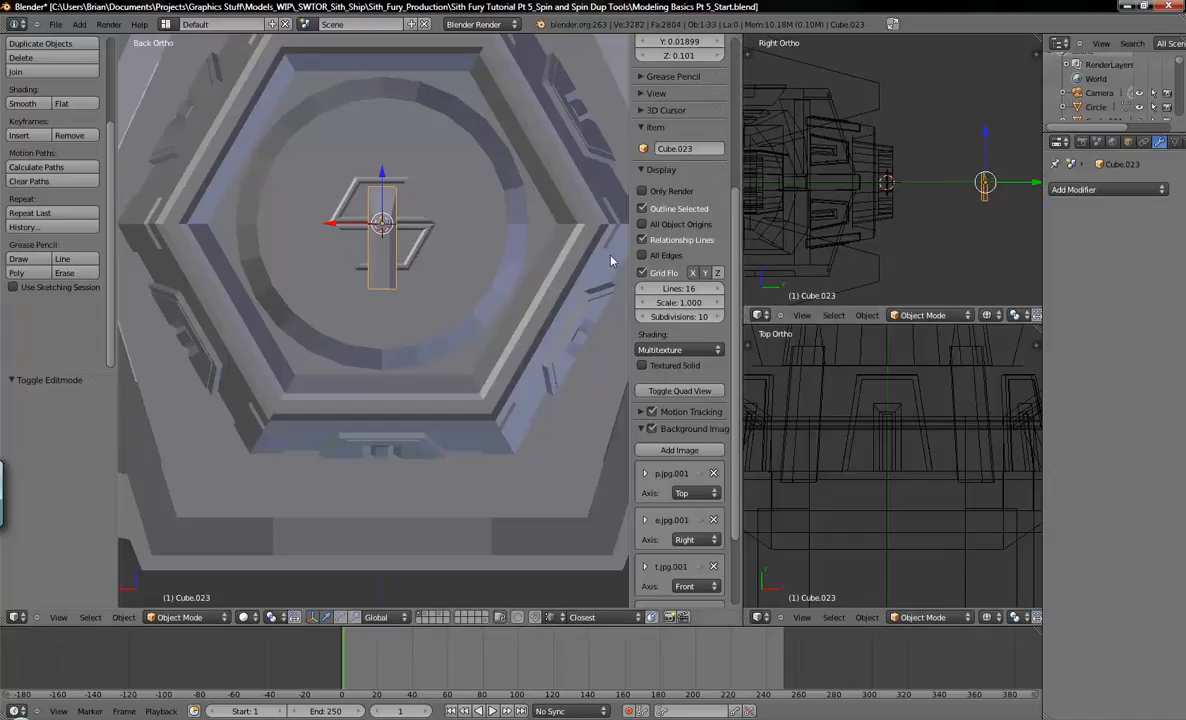
{"action": "scroll", "coordinate": [925, 238], "scroll_direction": "up", "scroll_amount": 4}
{"action": "middle_click_drag", "start_coordinate": [858, 203], "coordinate": [901, 255], "text": "shift"}
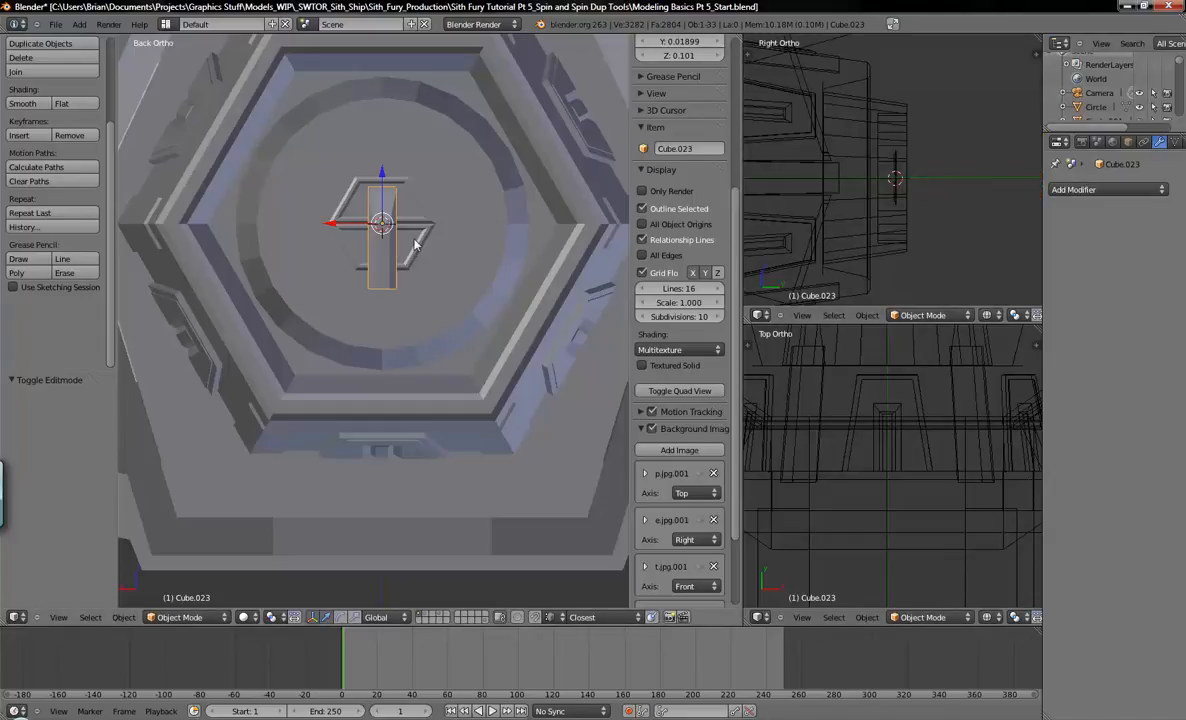
{"action": "middle_click_drag", "start_coordinate": [976, 236], "coordinate": [872, 247], "text": "shift"}
{"action": "middle_click_drag", "start_coordinate": [1006, 219], "coordinate": [968, 222], "text": "shift"}
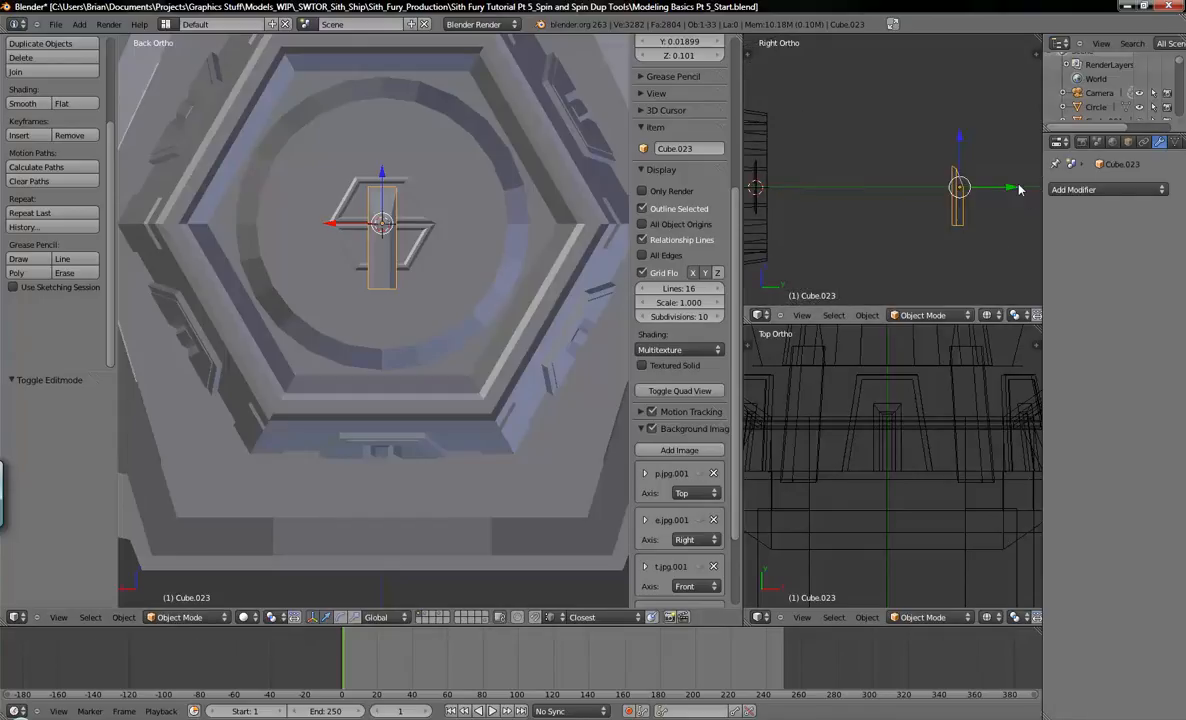
{"action": "left_click", "coordinate": [320, 718]}
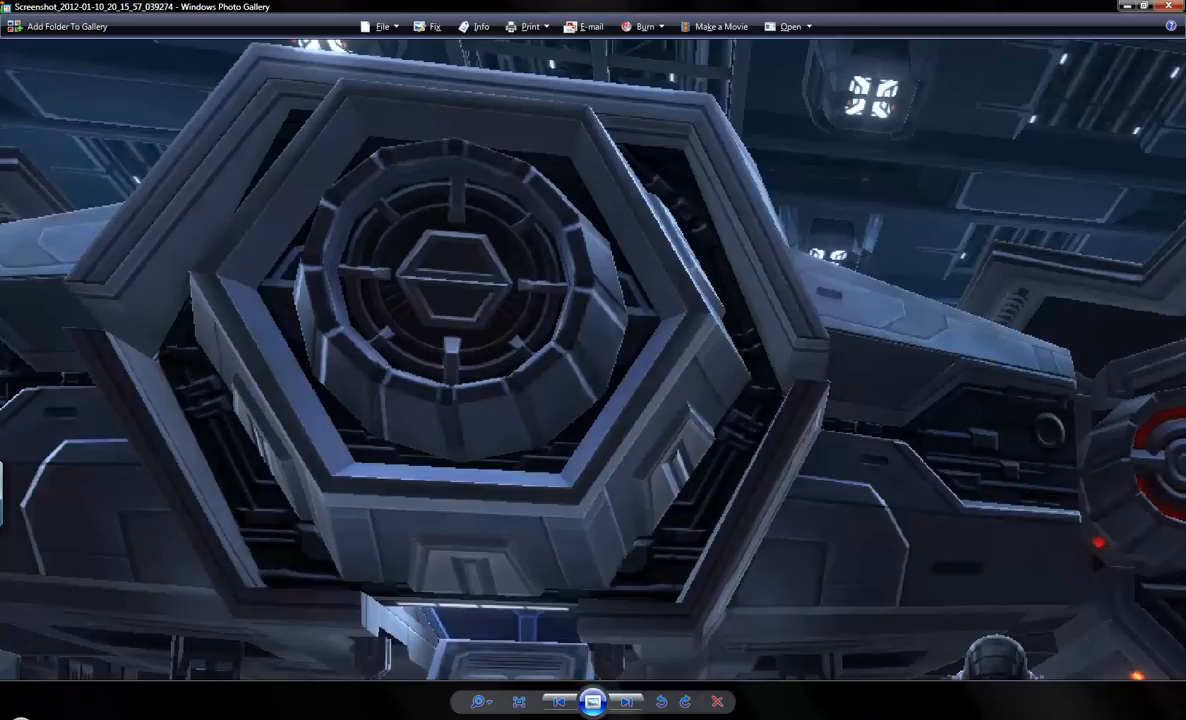
{"action": "left_click", "coordinate": [370, 718]}
Step: Move the small block along Y by -0.339 and then by -0.02515, seating it in the engine recess behind the emblem
{"action": "key", "text": "g"}
{"action": "key", "text": "y"}
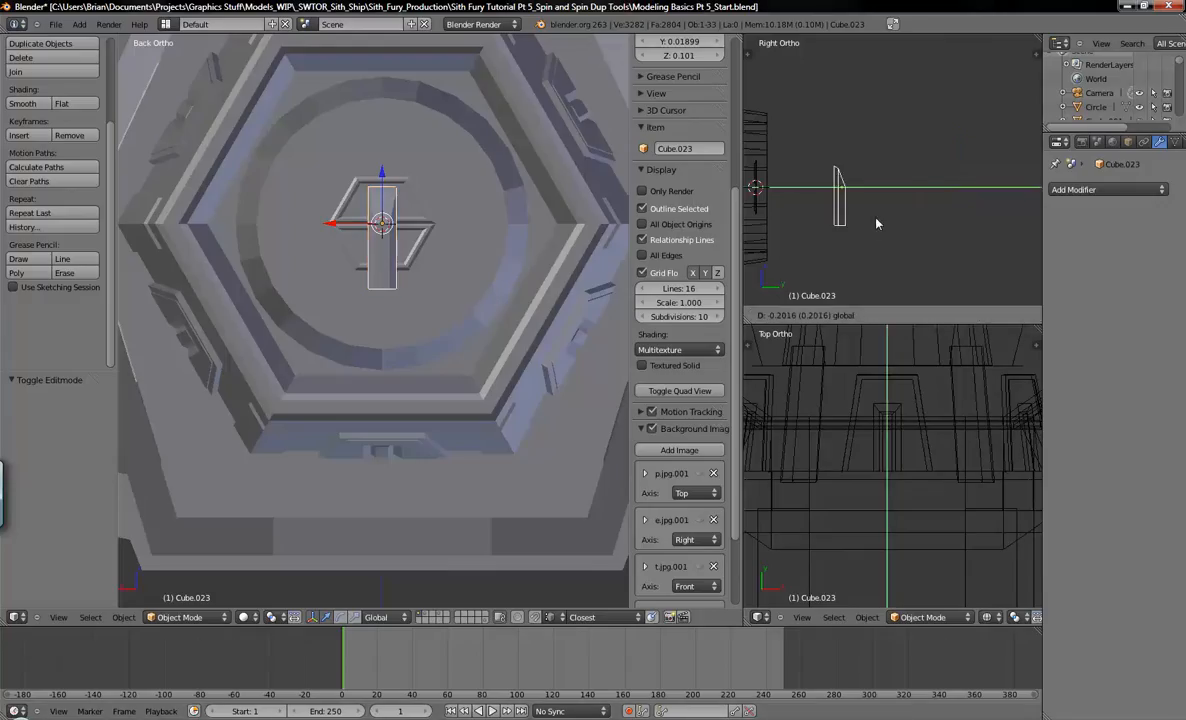
{"action": "left_click", "coordinate": [812, 221]}
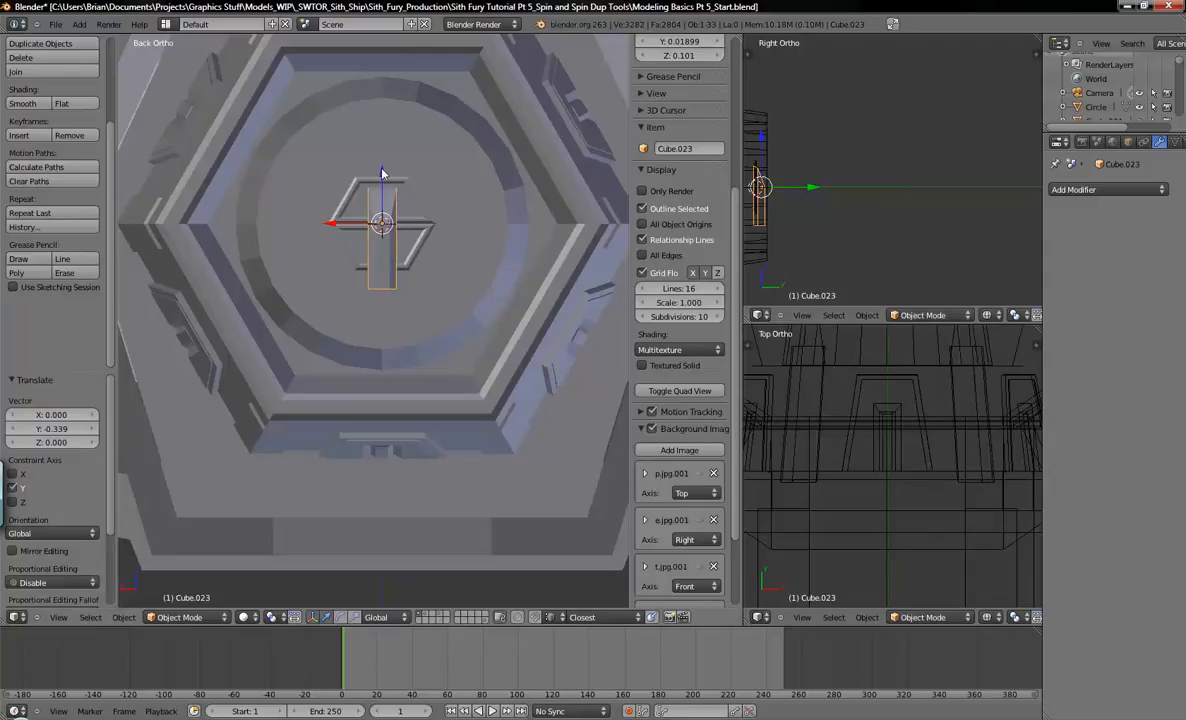
{"action": "middle_click_drag", "start_coordinate": [482, 238], "coordinate": [420, 263]}
{"action": "middle_click_drag", "start_coordinate": [834, 209], "coordinate": [939, 191], "text": "shift"}
{"action": "scroll", "coordinate": [892, 210], "scroll_direction": "up", "scroll_amount": 3}
{"action": "left_click_drag", "start_coordinate": [947, 164], "coordinate": [921, 167]}
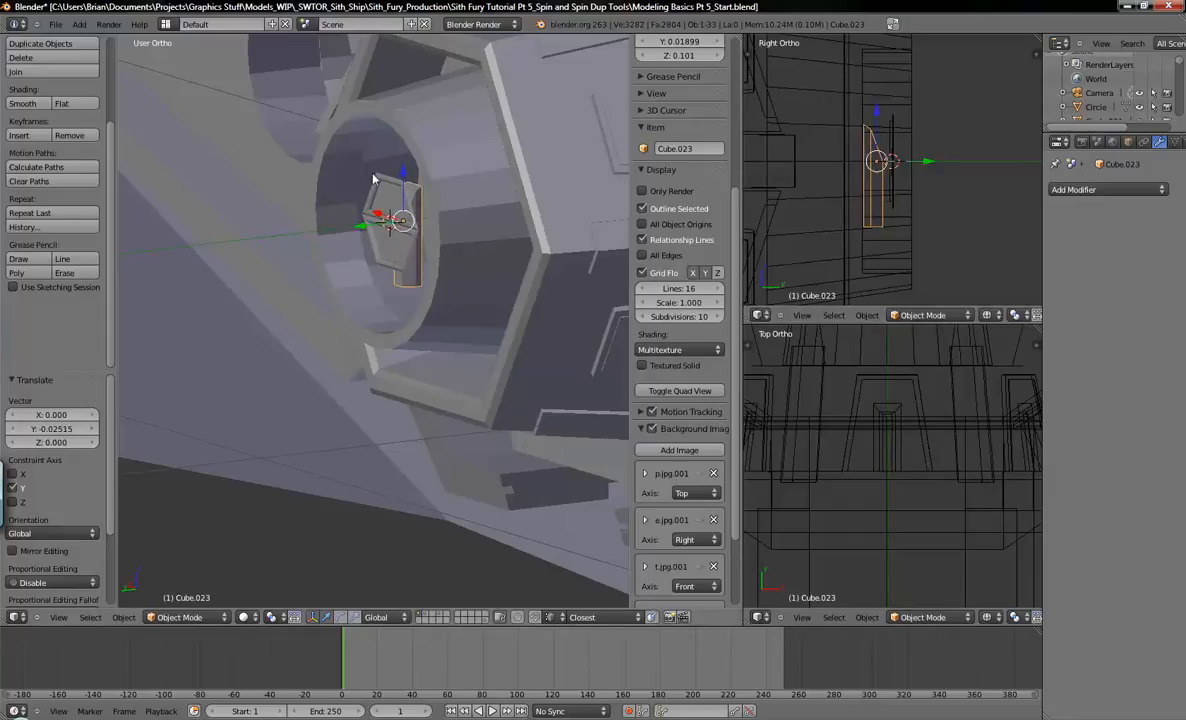
Step: Centre the back view on the small block and move it down along Z by -0.04884, below the emblem
{"action": "middle_click_drag", "start_coordinate": [375, 188], "coordinate": [390, 163]}
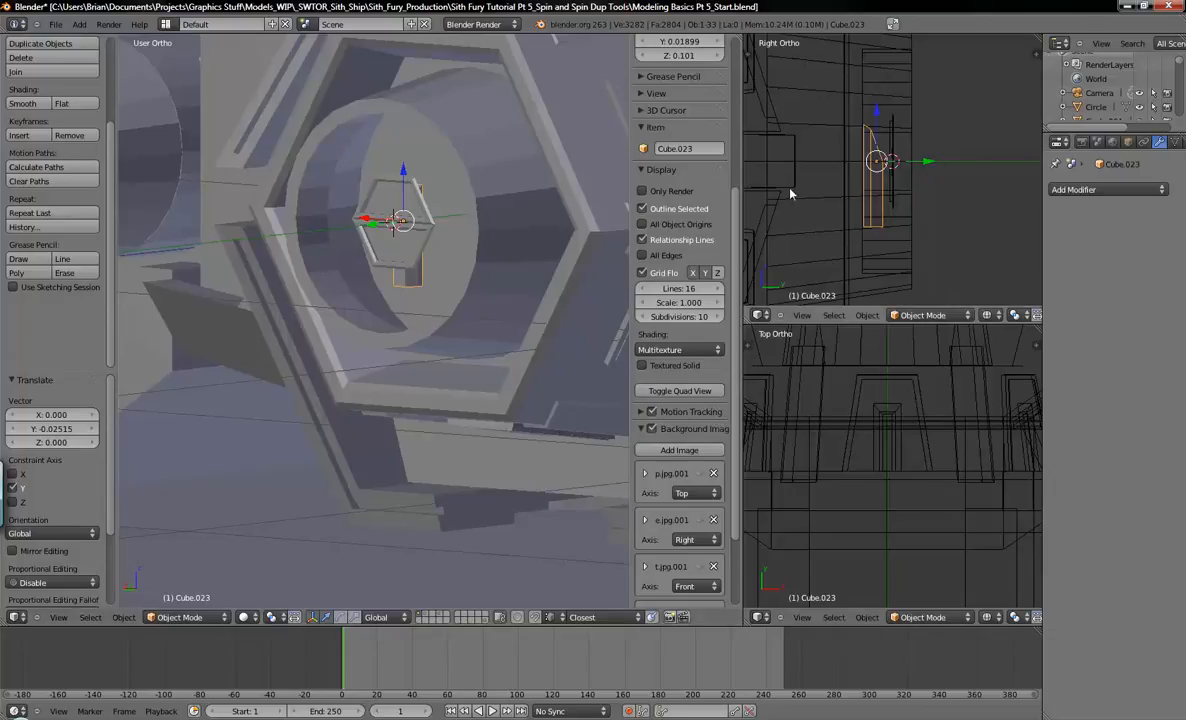
{"action": "key", "text": "ctrl+KP_1"}
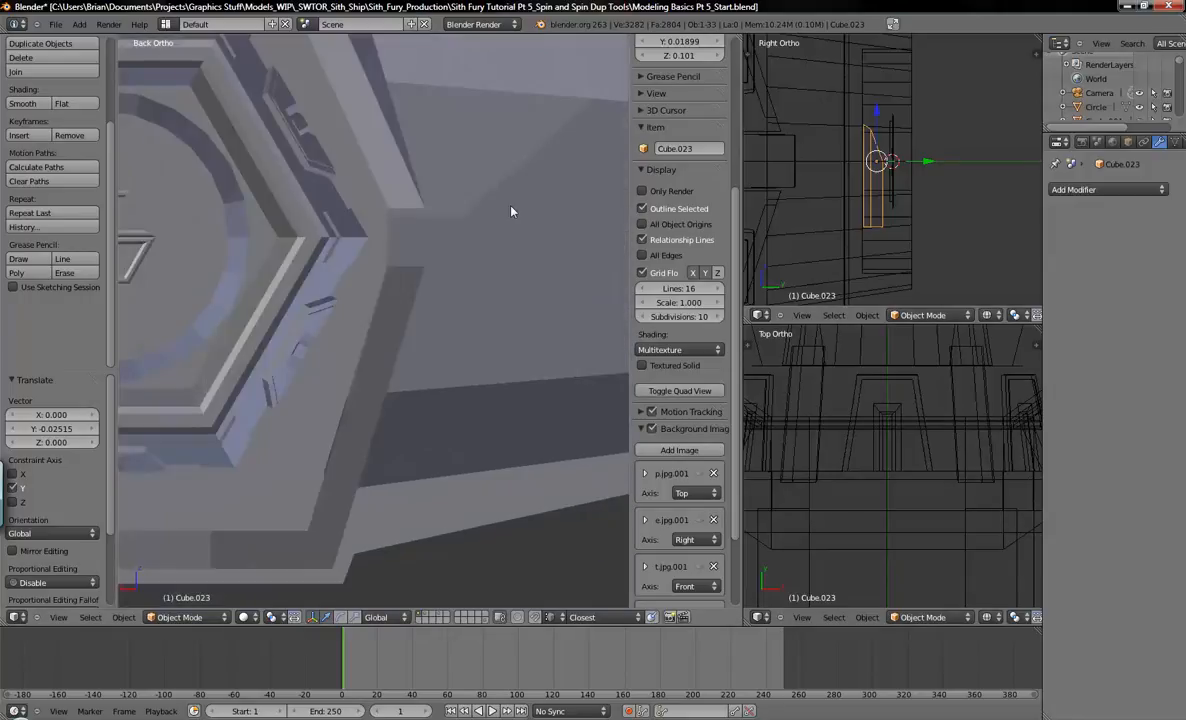
{"action": "key", "text": "KP_Decimal"}
{"action": "key", "text": "g"}
{"action": "key", "text": "z"}
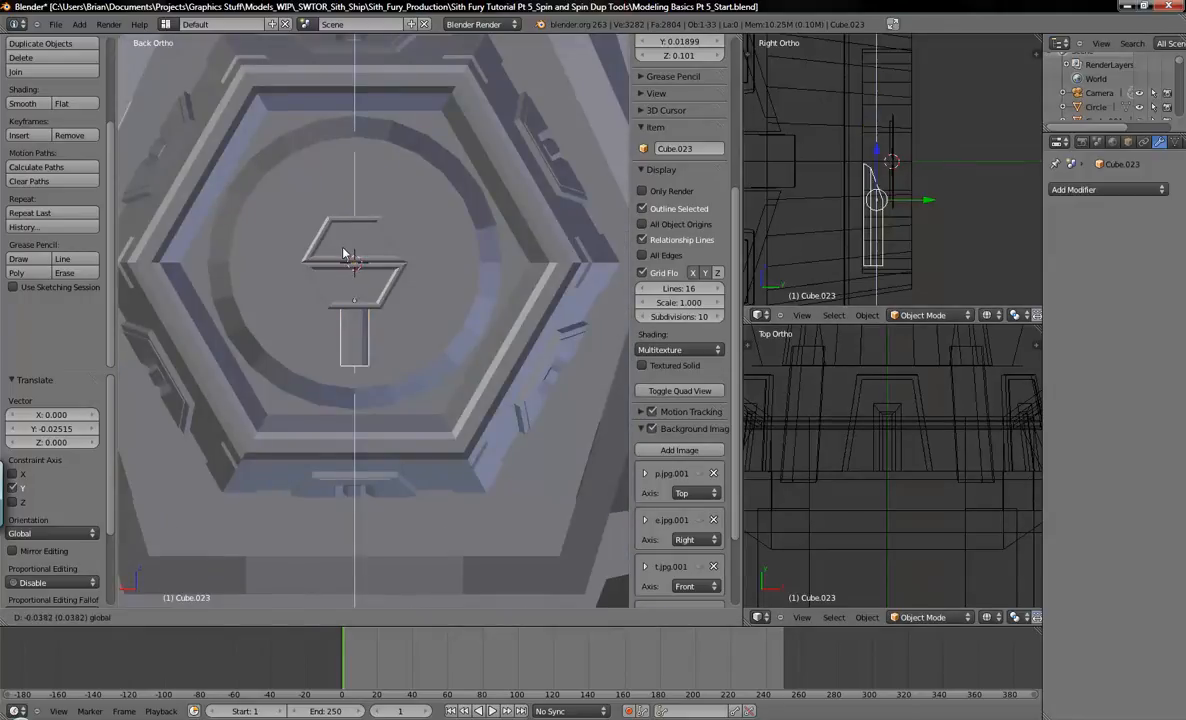
{"action": "left_click", "coordinate": [344, 260]}
Step: Fine-tune the block's height along Z by -0.00075 from an angled view, and return to the straight back view
{"action": "middle_click_drag", "start_coordinate": [376, 347], "coordinate": [296, 358]}
{"action": "key", "text": "g"}
{"action": "key", "text": "z"}
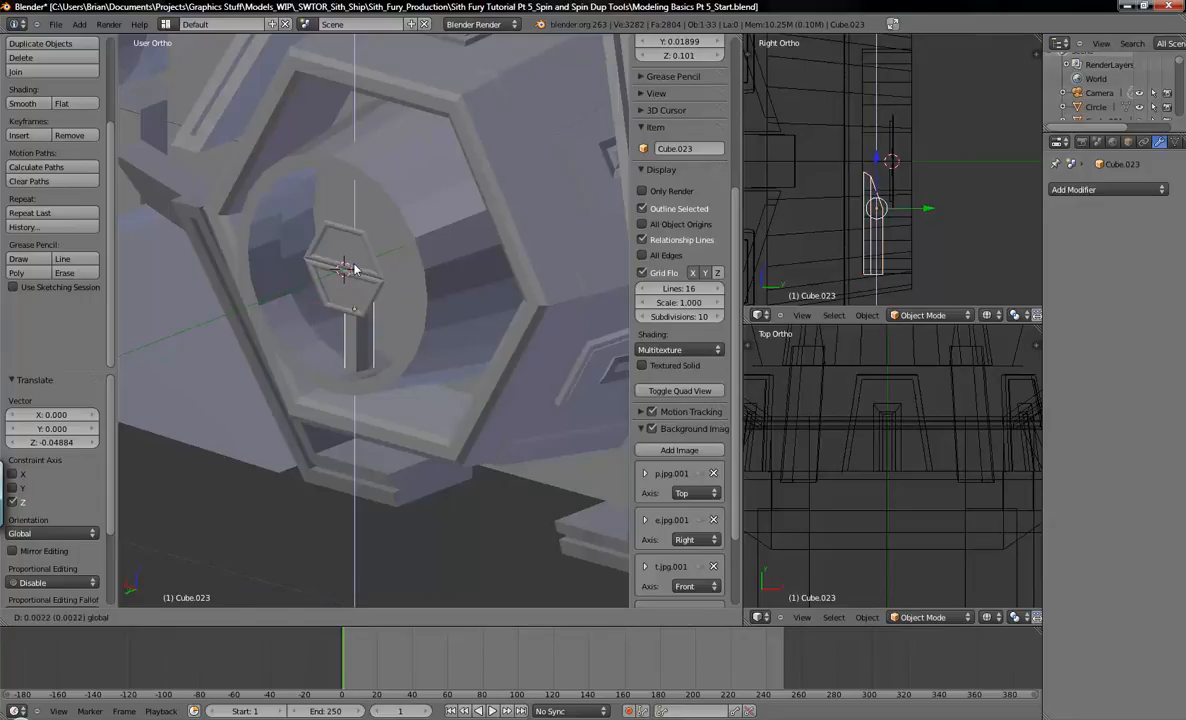
{"action": "left_click", "coordinate": [347, 309]}
{"action": "mouse_move", "coordinate": [347, 309]}
{"action": "middle_mouse_down"}
{"action": "mouse_move", "coordinate": [419, 326]}
{"action": "mouse_move", "coordinate": [580, 148]}
{"action": "middle_mouse_up"}
{"action": "key", "text": "ctrl+KP_1"}
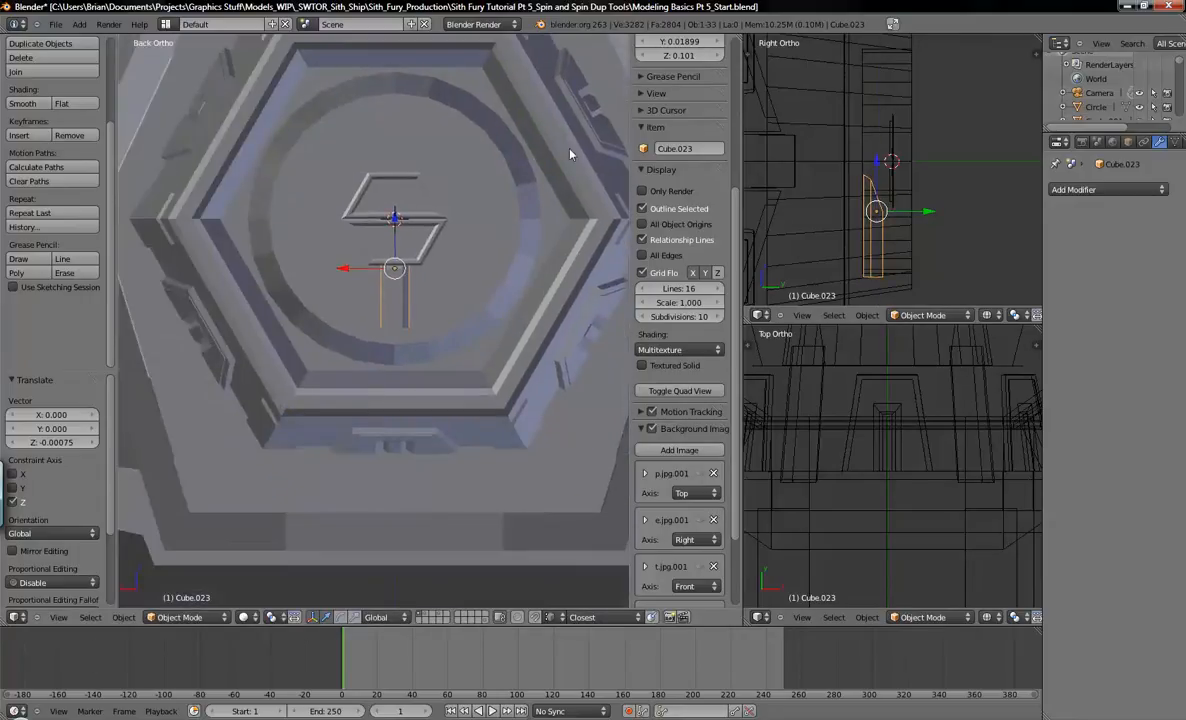
Step: Try to shorten the small block in Edit Mode by moving its upper vertices down along Z in the wireframe back view
{"action": "key", "text": "z"}
{"action": "scroll", "coordinate": [437, 321], "scroll_direction": "up", "scroll_amount": 4}
{"action": "scroll", "coordinate": [431, 314], "scroll_direction": "down", "scroll_amount": 2}
{"action": "key", "text": "z"}
{"action": "middle_click_drag", "start_coordinate": [429, 312], "coordinate": [461, 286], "text": "shift"}
{"action": "scroll", "coordinate": [465, 279], "scroll_direction": "up", "scroll_amount": 2, "text": "shift"}
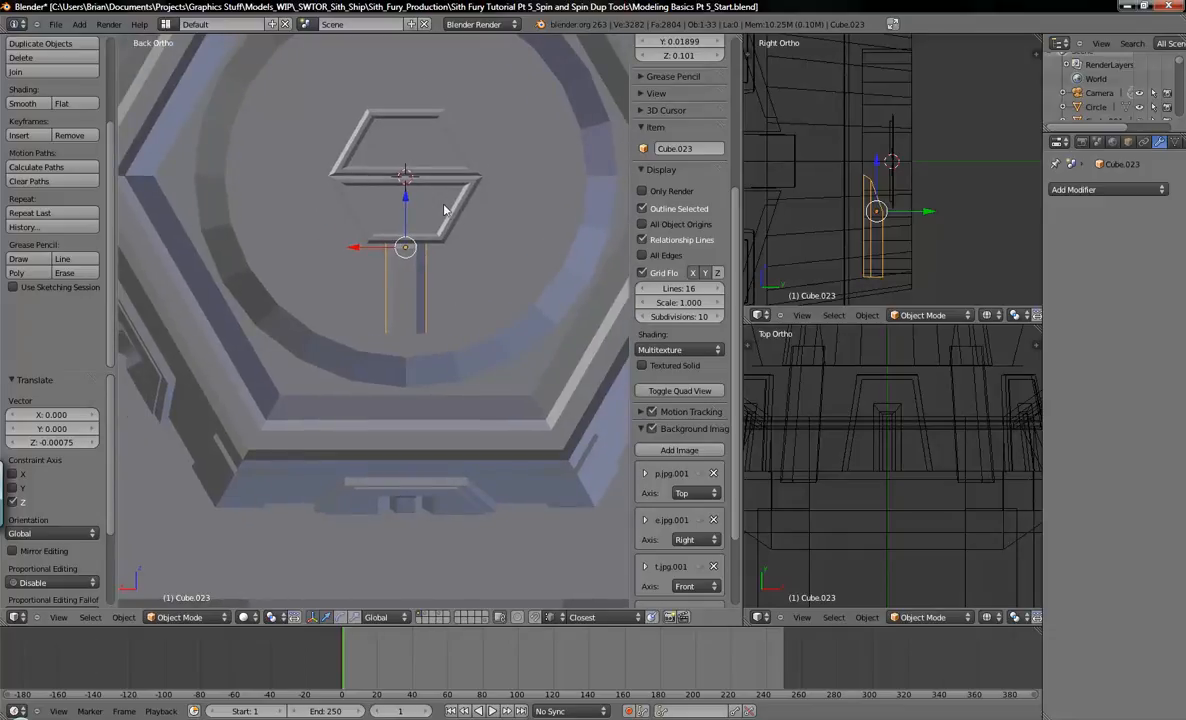
{"action": "key", "text": "Tab"}
{"action": "key", "text": "z"}
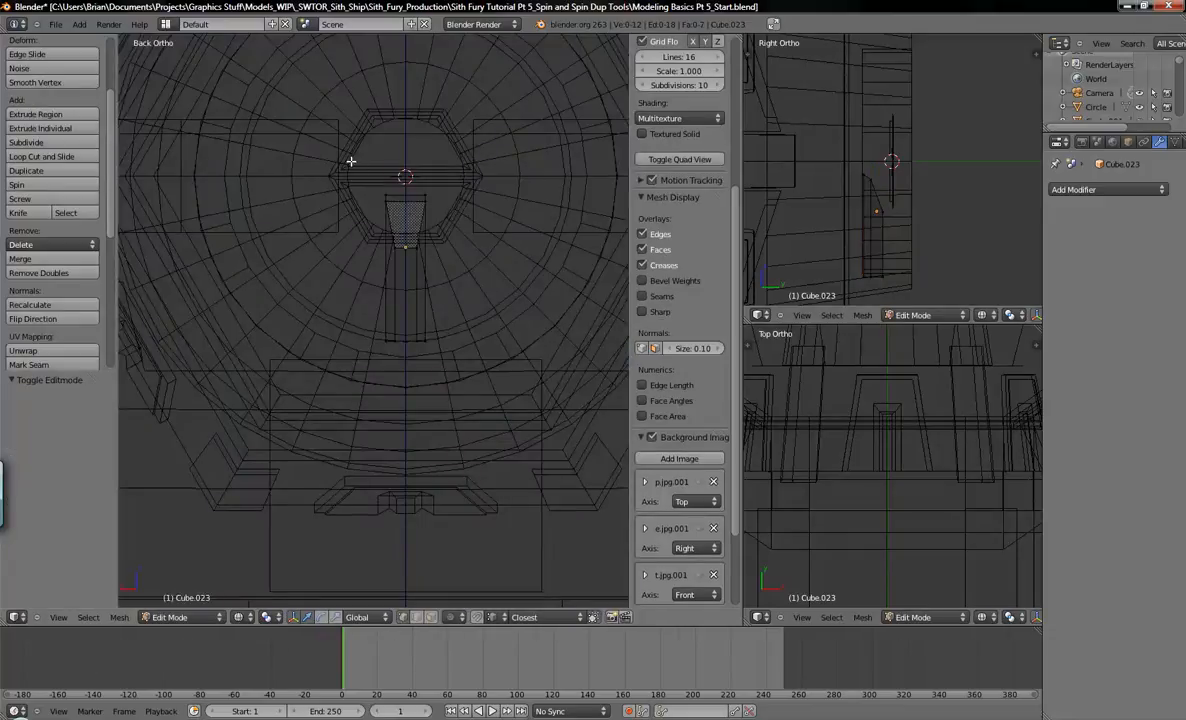
{"action": "key", "text": "b"}
{"action": "left_click_drag", "start_coordinate": [344, 164], "coordinate": [453, 243]}
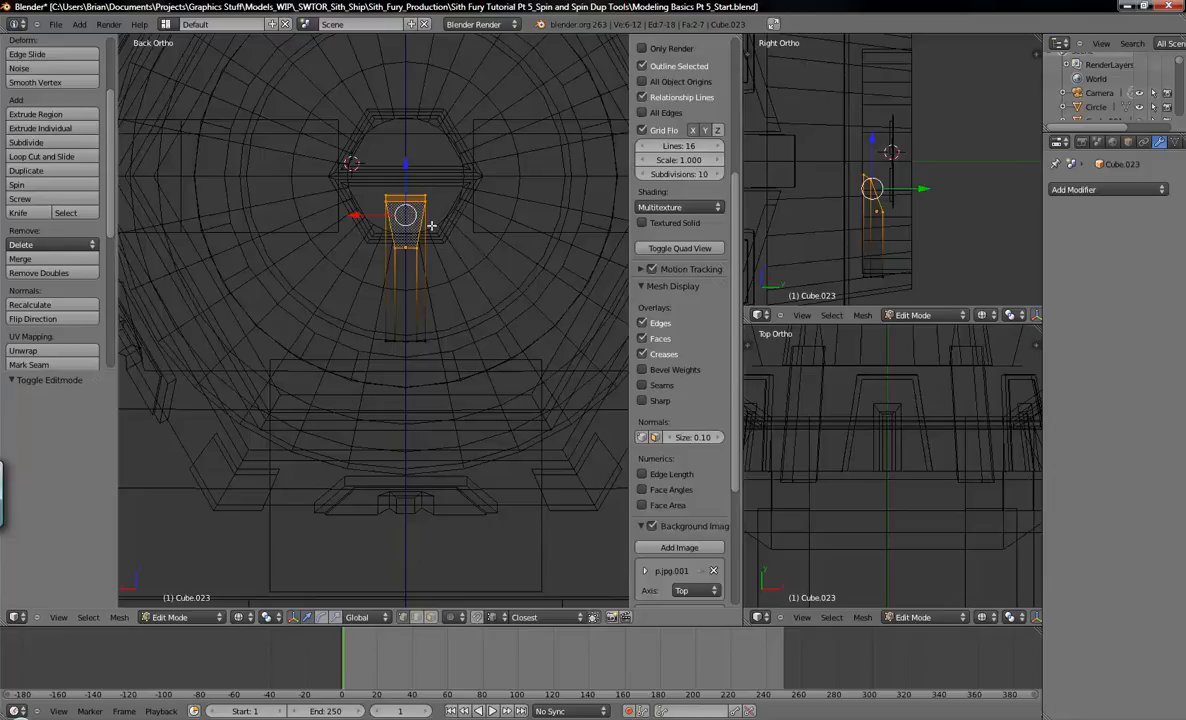
{"action": "left_click_drag", "start_coordinate": [405, 164], "coordinate": [406, 232]}
{"action": "key", "text": "ctrl+z"}
{"action": "key", "text": "Tab"}
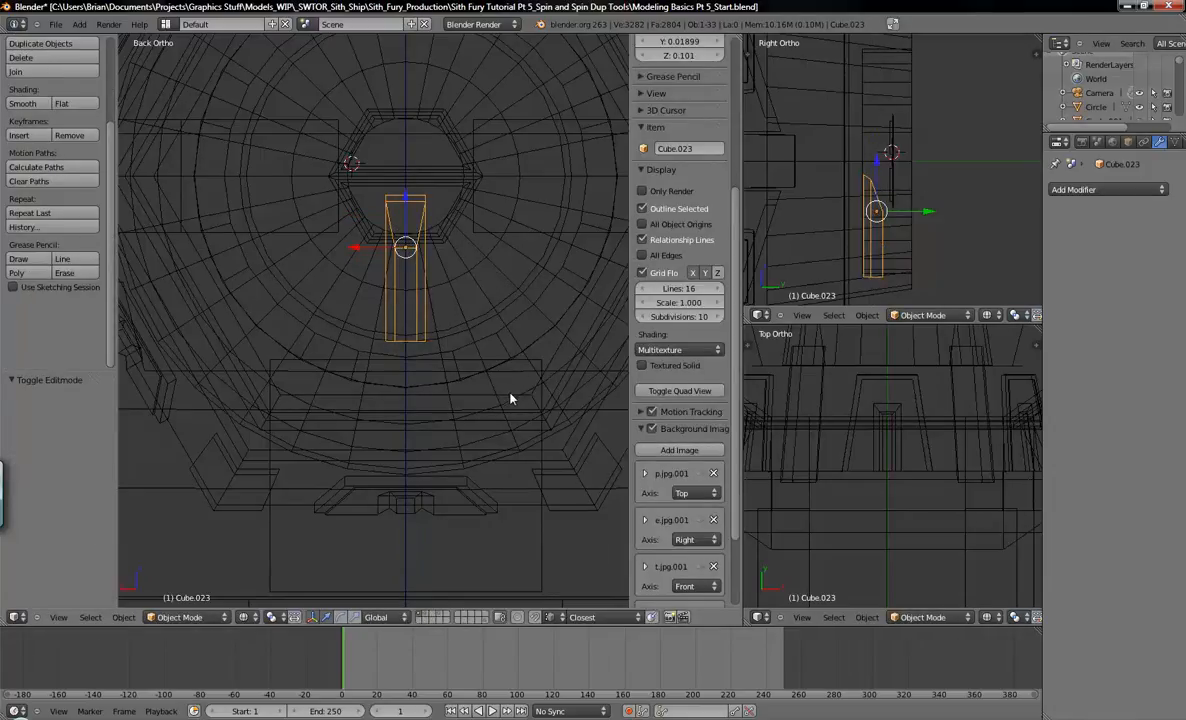
Step: Scale the whole small block uniformly to 0.533 and compare its size with the spokes in the reference screenshot
{"action": "key", "text": "s"}
{"action": "left_click", "coordinate": [456, 334]}
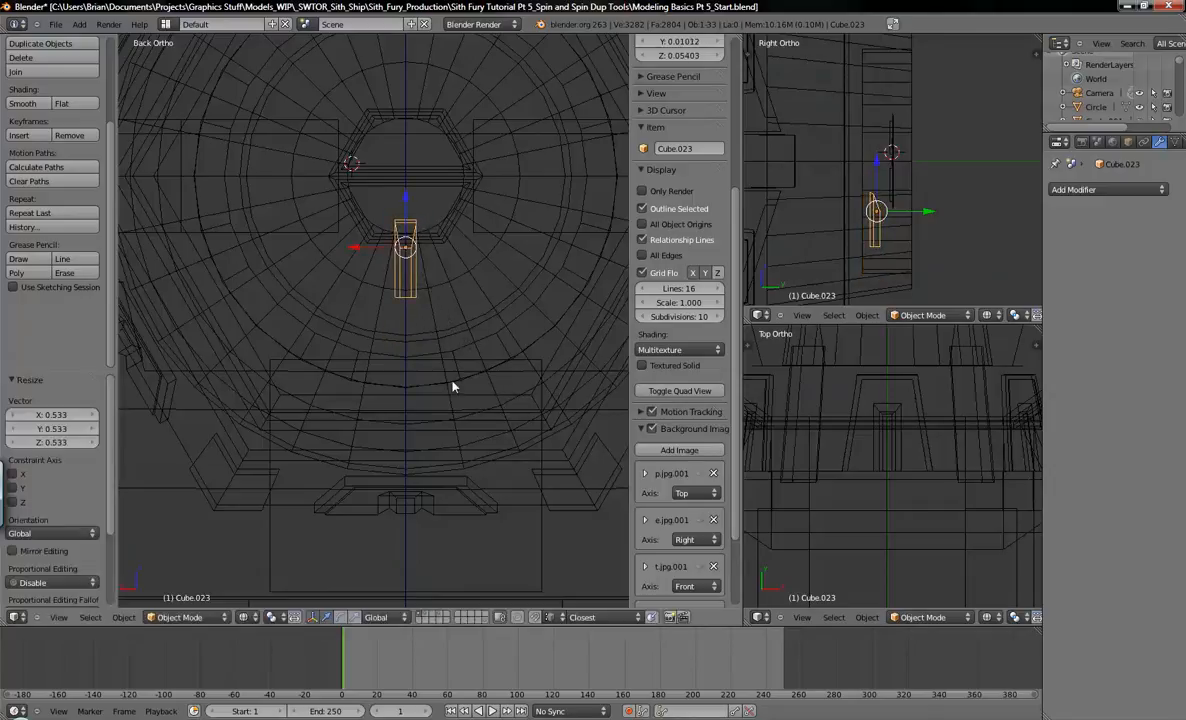
{"action": "left_click", "coordinate": [370, 718]}
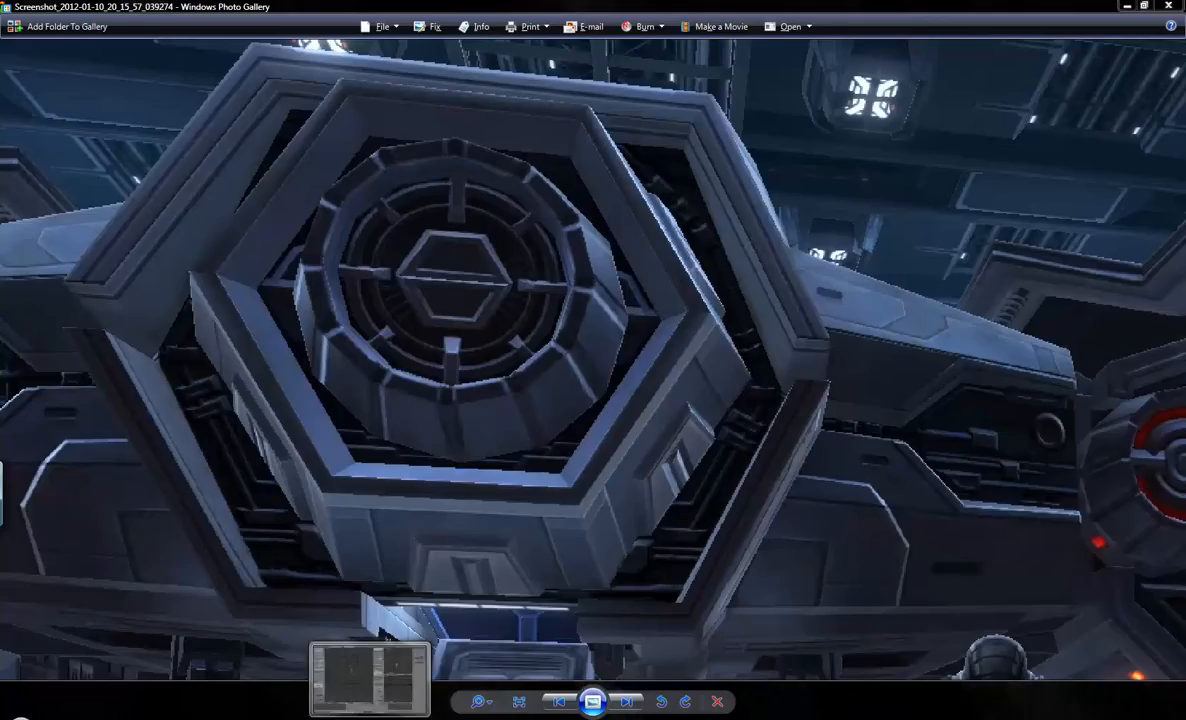
{"action": "left_click", "coordinate": [370, 718]}
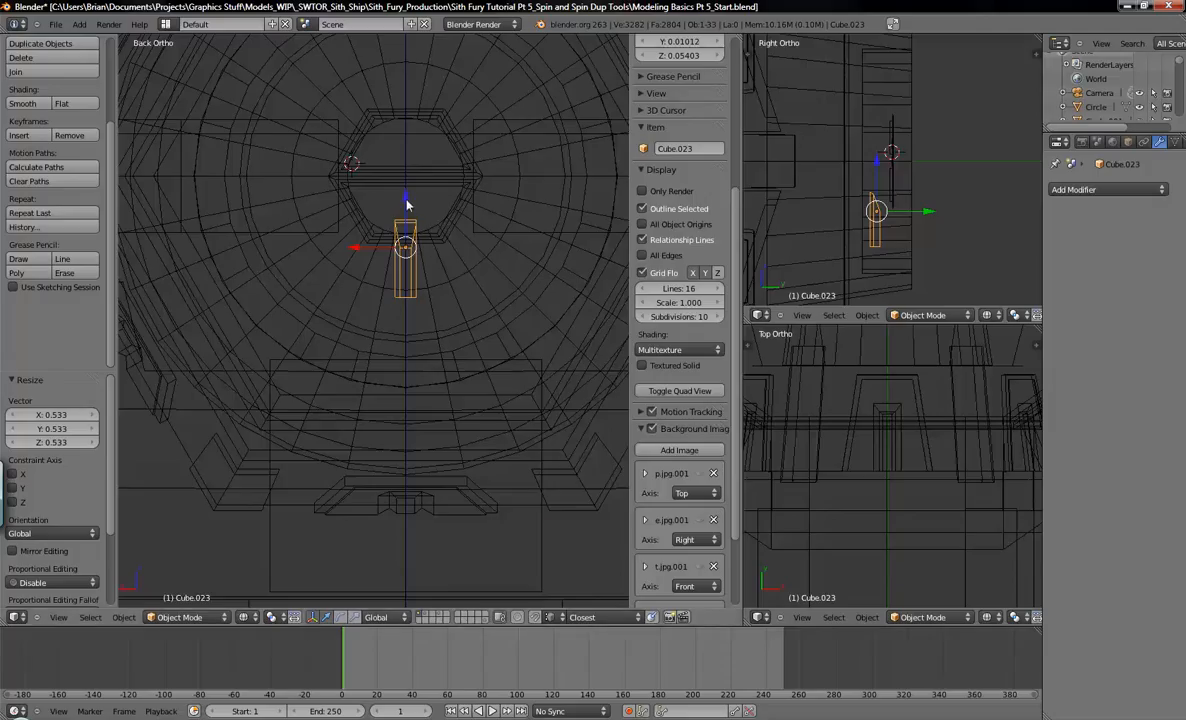
Step: Move the small block down along Z by -0.02261 and then by -0.003932, between the emblem and the ring, checking it against the reference
{"action": "key", "text": "g"}
{"action": "key", "text": "z"}
{"action": "left_click", "coordinate": [405, 237]}
{"action": "left_click", "coordinate": [370, 718]}
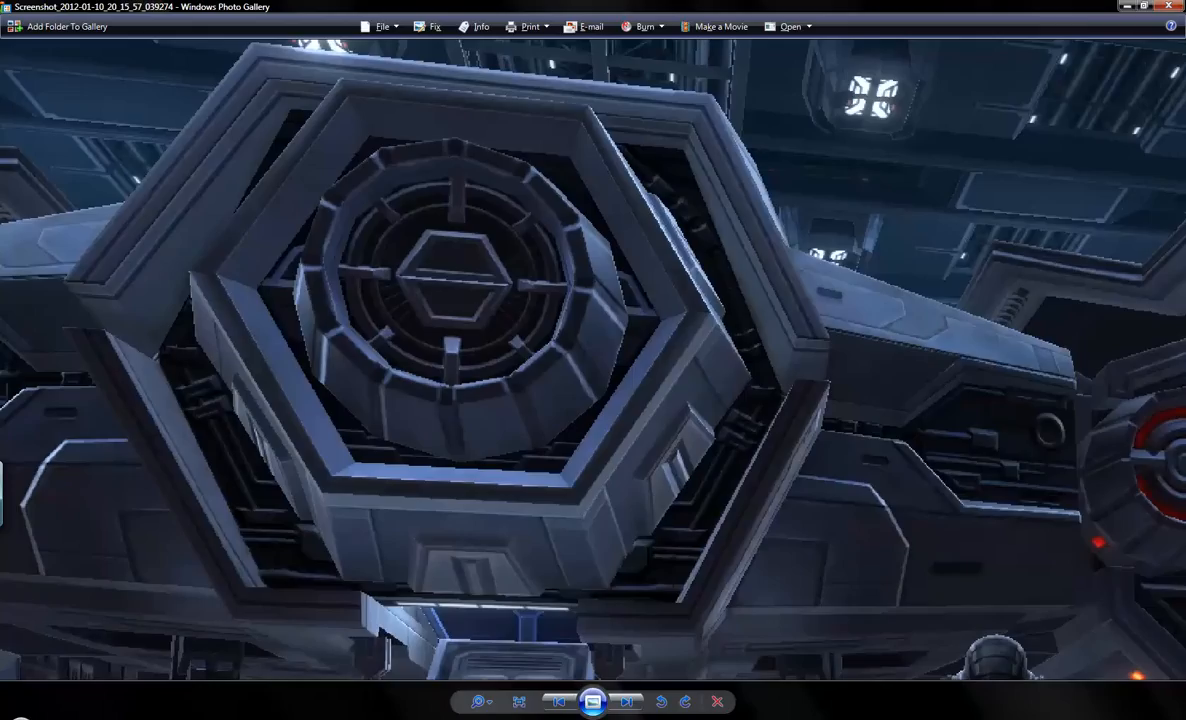
{"action": "left_click", "coordinate": [370, 718]}
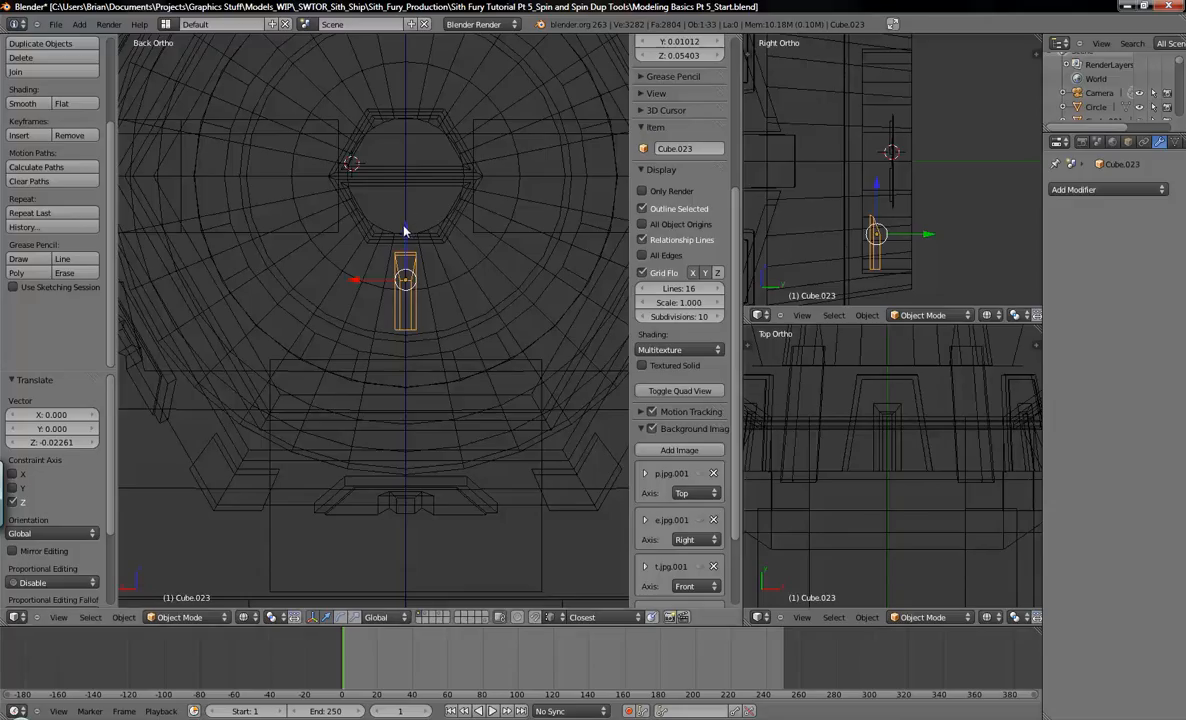
{"action": "key", "text": "z"}
{"action": "key", "text": "g"}
{"action": "key", "text": "z"}
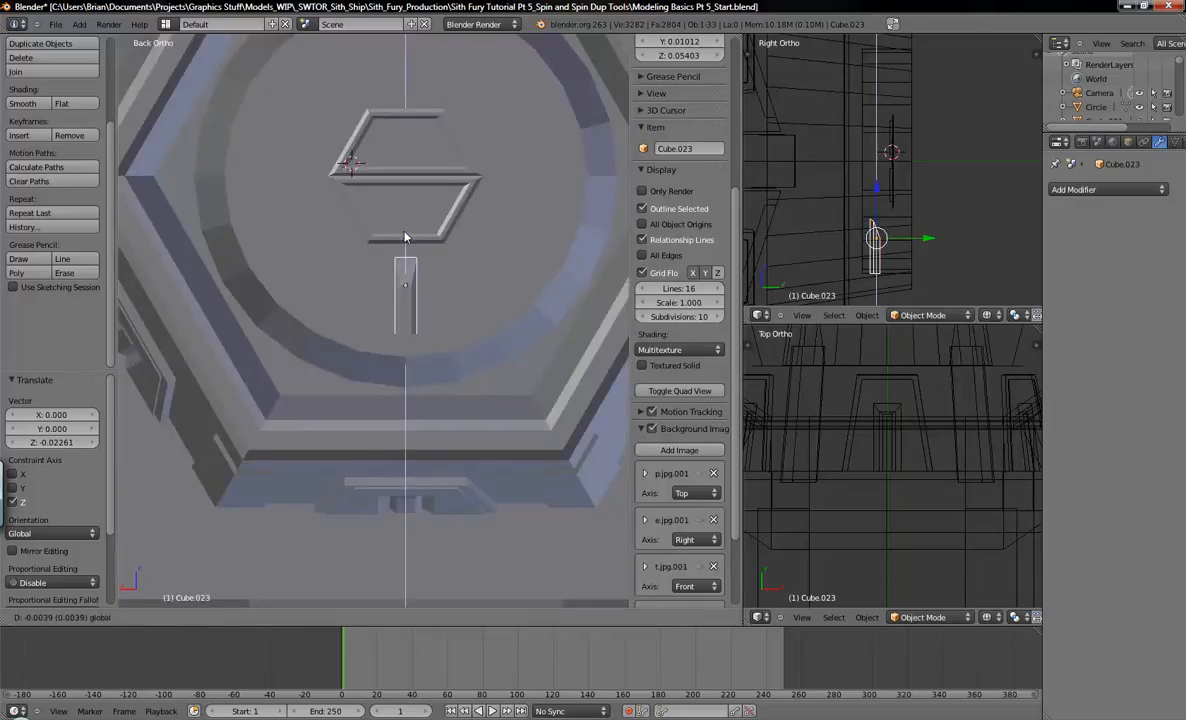
{"action": "left_click", "coordinate": [405, 237]}
{"action": "middle_click_drag", "start_coordinate": [405, 237], "coordinate": [460, 320]}
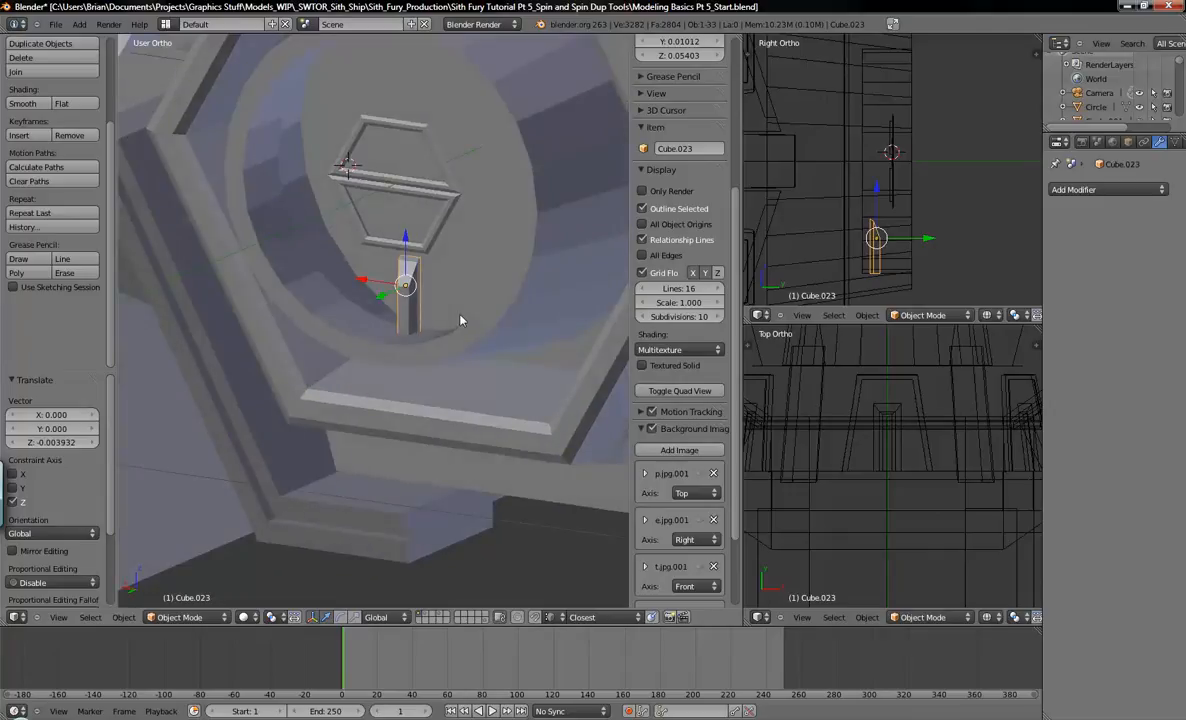
Step: Select the hexagonal emblem in the straight back view and snap the 3D cursor to it
{"action": "key", "text": "ctrl+KP_1"}
{"action": "middle_click_drag", "start_coordinate": [461, 320], "coordinate": [585, 177], "text": "shift"}
{"action": "middle_click_drag", "start_coordinate": [355, 354], "coordinate": [407, 317], "text": "shift"}
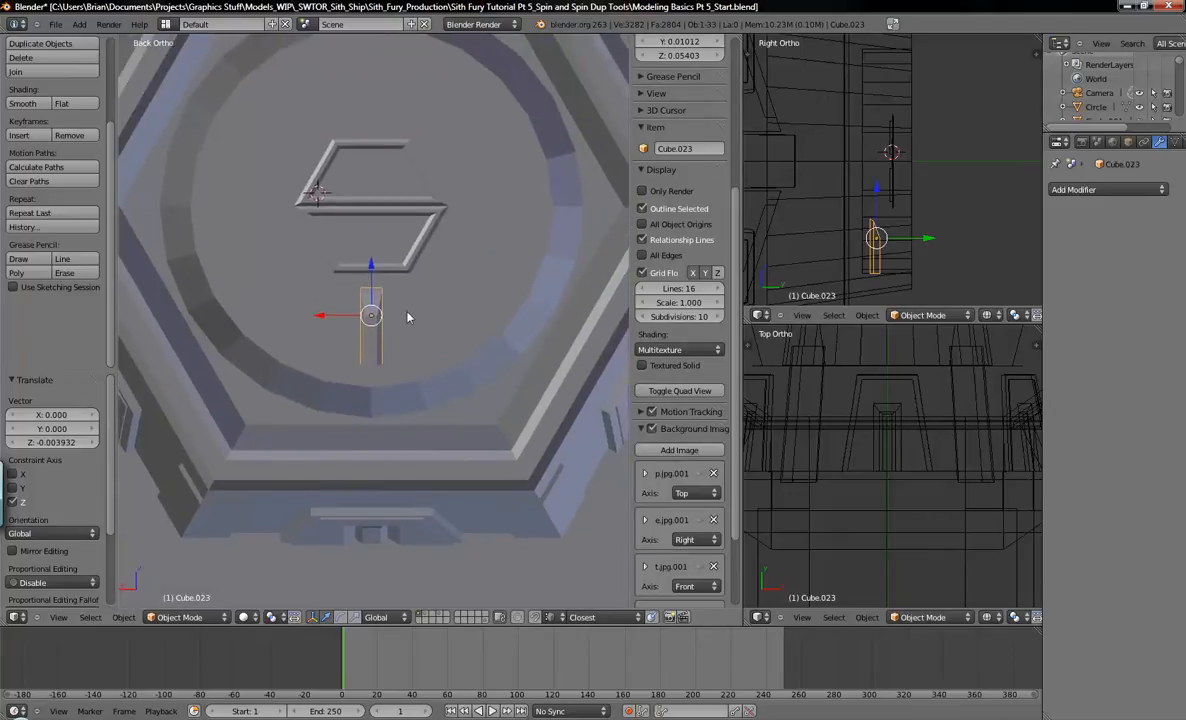
{"action": "right_click", "coordinate": [397, 204]}
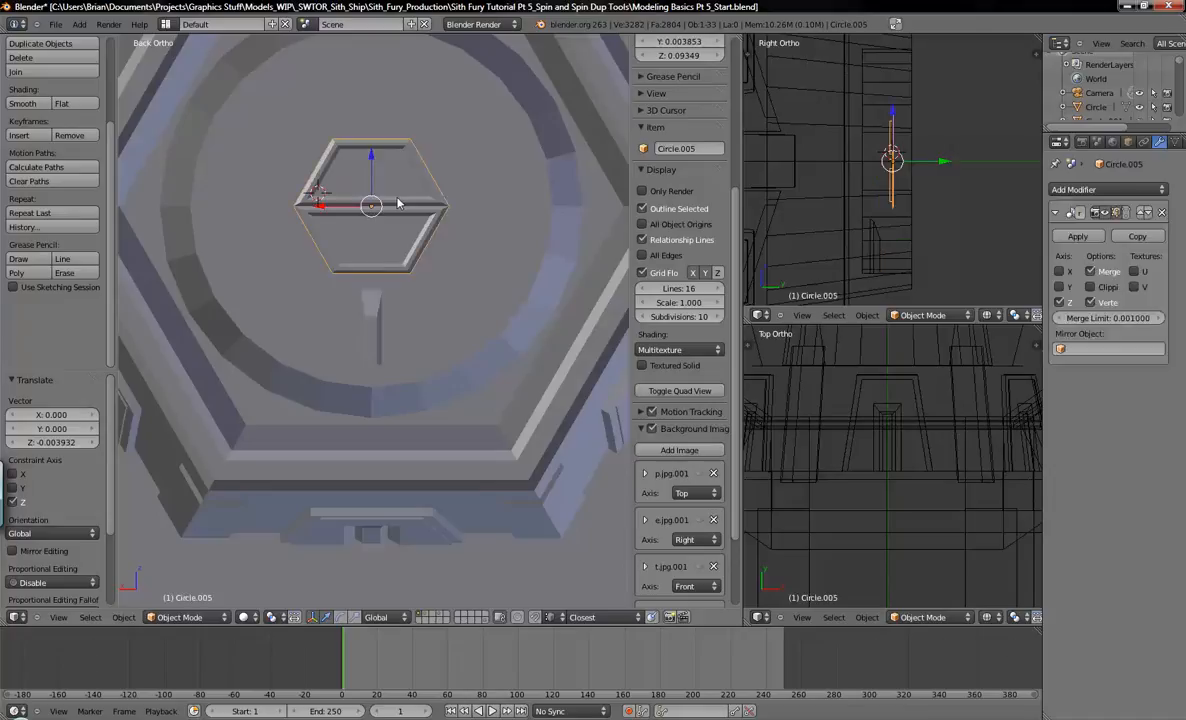
{"action": "key", "text": "shift+s"}
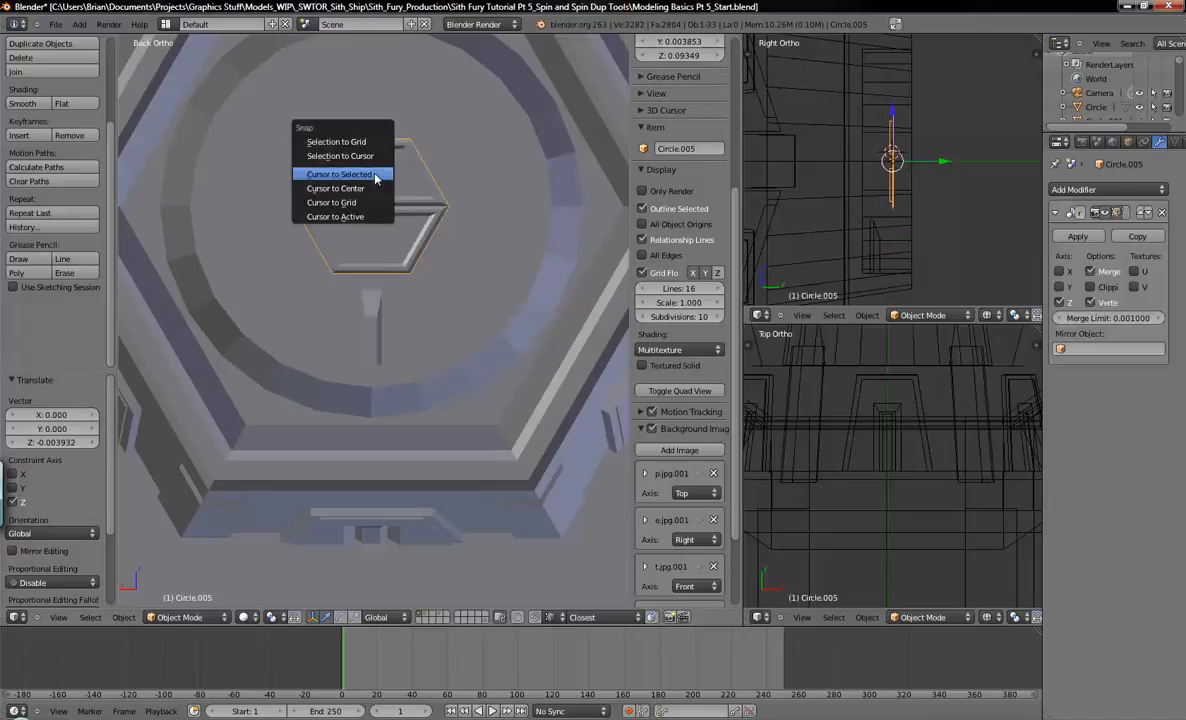
{"action": "left_click", "coordinate": [339, 176]}
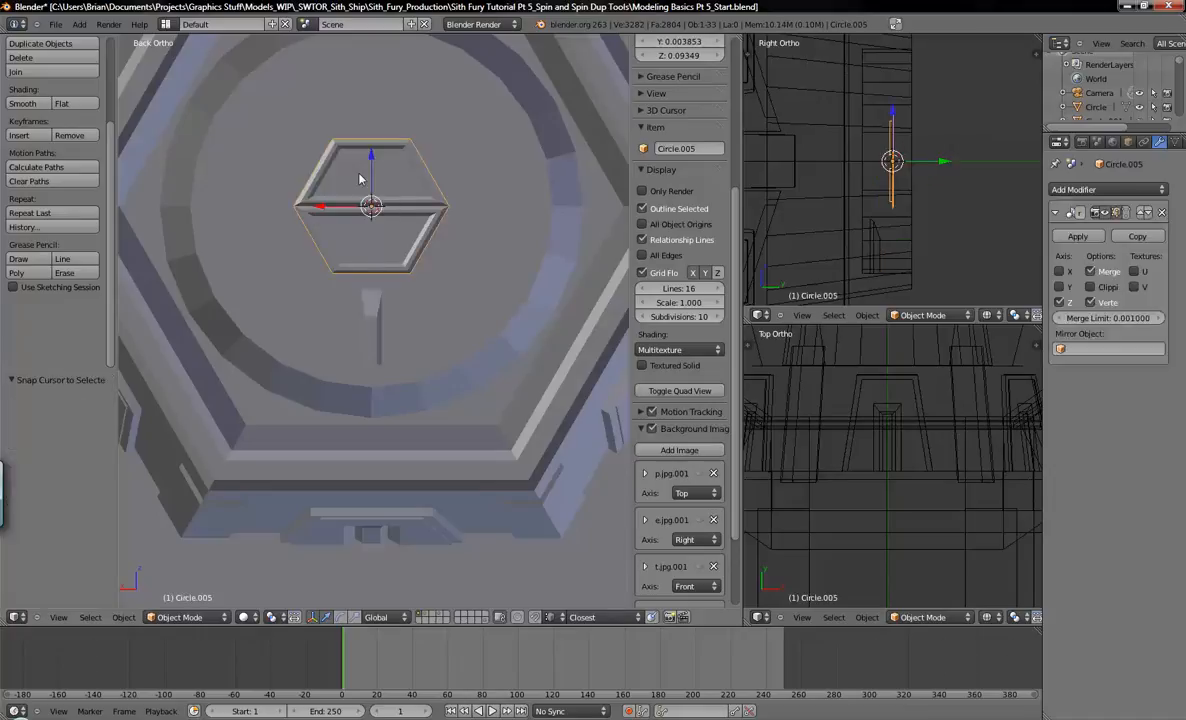
Step: Select only the small block below the emblem and set the pivot point to 3D Cursor
{"action": "key", "text": "a"}
{"action": "right_click", "coordinate": [376, 335]}
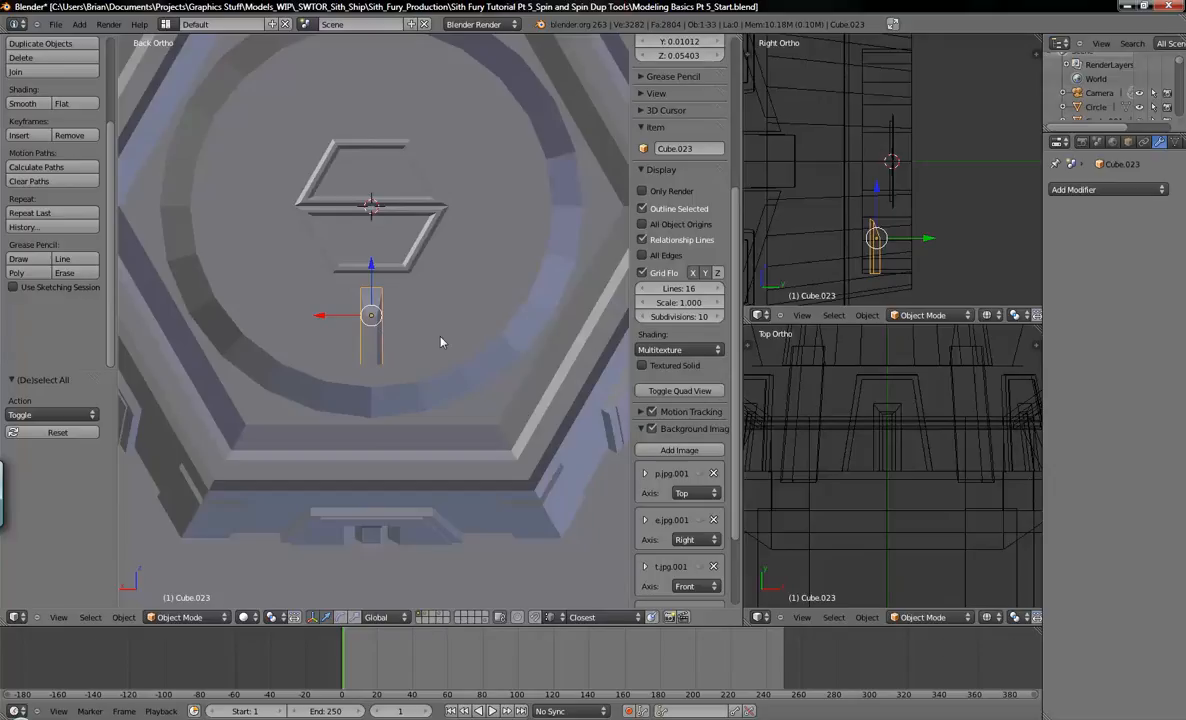
{"action": "middle_click_drag", "start_coordinate": [426, 282], "coordinate": [456, 320], "text": "shift"}
{"action": "key", "text": "z"}
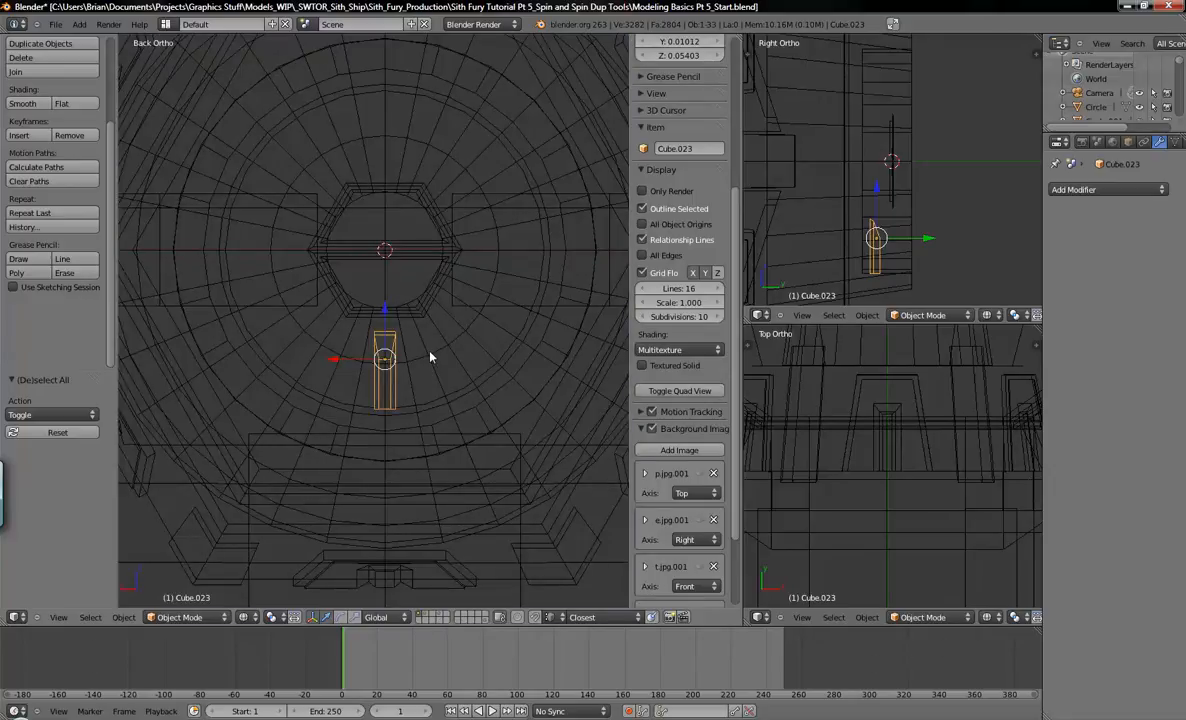
{"action": "key", "text": "z"}
{"action": "scroll", "coordinate": [430, 356], "scroll_direction": "up", "scroll_amount": 5}
{"action": "middle_click_drag", "start_coordinate": [405, 378], "coordinate": [392, 344], "text": "shift"}
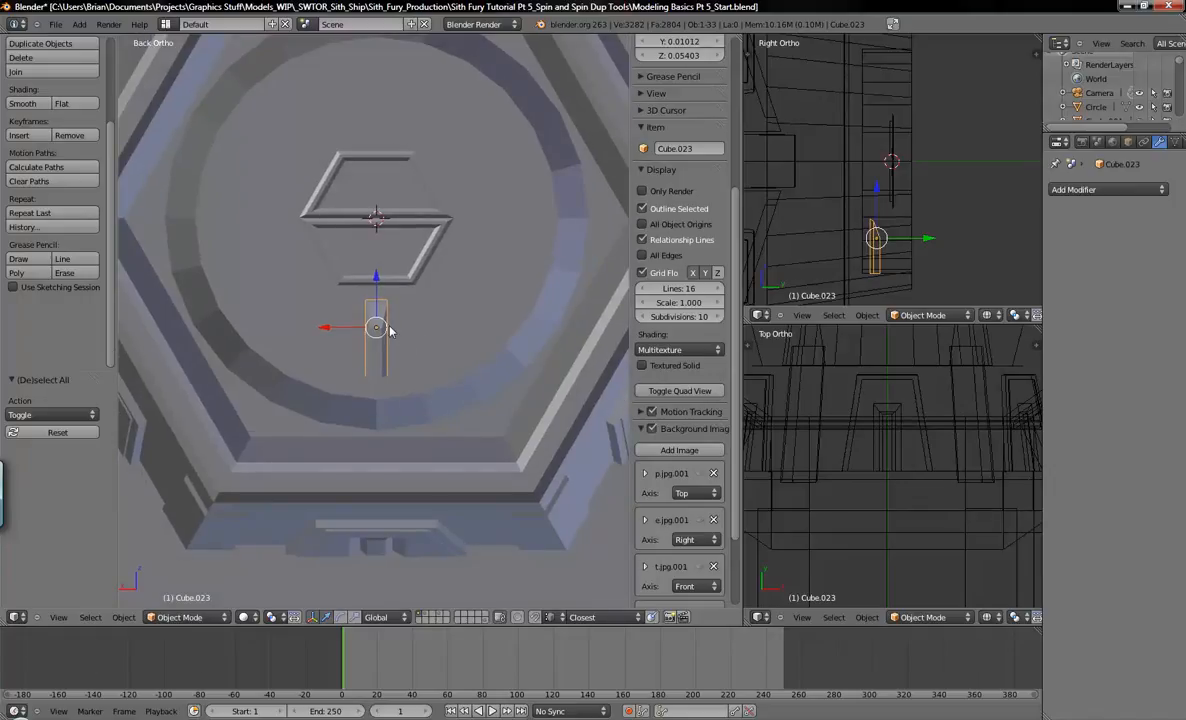
{"action": "left_click", "coordinate": [271, 617]}
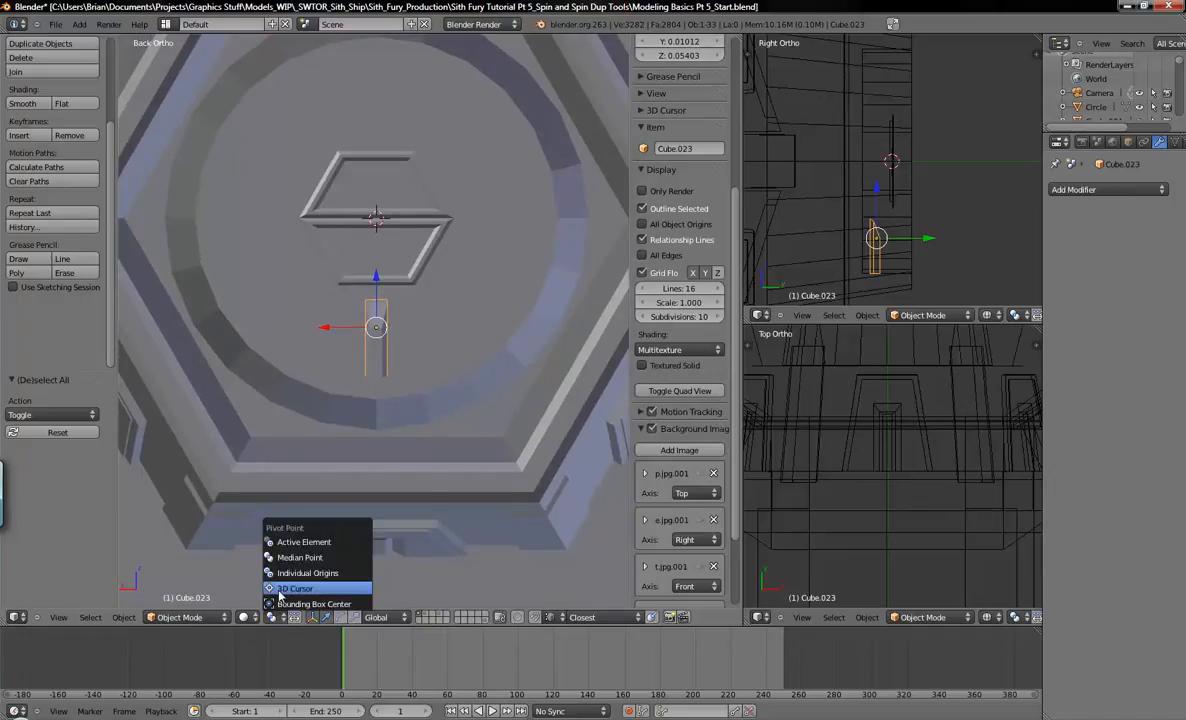
{"action": "left_click", "coordinate": [297, 588]}
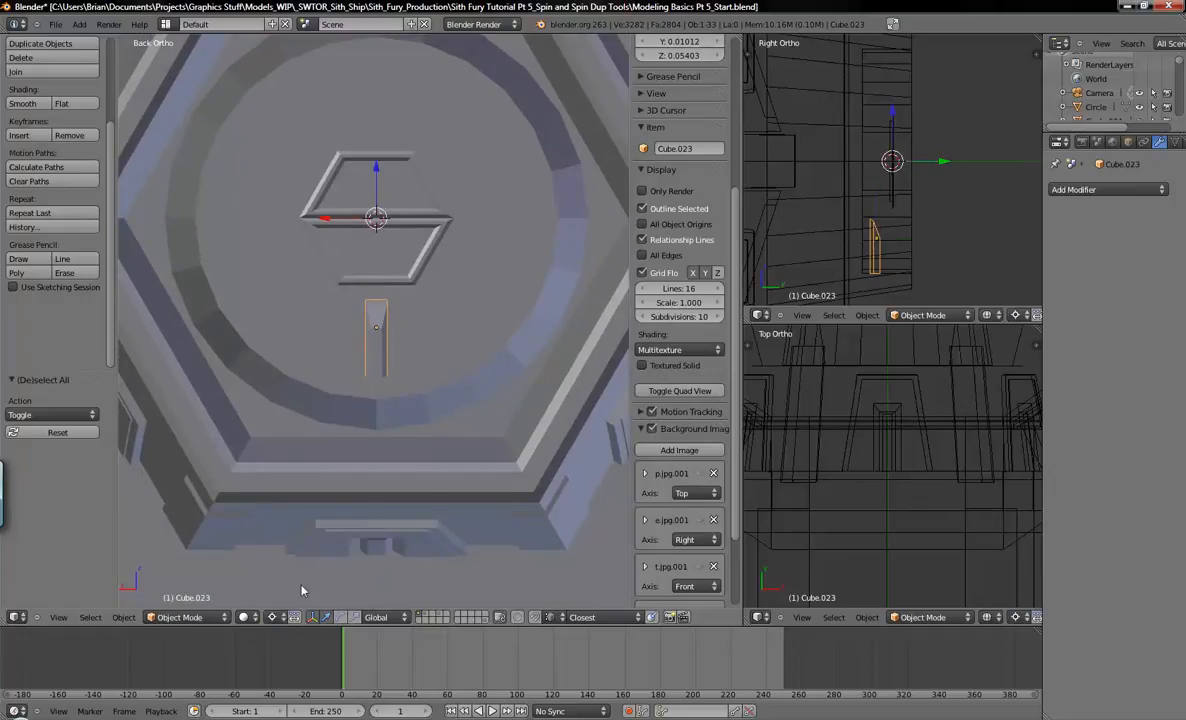
Step: Make sure the small block is selected and duplicate it in place
{"action": "right_click", "coordinate": [379, 318]}
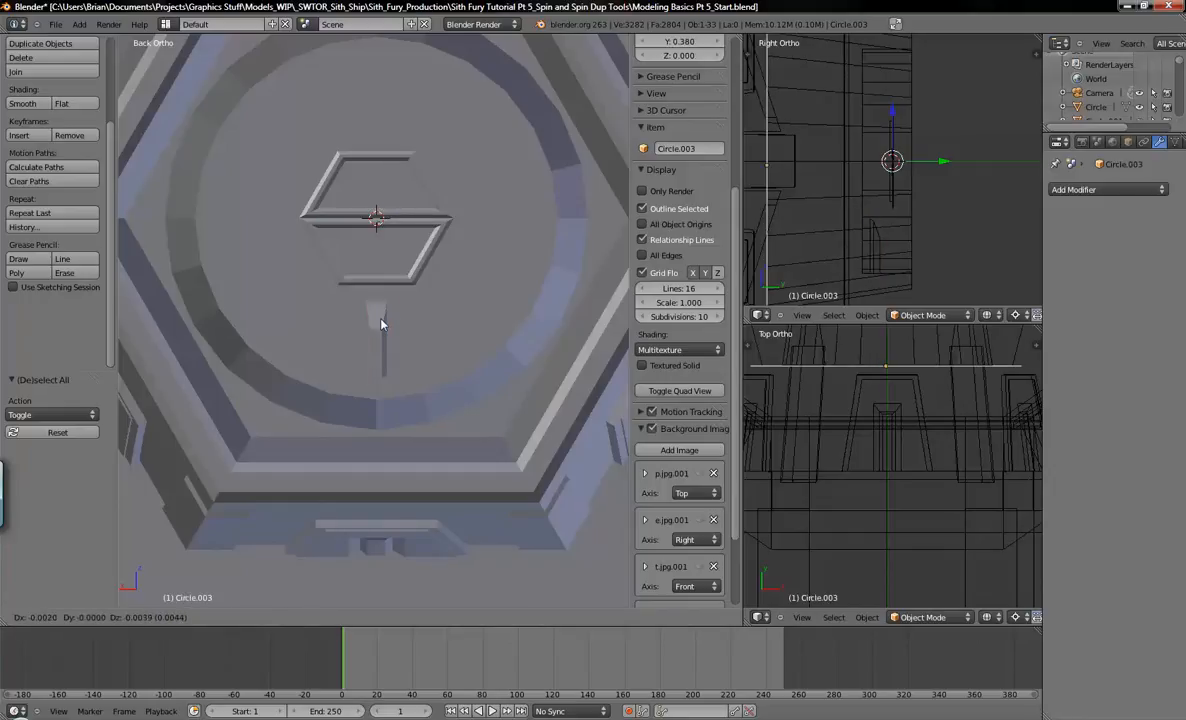
{"action": "right_click", "coordinate": [380, 310]}
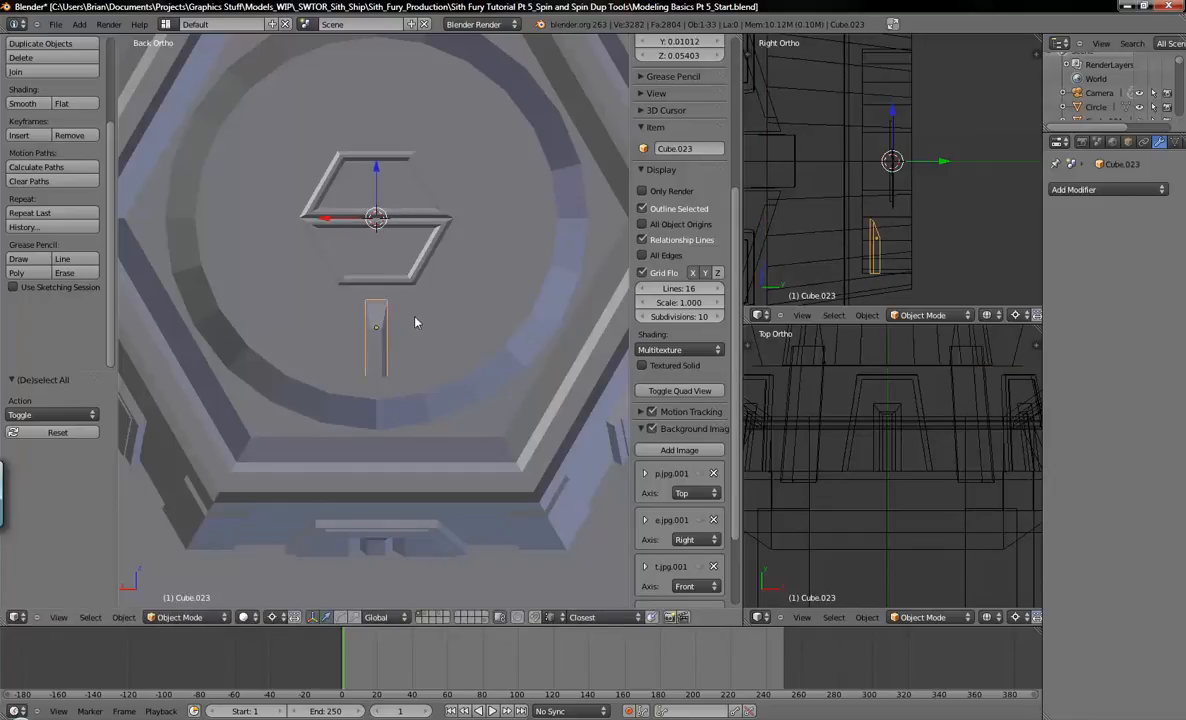
{"action": "key", "text": "shift+d"}
{"action": "left_click", "coordinate": [410, 380]}
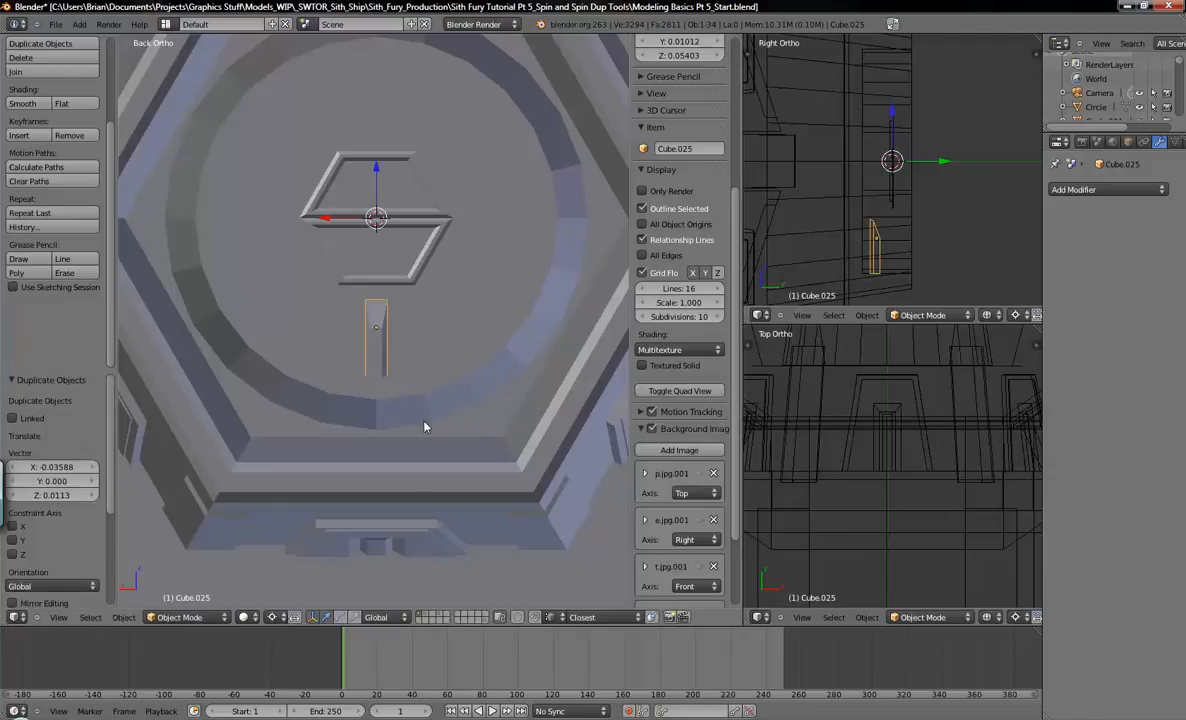
Step: Try to scale the duplicate block down around the 3D cursor in the wireframe view
{"action": "scroll", "coordinate": [410, 392], "scroll_direction": "up", "scroll_amount": 4}
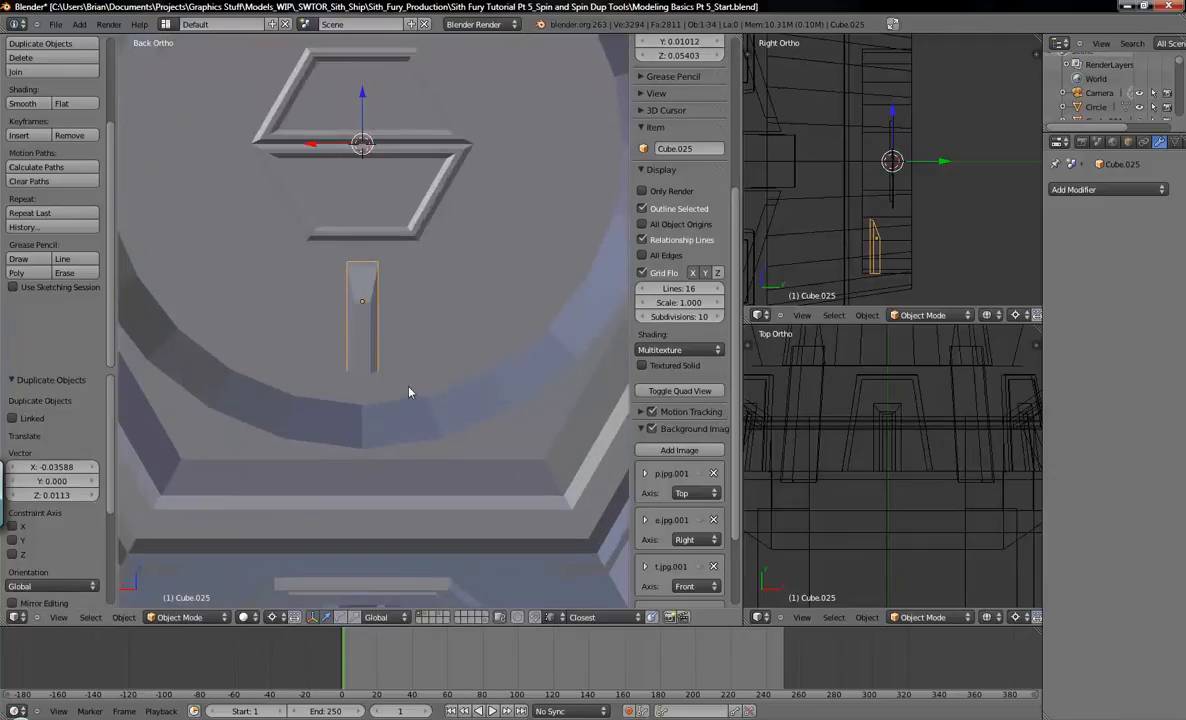
{"action": "key", "text": "z"}
{"action": "middle_click_drag", "start_coordinate": [365, 368], "coordinate": [406, 380], "text": "shift"}
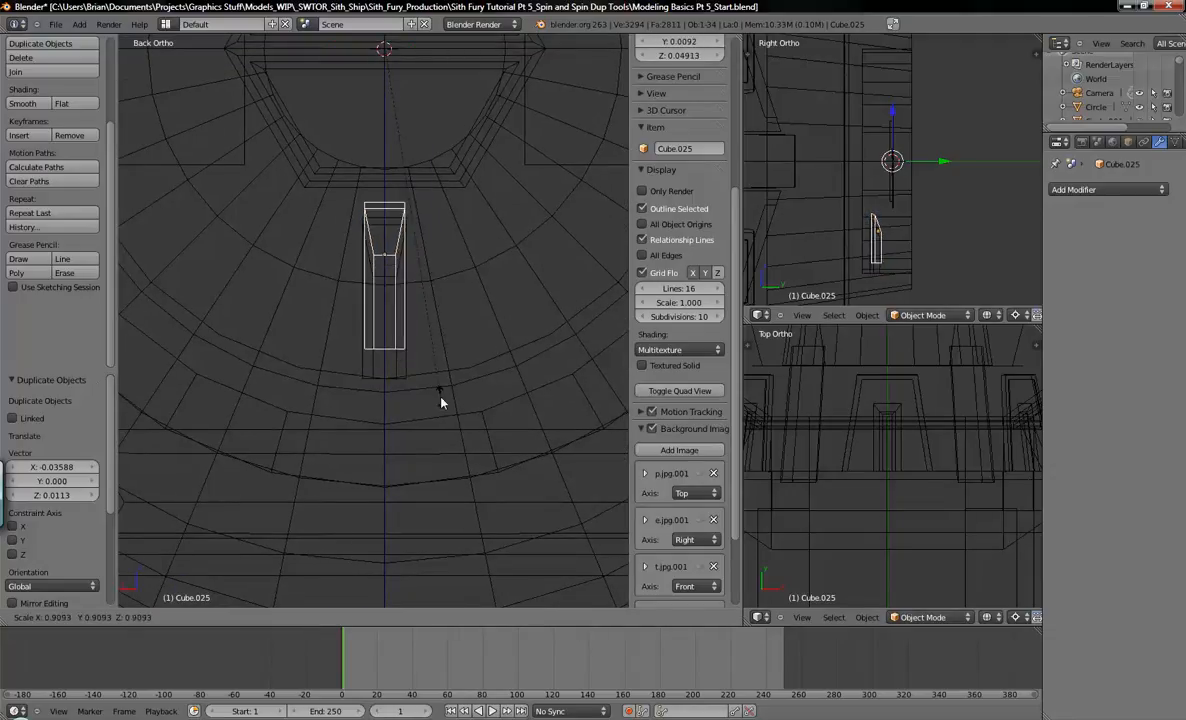
{"action": "key", "text": "s"}
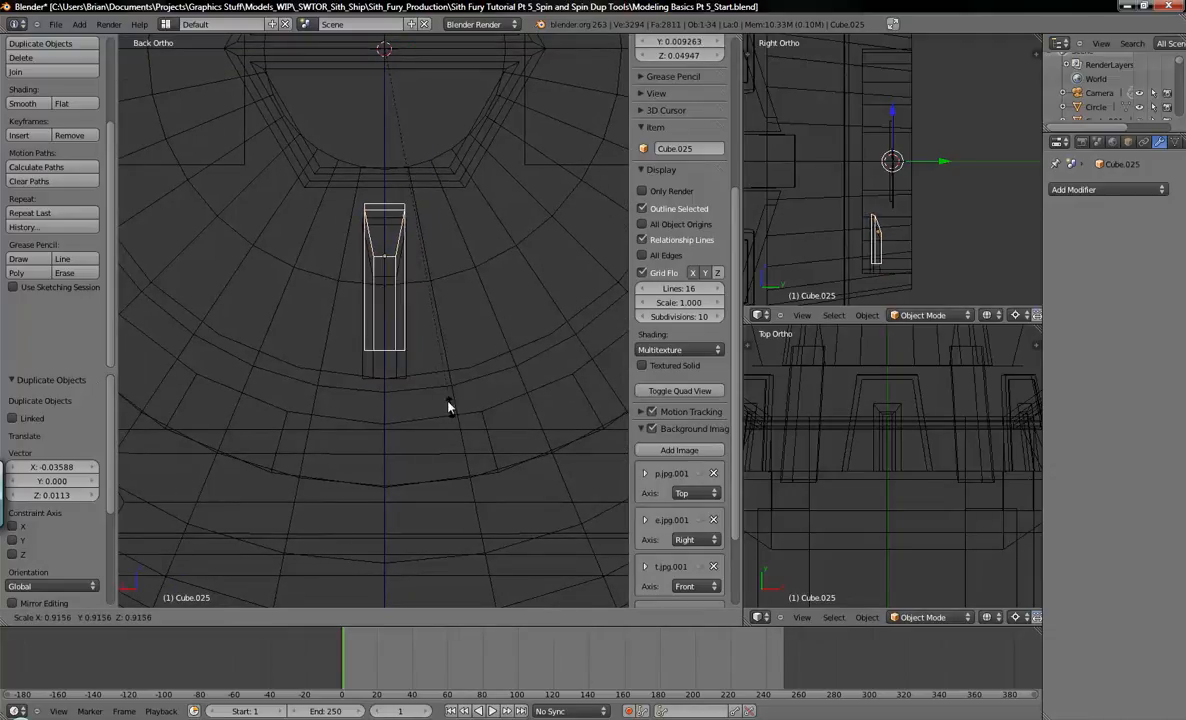
{"action": "right_click", "coordinate": [439, 389]}
Step: Return the pivot point to the block's own centre, scale the duplicate to 0.689 and move it down along Z by -0.01138
{"action": "left_click", "coordinate": [258, 618]}
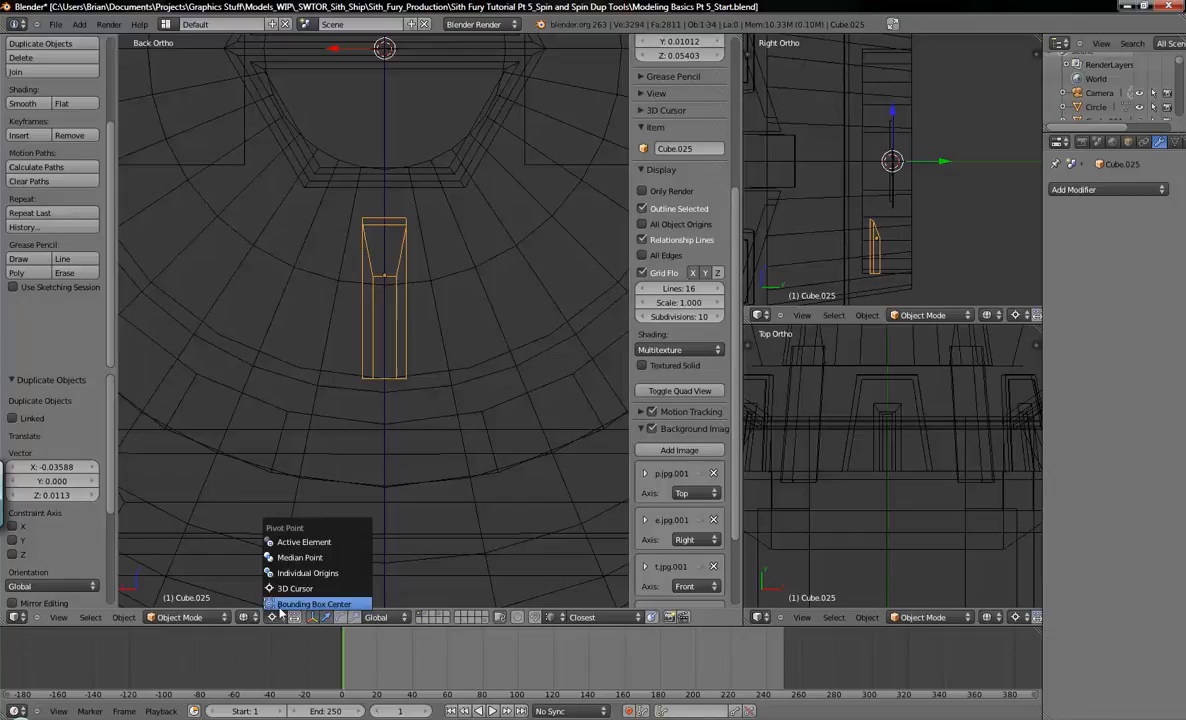
{"action": "left_click", "coordinate": [283, 517]}
{"action": "key", "text": "s"}
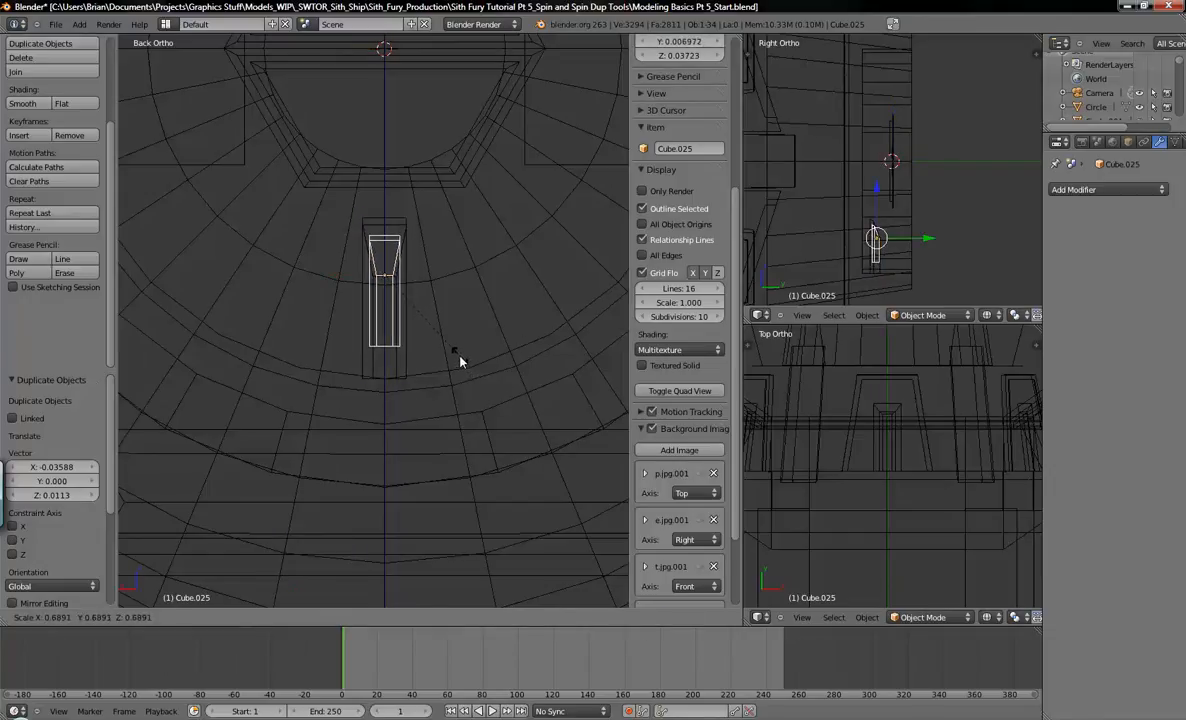
{"action": "left_click", "coordinate": [455, 357]}
{"action": "key", "text": "g"}
{"action": "key", "text": "z"}
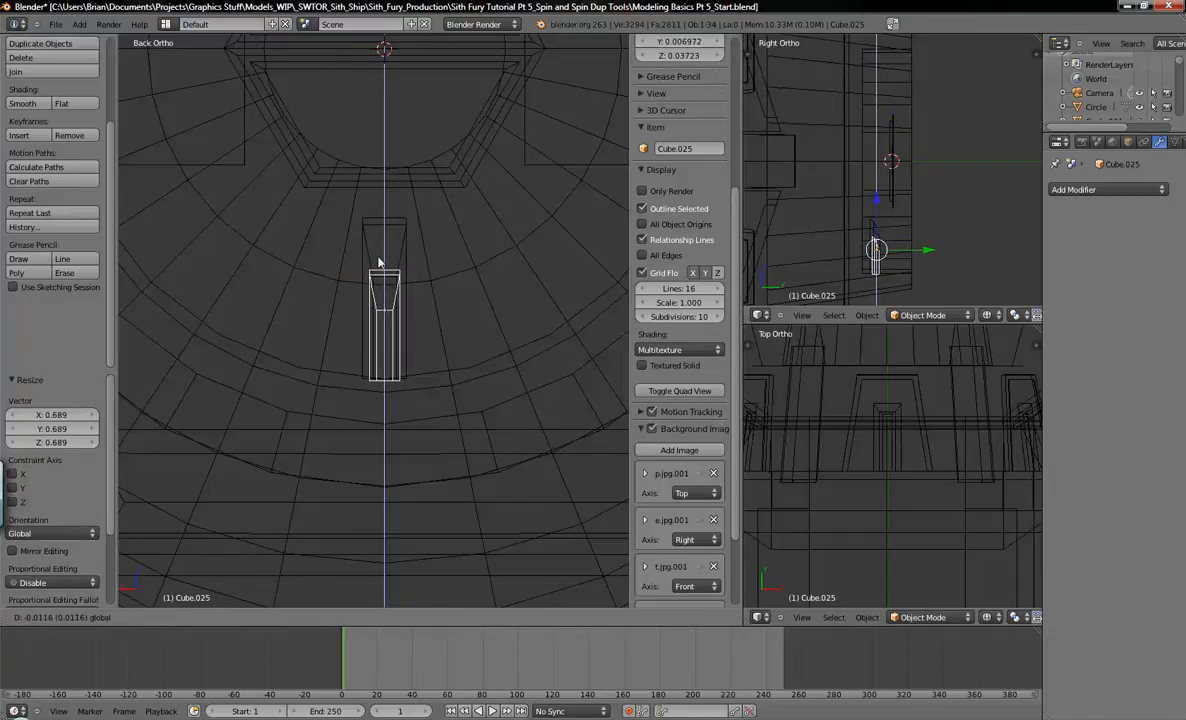
{"action": "left_click", "coordinate": [378, 262]}
Step: Select both the original and the smaller block in the side view and move them along Y by -0.007252
{"action": "scroll", "coordinate": [895, 240], "scroll_direction": "up", "scroll_amount": 3}
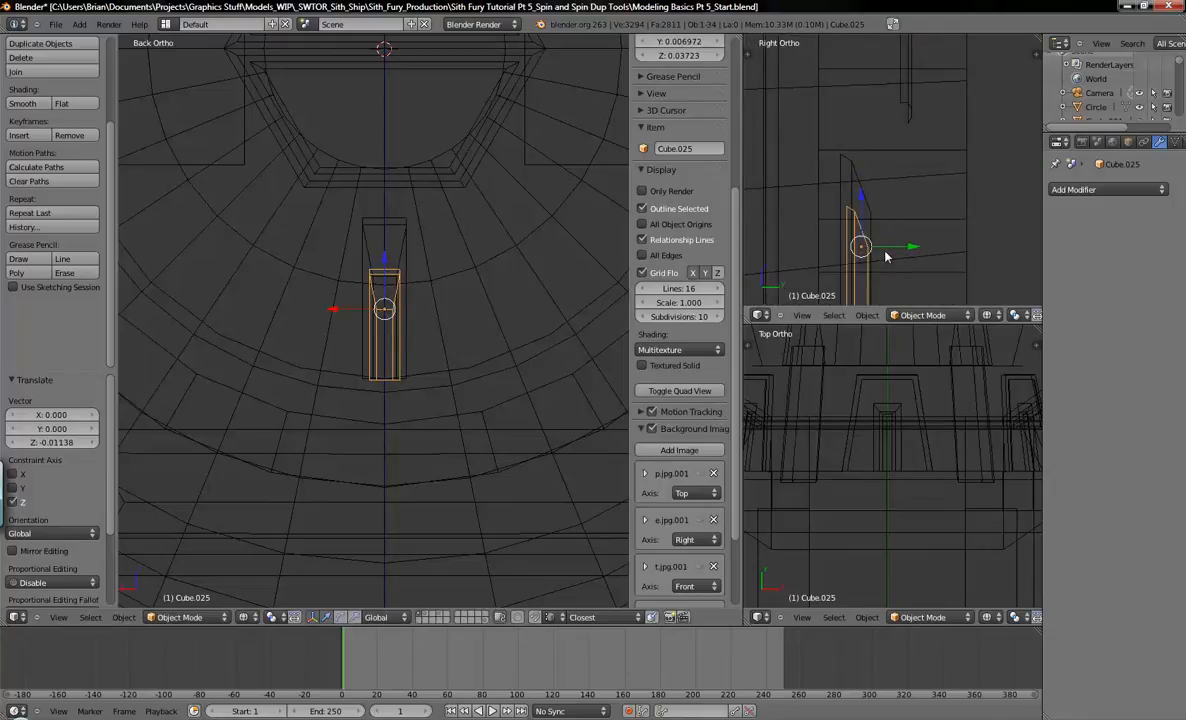
{"action": "right_click", "coordinate": [862, 217], "text": "shift"}
{"action": "key", "text": "g"}
{"action": "key", "text": "y"}
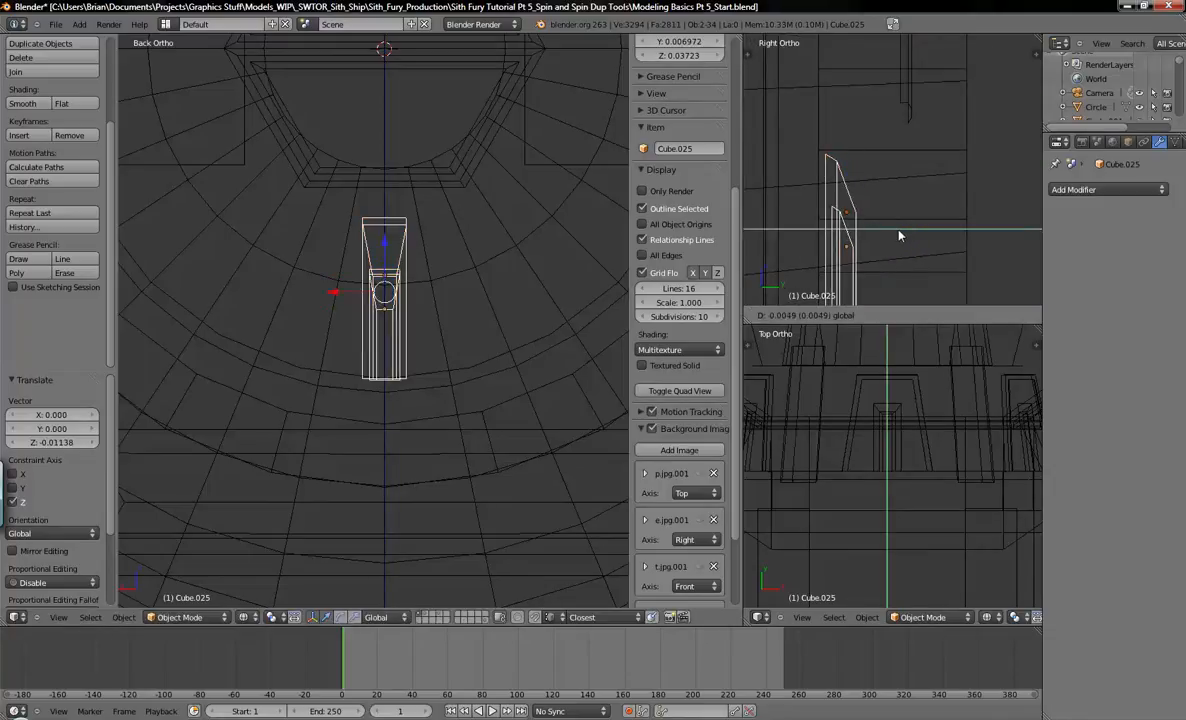
{"action": "left_click", "coordinate": [895, 238]}
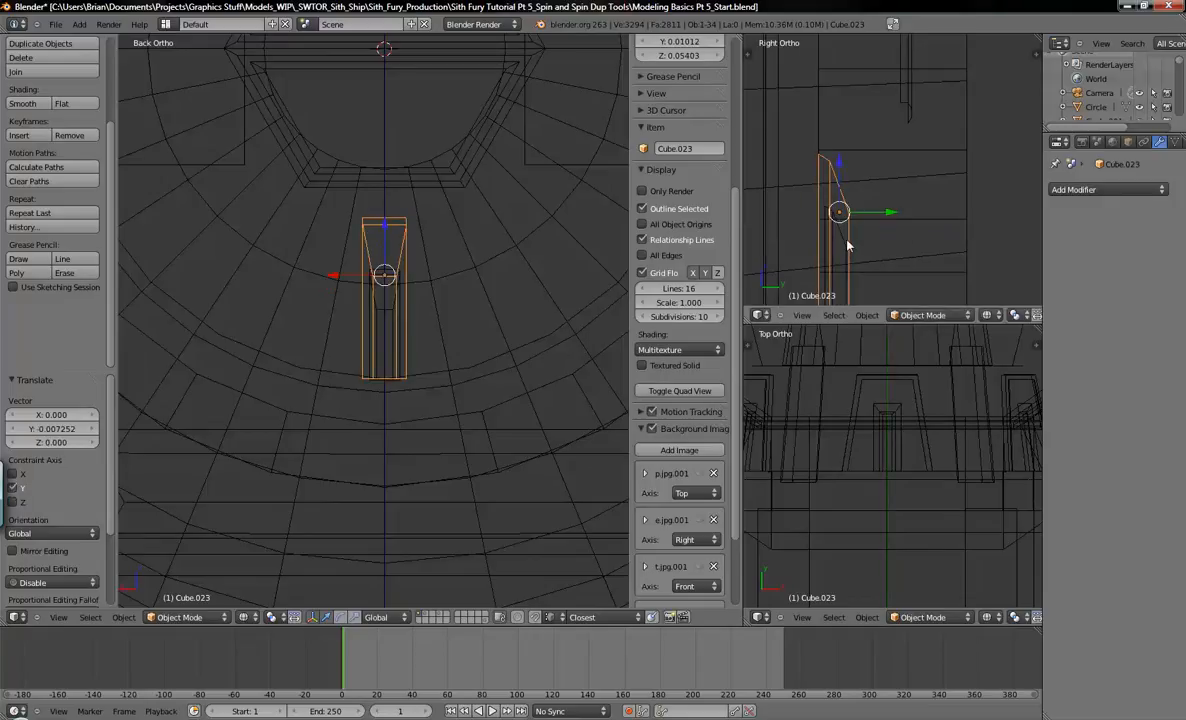
Step: Move only the smaller block along Y by -0.001871 and compare the shaded result with the engine in the reference screenshot
{"action": "key", "text": "shift+d"}
{"action": "key", "text": "y"}
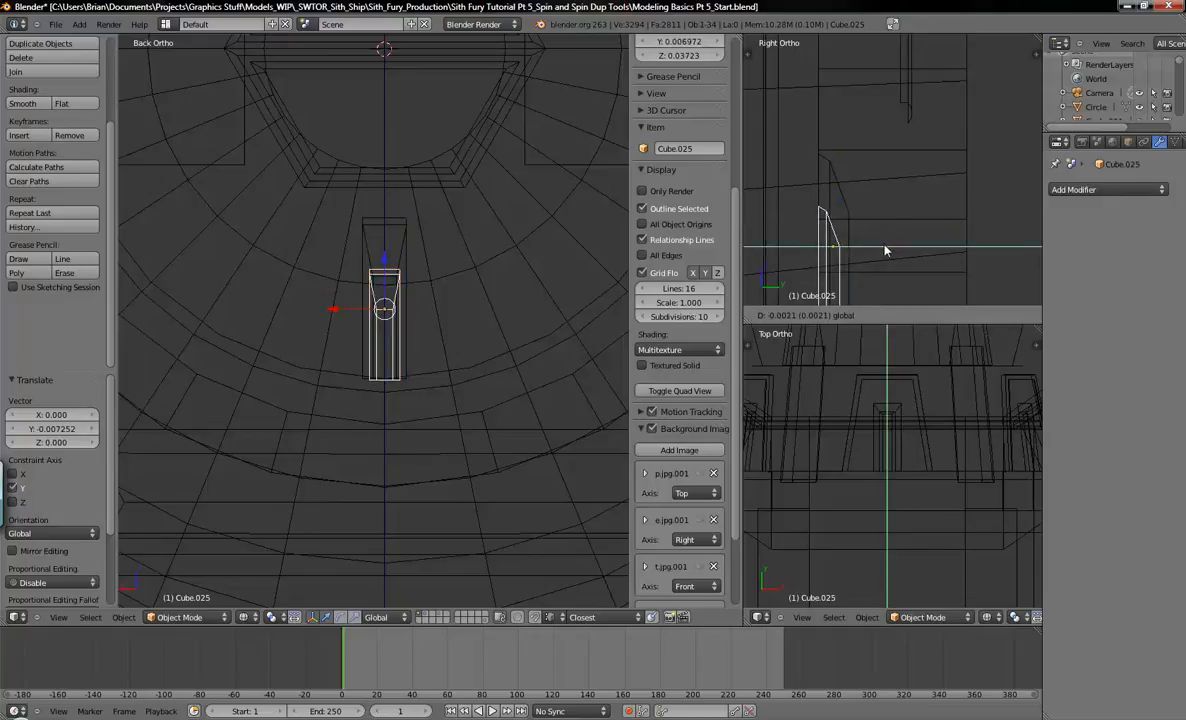
{"action": "left_click", "coordinate": [885, 250]}
{"action": "scroll", "coordinate": [456, 316], "scroll_direction": "down", "scroll_amount": 3}
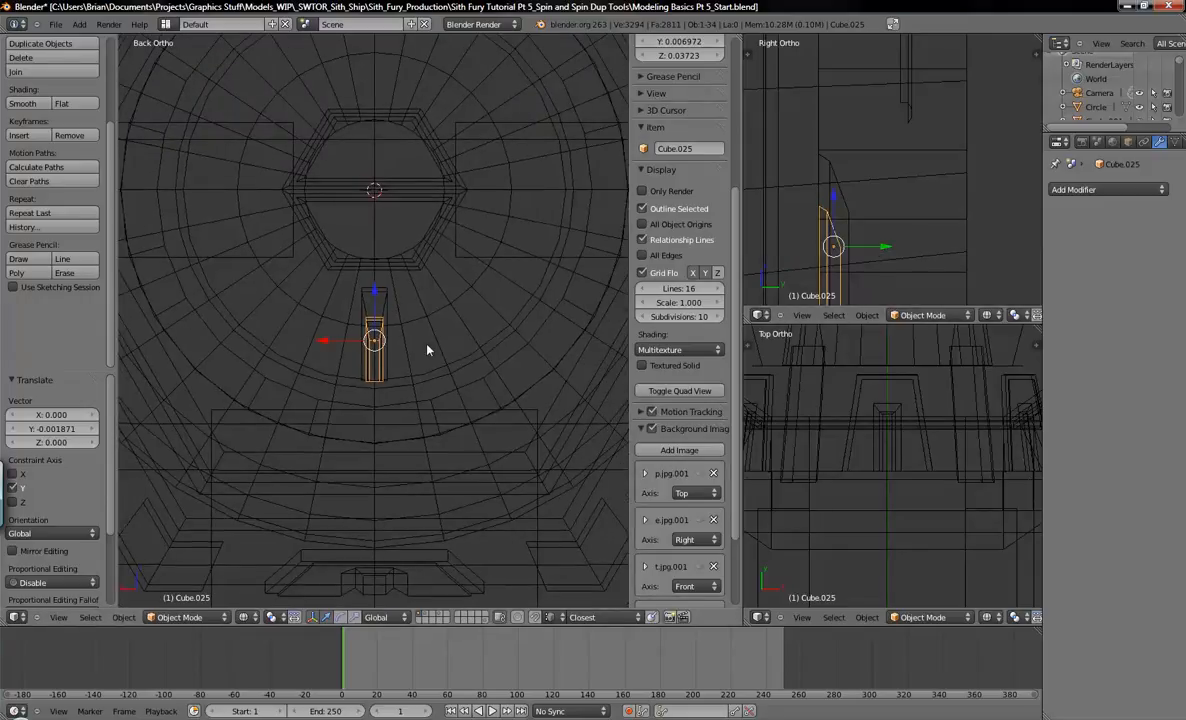
{"action": "key", "text": "z"}
{"action": "left_click", "coordinate": [272, 719]}
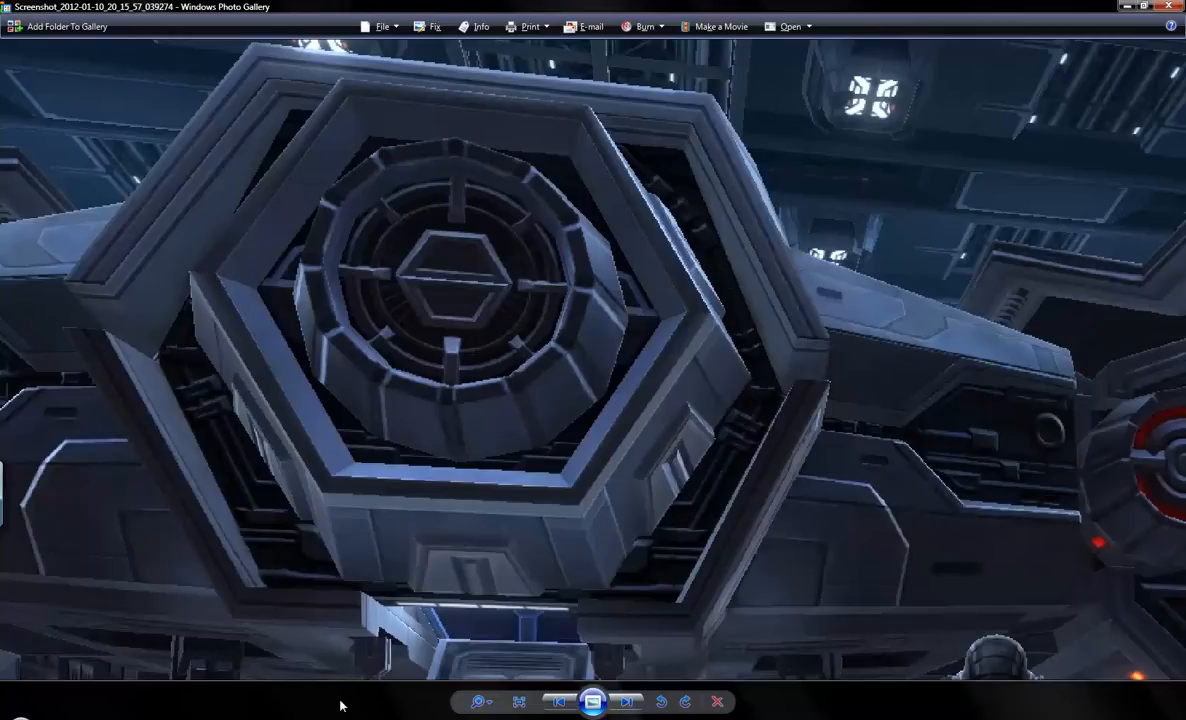
Step: Switch back to Blender and reselect the smaller spoke block through the wireframe view, then restore solid shading
{"action": "left_click", "coordinate": [430, 719]}
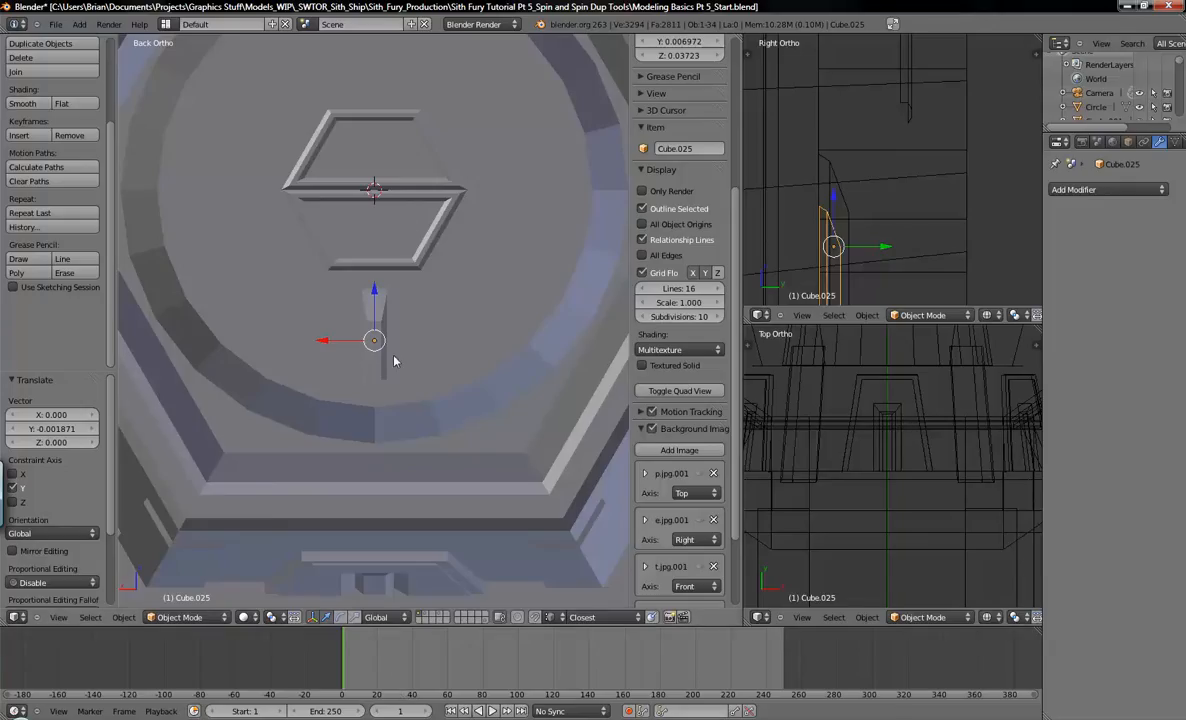
{"action": "key", "text": "z"}
{"action": "right_click", "coordinate": [374, 323]}
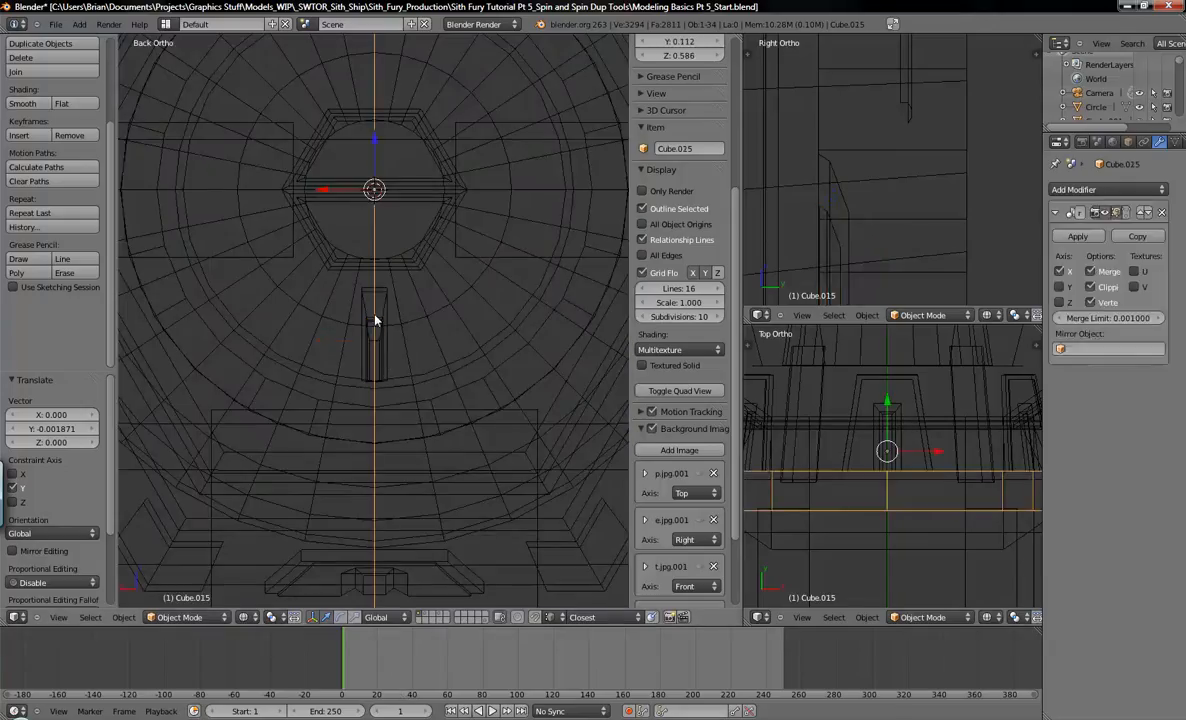
{"action": "right_click", "coordinate": [374, 323]}
{"action": "right_click", "coordinate": [374, 323]}
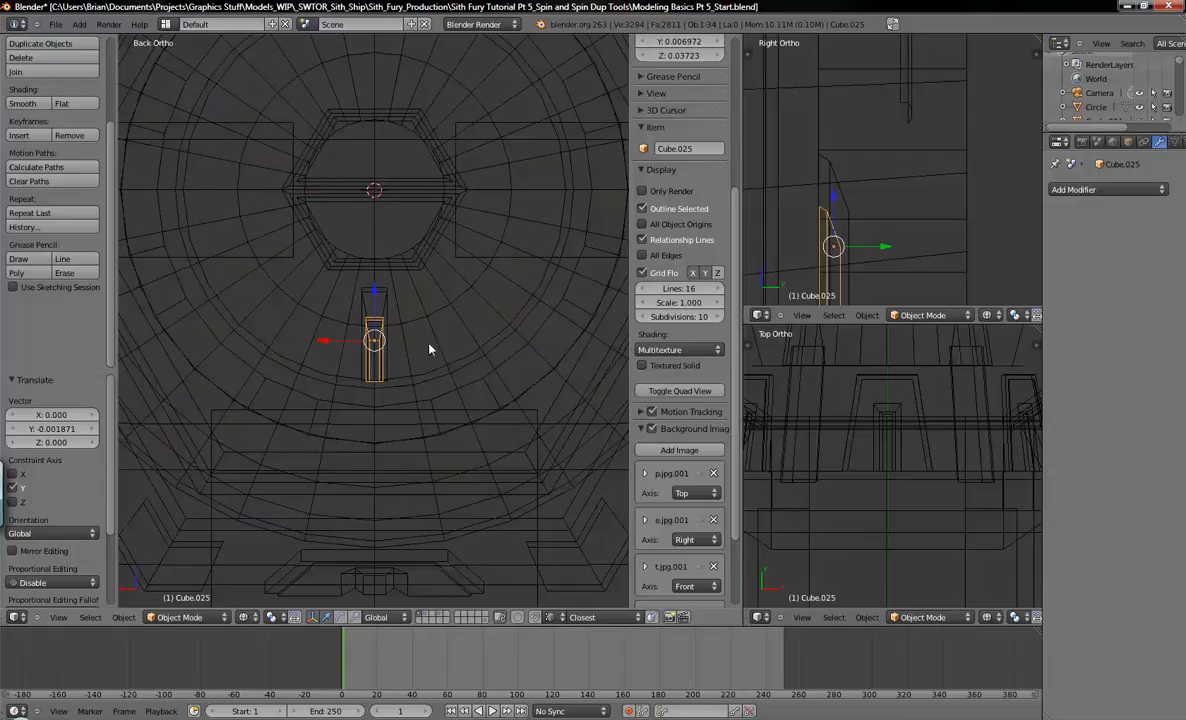
{"action": "key", "text": "z"}
{"action": "key", "text": "Tab"}
{"action": "key", "text": "Tab"}
Step: Set the pivot point to the 3D Cursor and rotate the smaller block 45° around the engine's centre
{"action": "left_click", "coordinate": [270, 617]}
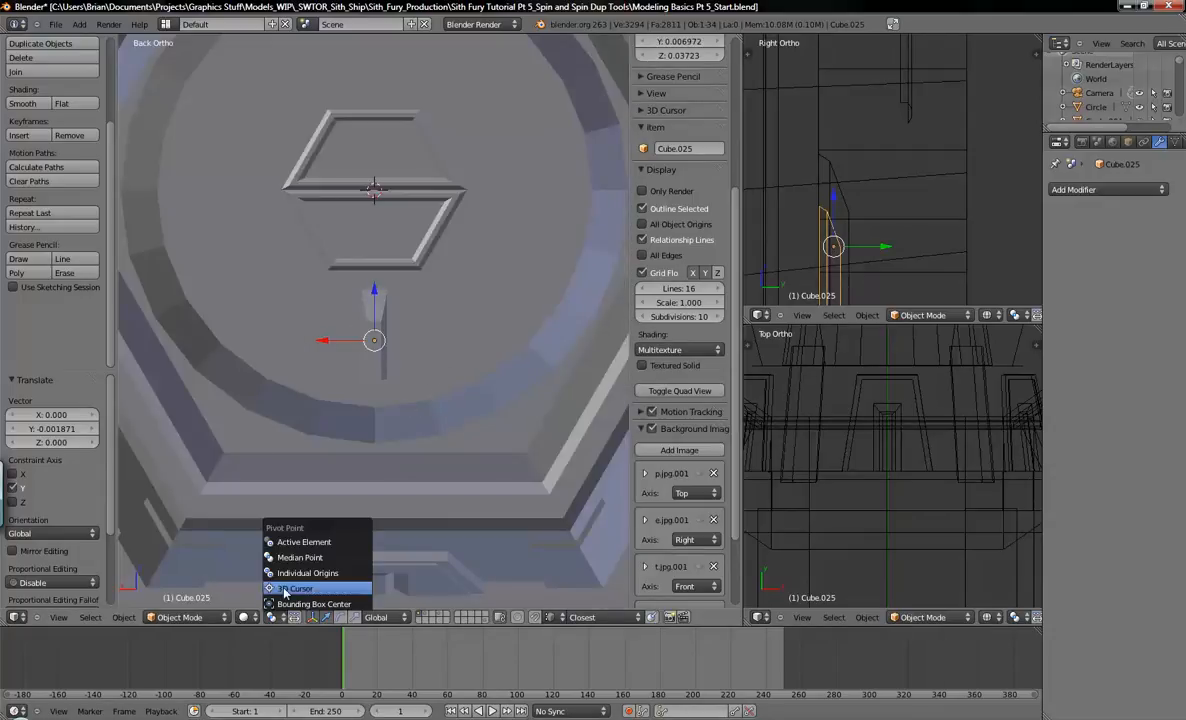
{"action": "left_click", "coordinate": [290, 588]}
{"action": "key", "text": "r"}
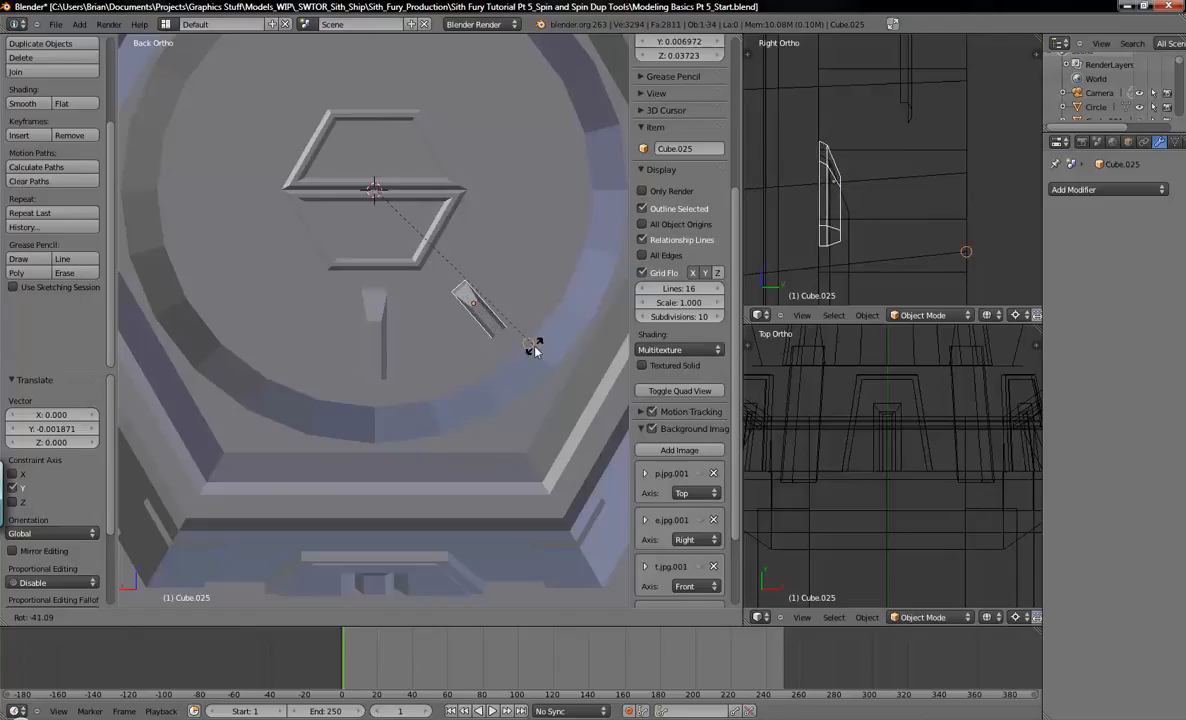
{"action": "key", "text": "Escape"}
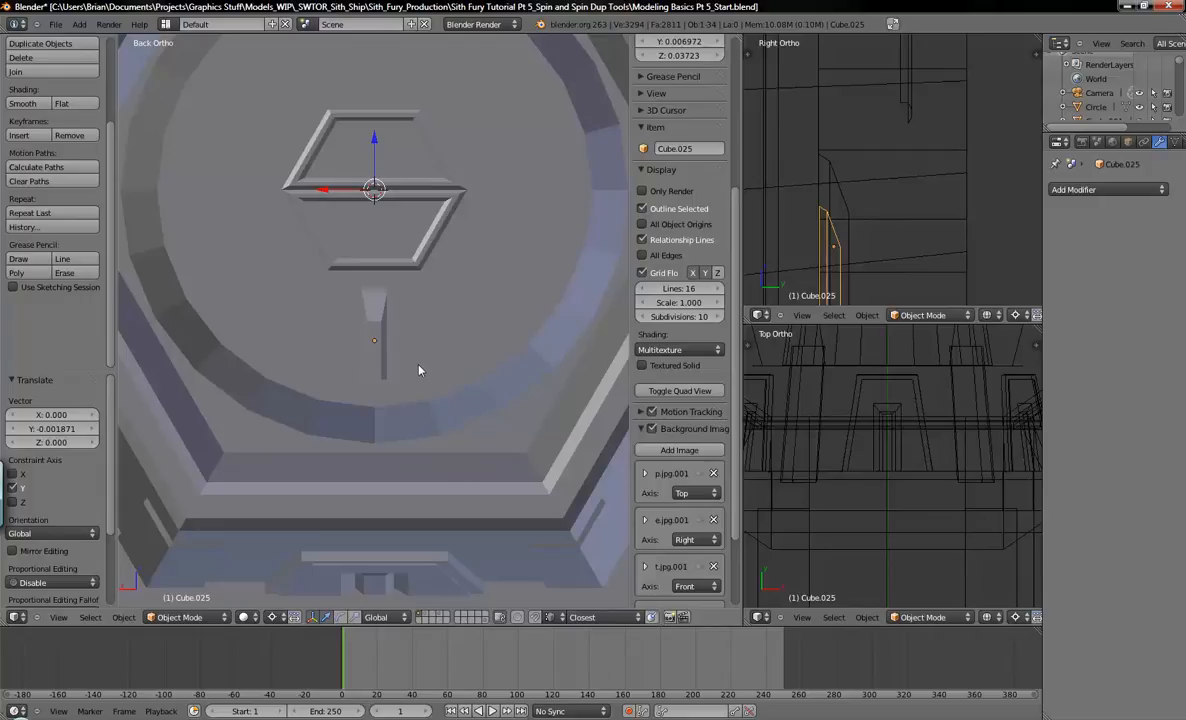
{"action": "type", "text": "r45"}
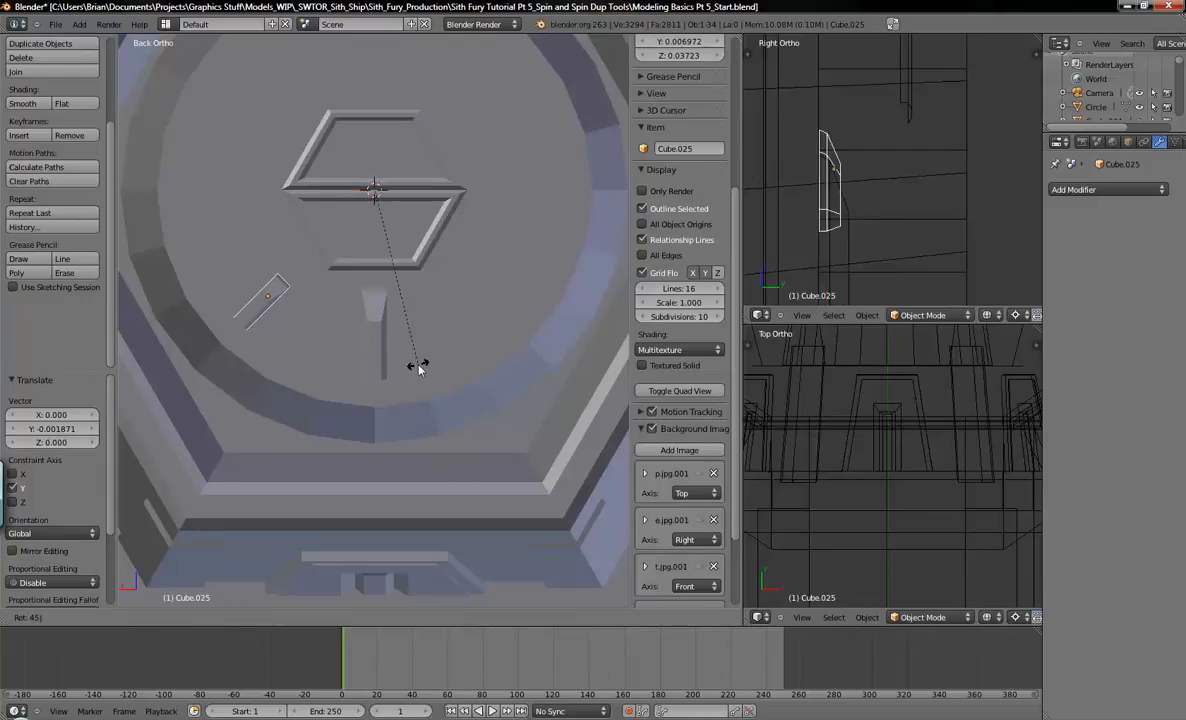
{"action": "key", "text": "Return"}
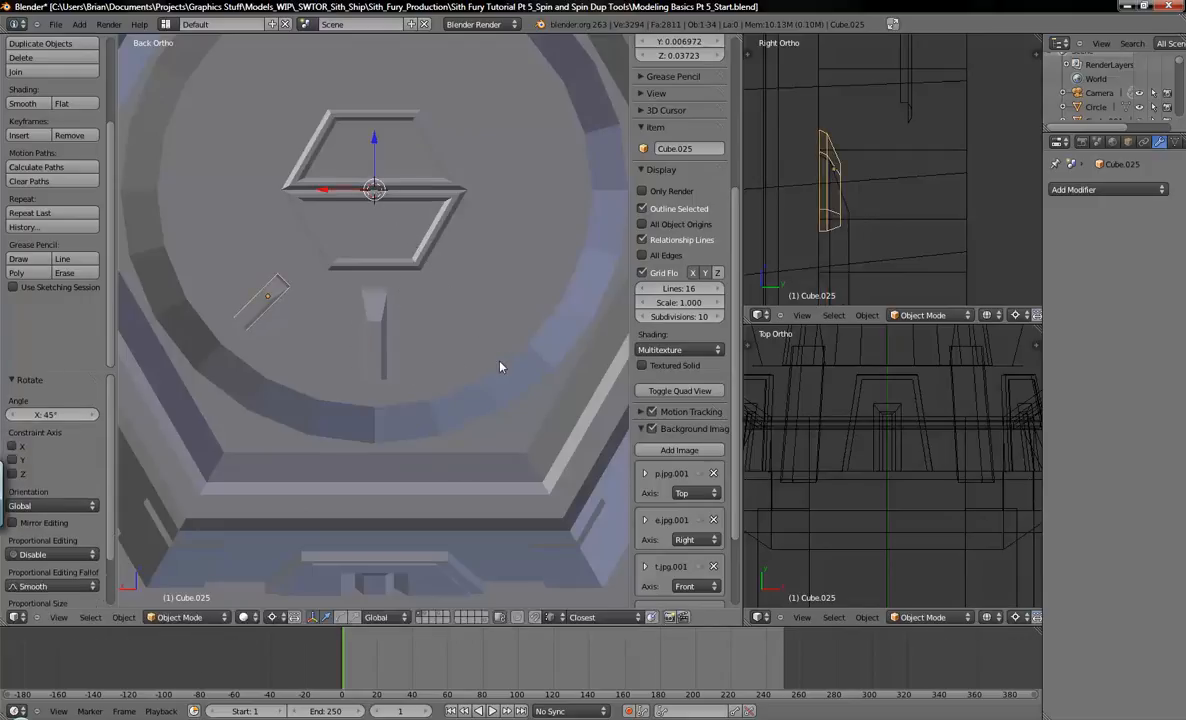
Step: Select the large spoke block together with the rotated smaller one and join them into one object
{"action": "middle_click_drag", "start_coordinate": [485, 284], "coordinate": [475, 359], "text": "shift"}
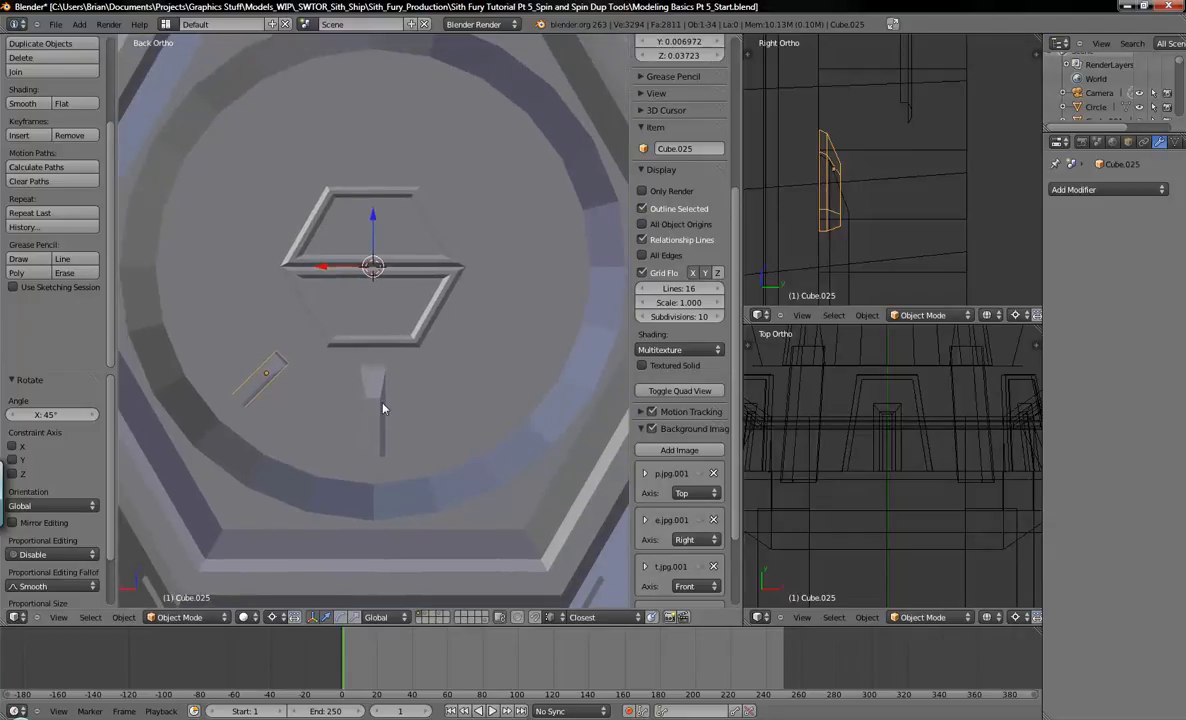
{"action": "right_click", "coordinate": [373, 412]}
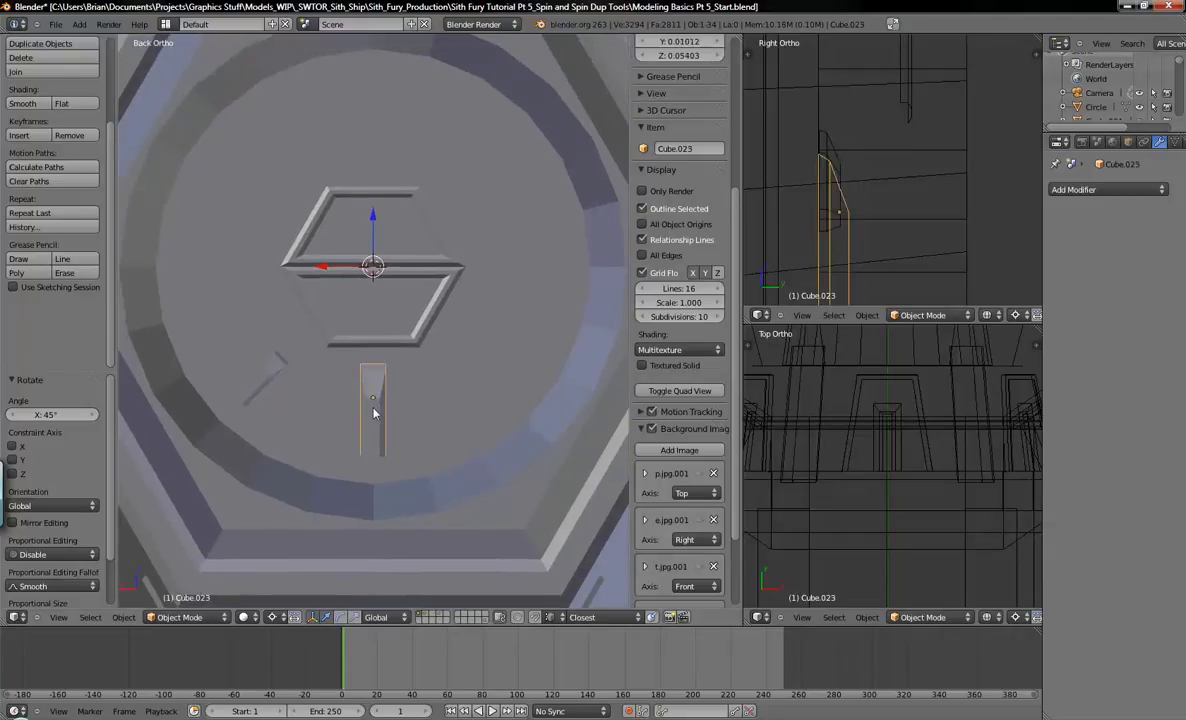
{"action": "right_click", "coordinate": [263, 380], "text": "shift"}
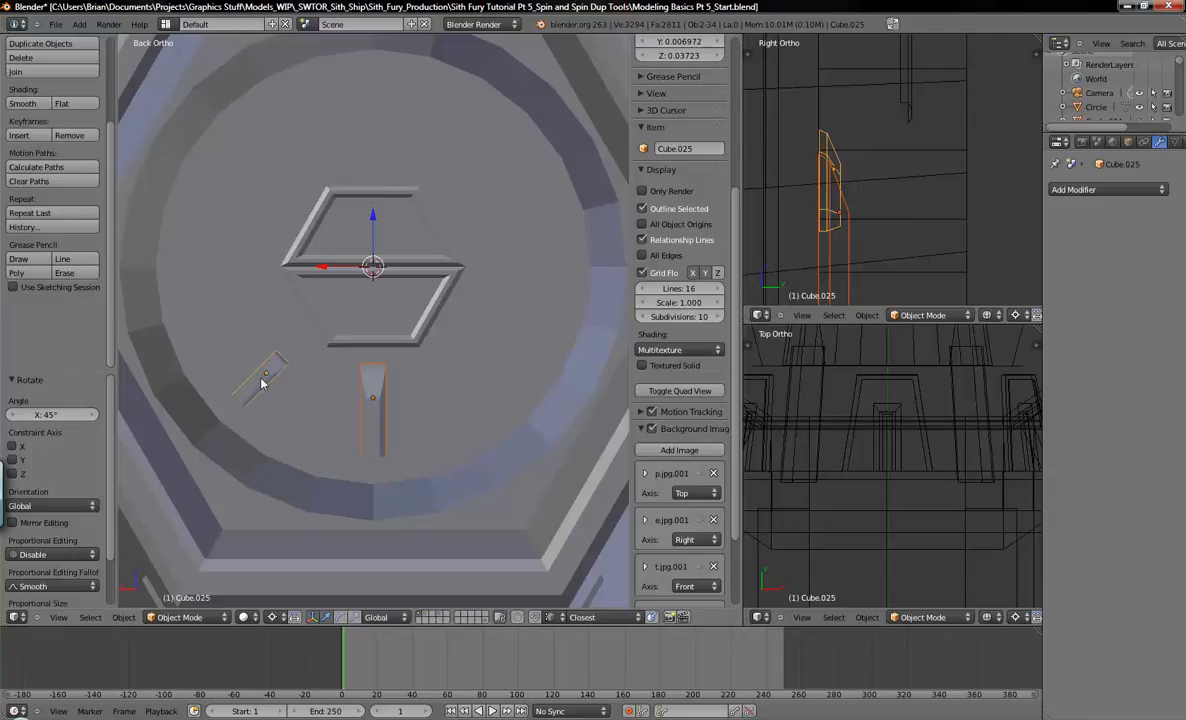
{"action": "key", "text": "ctrl+j"}
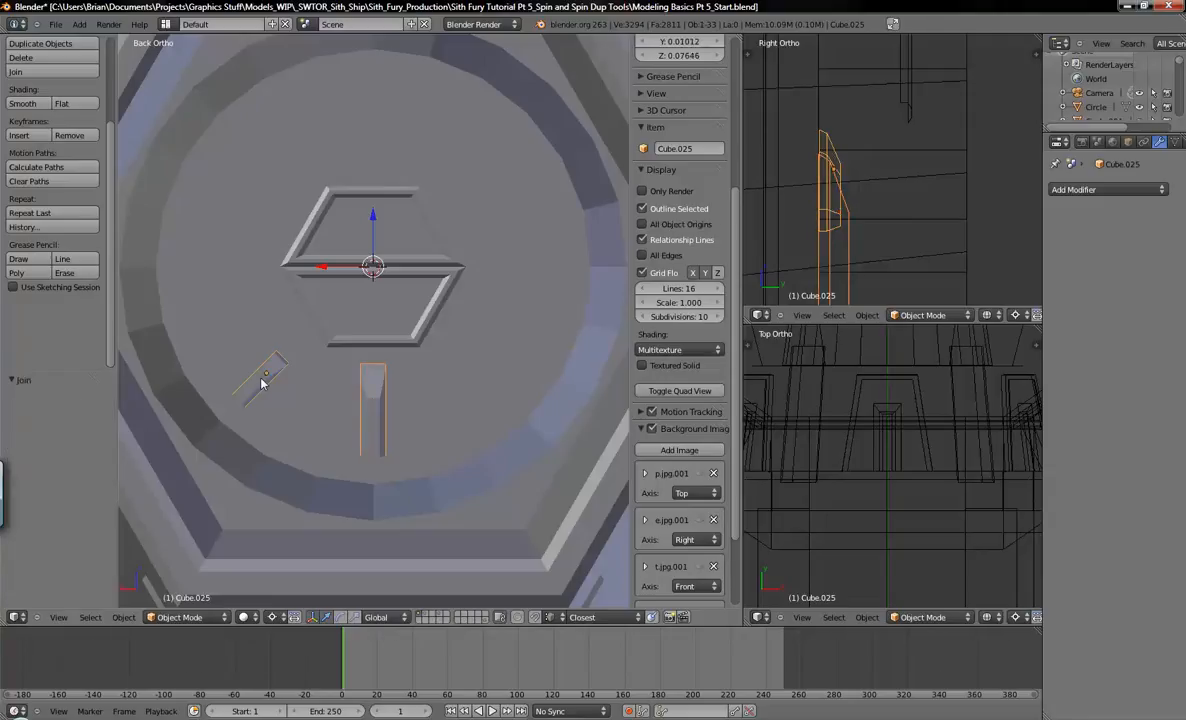
Step: Select all geometry of the joined blocks in Edit Mode and Spin it as duplicates through 360 degrees
{"action": "key", "text": "Tab"}
{"action": "key", "text": "a"}
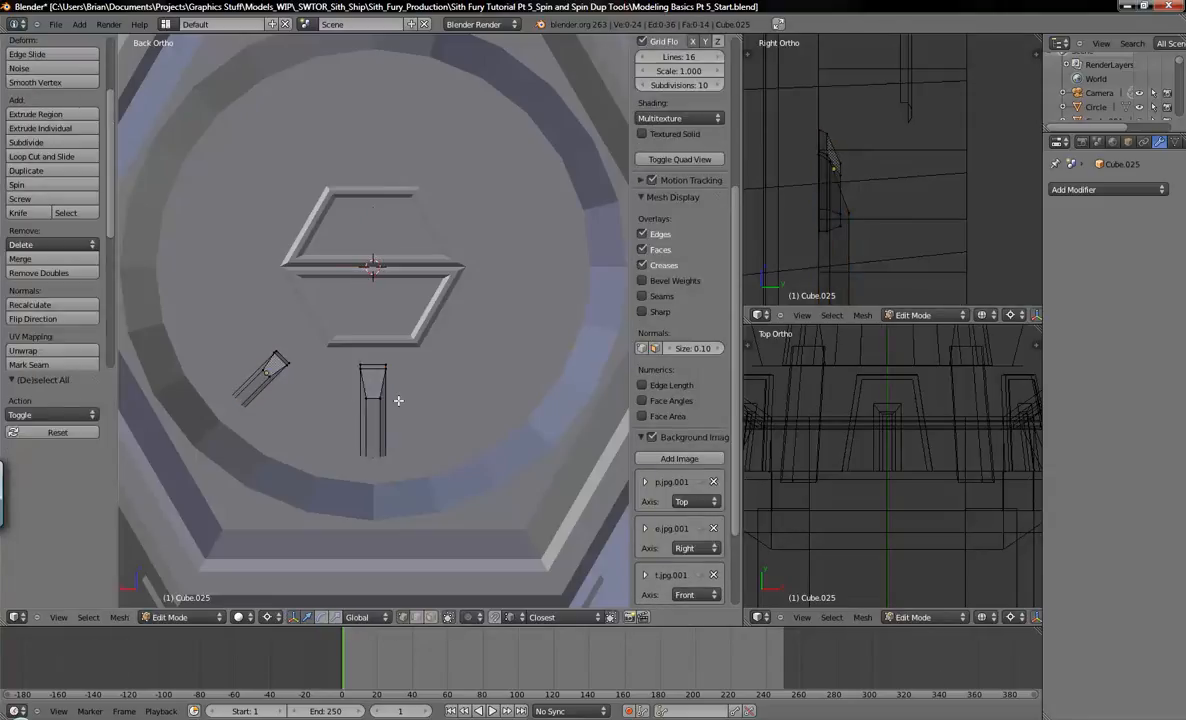
{"action": "key", "text": "a"}
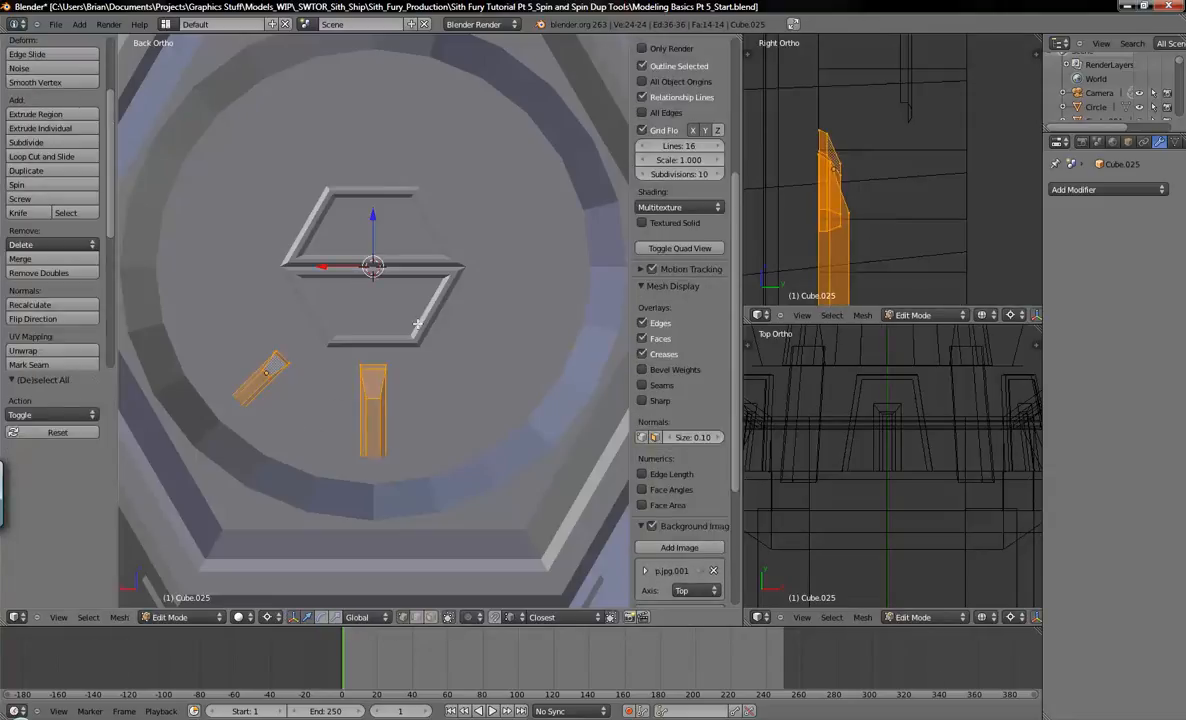
{"action": "left_click", "coordinate": [17, 185]}
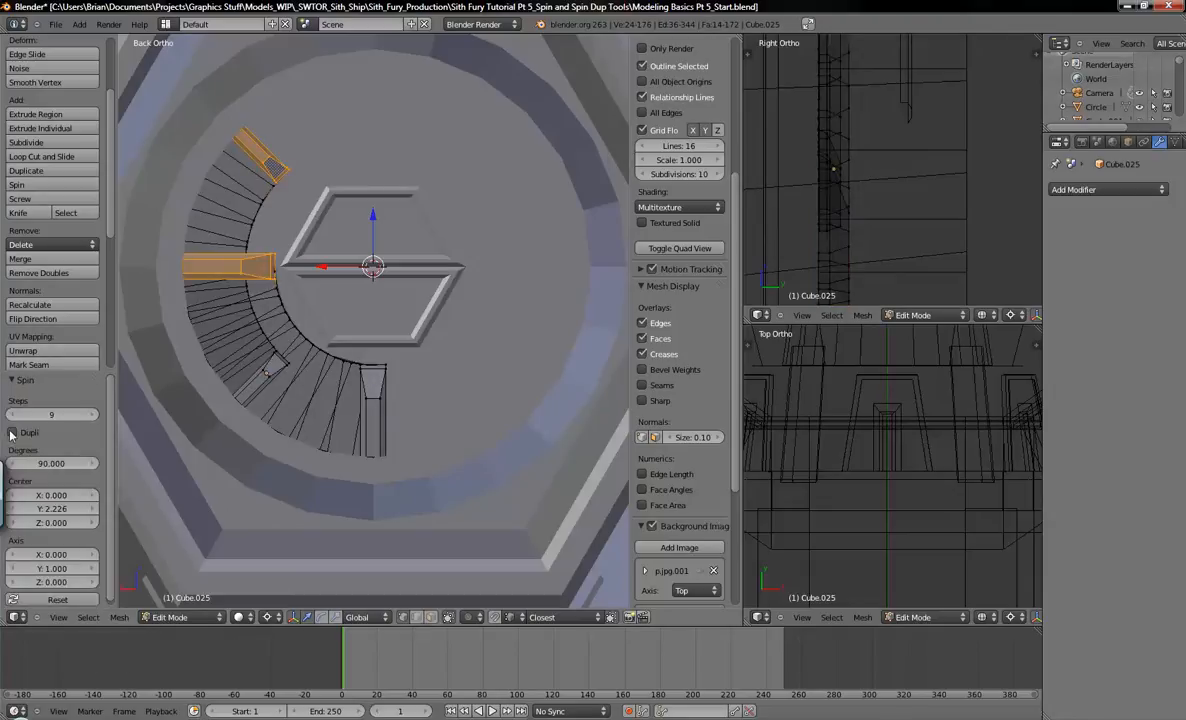
{"action": "left_click", "coordinate": [12, 433]}
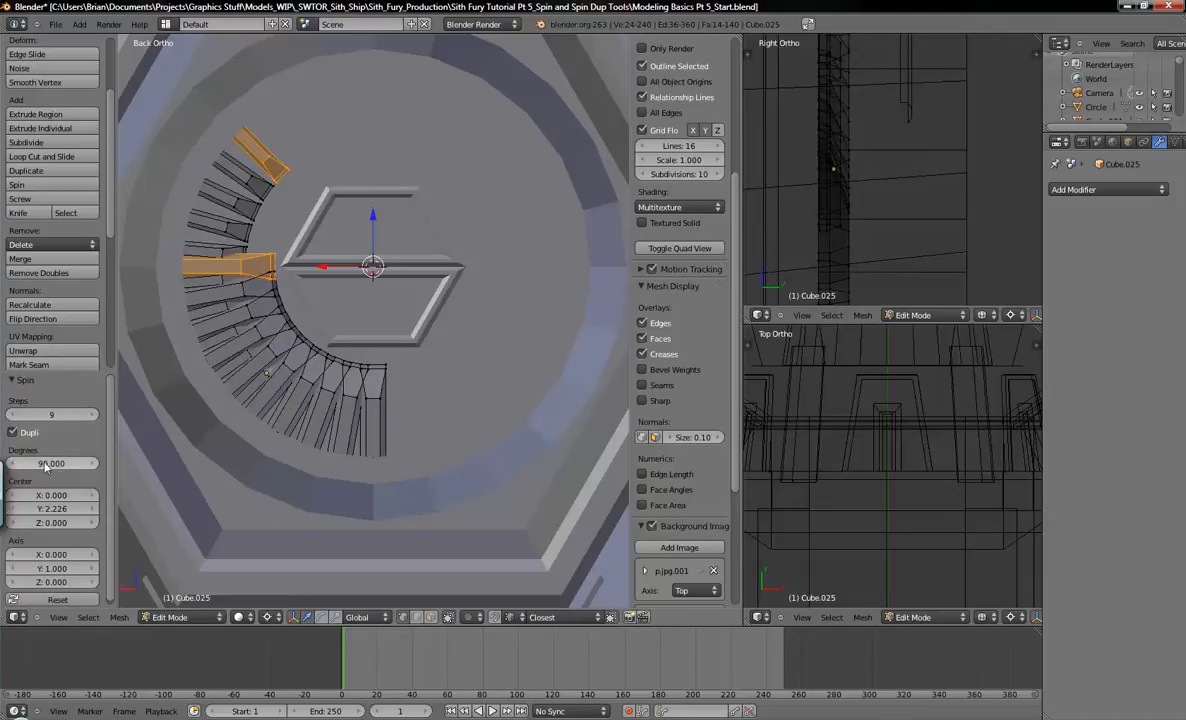
{"action": "left_click", "coordinate": [50, 463]}
{"action": "type", "text": "360"}
{"action": "key", "text": "Return"}
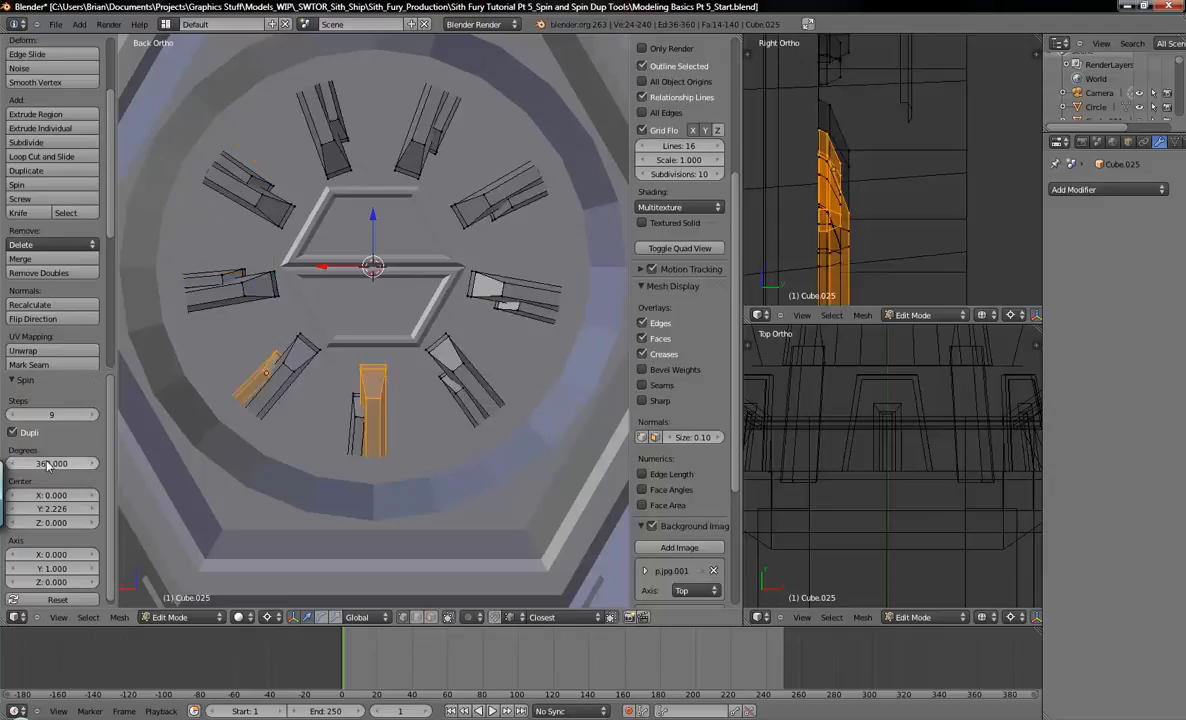
Step: Reduce the spin to 4 steps
{"action": "left_click", "coordinate": [12, 415]}
{"action": "left_click", "coordinate": [12, 415]}
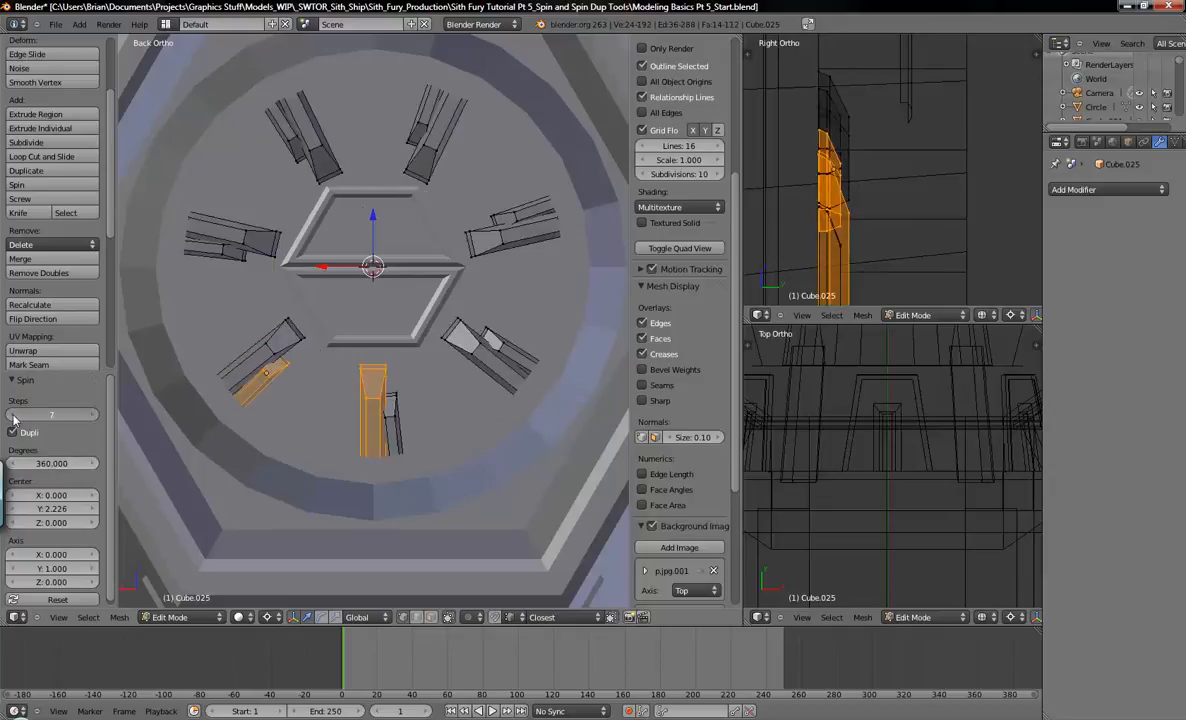
{"action": "left_click", "coordinate": [12, 415]}
{"action": "left_click", "coordinate": [12, 415]}
{"action": "left_click", "coordinate": [12, 415]}
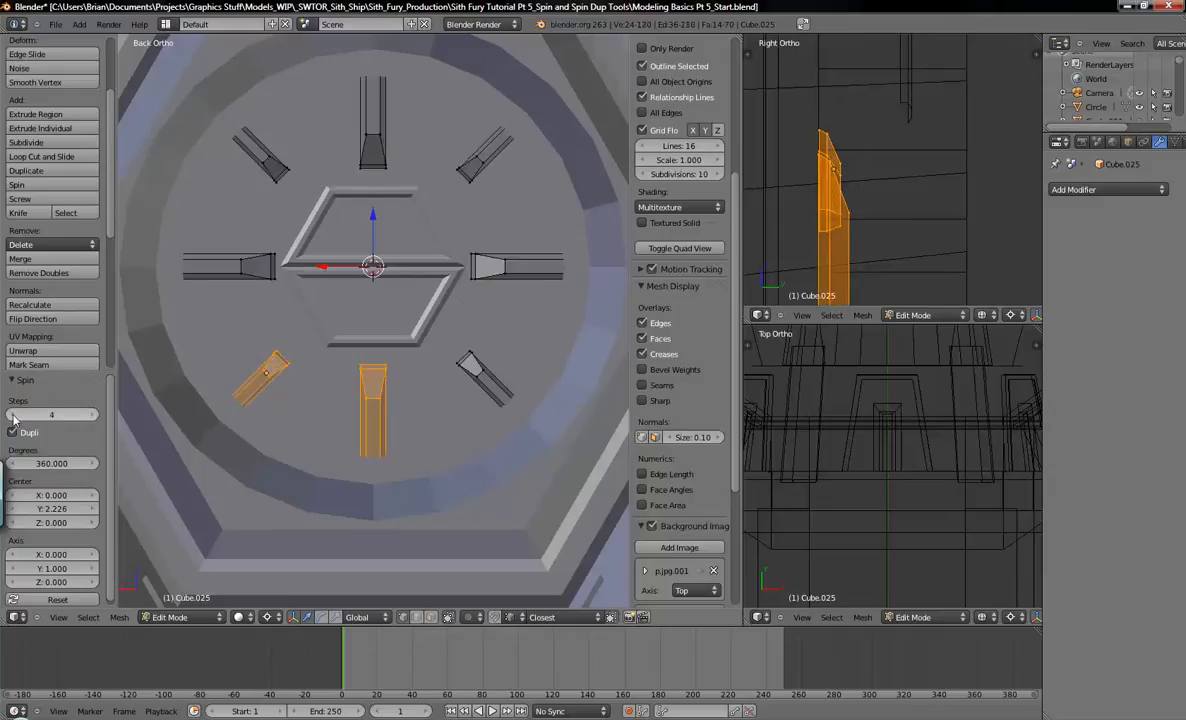
Step: Remove the doubled vertices from all the spun spoke blocks and return to Object Mode
{"action": "key", "text": "a"}
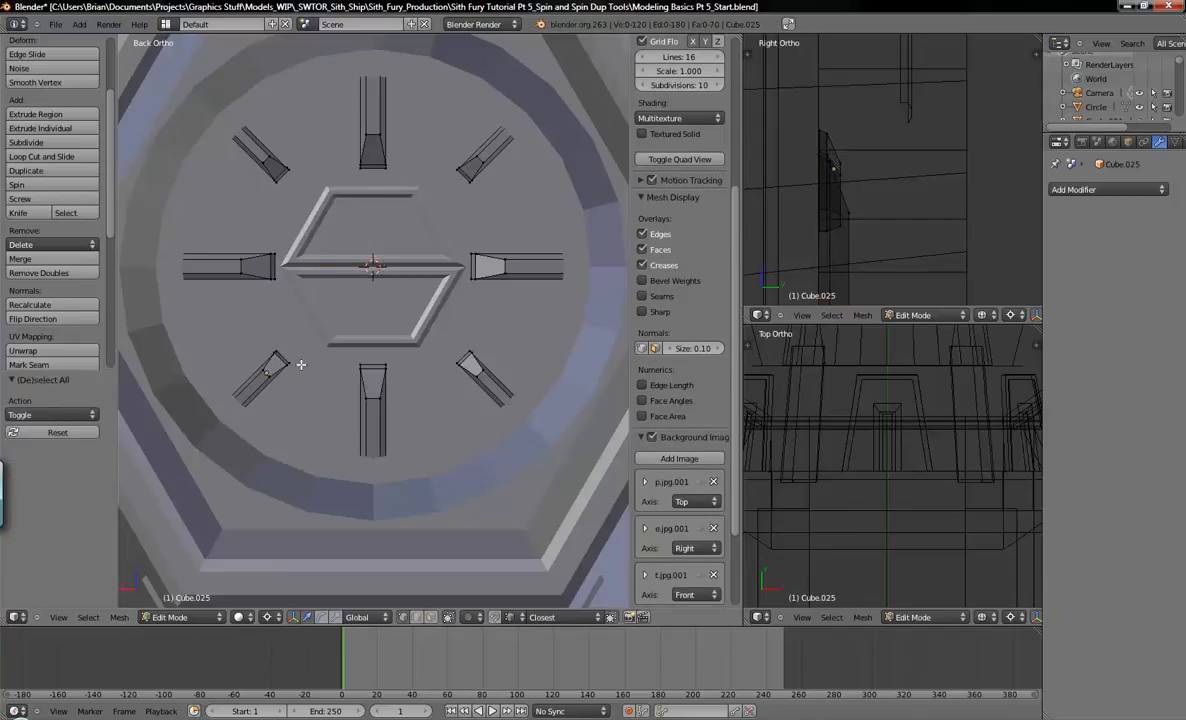
{"action": "key", "text": "a"}
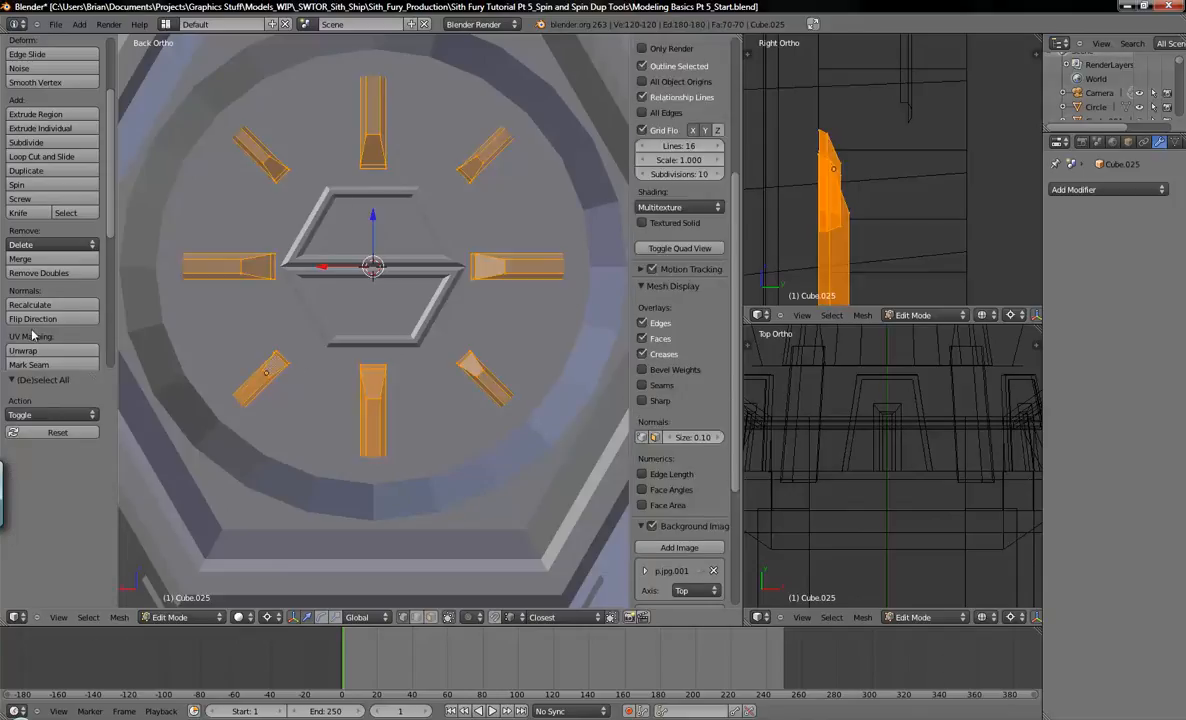
{"action": "scroll", "coordinate": [50, 315], "scroll_direction": "down", "scroll_amount": 4}
{"action": "left_click", "coordinate": [40, 160]}
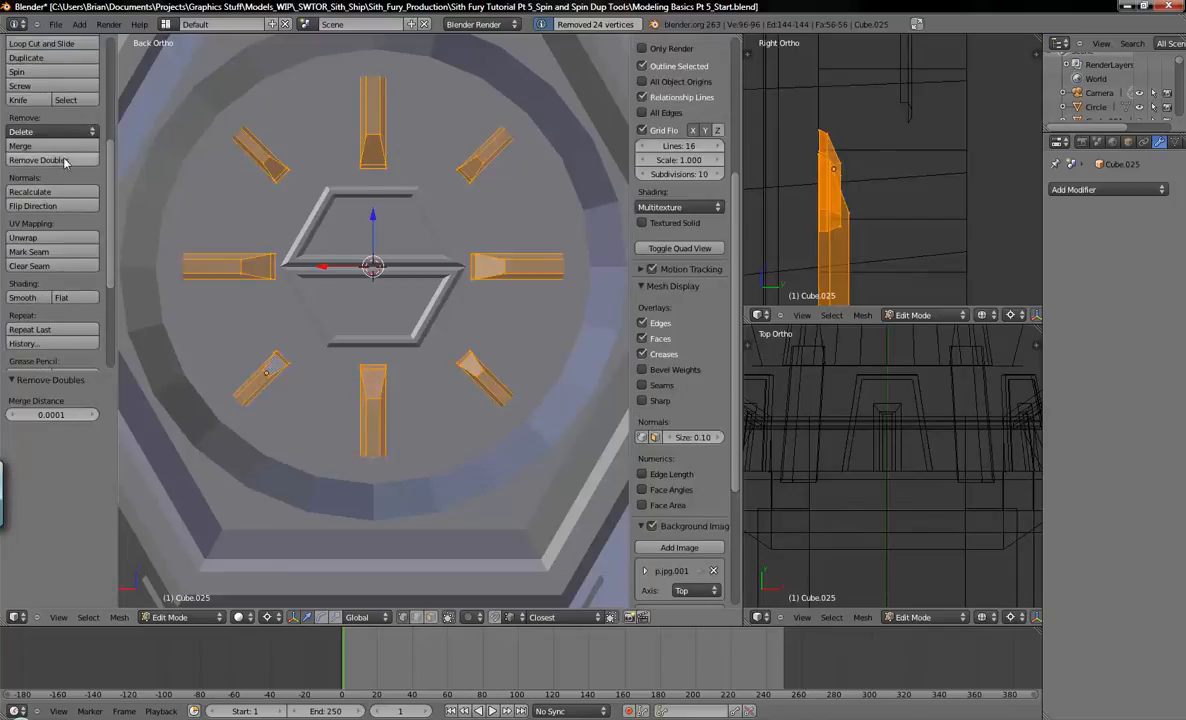
{"action": "key", "text": "Tab"}
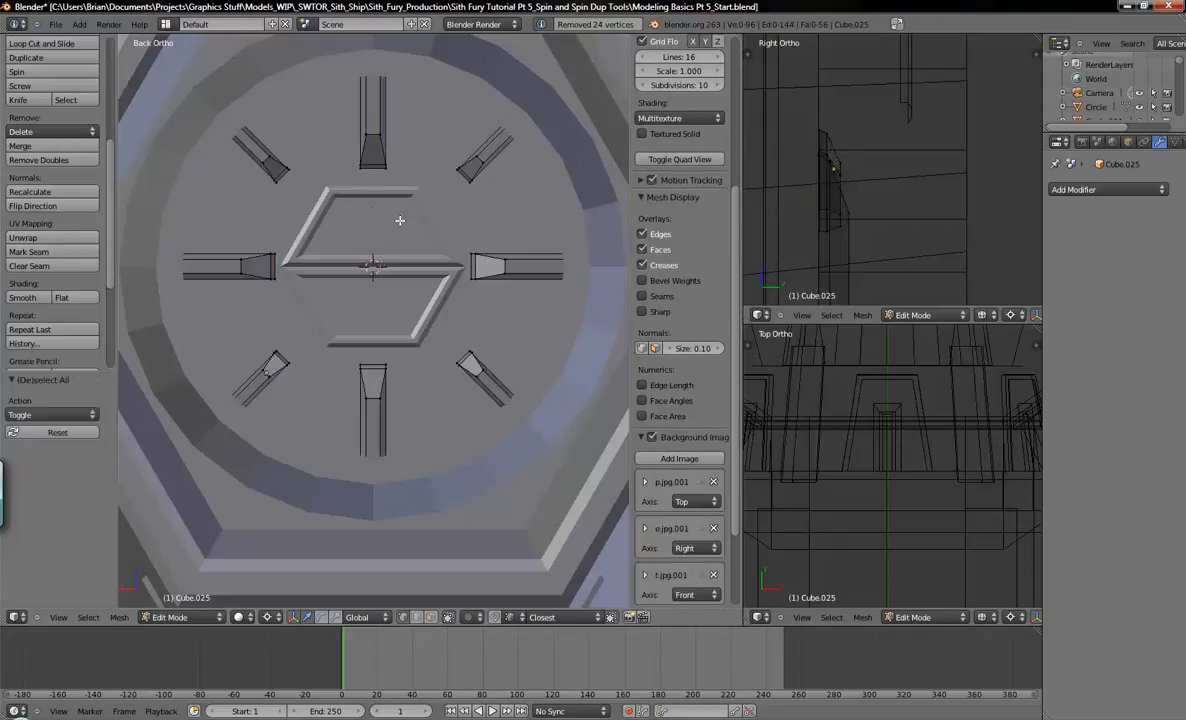
{"action": "scroll", "coordinate": [458, 328], "scroll_direction": "down", "scroll_amount": 2}
{"action": "middle_click_drag", "start_coordinate": [479, 339], "coordinate": [393, 226]}
{"action": "middle_click_drag", "start_coordinate": [445, 262], "coordinate": [603, 517]}
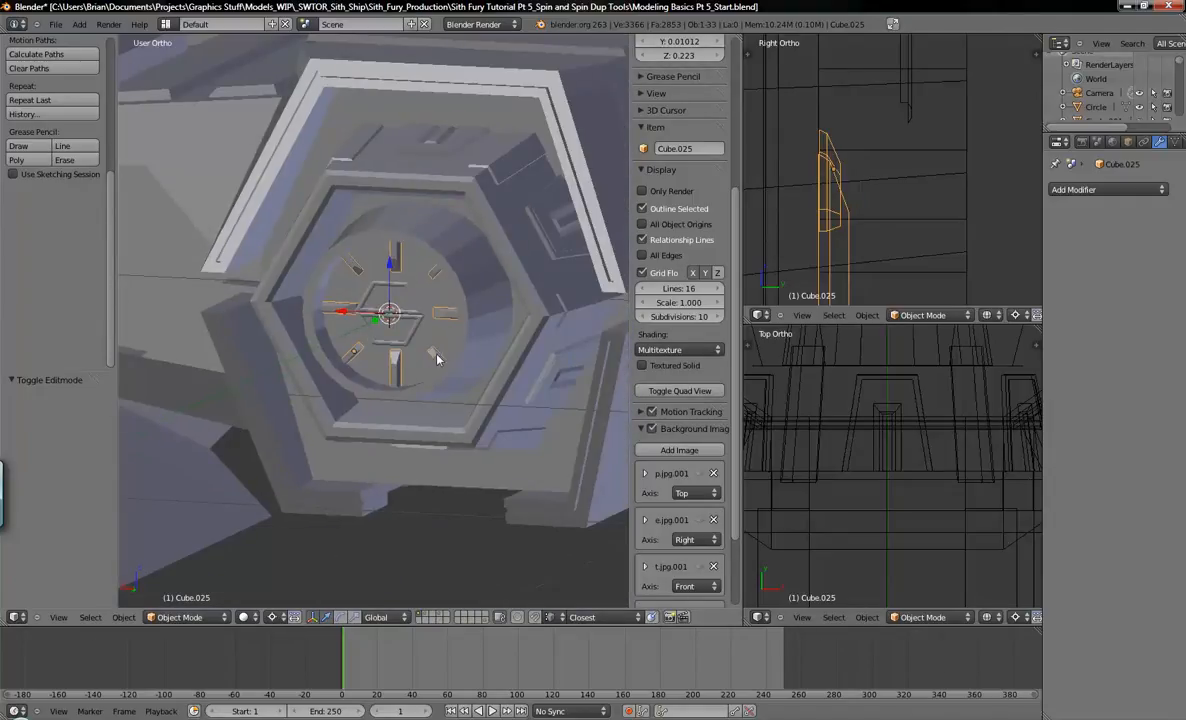
{"action": "middle_click_drag", "start_coordinate": [437, 359], "coordinate": [518, 427]}
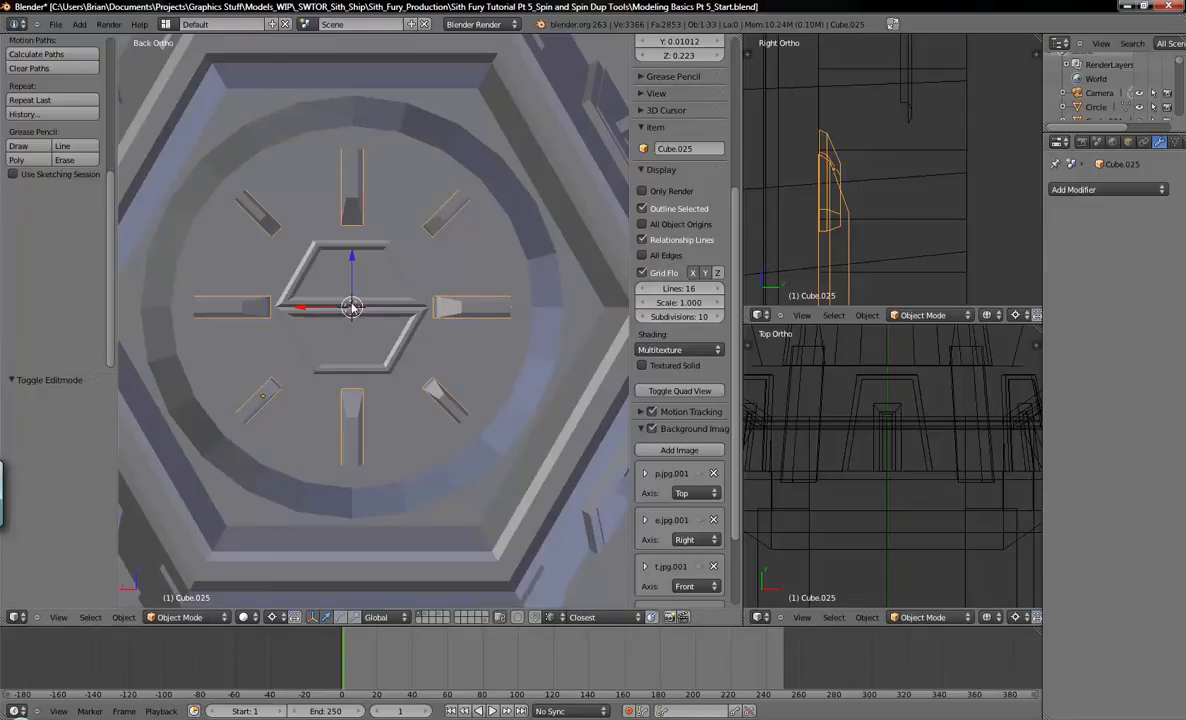
Step: Select the ring of the neighbouring round part (Circle.004) and snap the 3D cursor to its centre
{"action": "middle_click_drag", "start_coordinate": [282, 278], "coordinate": [514, 304], "text": "shift"}
{"action": "middle_click_drag", "start_coordinate": [220, 294], "coordinate": [445, 284], "text": "shift"}
{"action": "middle_click_drag", "start_coordinate": [310, 302], "coordinate": [467, 296], "text": "shift"}
{"action": "scroll", "coordinate": [364, 306], "scroll_direction": "down", "scroll_amount": 4}
{"action": "middle_click_drag", "start_coordinate": [297, 314], "coordinate": [484, 328], "text": "shift"}
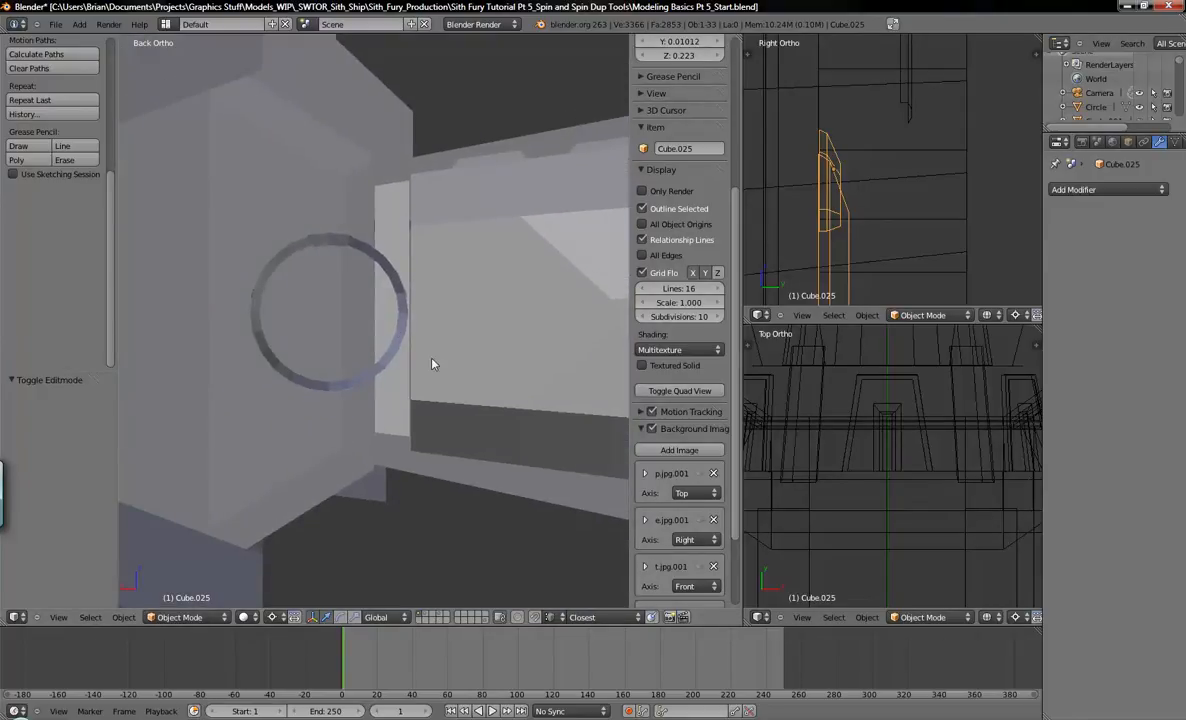
{"action": "middle_click_drag", "start_coordinate": [438, 288], "coordinate": [413, 302]}
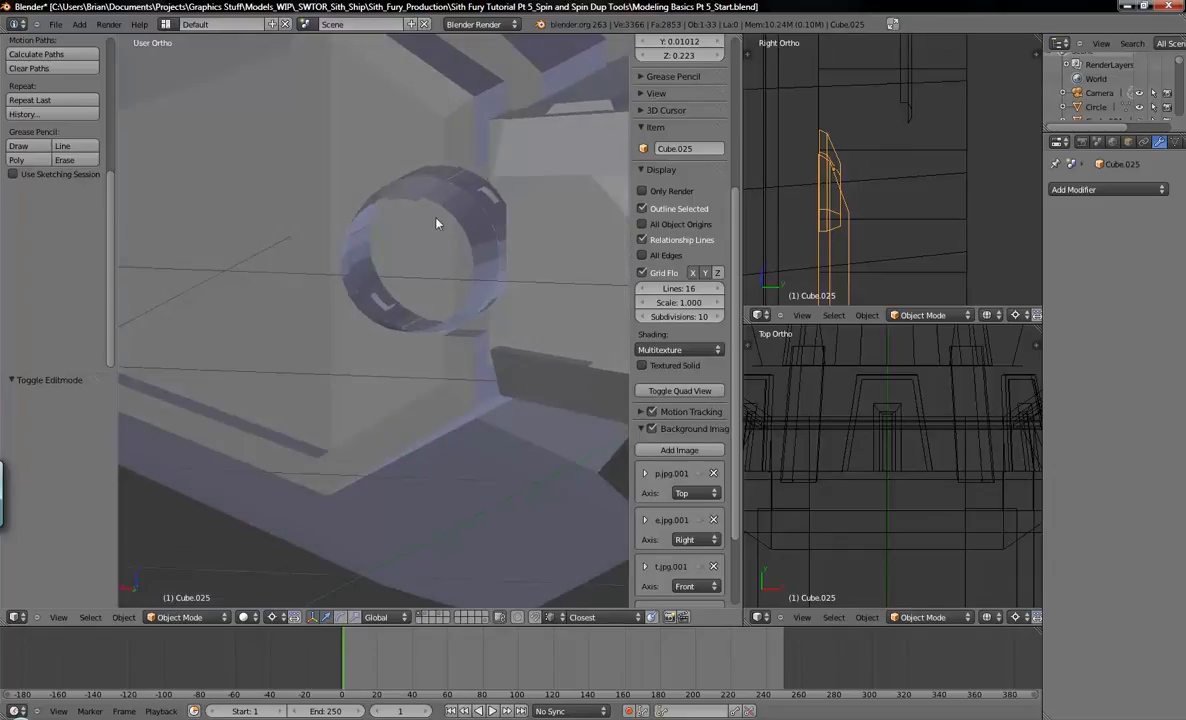
{"action": "middle_click_drag", "start_coordinate": [496, 224], "coordinate": [413, 376], "text": "shift"}
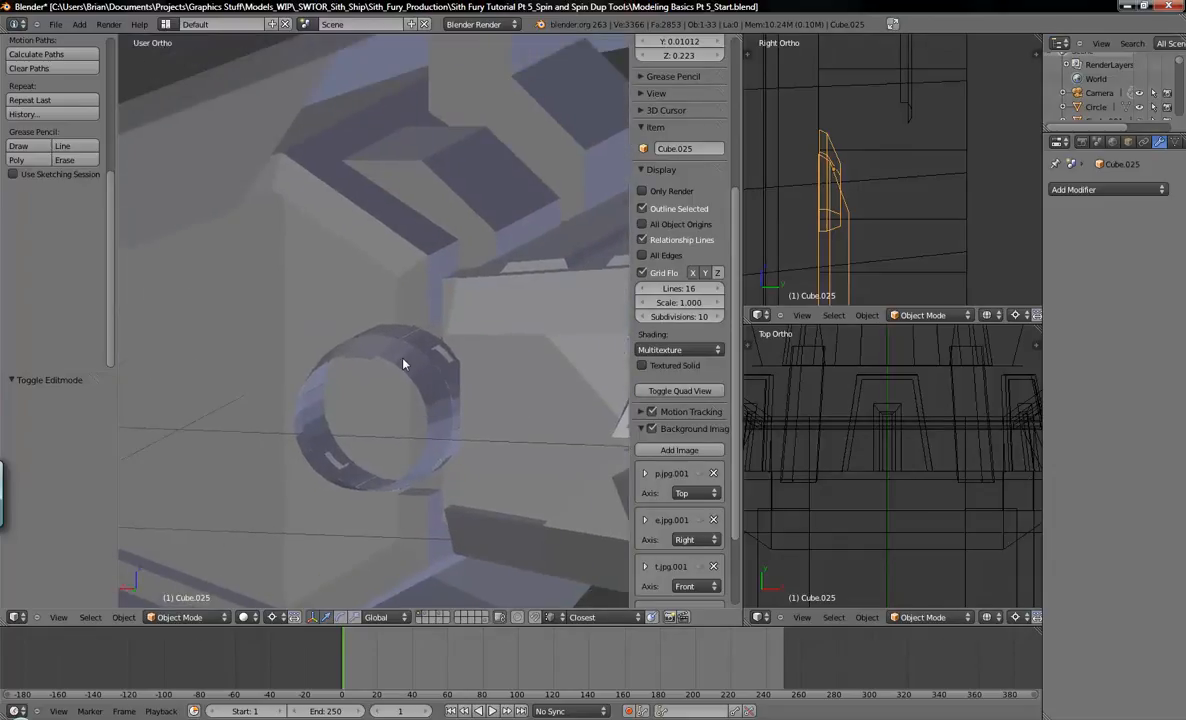
{"action": "scroll", "coordinate": [396, 371], "scroll_direction": "up", "scroll_amount": 2}
{"action": "right_click", "coordinate": [398, 365]}
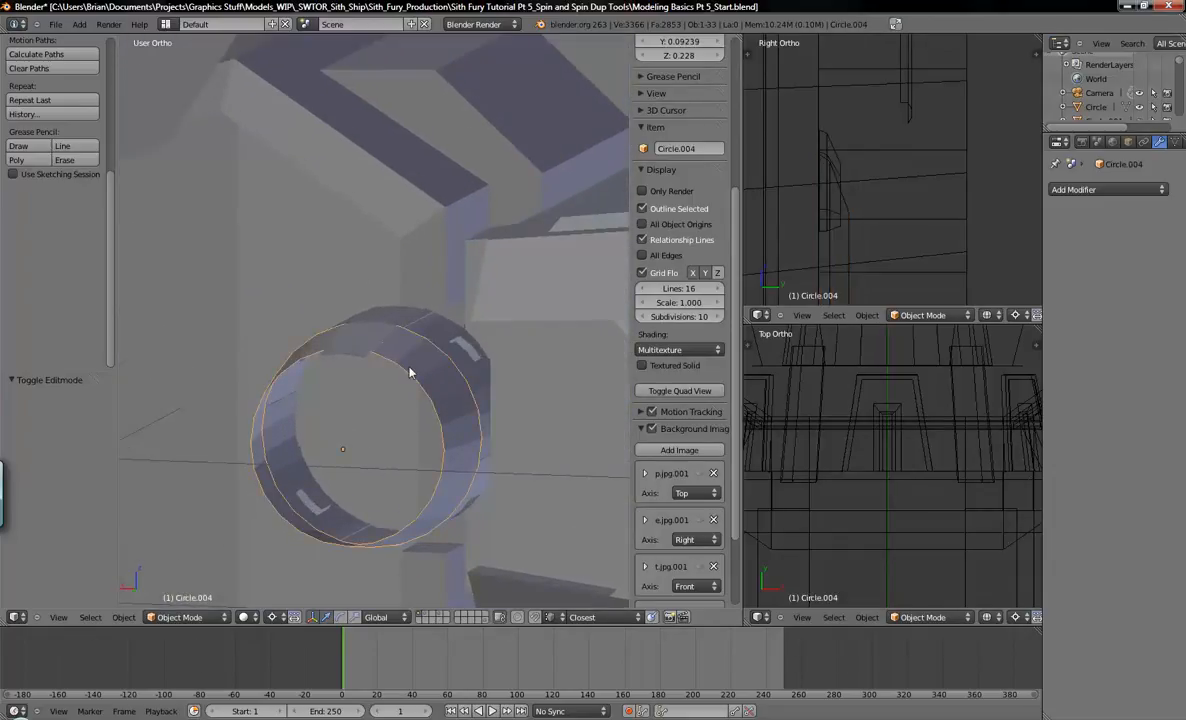
{"action": "right_click", "coordinate": [383, 385]}
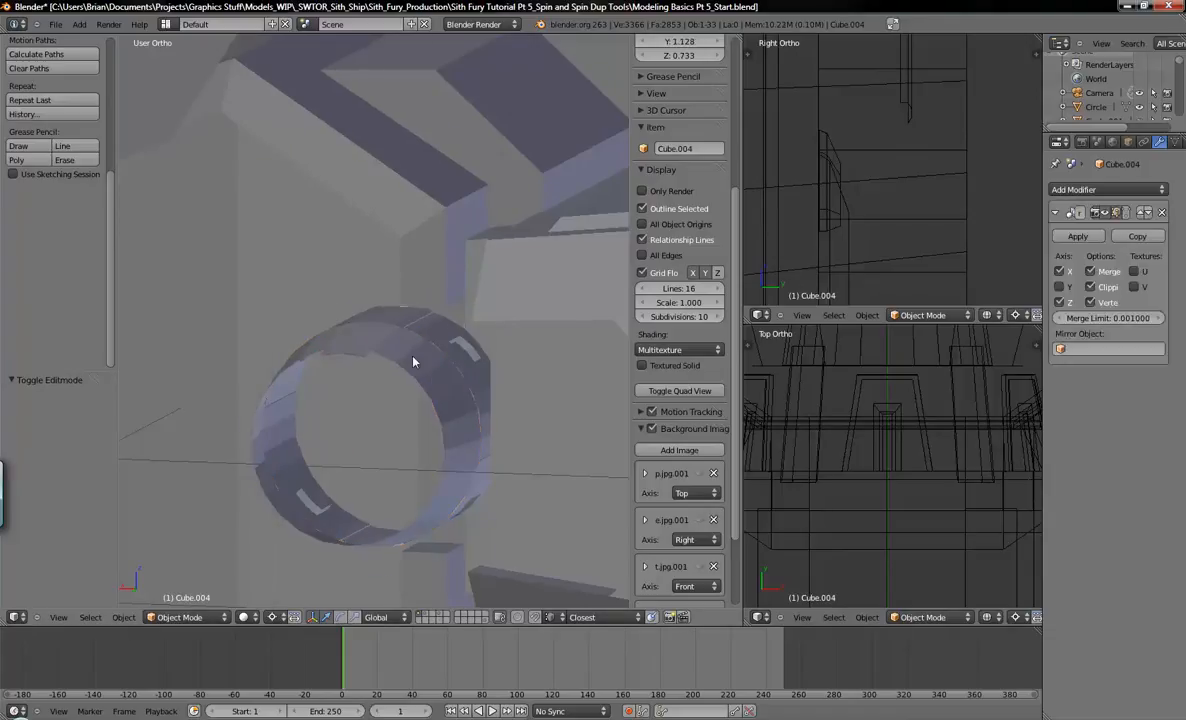
{"action": "right_click", "coordinate": [390, 341]}
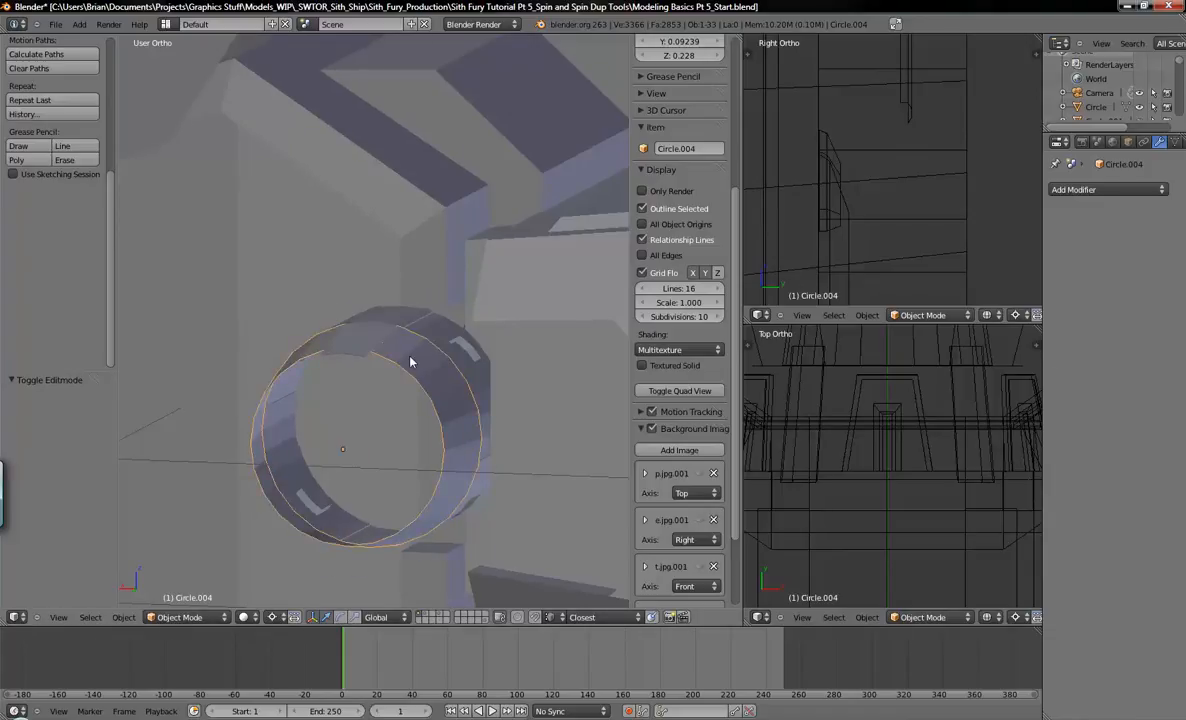
{"action": "key", "text": "shift+s"}
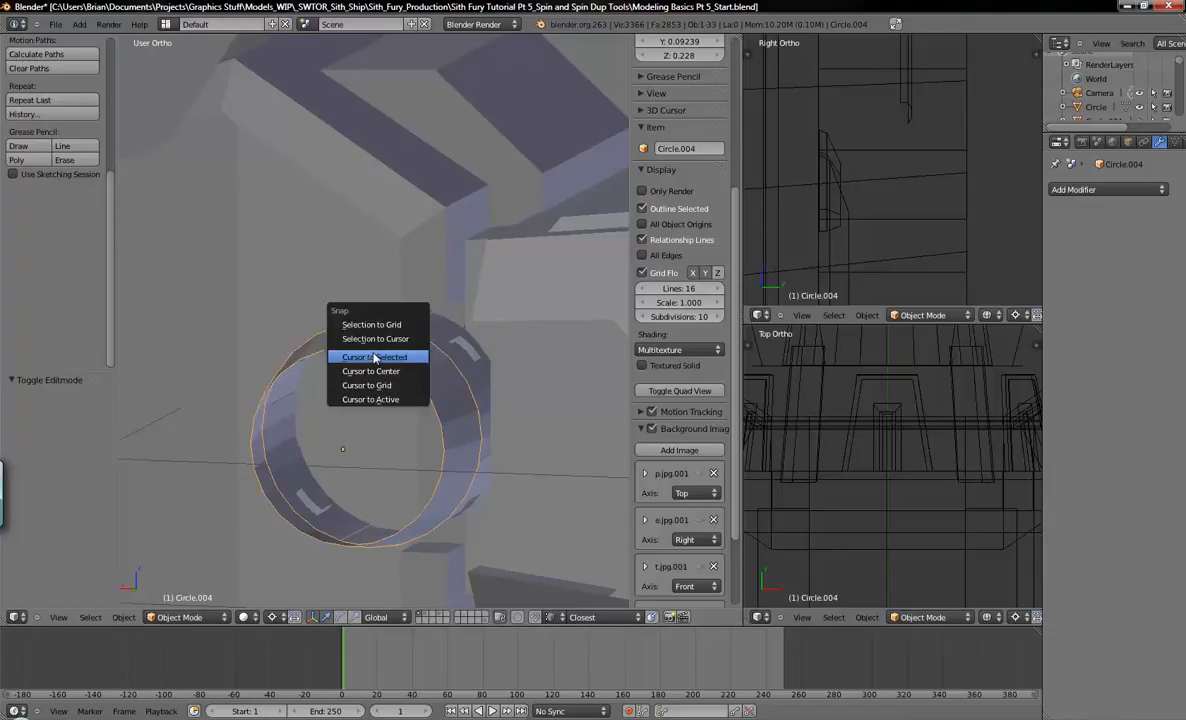
{"action": "left_click", "coordinate": [374, 358]}
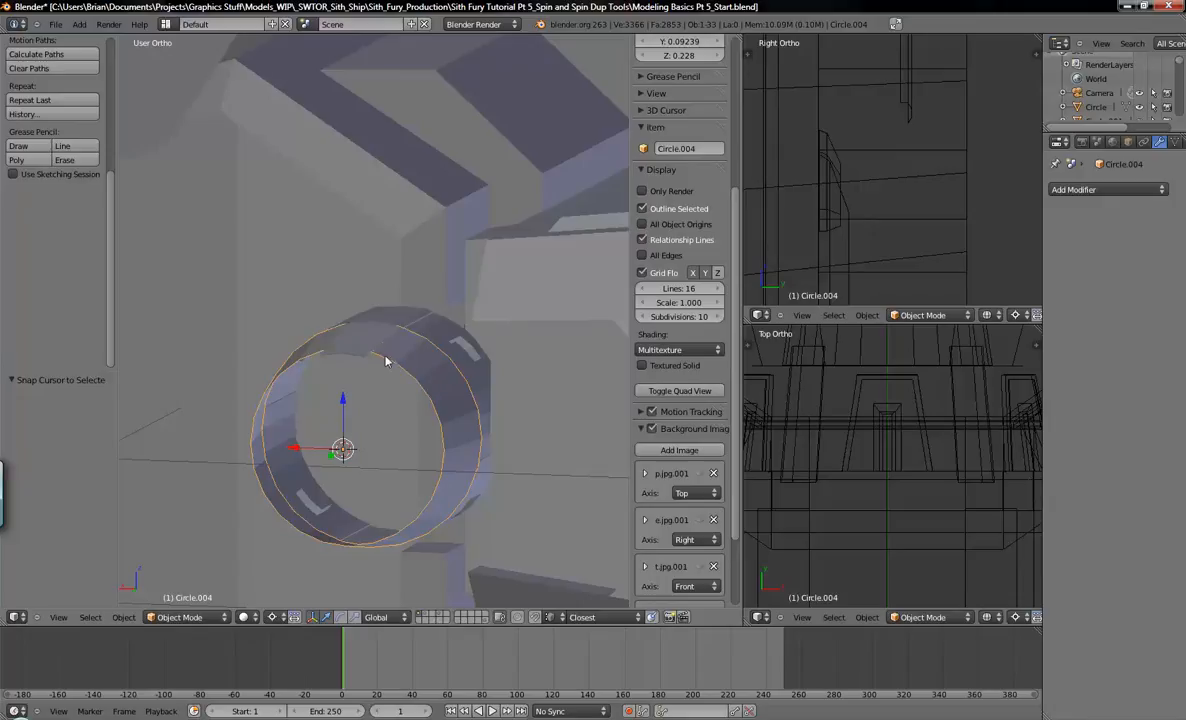
Step: Select the panel on top of the round ring (Circle.002) and examine how it sits on the ring from the back view
{"action": "right_click", "coordinate": [358, 349]}
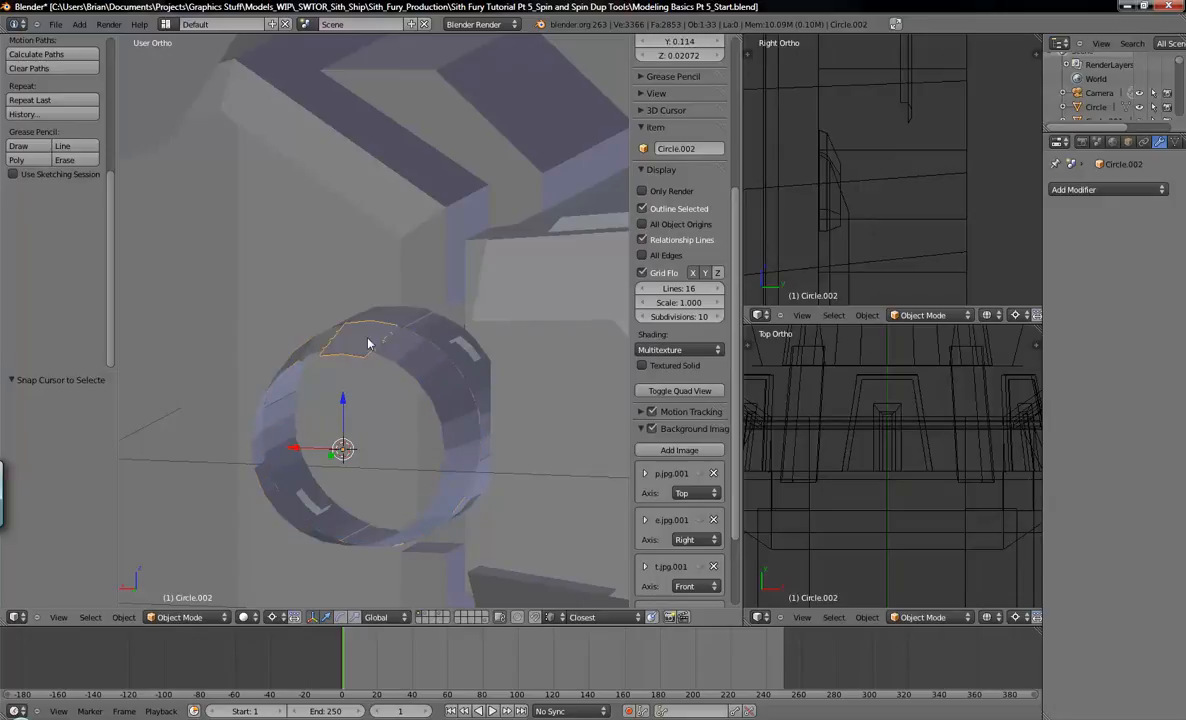
{"action": "scroll", "coordinate": [360, 347], "scroll_direction": "up", "scroll_amount": 1}
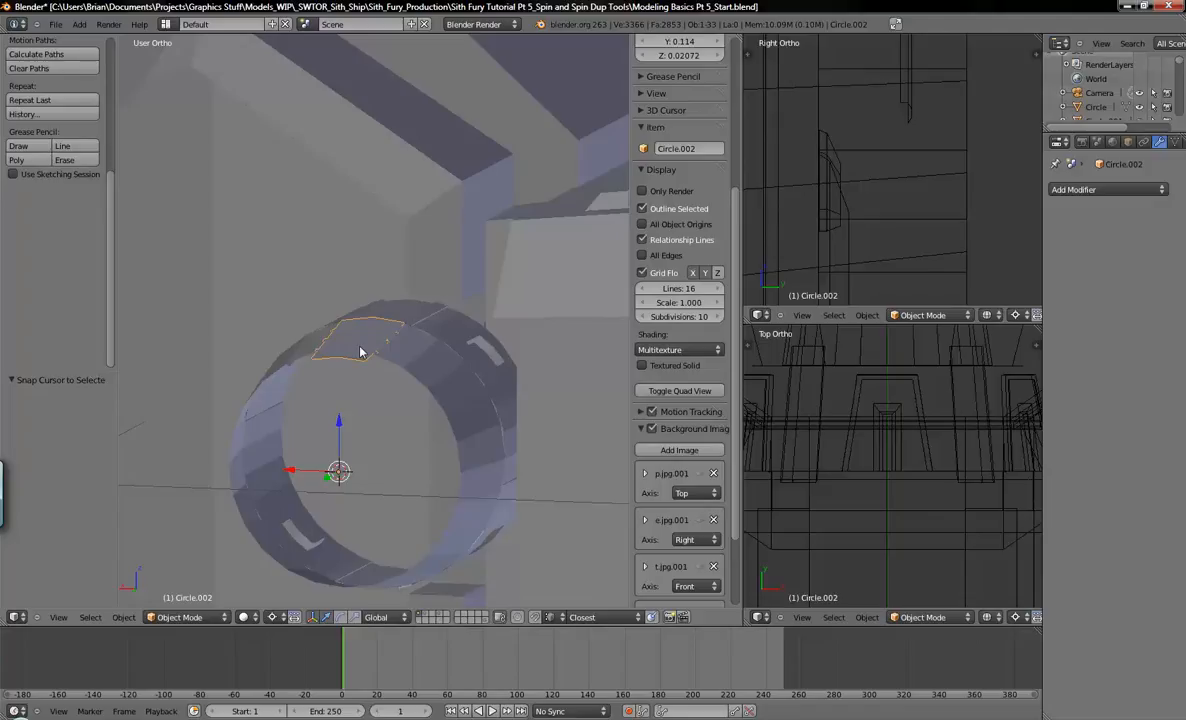
{"action": "key", "text": "ctrl+KP_1"}
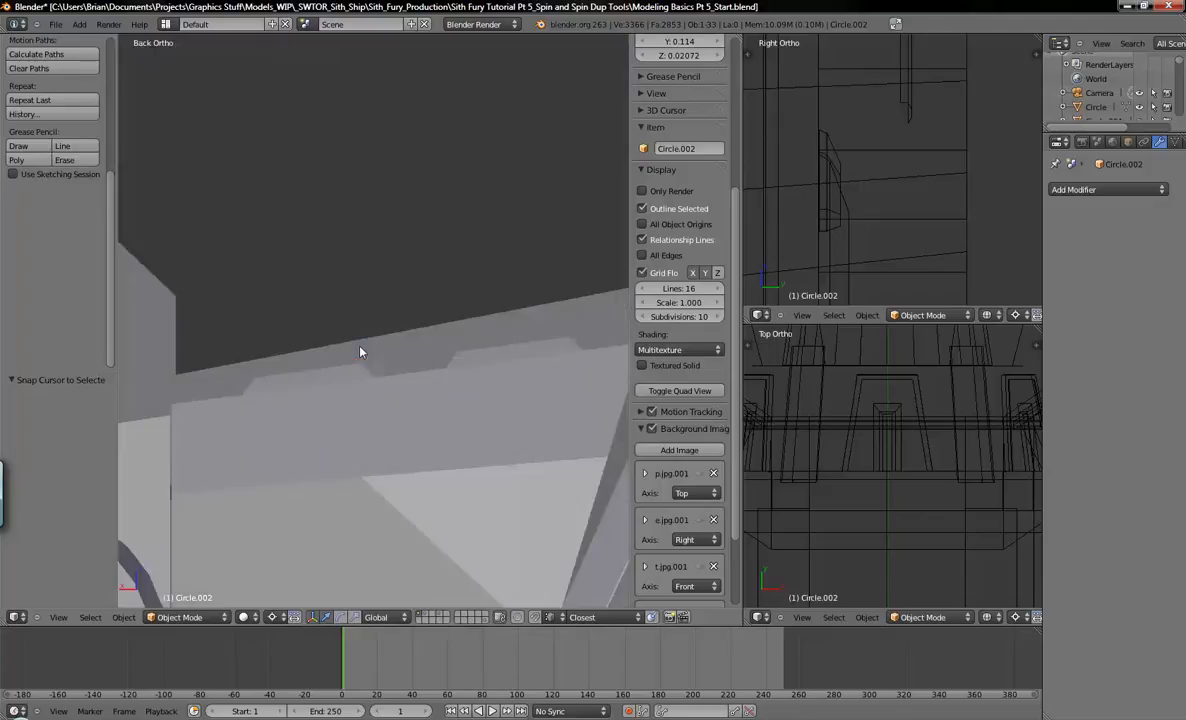
{"action": "middle_click_drag", "start_coordinate": [160, 574], "coordinate": [503, 282], "text": "shift"}
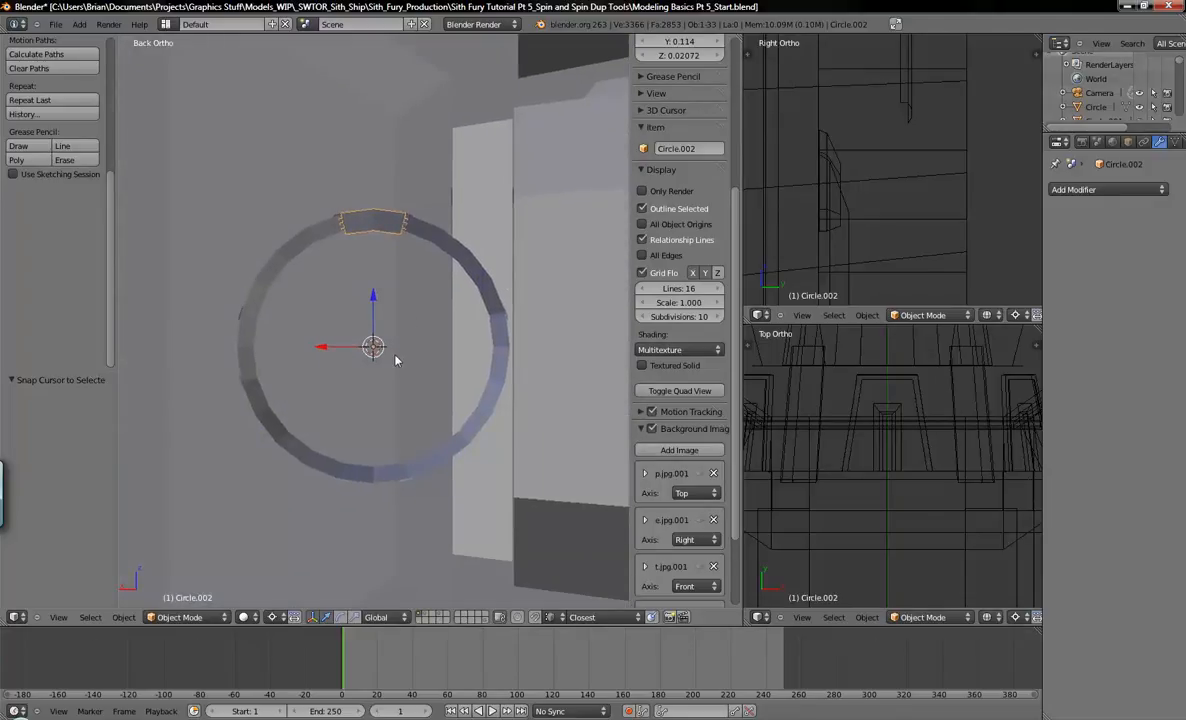
{"action": "middle_click_drag", "start_coordinate": [396, 360], "coordinate": [401, 346], "text": "shift"}
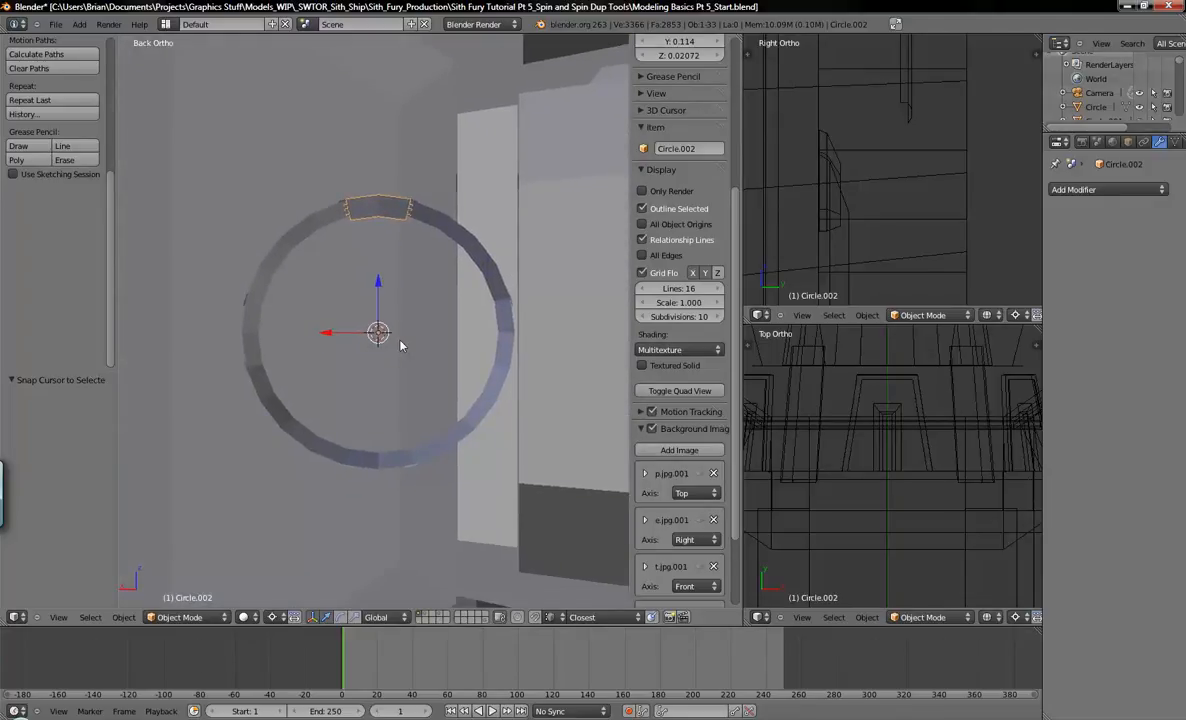
{"action": "scroll", "coordinate": [401, 346], "scroll_direction": "up", "scroll_amount": 2}
{"action": "middle_click_drag", "start_coordinate": [402, 251], "coordinate": [424, 363], "text": "shift"}
{"action": "scroll", "coordinate": [407, 253], "scroll_direction": "up", "scroll_amount": 3}
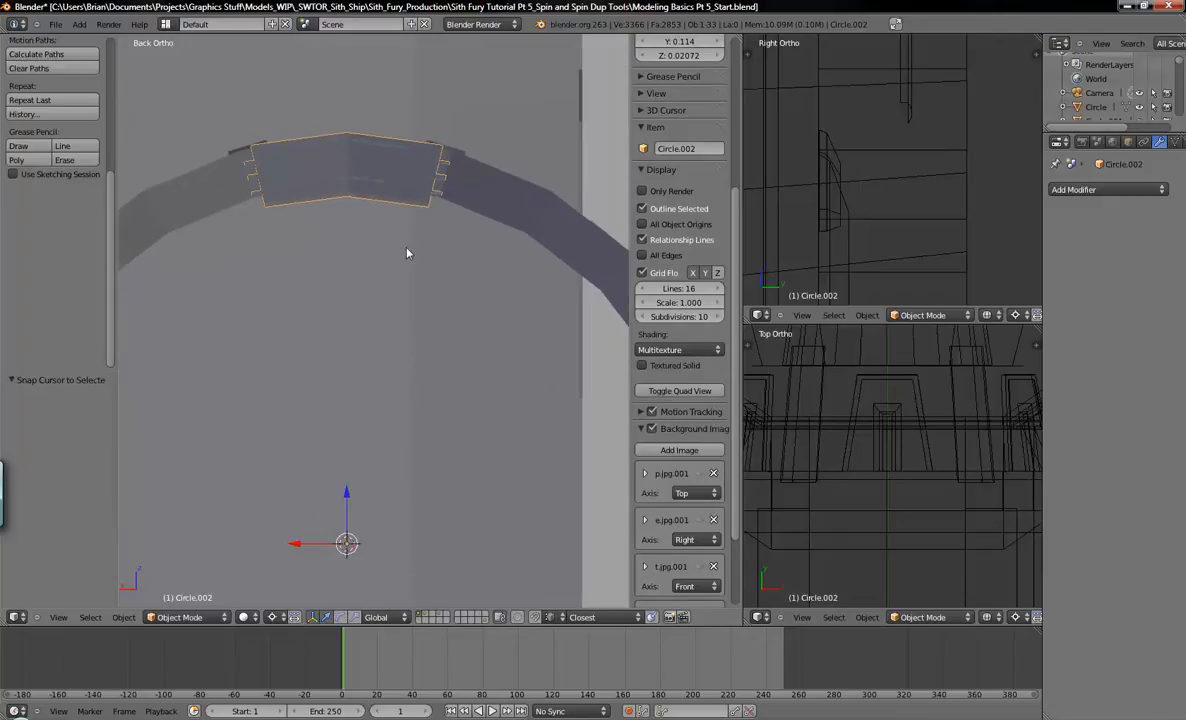
{"action": "middle_click_drag", "start_coordinate": [407, 253], "coordinate": [405, 341], "text": "shift"}
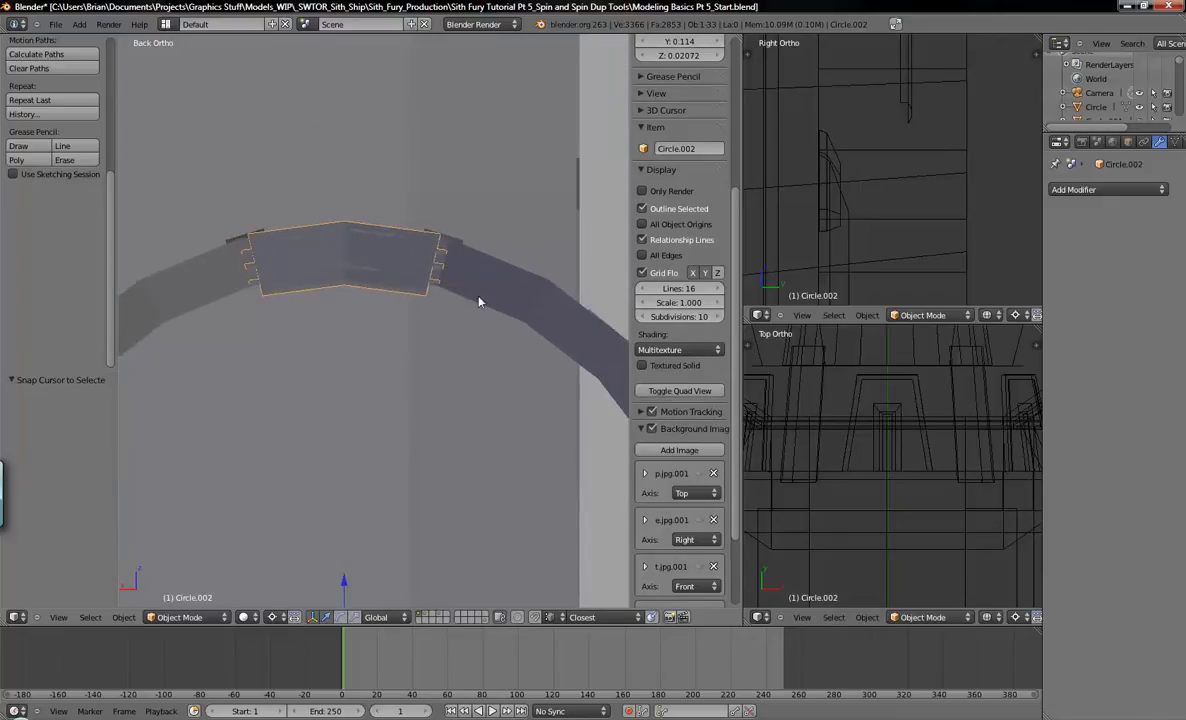
{"action": "middle_click_drag", "start_coordinate": [529, 328], "coordinate": [480, 273]}
{"action": "scroll", "coordinate": [501, 348], "scroll_direction": "down", "scroll_amount": 3}
{"action": "right_click", "coordinate": [394, 206]}
{"action": "key", "text": "g"}
{"action": "right_click", "coordinate": [368, 204]}
{"action": "right_click", "coordinate": [368, 204]}
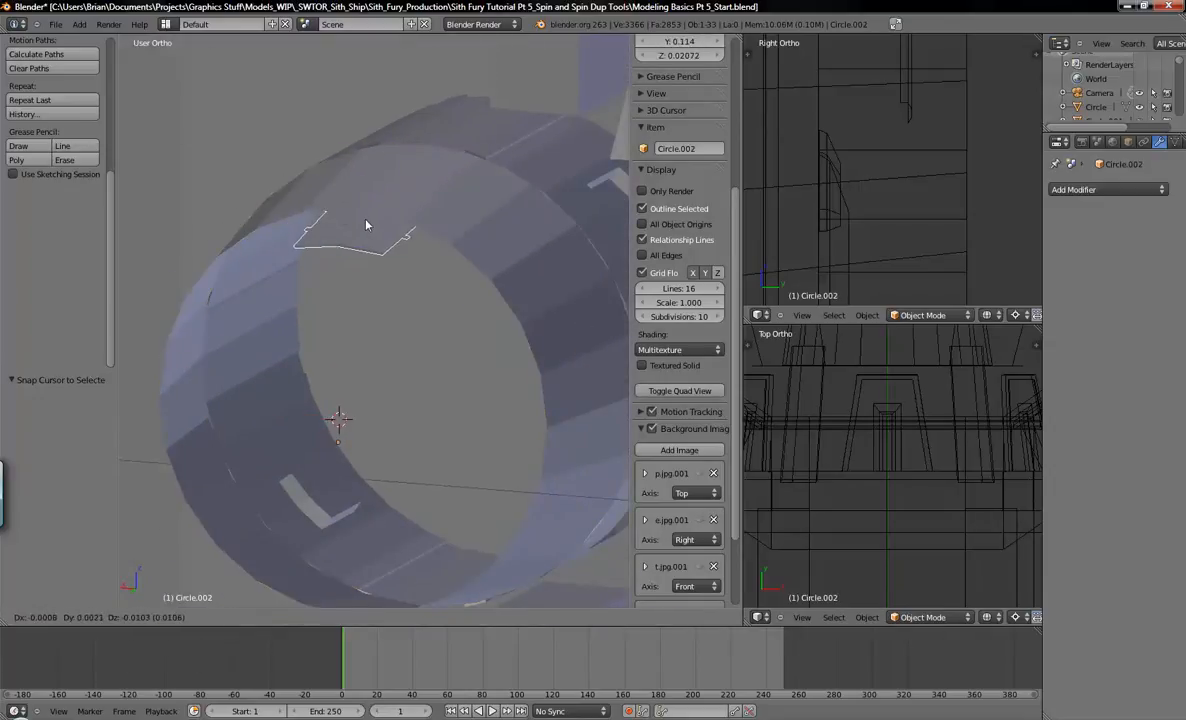
Step: Select the ring (Circle.004) and examine in wireframe how the panel's edges line up with the ring's segments
{"action": "right_click", "coordinate": [470, 248]}
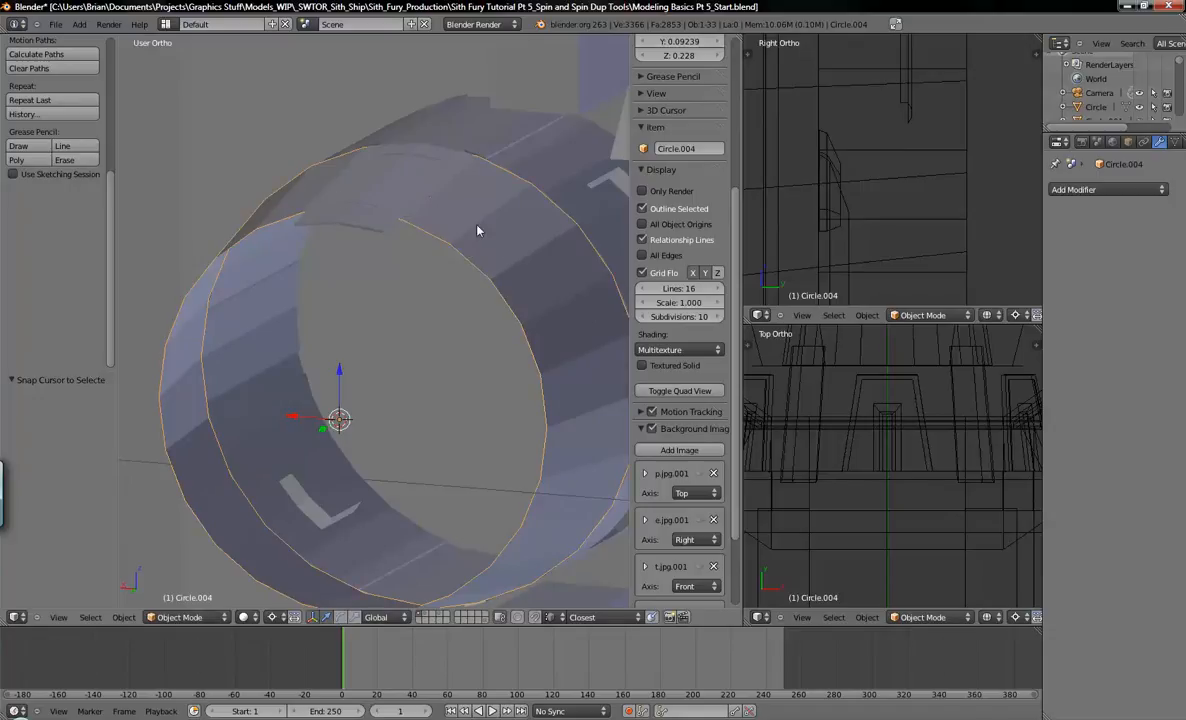
{"action": "key", "text": "z"}
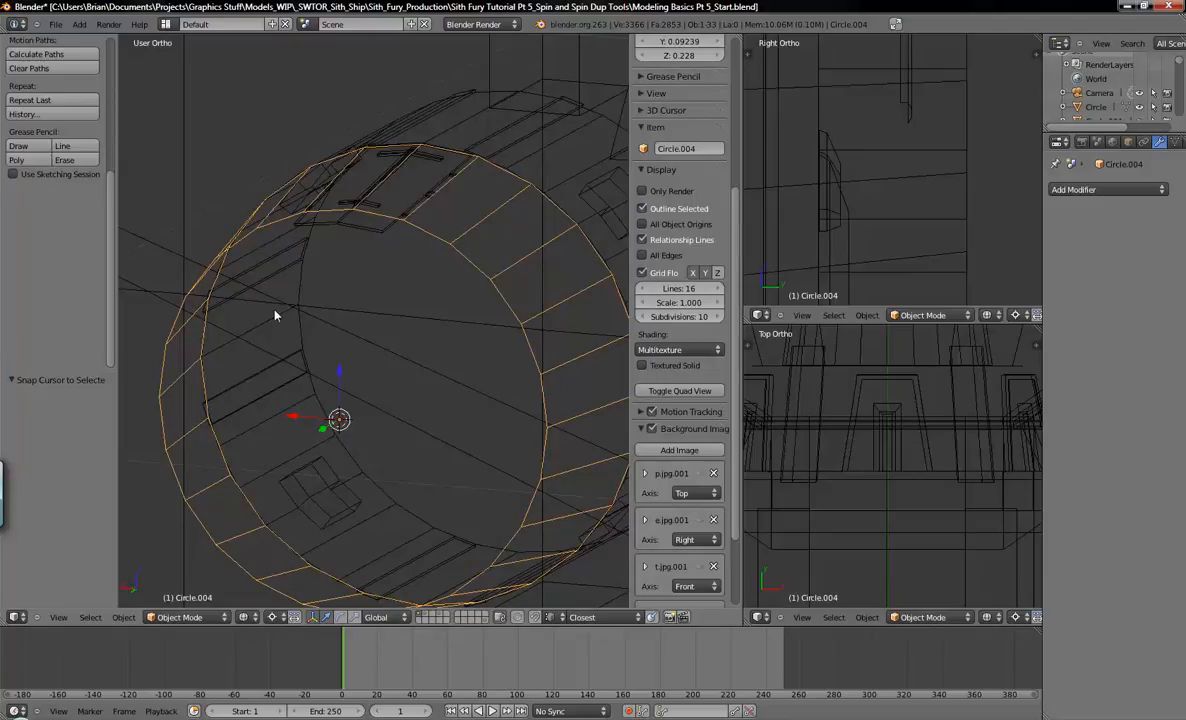
{"action": "scroll", "coordinate": [370, 177], "scroll_direction": "up", "scroll_amount": 6}
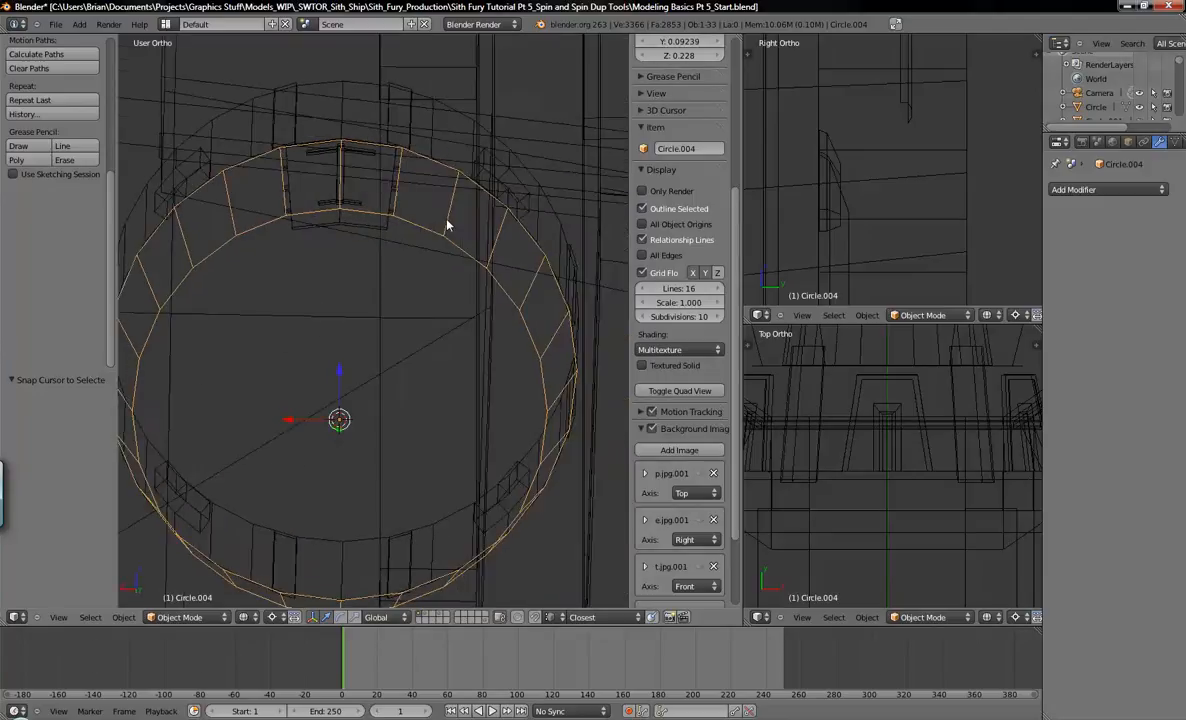
{"action": "middle_click_drag", "start_coordinate": [429, 293], "coordinate": [403, 294]}
{"action": "scroll", "coordinate": [405, 294], "scroll_direction": "up", "scroll_amount": 3}
{"action": "middle_click_drag", "start_coordinate": [562, 245], "coordinate": [525, 192], "text": "shift"}
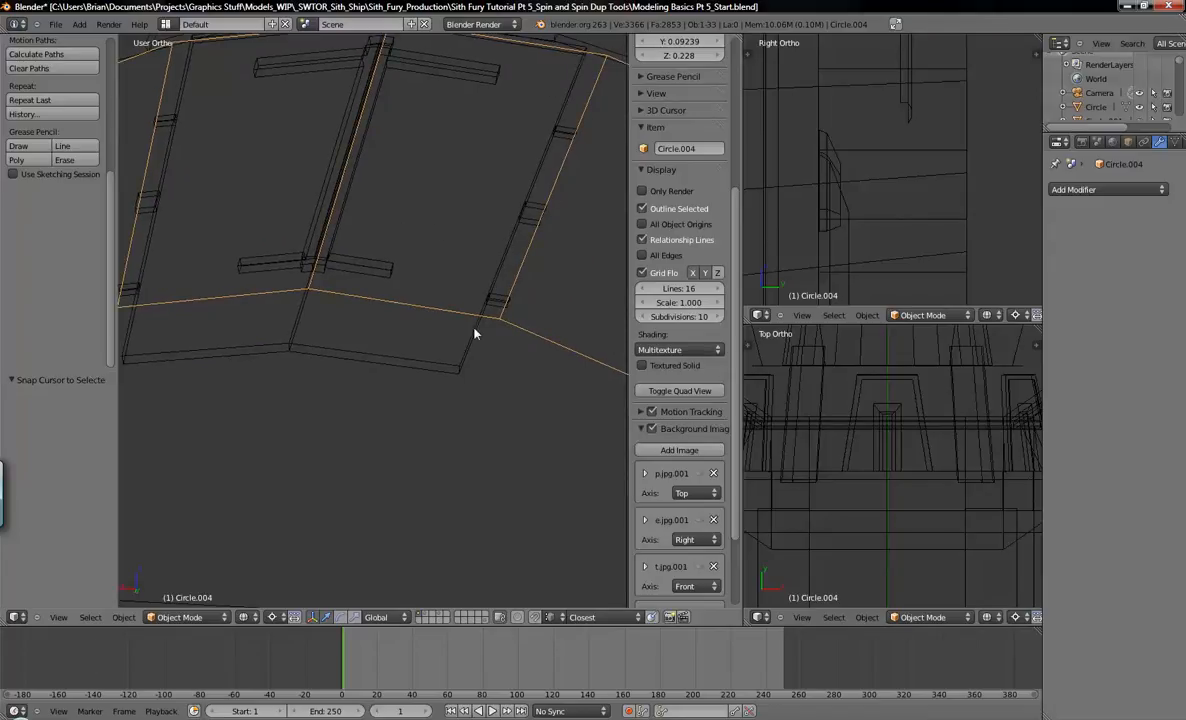
{"action": "middle_click_drag", "start_coordinate": [384, 214], "coordinate": [294, 202]}
{"action": "middle_click_drag", "start_coordinate": [533, 260], "coordinate": [432, 267]}
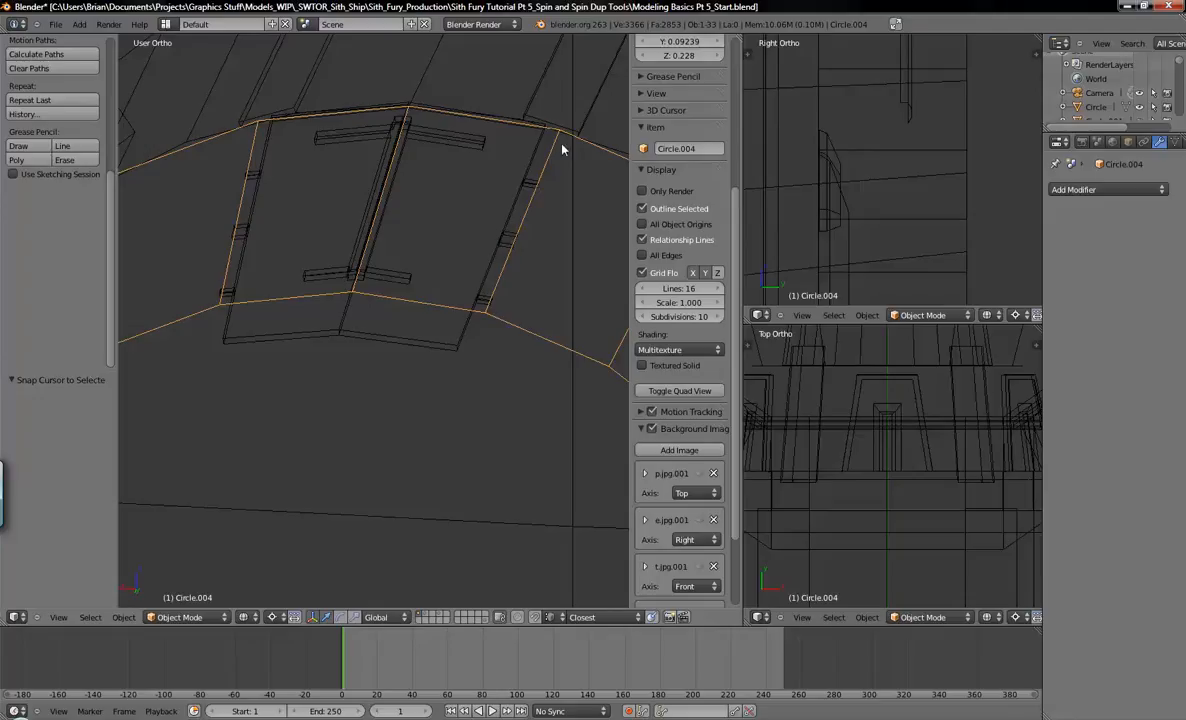
{"action": "right_click_drag", "start_coordinate": [577, 143], "coordinate": [569, 180]}
{"action": "right_click", "coordinate": [530, 177]}
{"action": "right_click_drag", "start_coordinate": [418, 192], "coordinate": [380, 237]}
{"action": "right_click", "coordinate": [414, 207]}
{"action": "right_click", "coordinate": [380, 237]}
{"action": "right_click", "coordinate": [577, 218]}
{"action": "scroll", "coordinate": [451, 292], "scroll_direction": "down", "scroll_amount": 5}
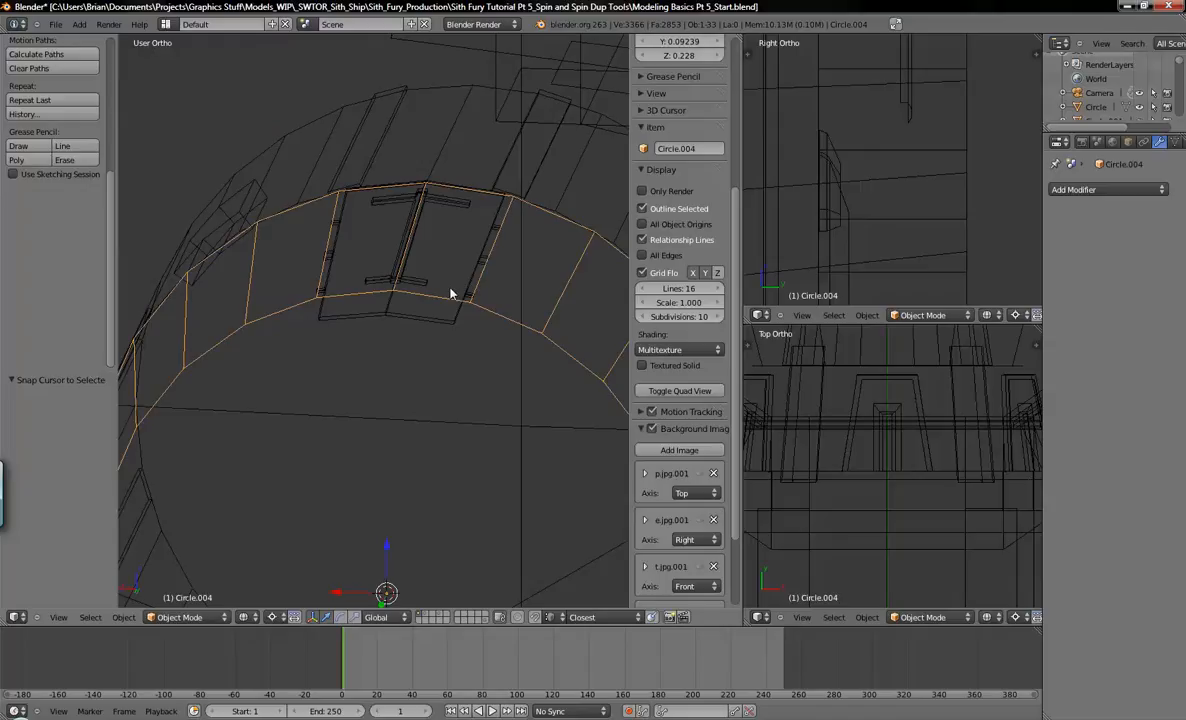
Step: Return to solid shading in the back view and select all geometry of the top panel (Circle.002) in Edit Mode
{"action": "key", "text": "ctrl+KP_1"}
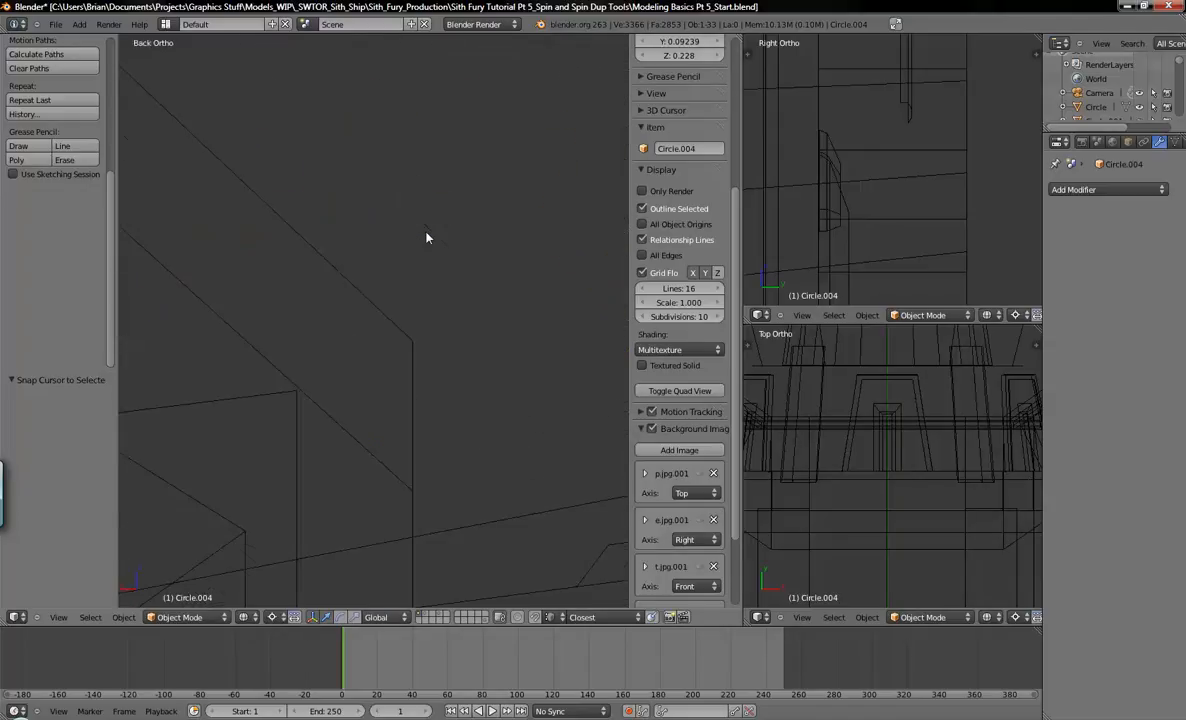
{"action": "scroll", "coordinate": [426, 240], "scroll_direction": "down", "scroll_amount": 7}
{"action": "mouse_move", "coordinate": [300, 344]}
{"action": "middle_mouse_down", "text": "shift"}
{"action": "mouse_move", "coordinate": [487, 189]}
{"action": "mouse_move", "coordinate": [420, 89]}
{"action": "middle_mouse_up", "text": "shift"}
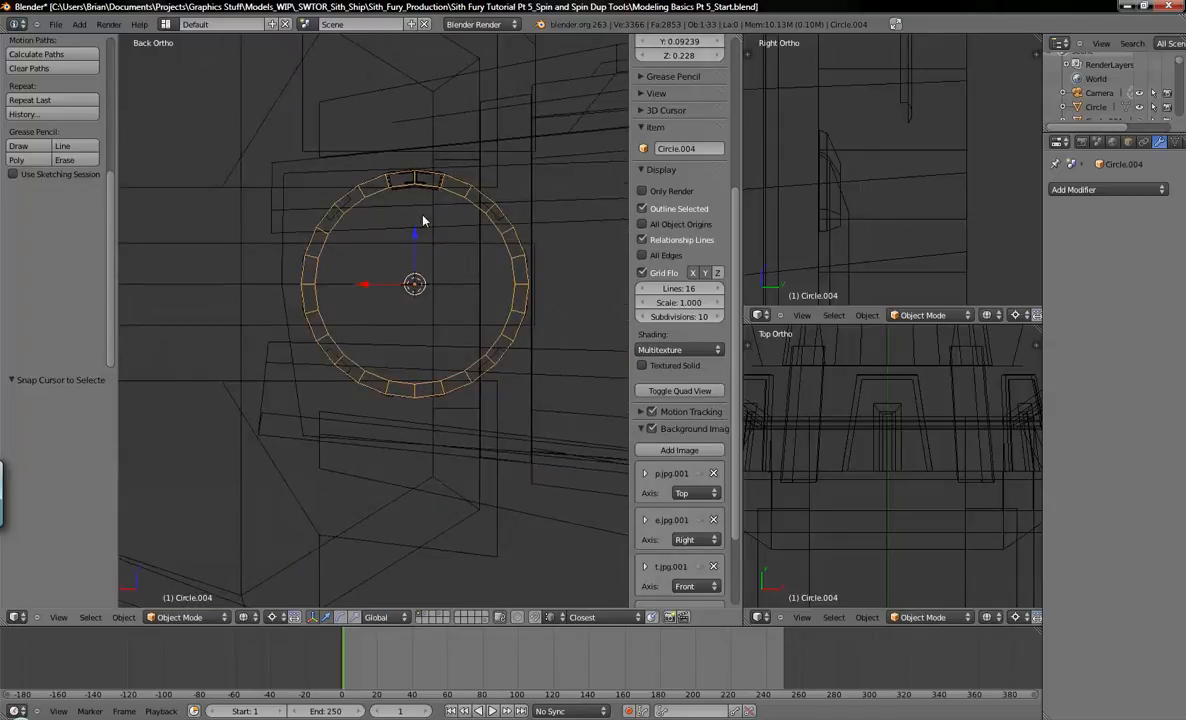
{"action": "key", "text": "z"}
{"action": "right_click", "coordinate": [428, 205]}
{"action": "scroll", "coordinate": [433, 208], "scroll_direction": "up", "scroll_amount": 2}
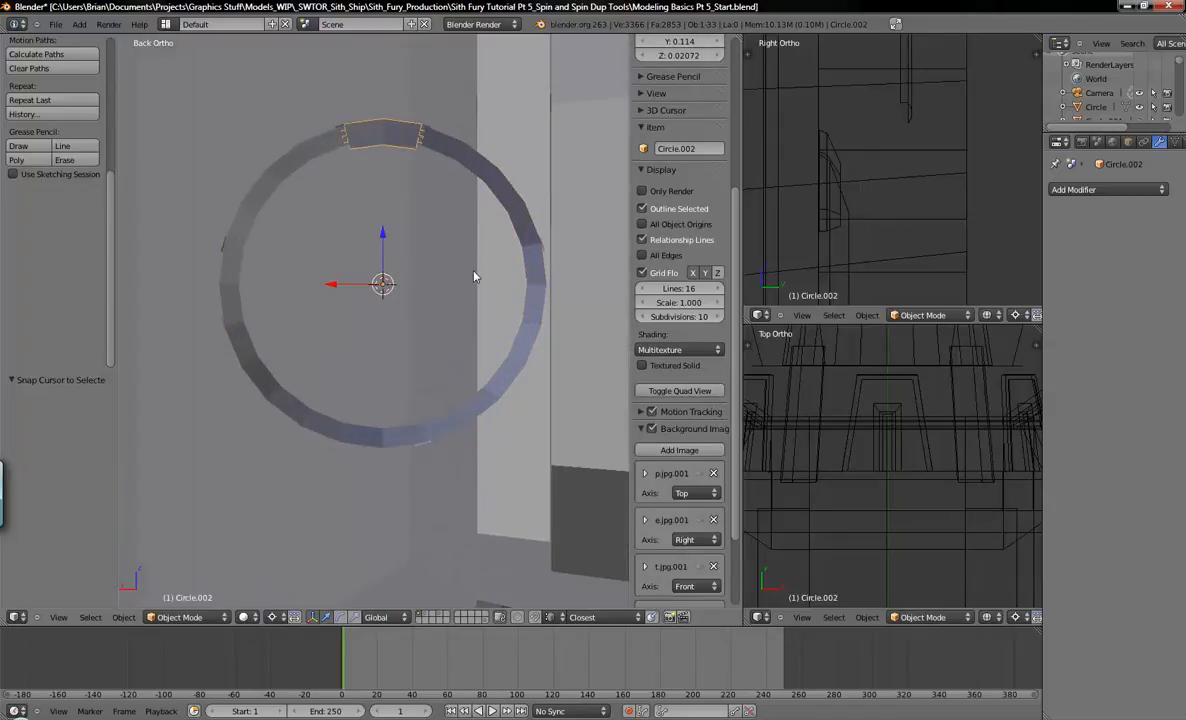
{"action": "key", "text": "Tab"}
{"action": "key", "text": "a"}
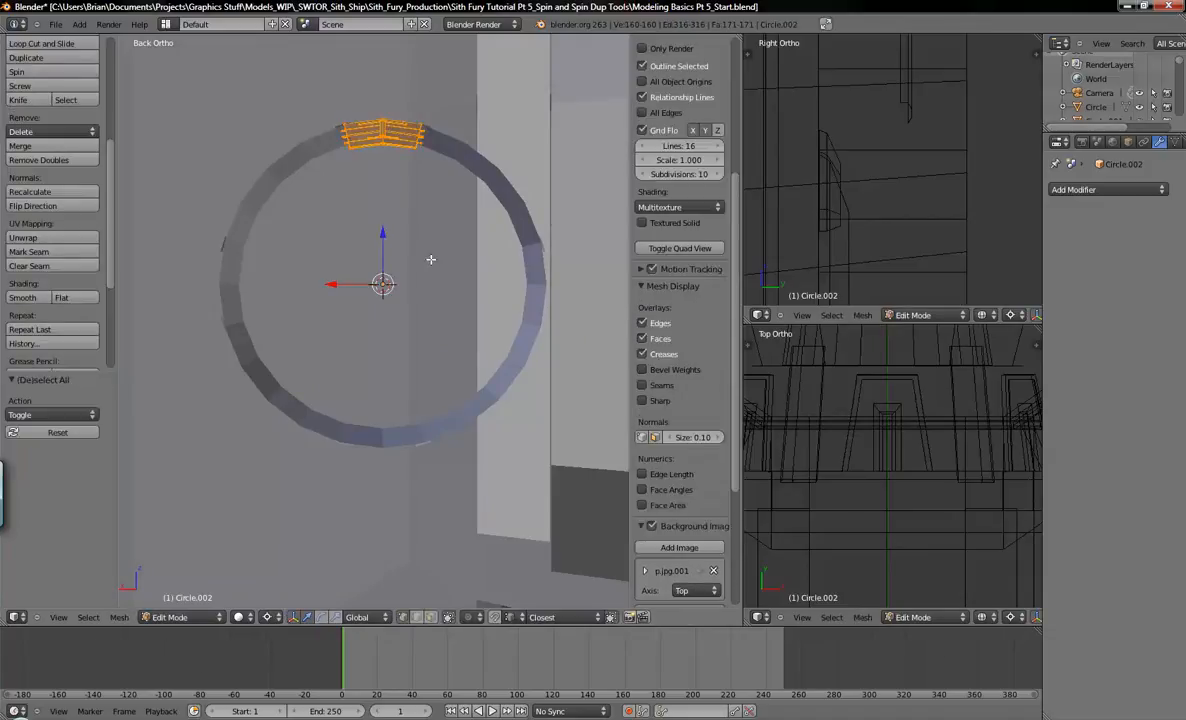
{"action": "middle_click_drag", "start_coordinate": [385, 225], "coordinate": [414, 236], "text": "shift"}
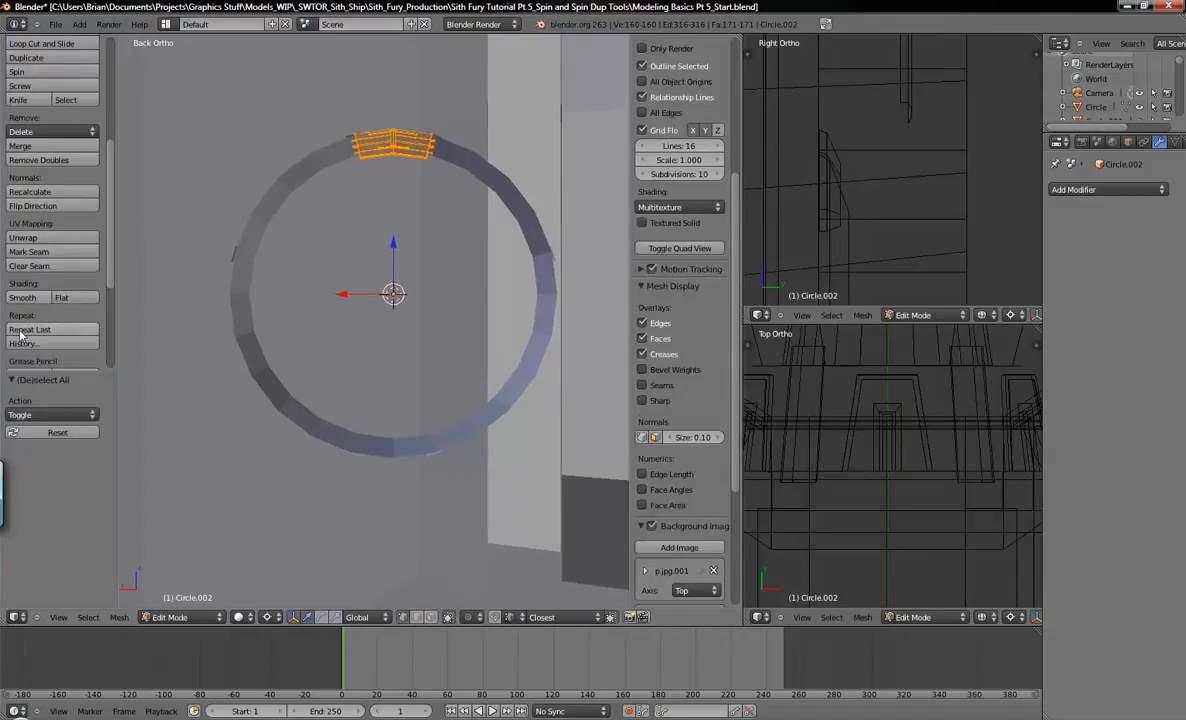
Step: Spin the panel as duplicates through 360 degrees around the 3D cursor in 12 steps
{"action": "scroll", "coordinate": [38, 228], "scroll_direction": "up", "scroll_amount": 5}
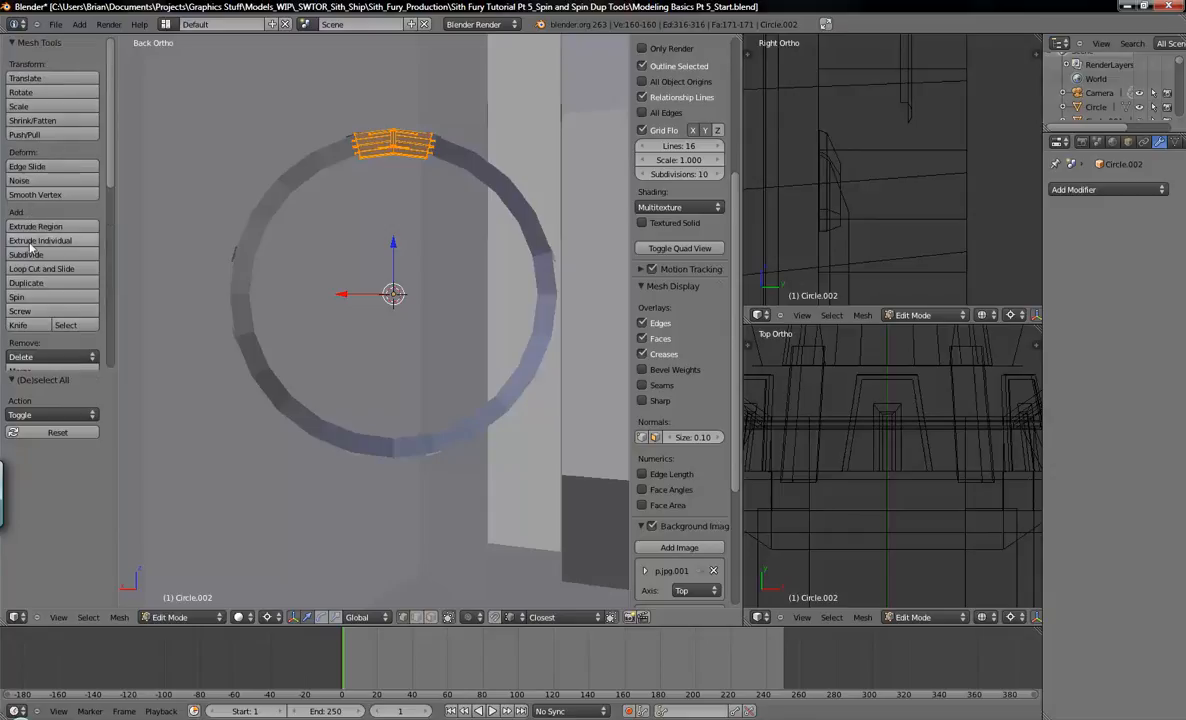
{"action": "left_click", "coordinate": [20, 297]}
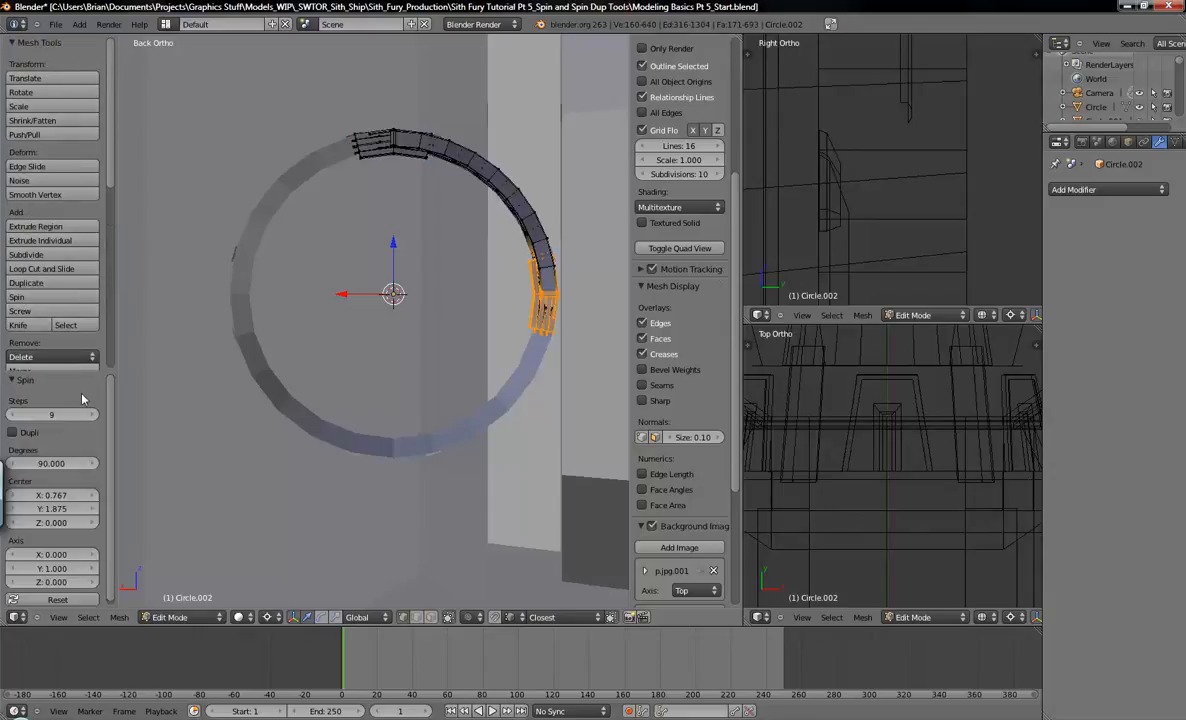
{"action": "left_click", "coordinate": [12, 433]}
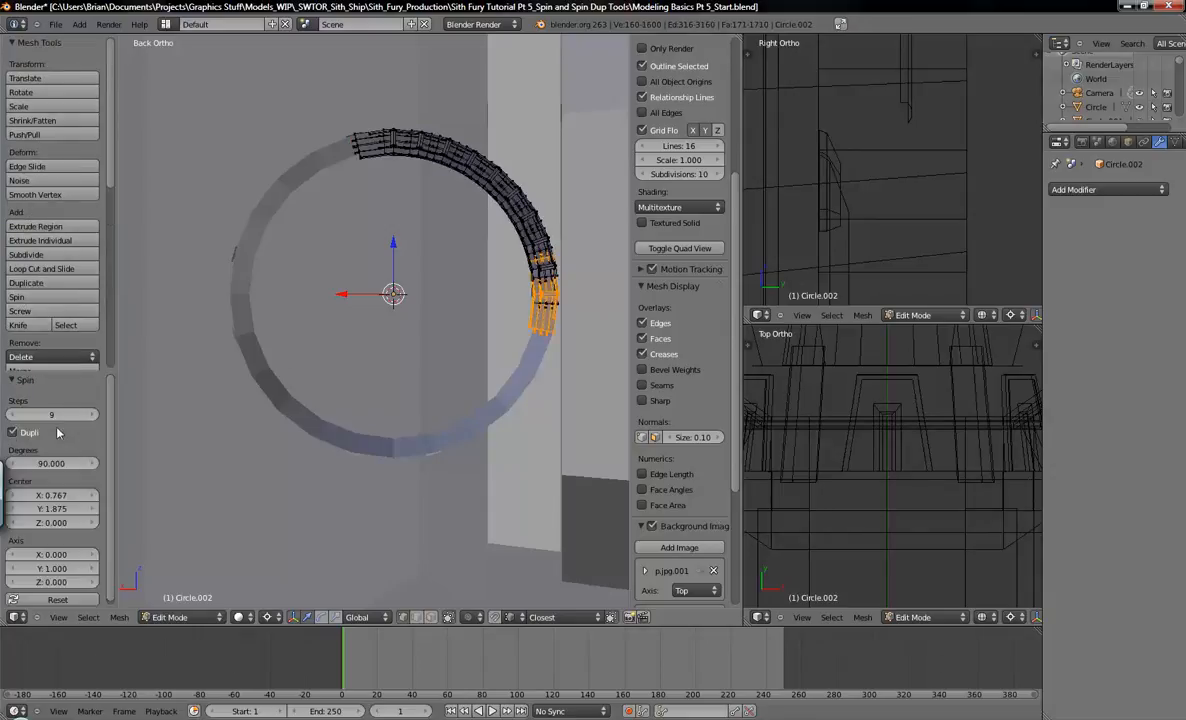
{"action": "left_click", "coordinate": [51, 463]}
{"action": "type", "text": "360"}
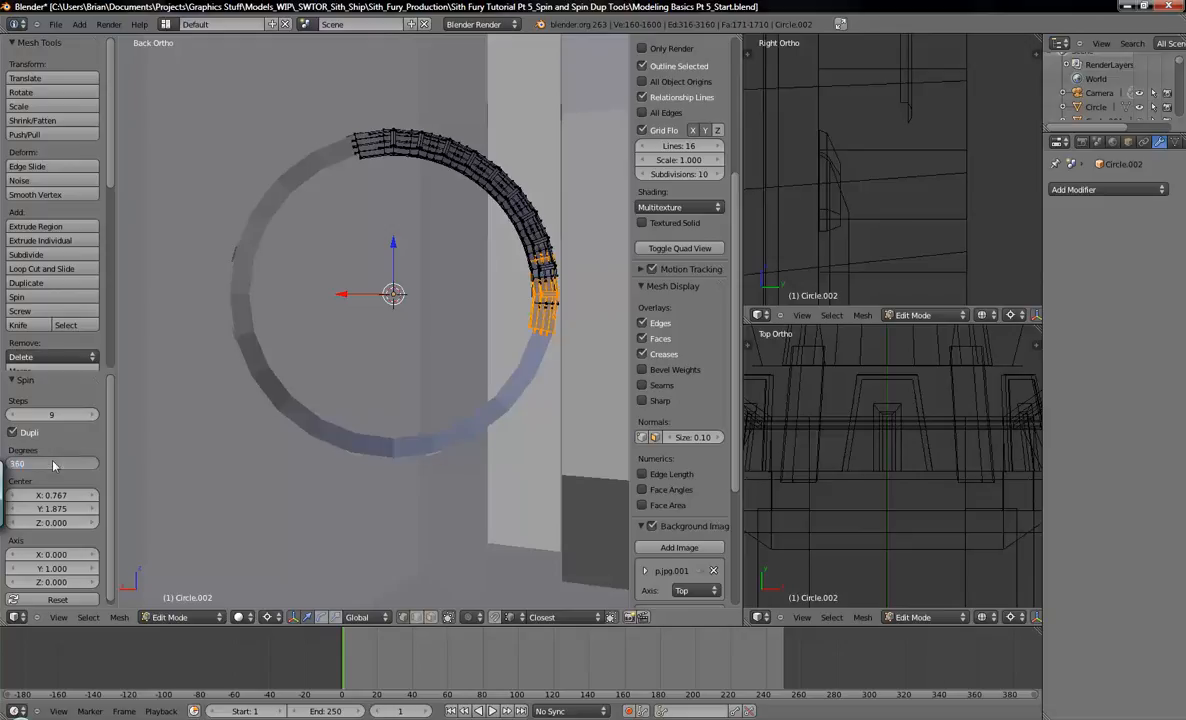
{"action": "key", "text": "Return"}
{"action": "left_click", "coordinate": [89, 415]}
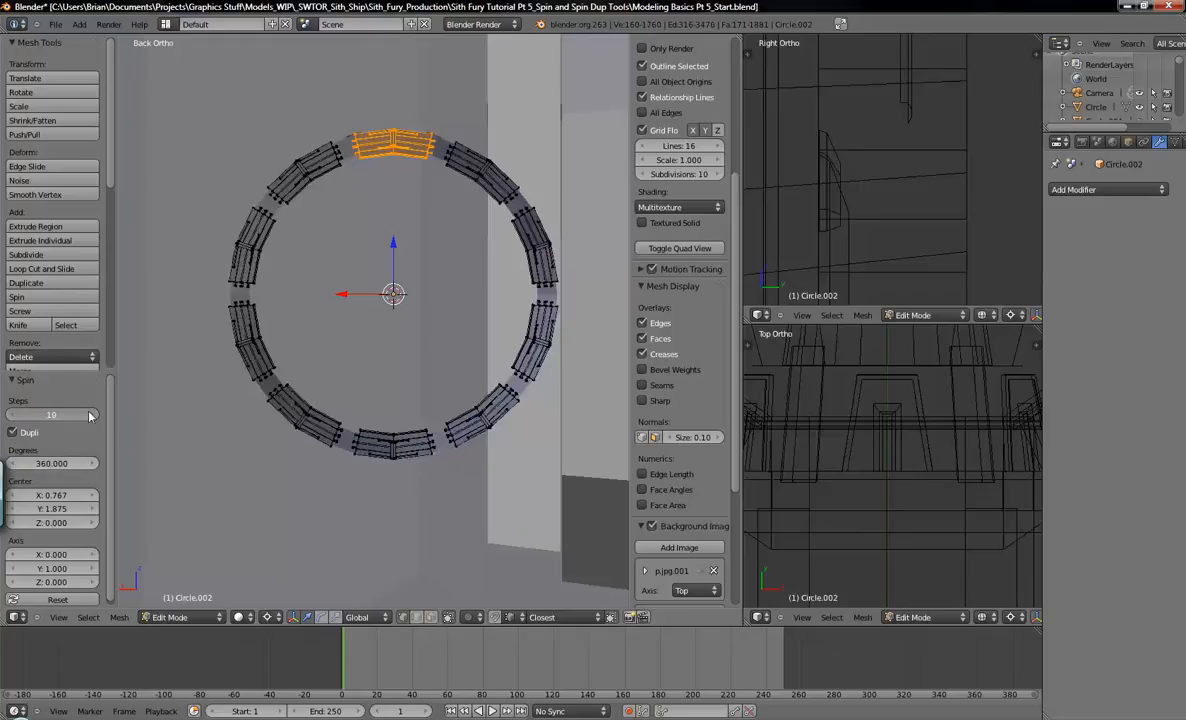
{"action": "left_click", "coordinate": [89, 415]}
{"action": "left_click", "coordinate": [89, 415]}
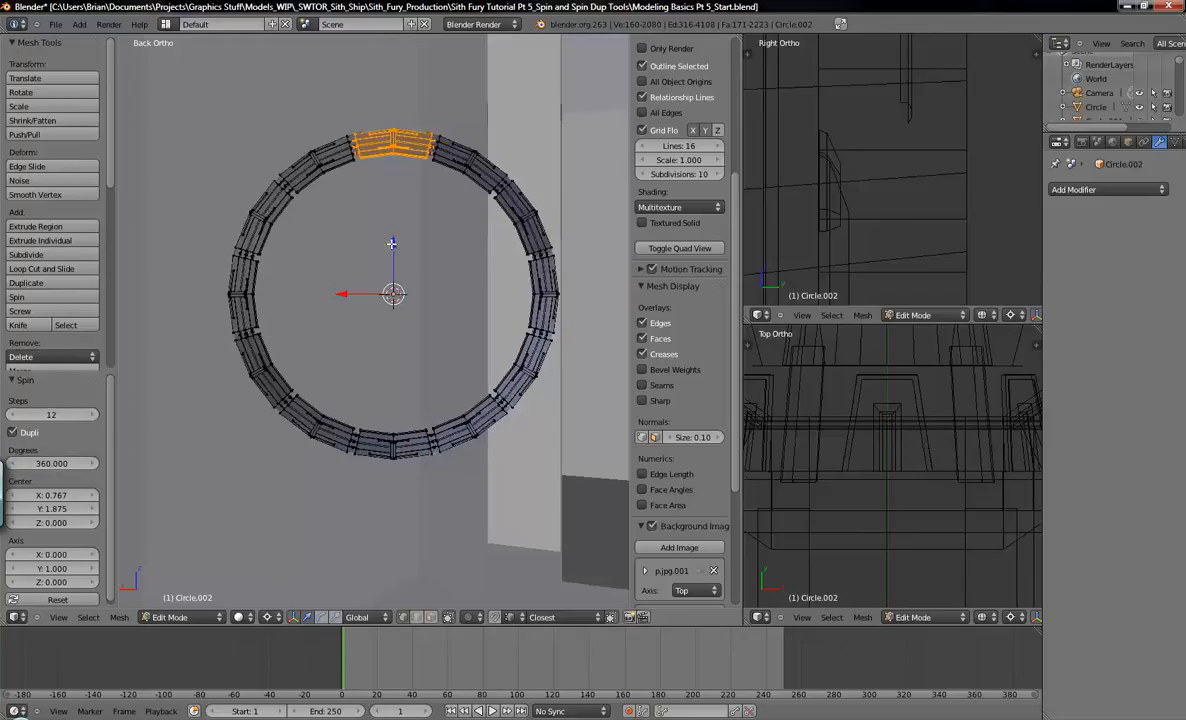
Step: Examine the joint between the original panel and its neighbouring duplicate for overlapping connector ends, selecting vertices there
{"action": "scroll", "coordinate": [421, 265], "scroll_direction": "up", "scroll_amount": 8}
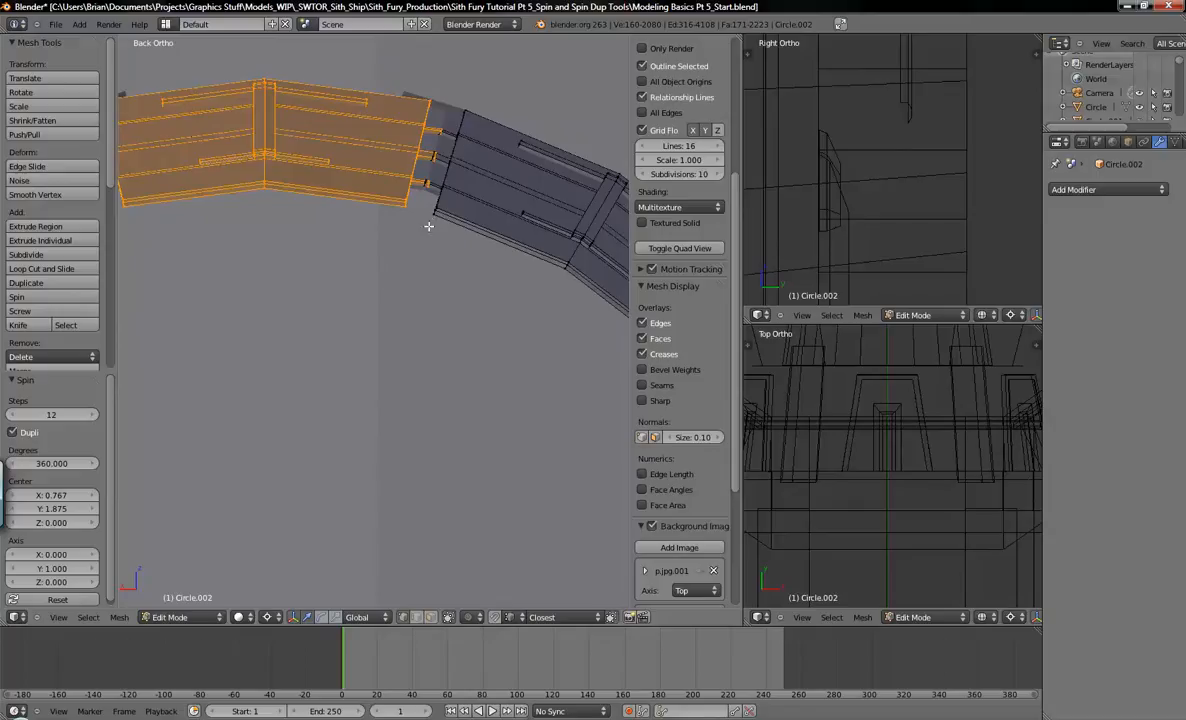
{"action": "scroll", "coordinate": [397, 205], "scroll_direction": "up", "scroll_amount": 2}
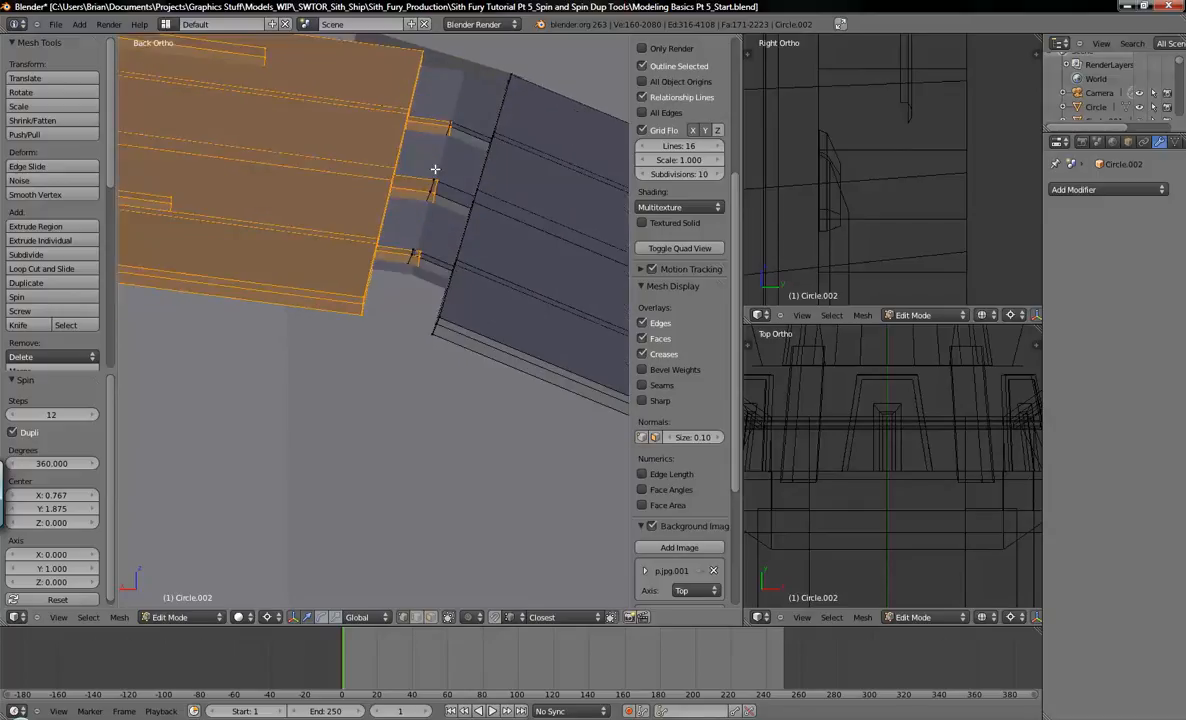
{"action": "key", "text": "z"}
{"action": "key", "text": "z"}
{"action": "scroll", "coordinate": [416, 252], "scroll_direction": "up", "scroll_amount": 3}
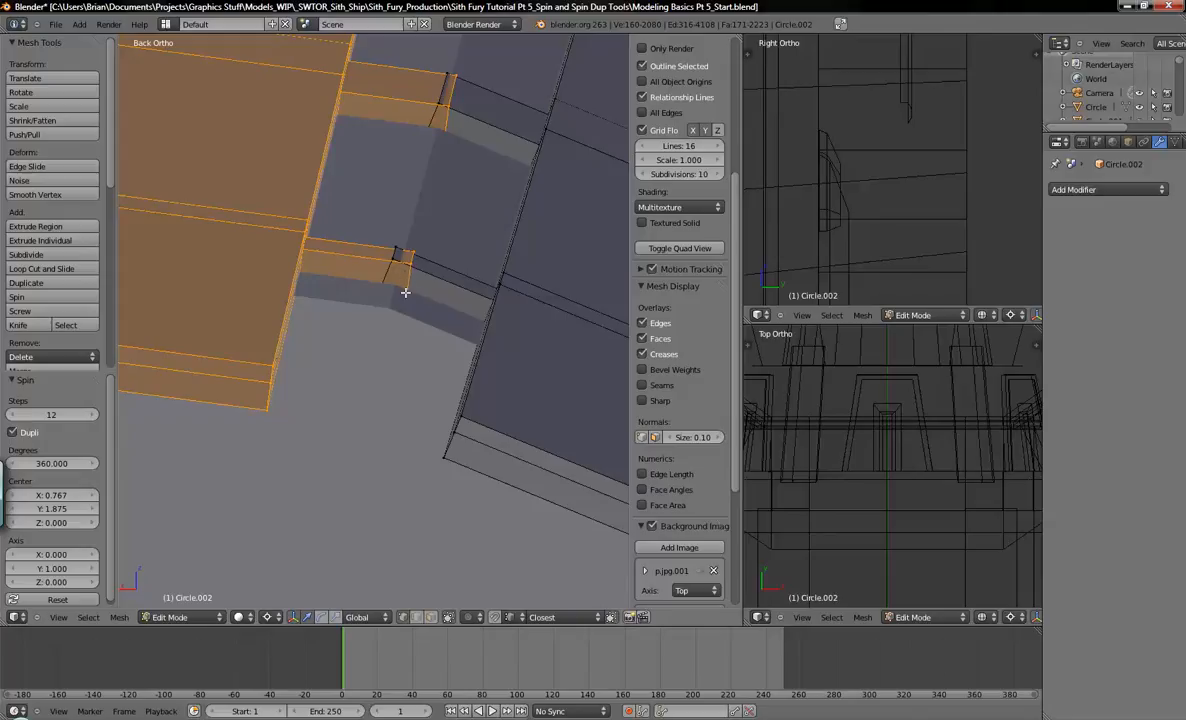
{"action": "right_click_drag", "start_coordinate": [408, 290], "coordinate": [384, 291]}
{"action": "right_click", "coordinate": [396, 290]}
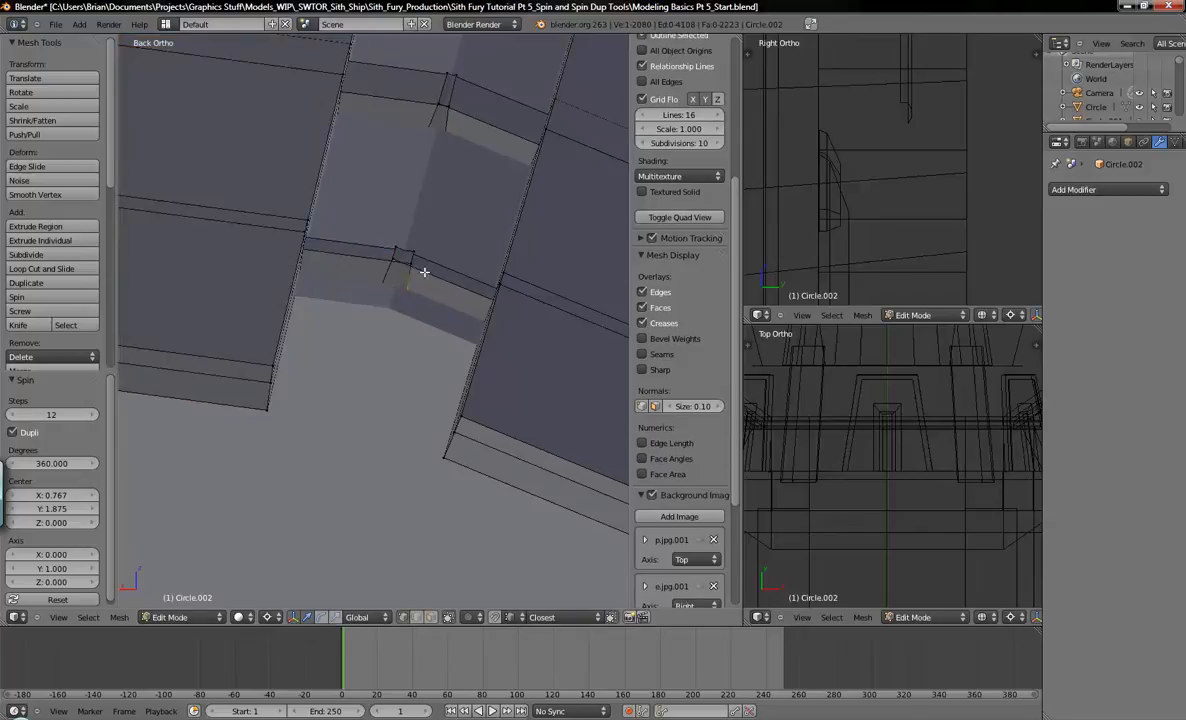
{"action": "scroll", "coordinate": [424, 272], "scroll_direction": "down", "scroll_amount": 5}
{"action": "scroll", "coordinate": [430, 260], "scroll_direction": "up", "scroll_amount": 5}
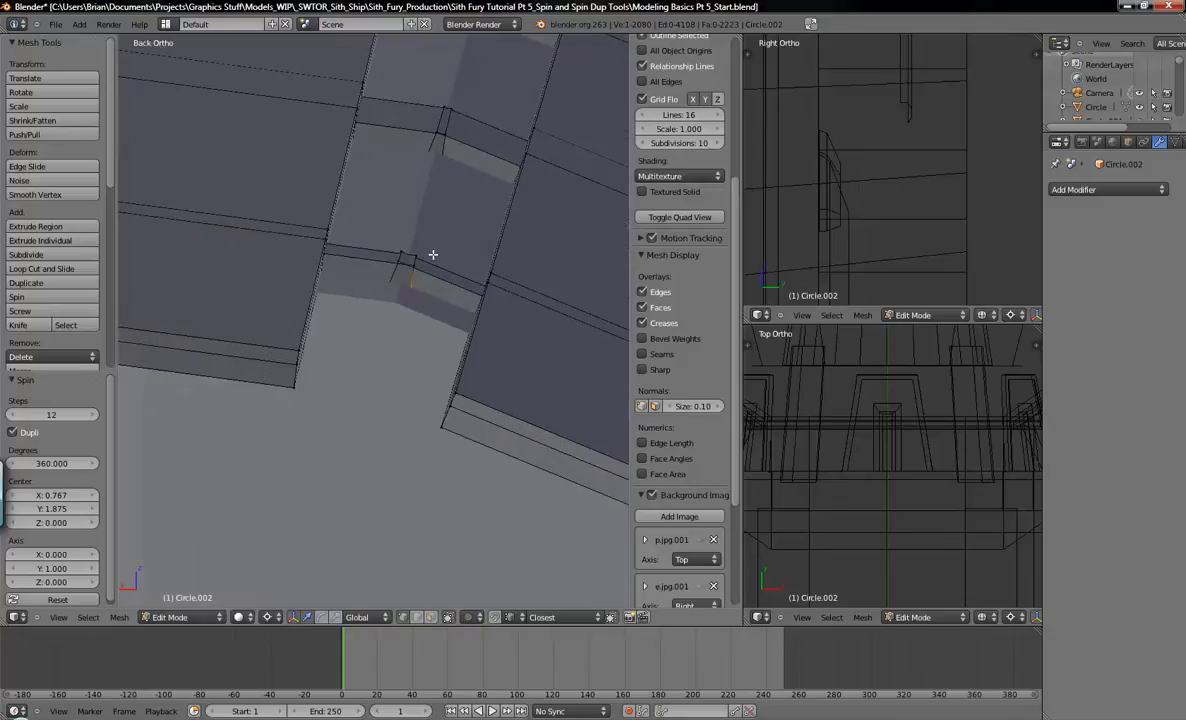
{"action": "middle_click_drag", "start_coordinate": [432, 255], "coordinate": [444, 272]}
{"action": "scroll", "coordinate": [424, 290], "scroll_direction": "up", "scroll_amount": 3}
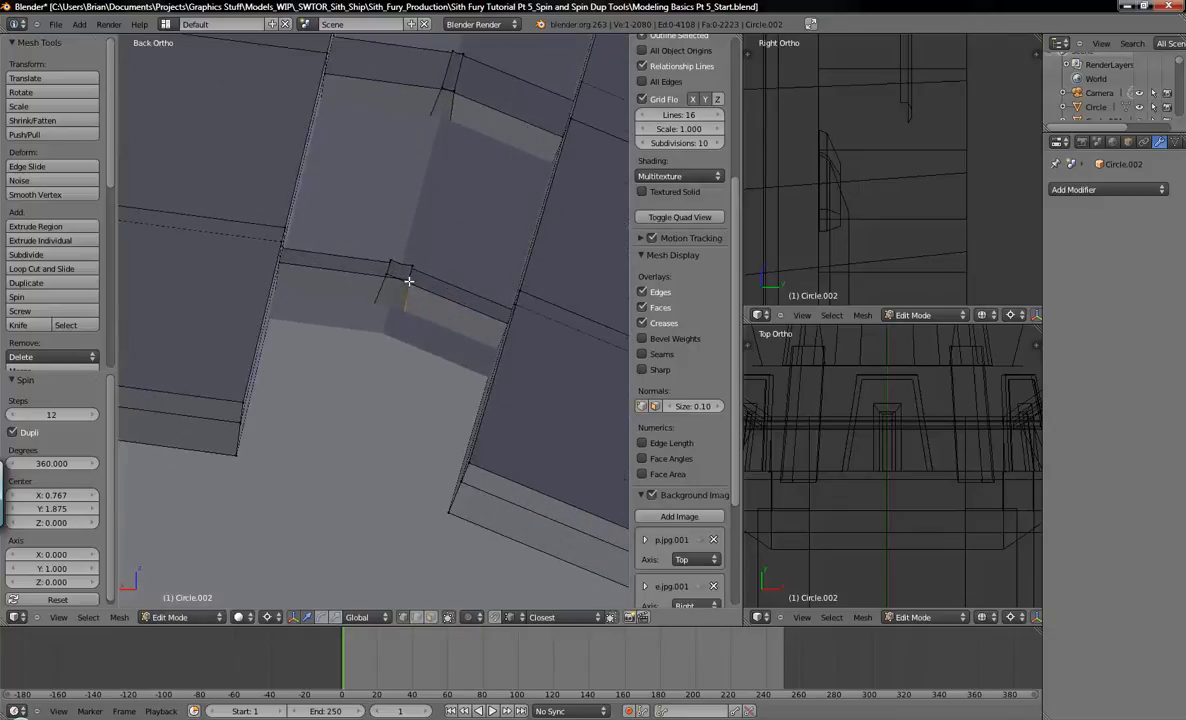
{"action": "right_click", "coordinate": [404, 301], "text": "alt"}
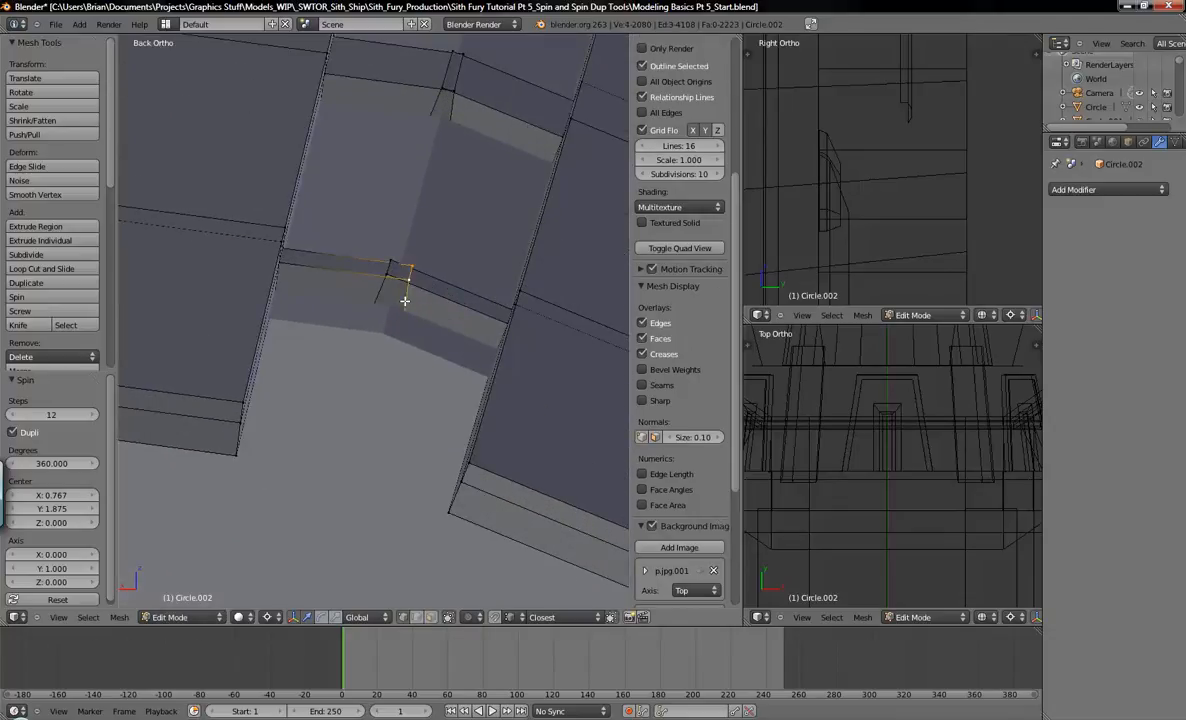
Step: Deselect all geometry and place the 3D cursor just inside the ring, below the gap beside the top panel
{"action": "key", "text": "a"}
{"action": "scroll", "coordinate": [439, 164], "scroll_direction": "down", "scroll_amount": 2}
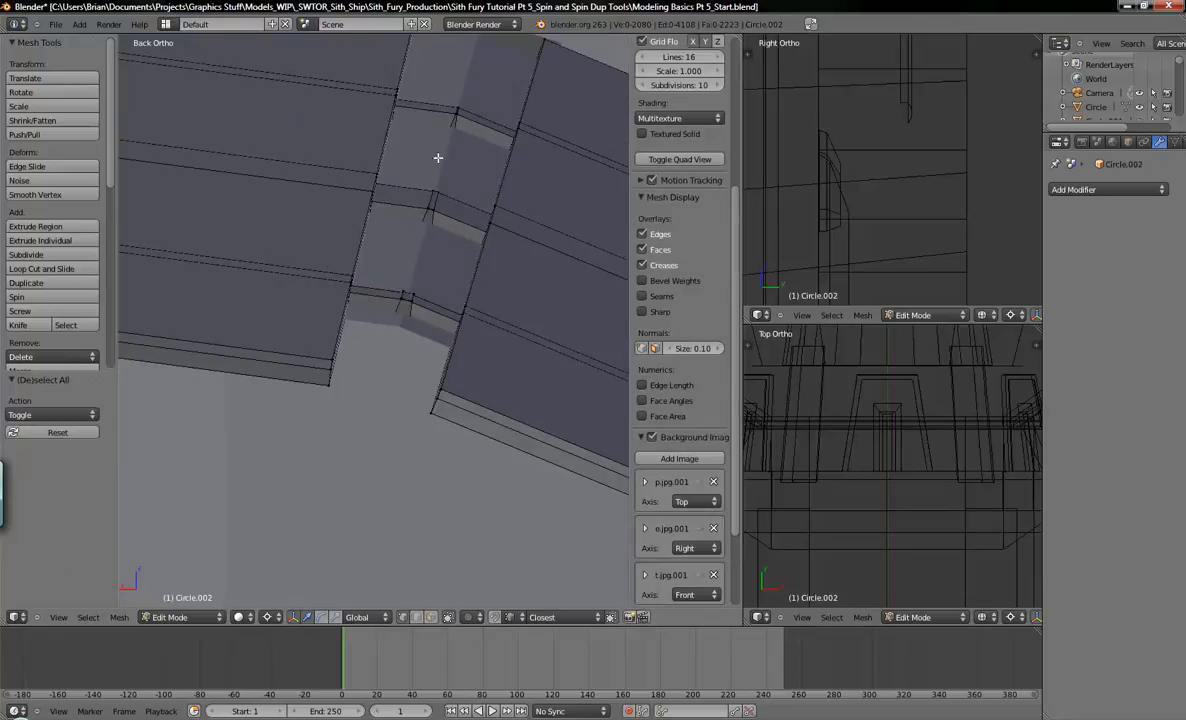
{"action": "middle_click_drag", "start_coordinate": [403, 340], "coordinate": [408, 257], "text": "shift"}
{"action": "scroll", "coordinate": [408, 257], "scroll_direction": "down", "scroll_amount": 3}
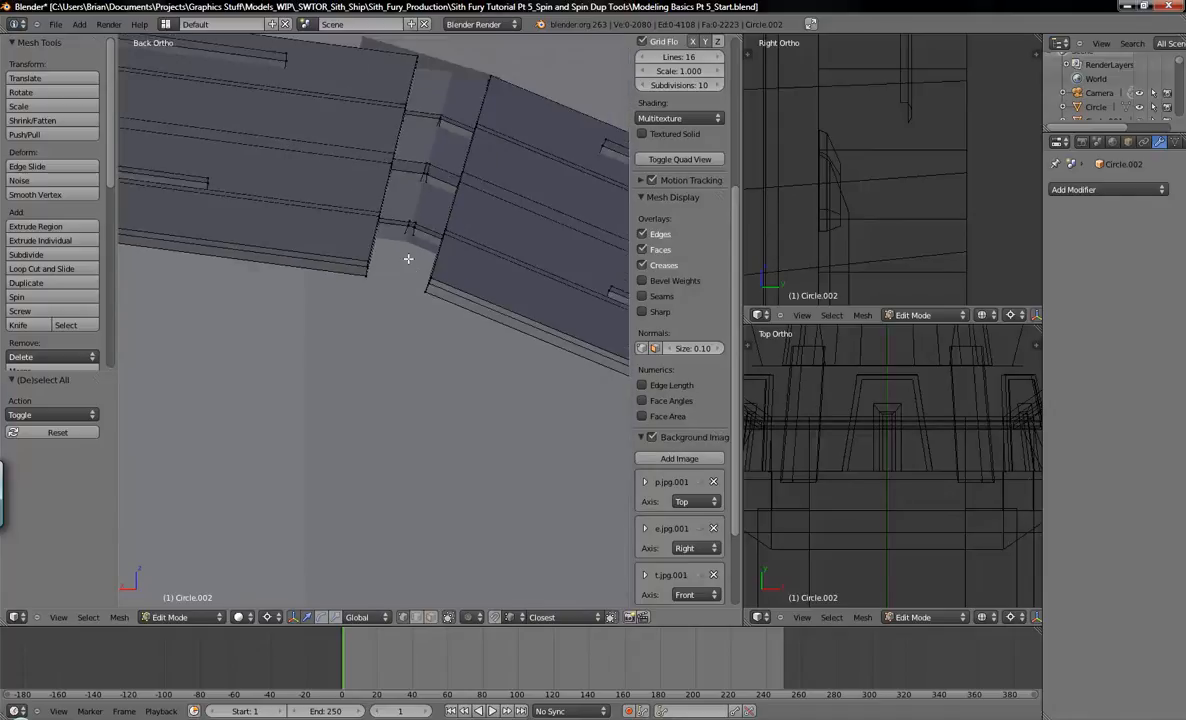
{"action": "left_click", "coordinate": [275, 385]}
{"action": "middle_click_drag", "start_coordinate": [309, 419], "coordinate": [436, 238], "text": "shift"}
{"action": "scroll", "coordinate": [402, 347], "scroll_direction": "down", "scroll_amount": 8}
{"action": "middle_click_drag", "start_coordinate": [416, 434], "coordinate": [423, 278], "text": "shift"}
{"action": "scroll", "coordinate": [413, 349], "scroll_direction": "down", "scroll_amount": 3}
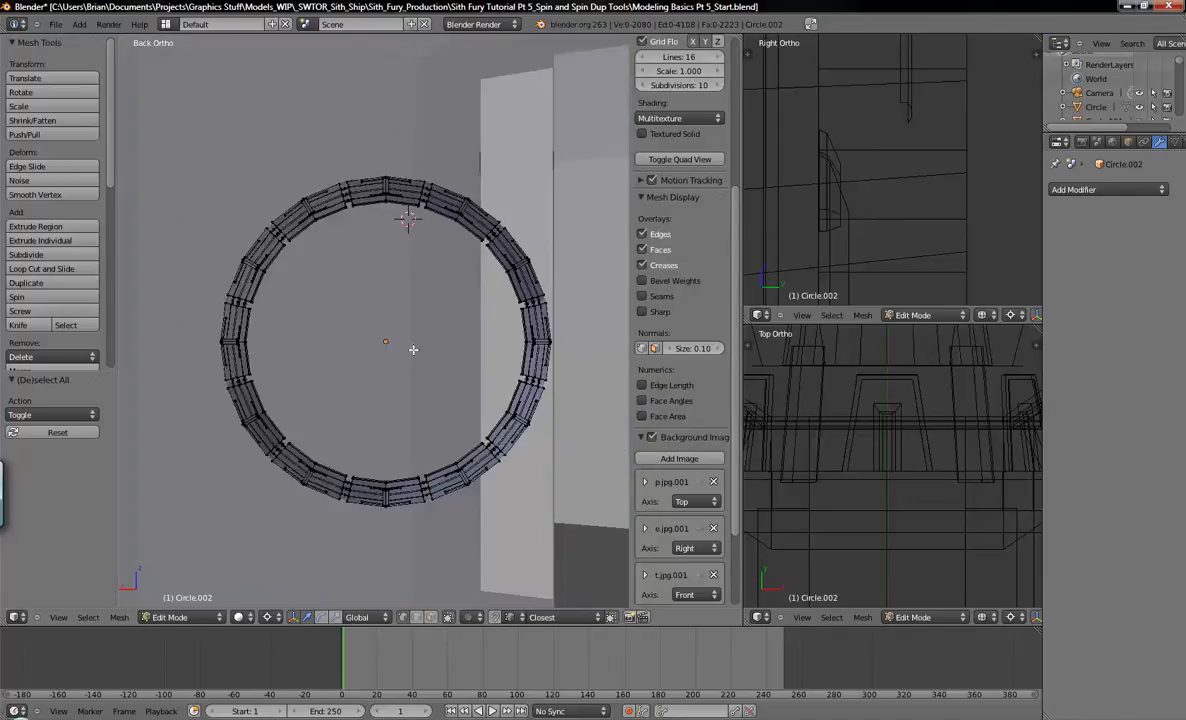
Step: Leave Edit Mode and snap the 3D cursor to the origin of the panel ring (Circle.002)
{"action": "key", "text": "Tab"}
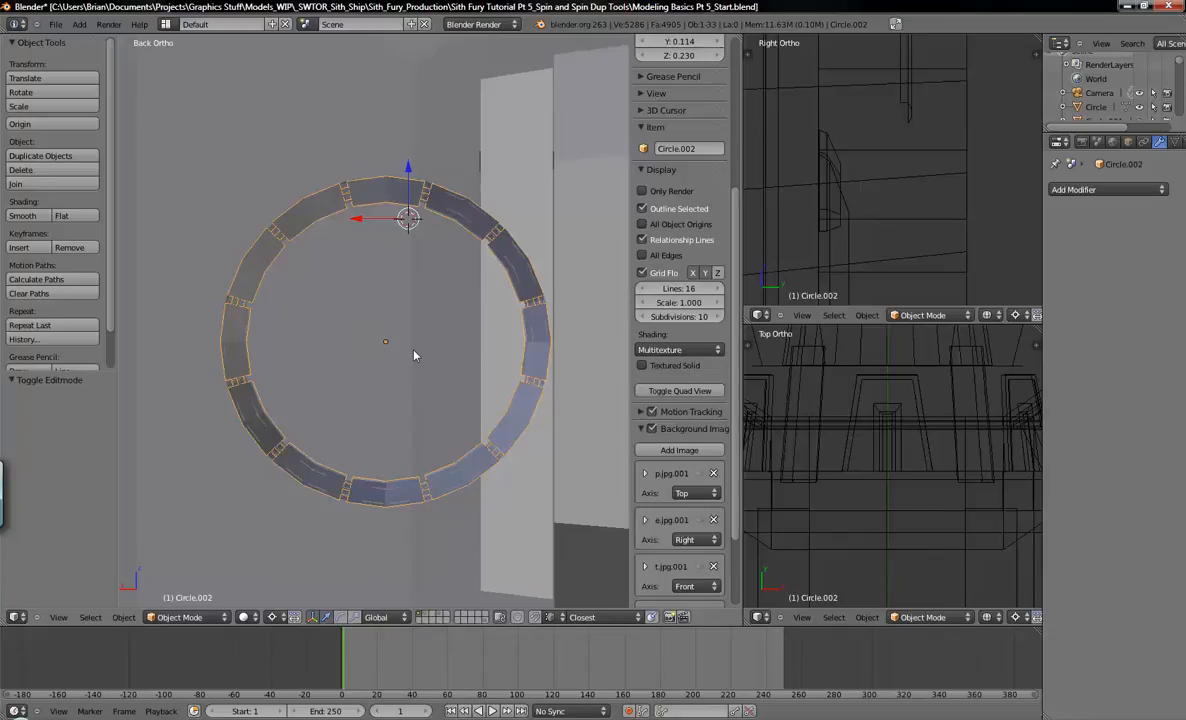
{"action": "key", "text": "shift+s"}
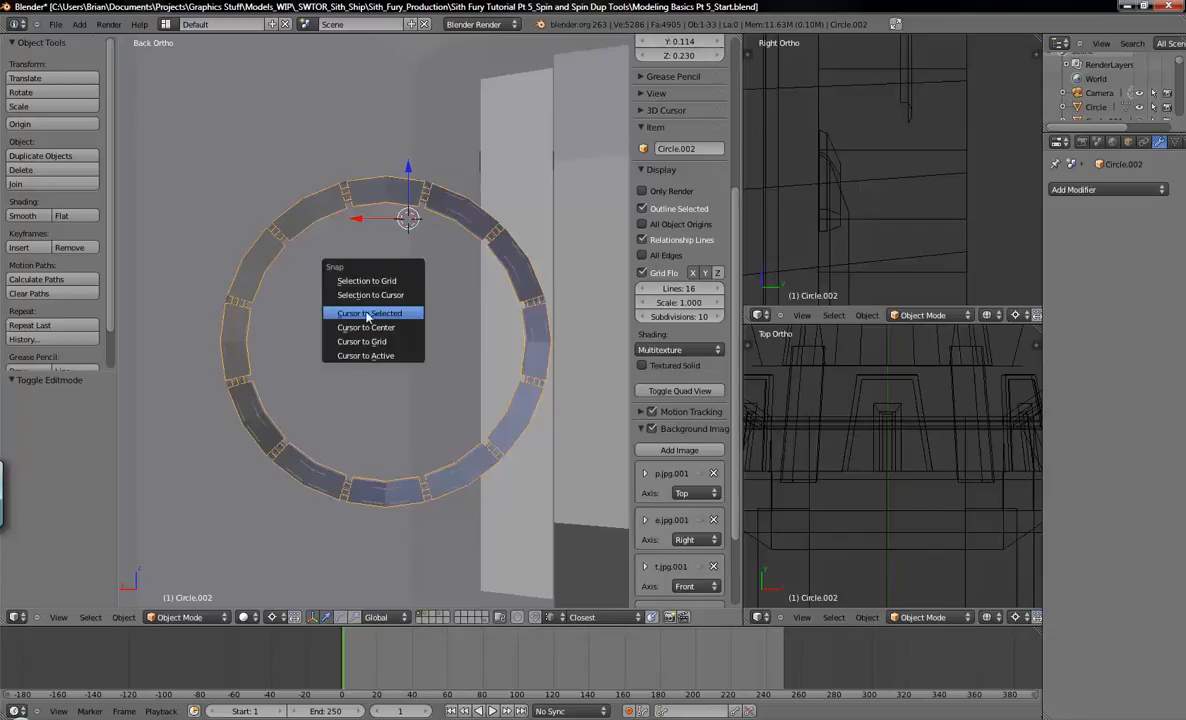
{"action": "left_click", "coordinate": [368, 314]}
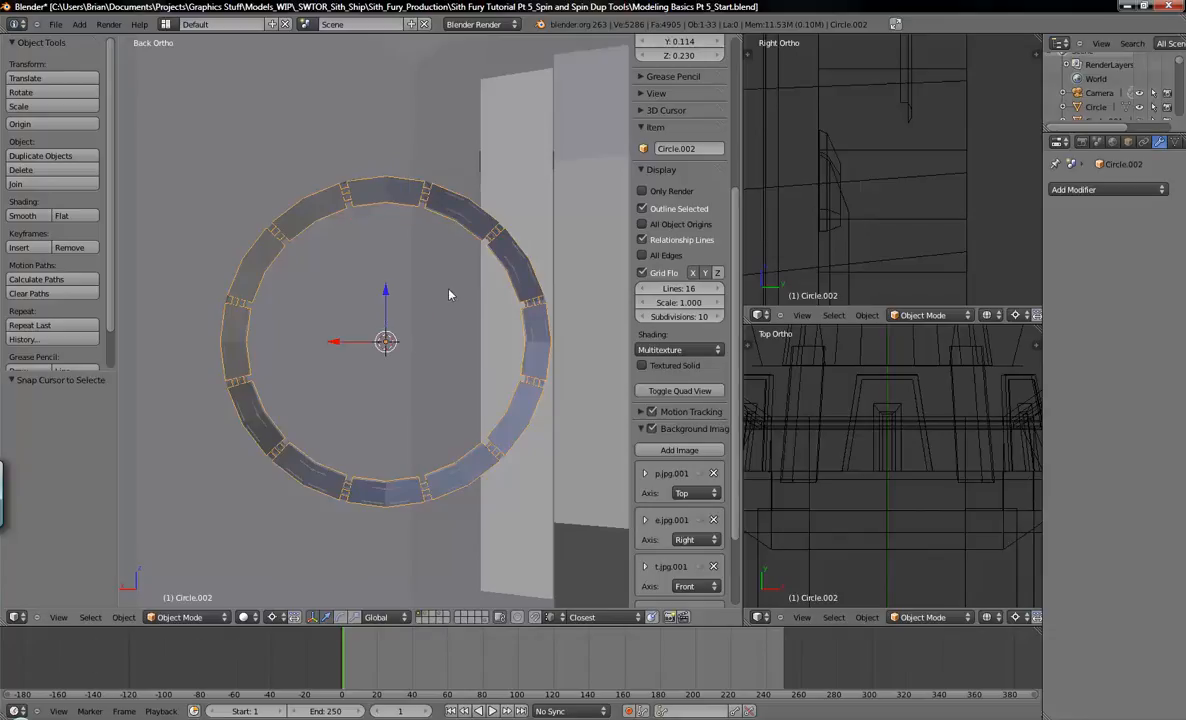
Step: Remove doubled vertices from the entire panel ring's geometry, then return to Object Mode
{"action": "key", "text": "Tab"}
{"action": "key", "text": "a"}
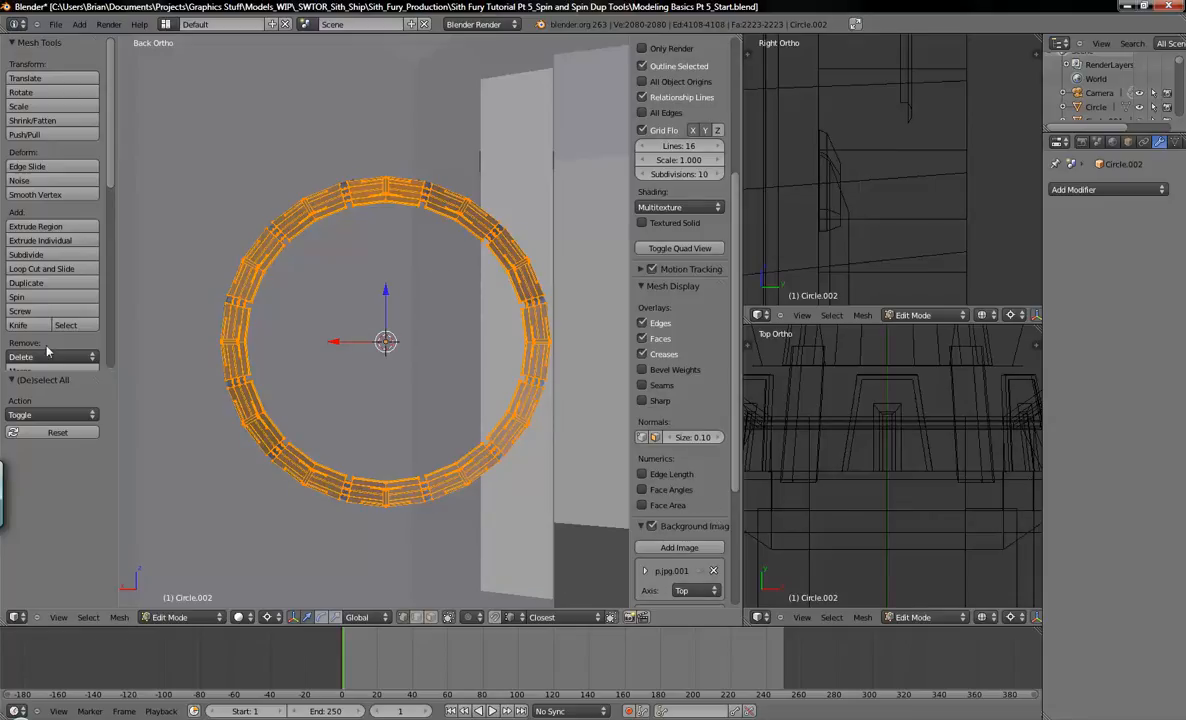
{"action": "scroll", "coordinate": [45, 300], "scroll_direction": "down", "scroll_amount": 3}
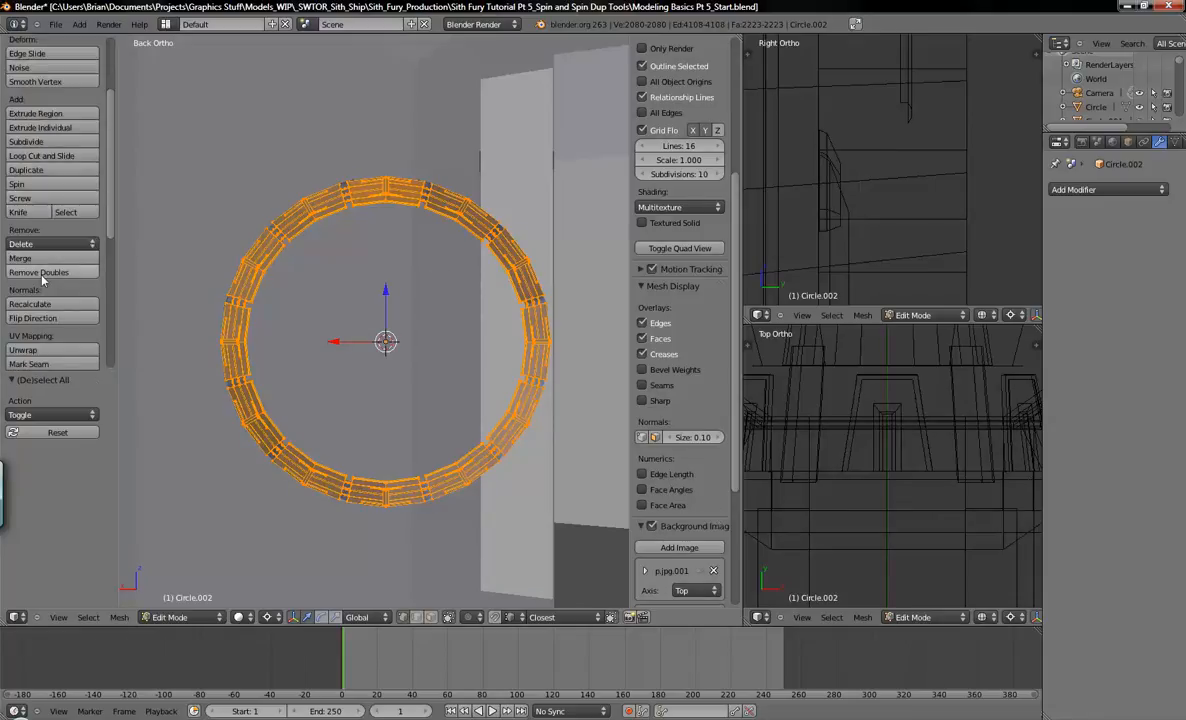
{"action": "left_click", "coordinate": [40, 271]}
{"action": "key", "text": "a"}
{"action": "middle_click_drag", "start_coordinate": [471, 265], "coordinate": [405, 363]}
{"action": "key", "text": "Tab"}
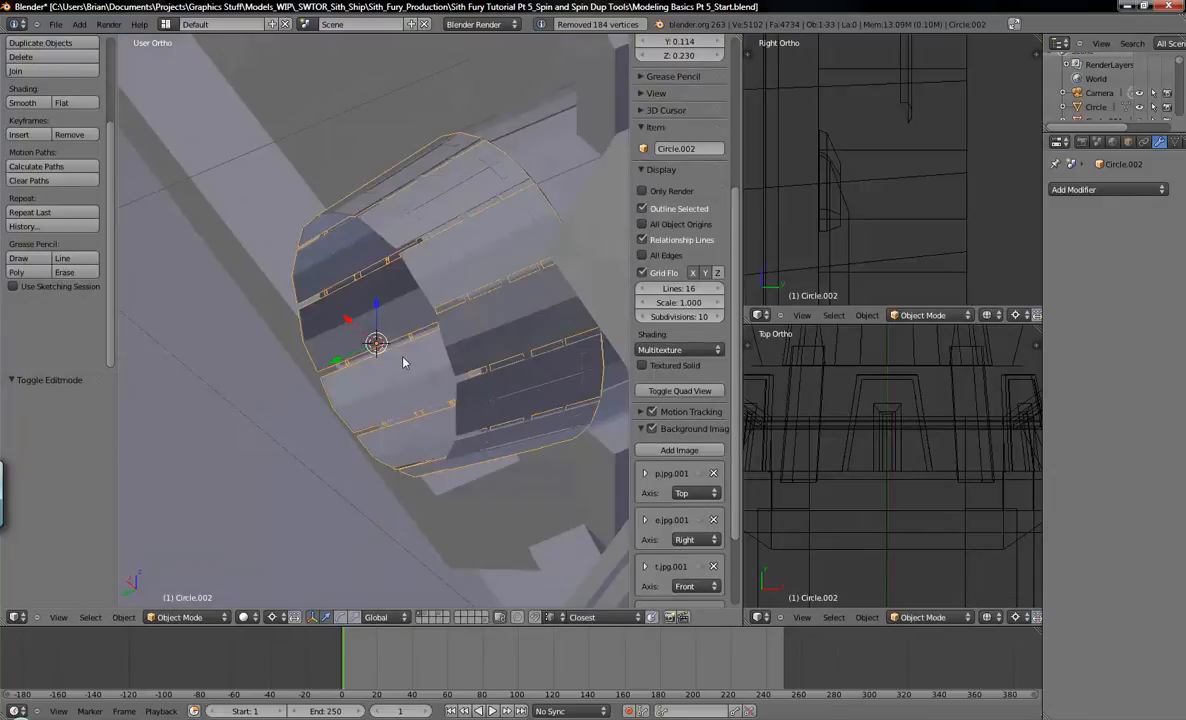
Step: Examine the cleaned-up panel ring from outside and inside, then leave it deselected in Object Mode
{"action": "scroll", "coordinate": [463, 315], "scroll_direction": "up", "scroll_amount": 4}
{"action": "middle_click_drag", "start_coordinate": [463, 315], "coordinate": [371, 259]}
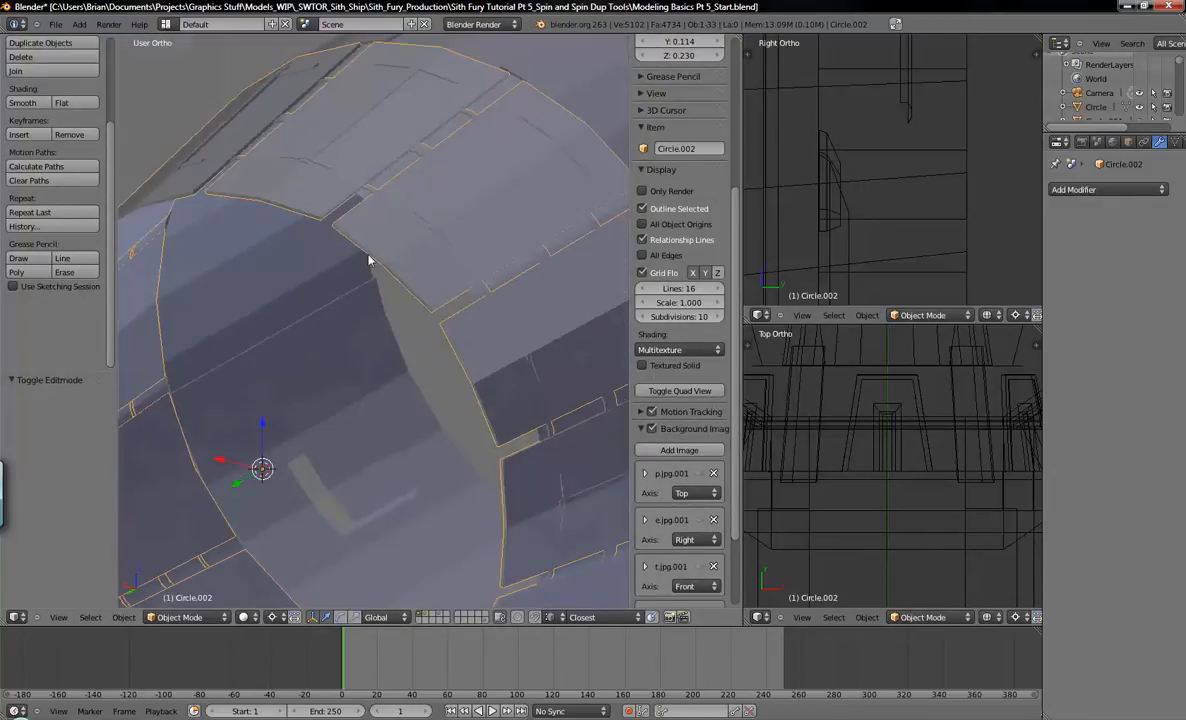
{"action": "scroll", "coordinate": [373, 257], "scroll_direction": "down", "scroll_amount": 7}
{"action": "middle_click_drag", "start_coordinate": [476, 302], "coordinate": [422, 296], "text": "shift"}
{"action": "key", "text": "Tab"}
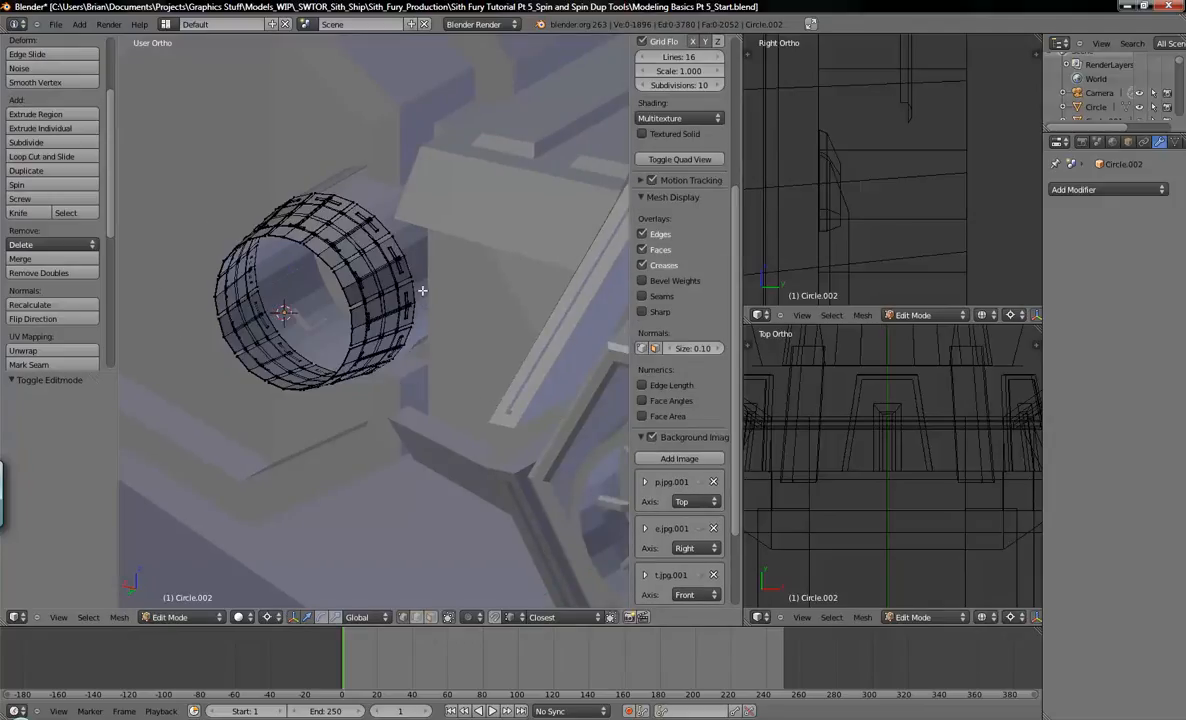
{"action": "key", "text": "a"}
{"action": "key", "text": "Tab"}
Step: Compare the hexagonal engine with its reference screenshot in Windows Photo Gallery, studying the concentric rings behind the spokes, then return to Blender
{"action": "middle_click_drag", "start_coordinate": [504, 337], "coordinate": [368, 283], "text": "shift"}
{"action": "scroll", "coordinate": [530, 375], "scroll_direction": "down", "scroll_amount": 2}
{"action": "middle_click_drag", "start_coordinate": [536, 378], "coordinate": [419, 310], "text": "shift"}
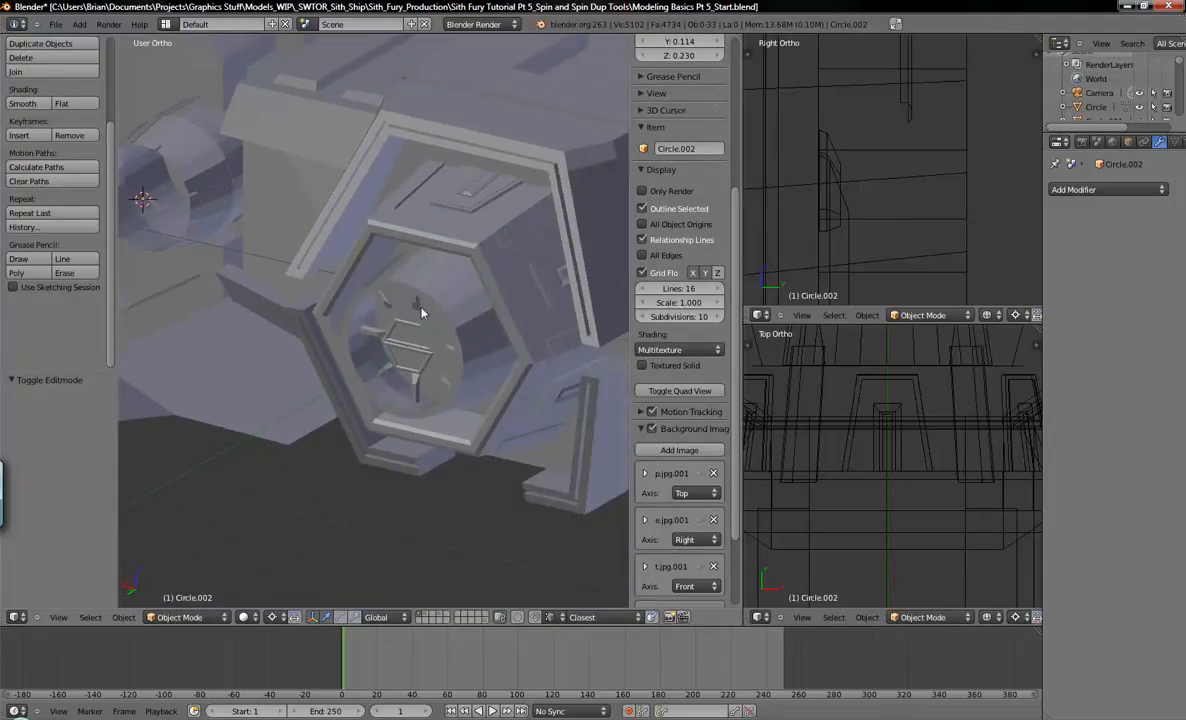
{"action": "middle_click_drag", "start_coordinate": [522, 358], "coordinate": [473, 355], "text": "shift"}
{"action": "mouse_move", "coordinate": [382, 318]}
{"action": "middle_mouse_down"}
{"action": "mouse_move", "coordinate": [397, 283]}
{"action": "mouse_move", "coordinate": [418, 296]}
{"action": "mouse_move", "coordinate": [378, 336]}
{"action": "middle_mouse_up"}
{"action": "key", "text": "alt+Tab"}
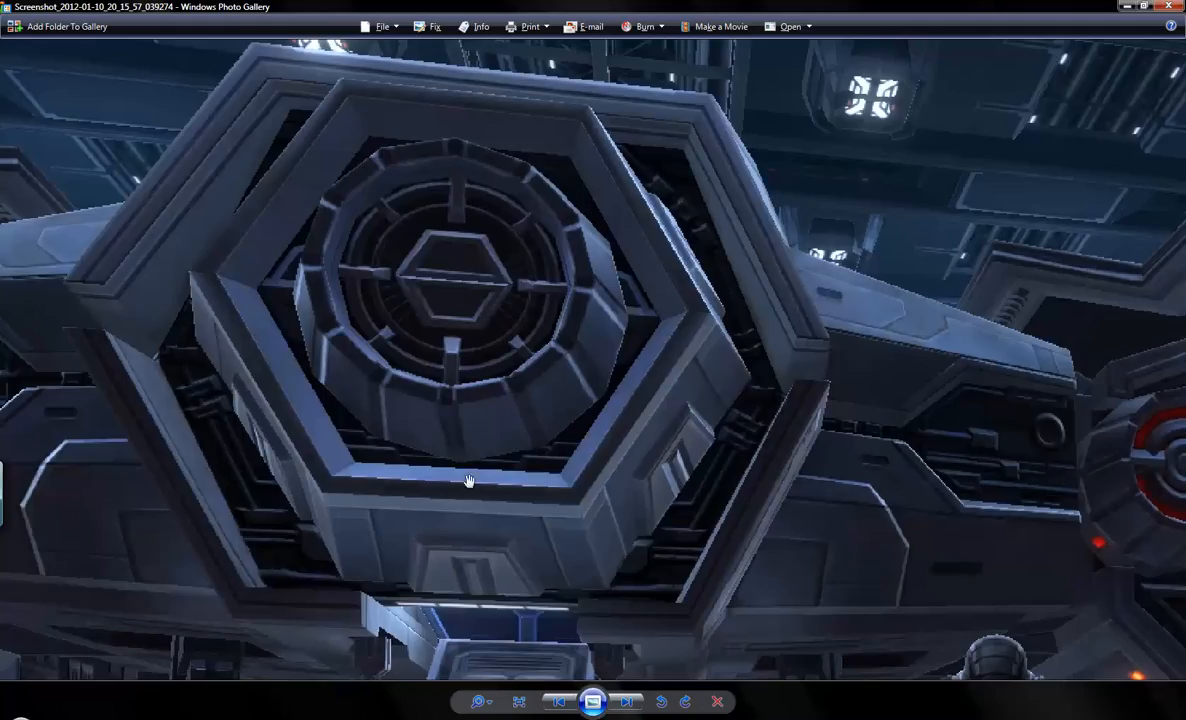
{"action": "scroll", "coordinate": [408, 200], "scroll_direction": "up", "scroll_amount": 3}
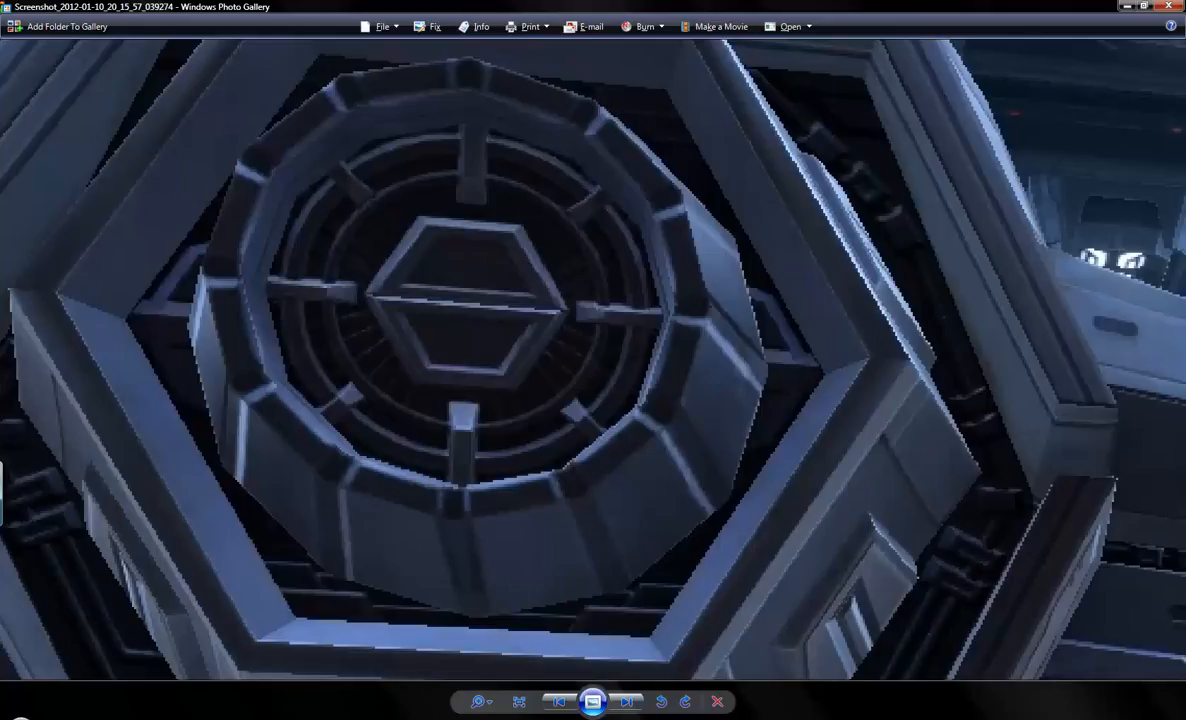
{"action": "mouse_move", "coordinate": [370, 719]}
{"action": "left_click", "coordinate": [370, 680]}
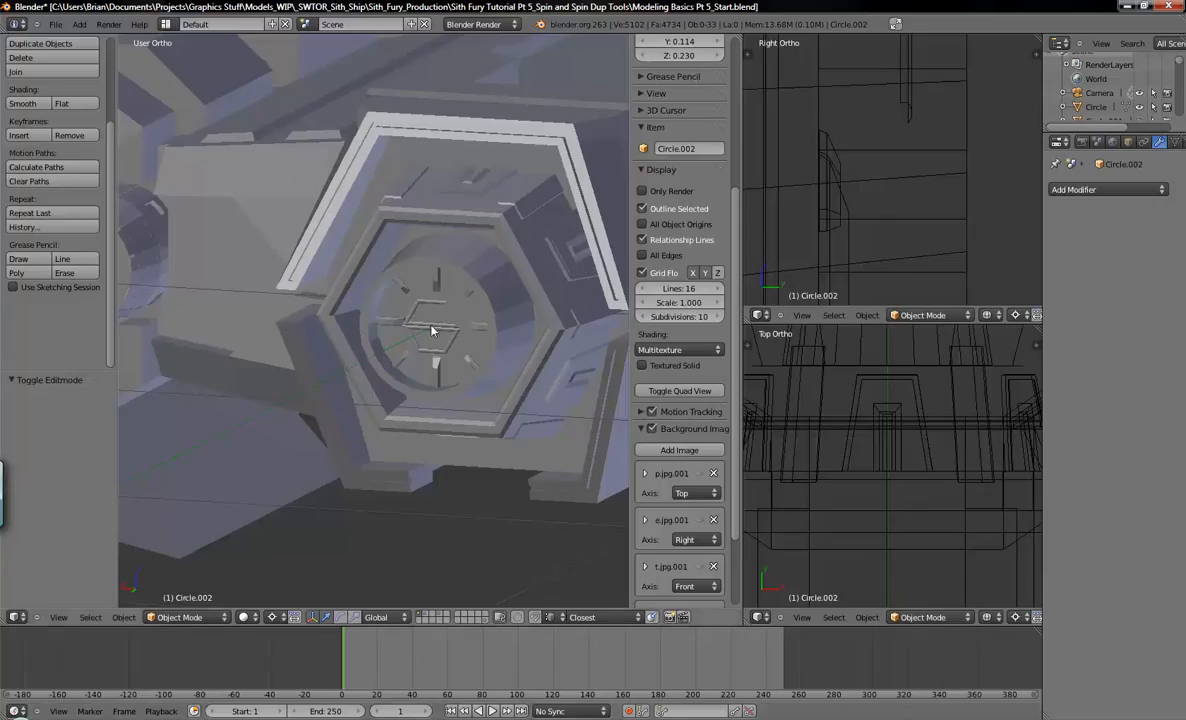
Step: Move the spoke blocks (Cube.025) and the surrounding round engine housing (Circle.006) to layer 3 and display only that layer
{"action": "scroll", "coordinate": [432, 325], "scroll_direction": "up", "scroll_amount": 3}
{"action": "middle_click_drag", "start_coordinate": [432, 325], "coordinate": [418, 334]}
{"action": "scroll", "coordinate": [418, 334], "scroll_direction": "down", "scroll_amount": 7}
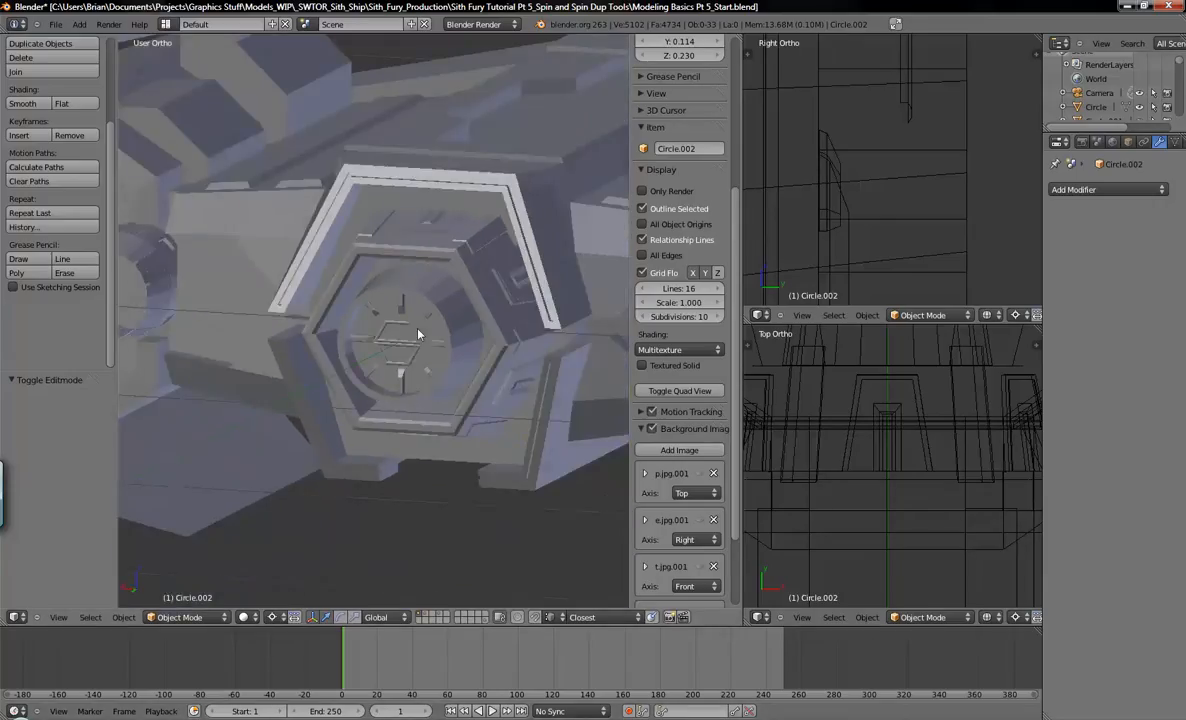
{"action": "scroll", "coordinate": [410, 316], "scroll_direction": "up", "scroll_amount": 5}
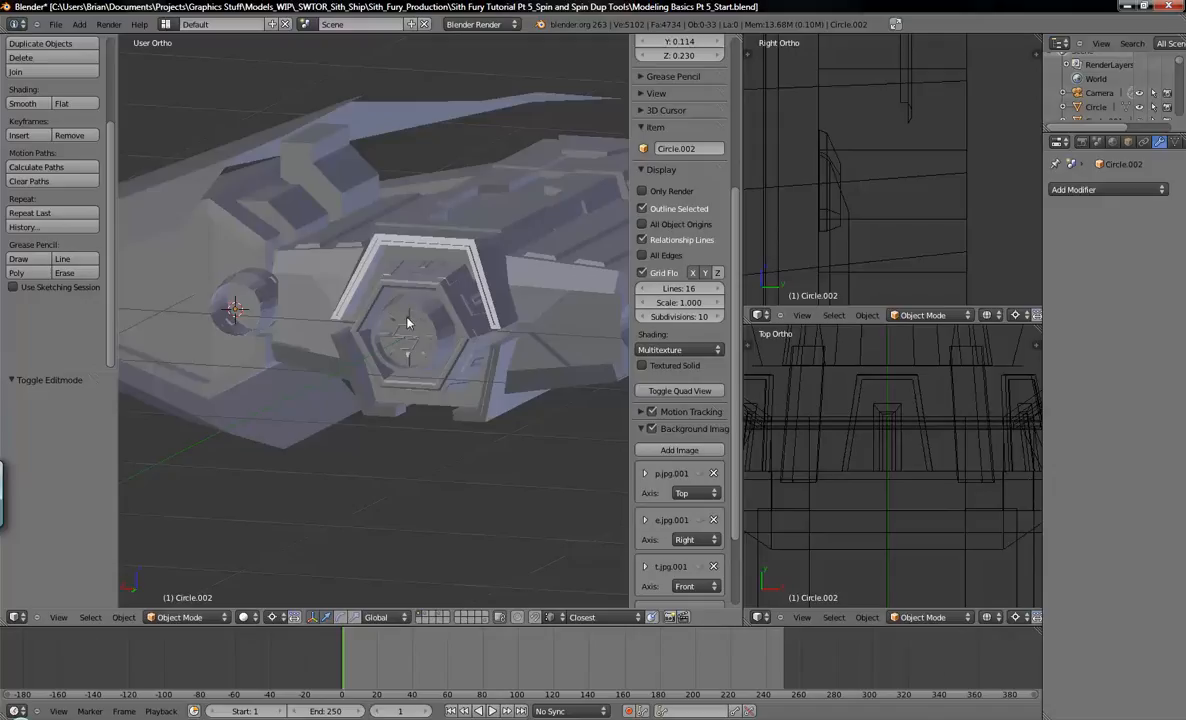
{"action": "right_click", "coordinate": [410, 357]}
{"action": "right_click", "coordinate": [405, 360]}
{"action": "right_click", "coordinate": [403, 327]}
{"action": "scroll", "coordinate": [401, 325], "scroll_direction": "up", "scroll_amount": 3}
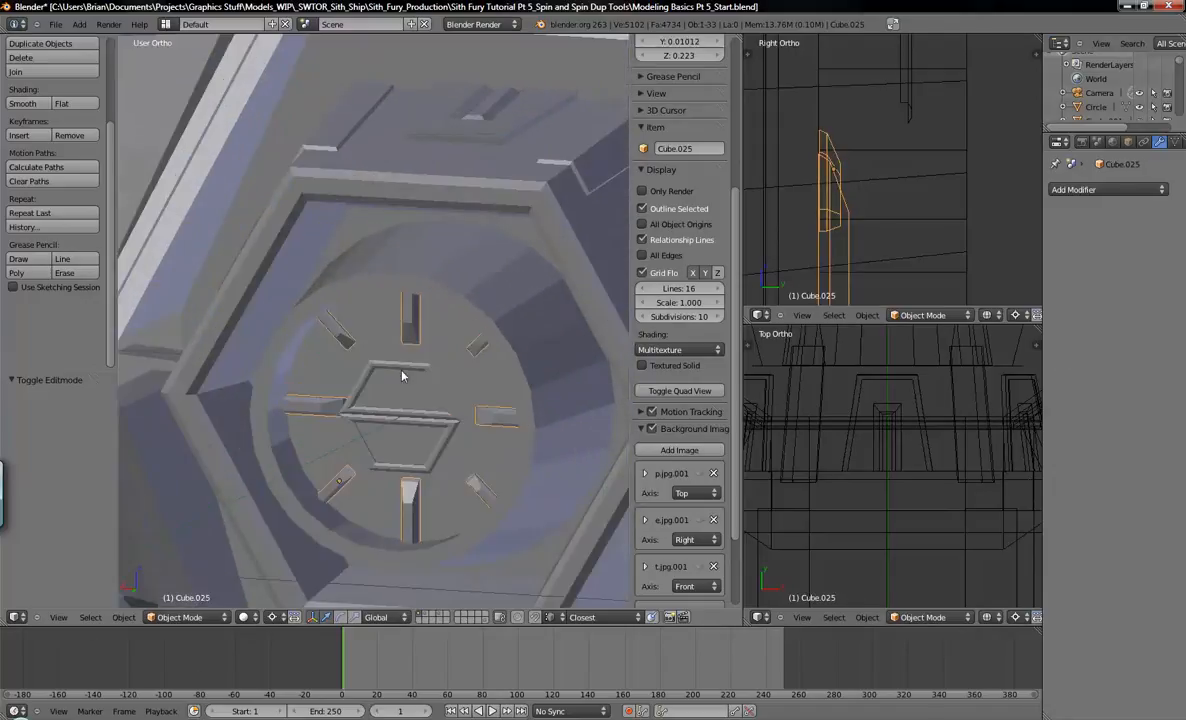
{"action": "right_click", "coordinate": [429, 275]}
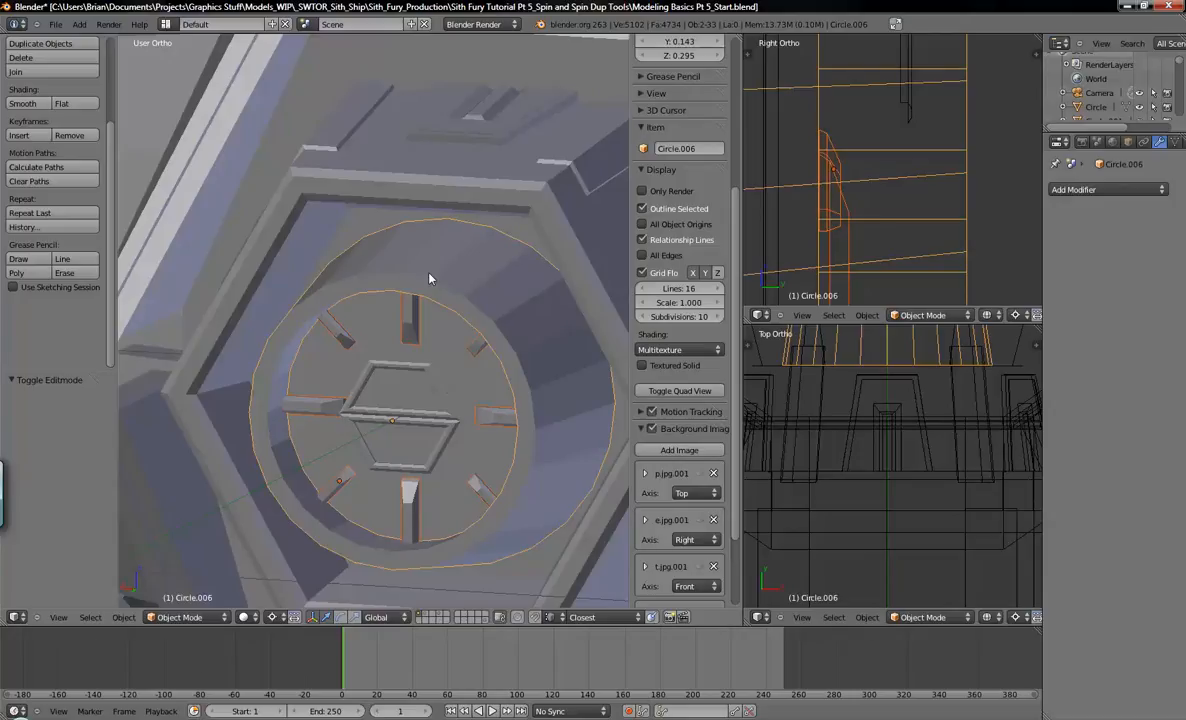
{"action": "scroll", "coordinate": [424, 359], "scroll_direction": "down", "scroll_amount": 2}
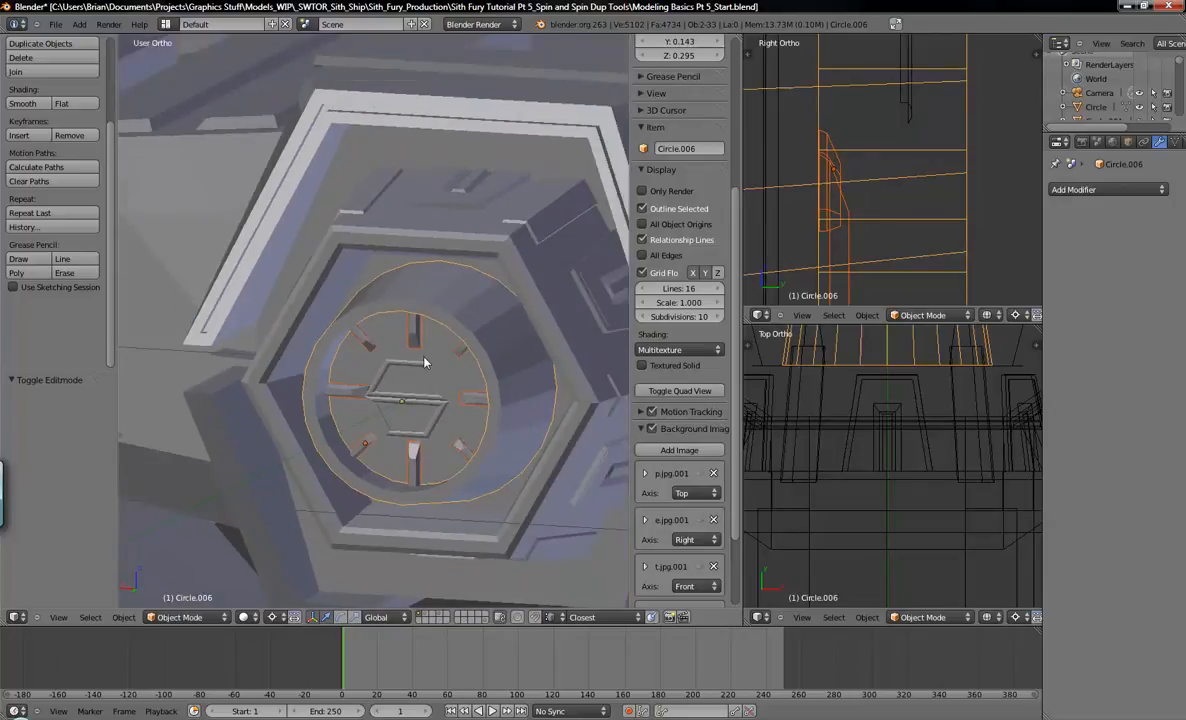
{"action": "key", "text": "m"}
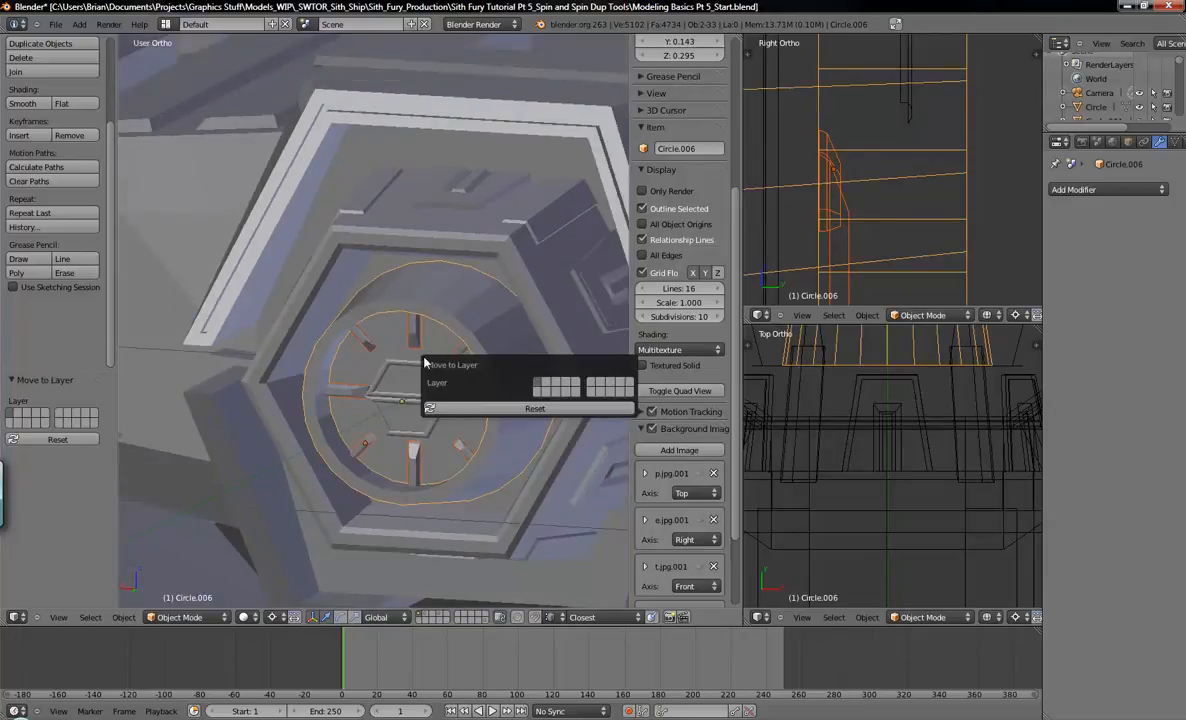
{"action": "key", "text": "3"}
{"action": "key", "text": "Return"}
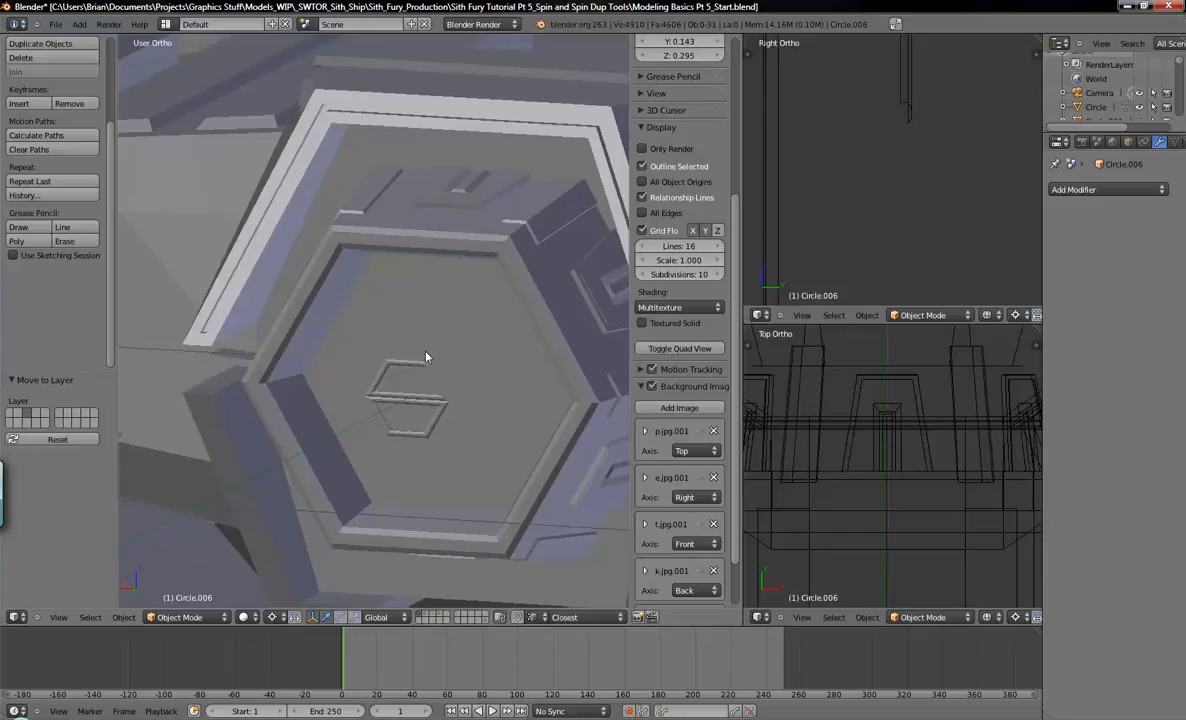
{"action": "key", "text": "3"}
{"action": "key", "text": "KP_Decimal"}
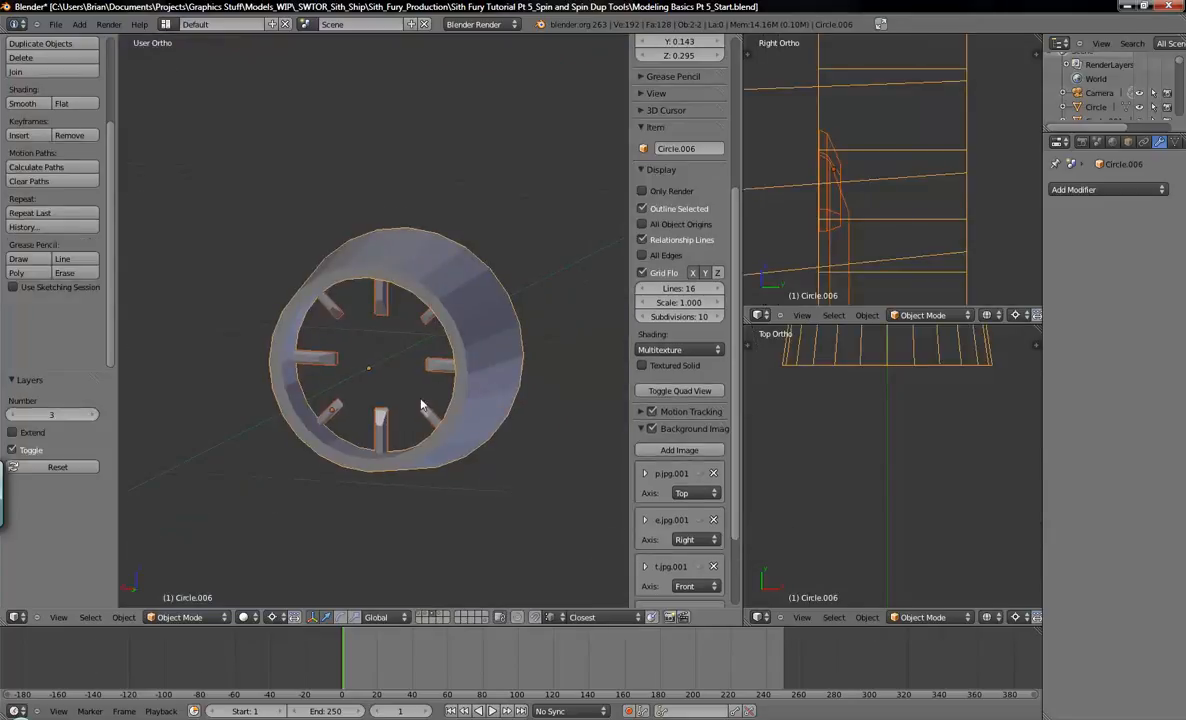
Step: Snap the 3D cursor to the origin of the round engine housing (Circle.006)
{"action": "scroll", "coordinate": [417, 404], "scroll_direction": "up", "scroll_amount": 4}
{"action": "scroll", "coordinate": [905, 262], "scroll_direction": "down", "scroll_amount": 4}
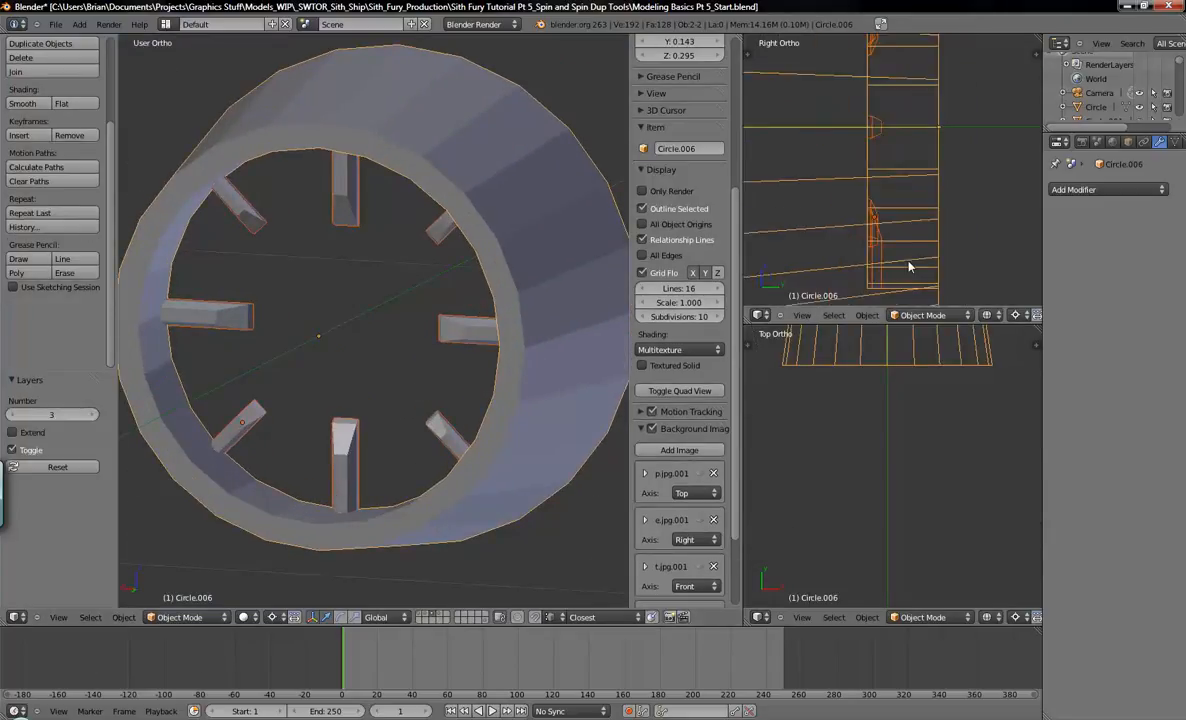
{"action": "scroll", "coordinate": [910, 202], "scroll_direction": "down", "scroll_amount": 2}
{"action": "key", "text": "a"}
{"action": "middle_click_drag", "start_coordinate": [910, 252], "coordinate": [923, 221], "text": "shift"}
{"action": "scroll", "coordinate": [413, 314], "scroll_direction": "down", "scroll_amount": 2}
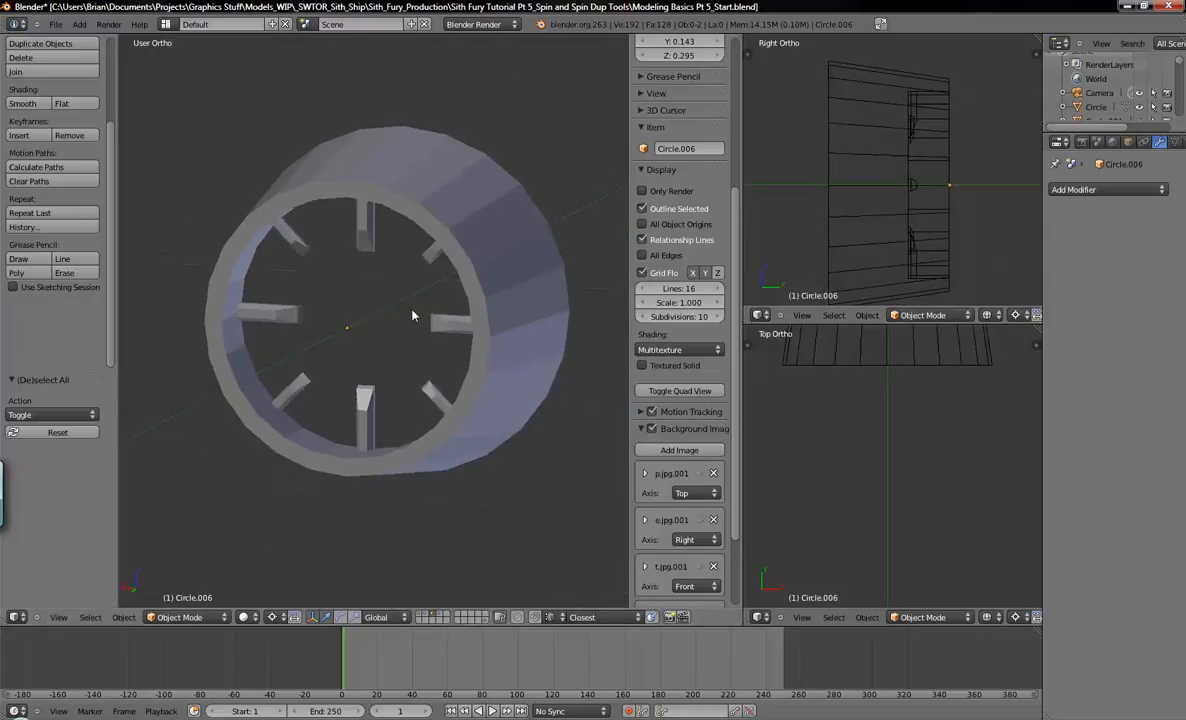
{"action": "right_click", "coordinate": [414, 232]}
{"action": "key", "text": "shift+s"}
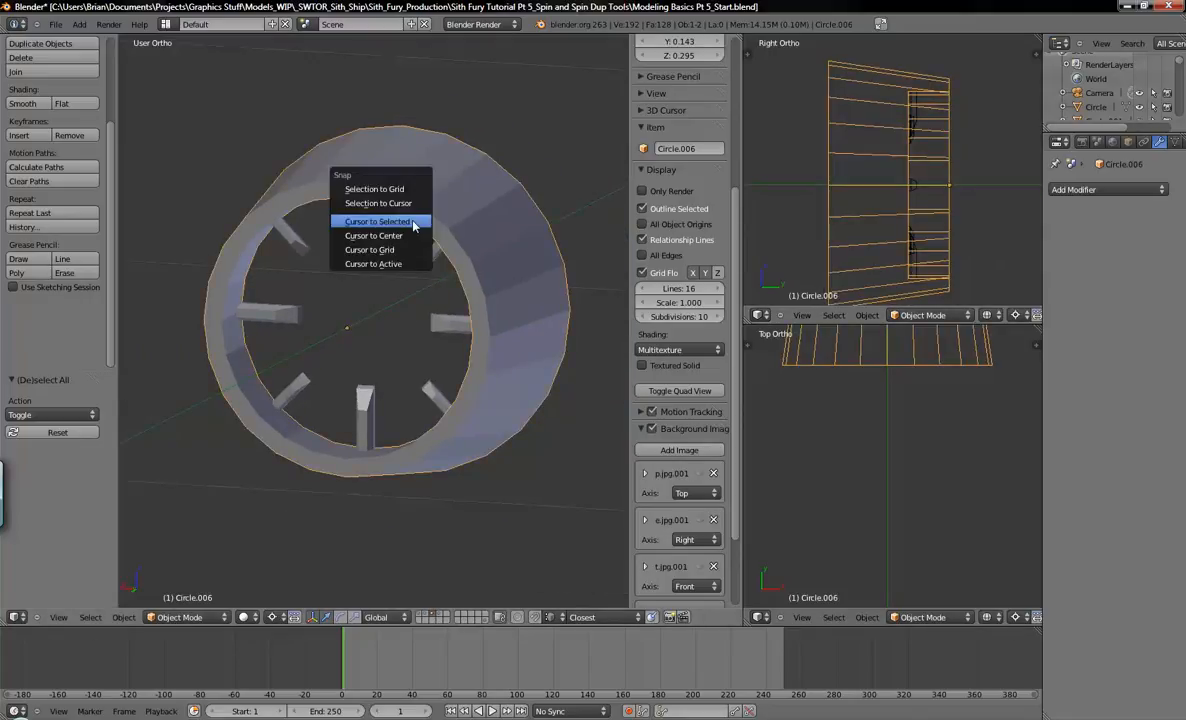
{"action": "left_click", "coordinate": [390, 222]}
{"action": "middle_click_drag", "start_coordinate": [424, 318], "coordinate": [430, 345]}
Step: Add a plane at the 3D cursor with nothing else selected and scale it down to about 0.093
{"action": "key", "text": "a"}
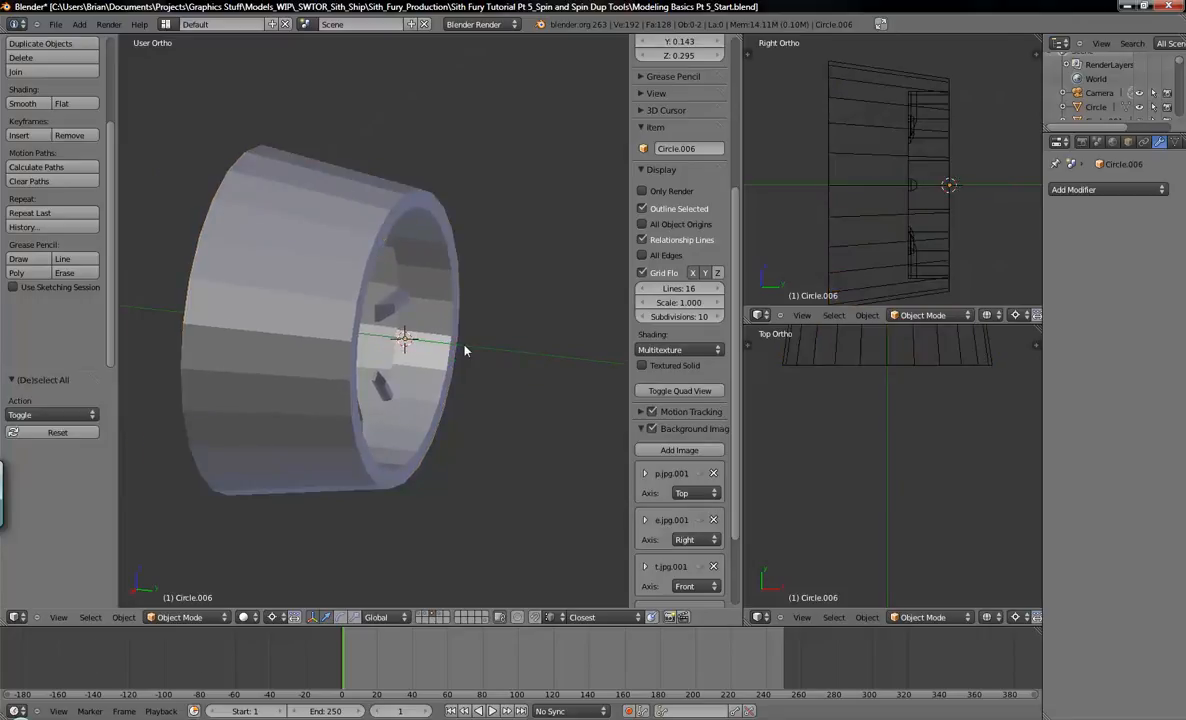
{"action": "key", "text": "shift+a"}
{"action": "mouse_move", "coordinate": [465, 347]}
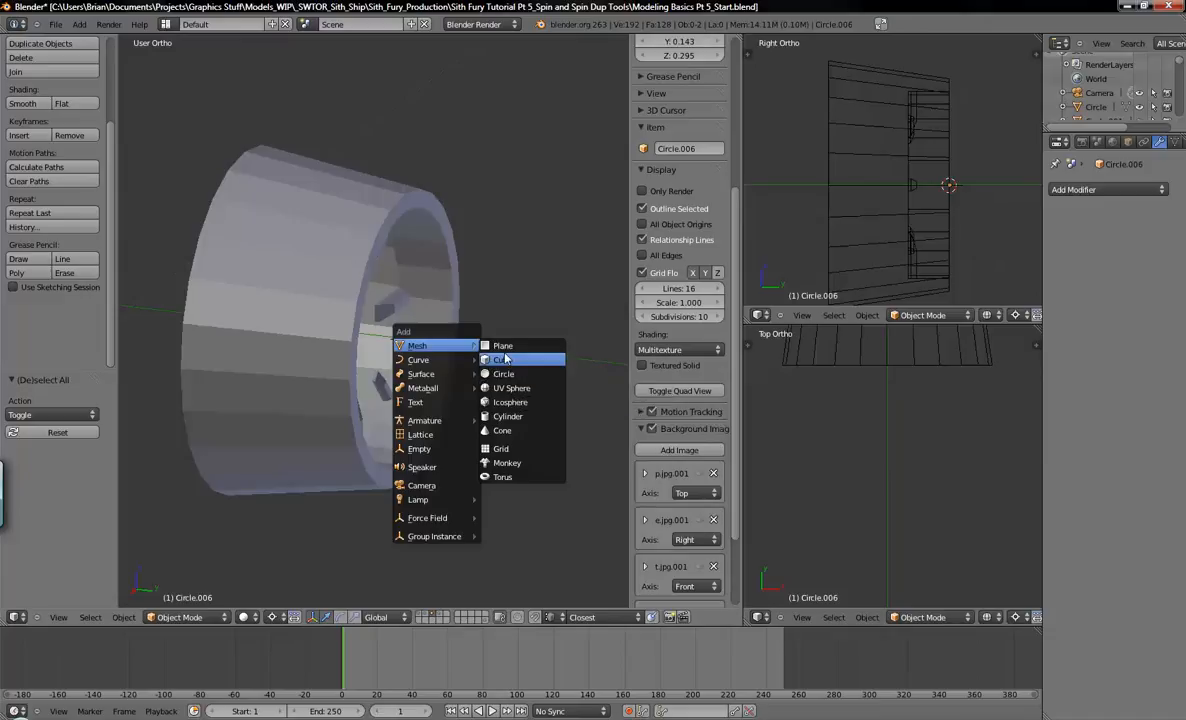
{"action": "left_click", "coordinate": [503, 347]}
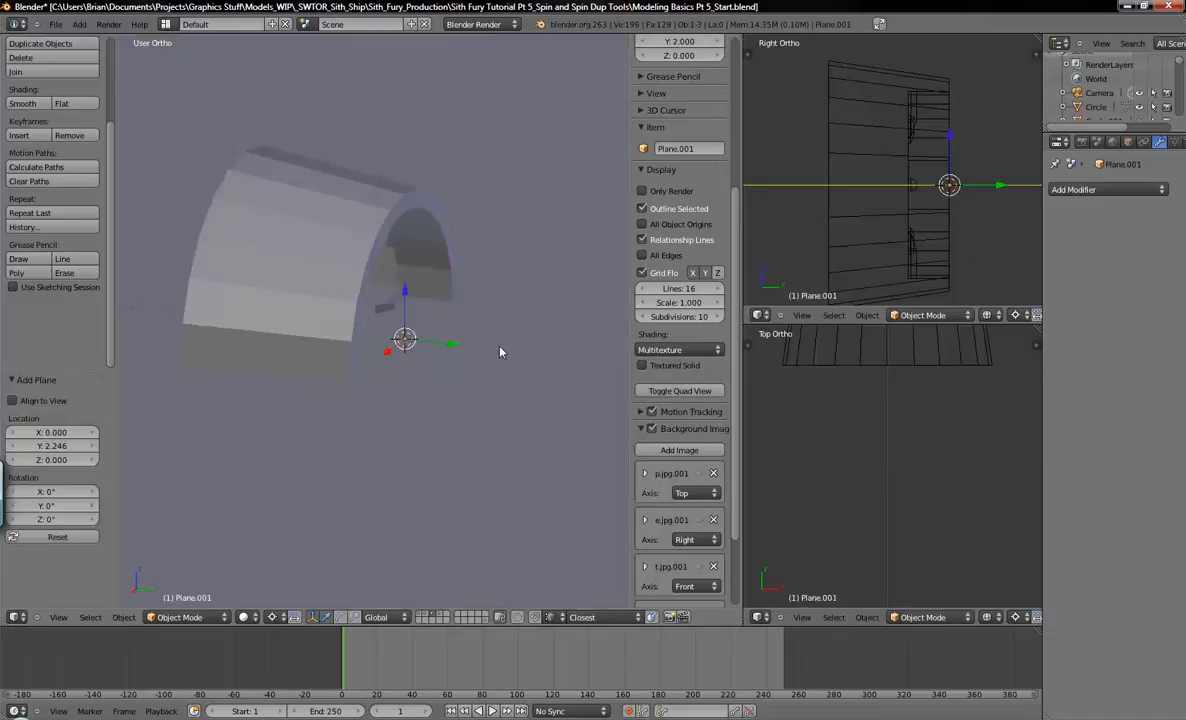
{"action": "key", "text": "s"}
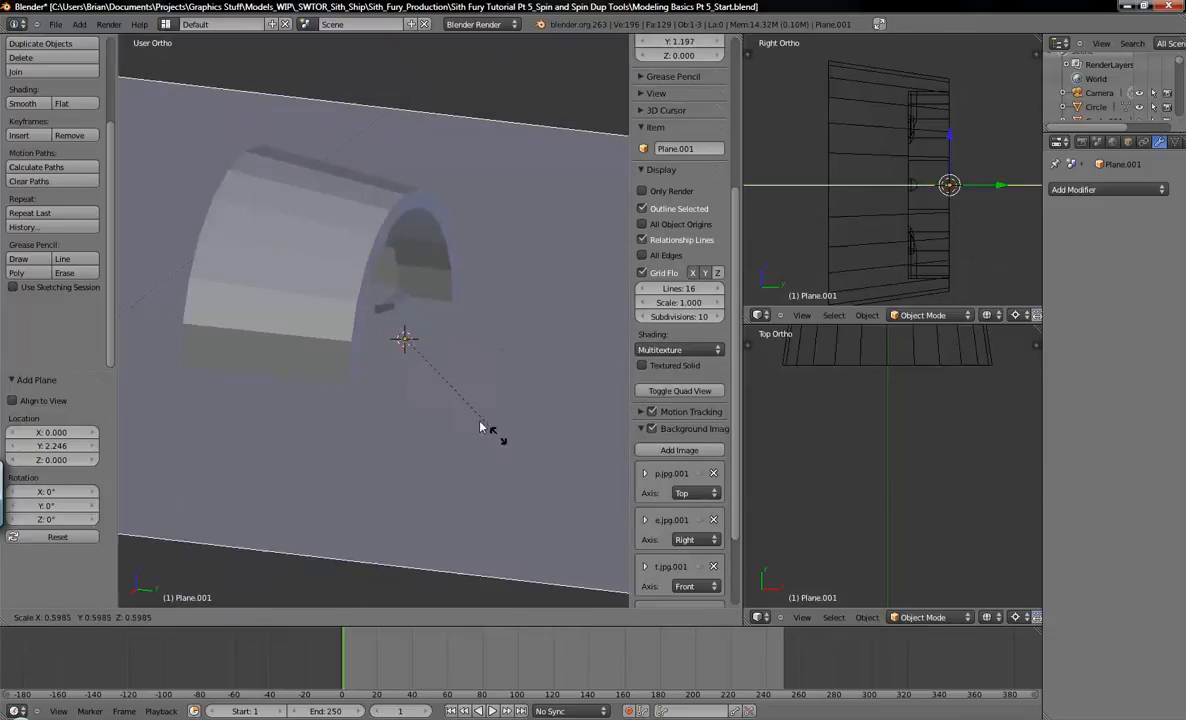
{"action": "left_click", "coordinate": [419, 367]}
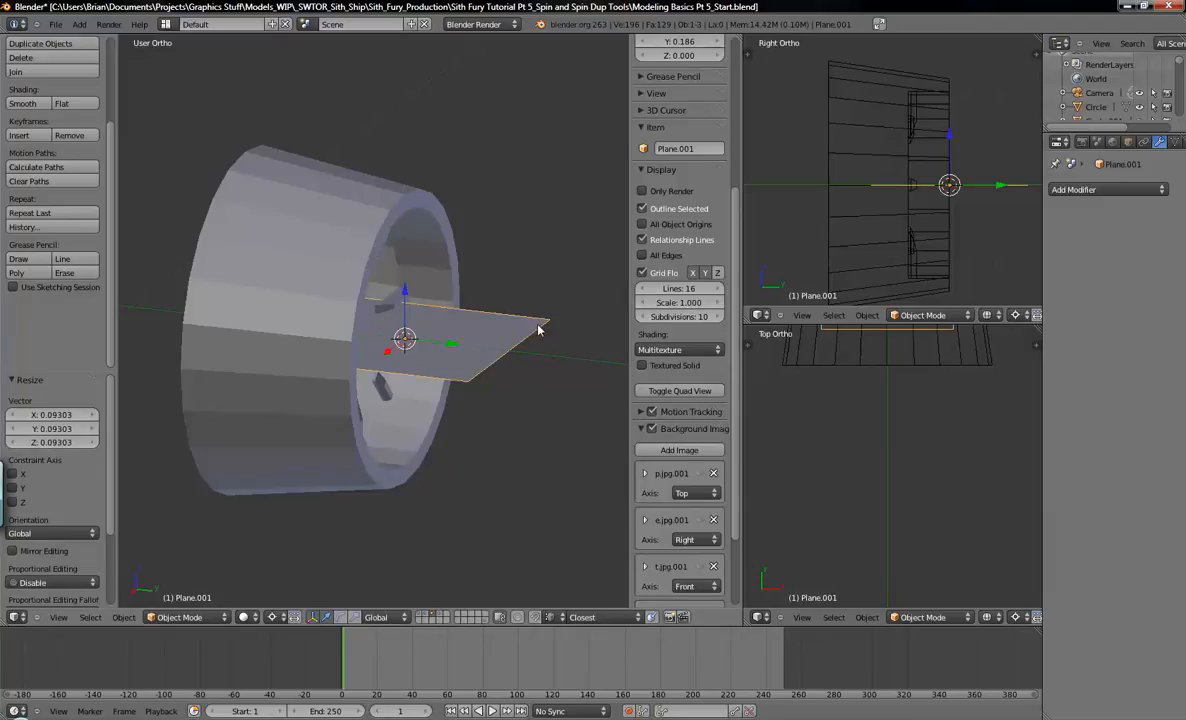
Step: Rotate the plane 90 degrees around the Y axis so it stands upright in the housing's opening
{"action": "middle_click_drag", "start_coordinate": [500, 306], "coordinate": [364, 339]}
{"action": "key", "text": "r"}
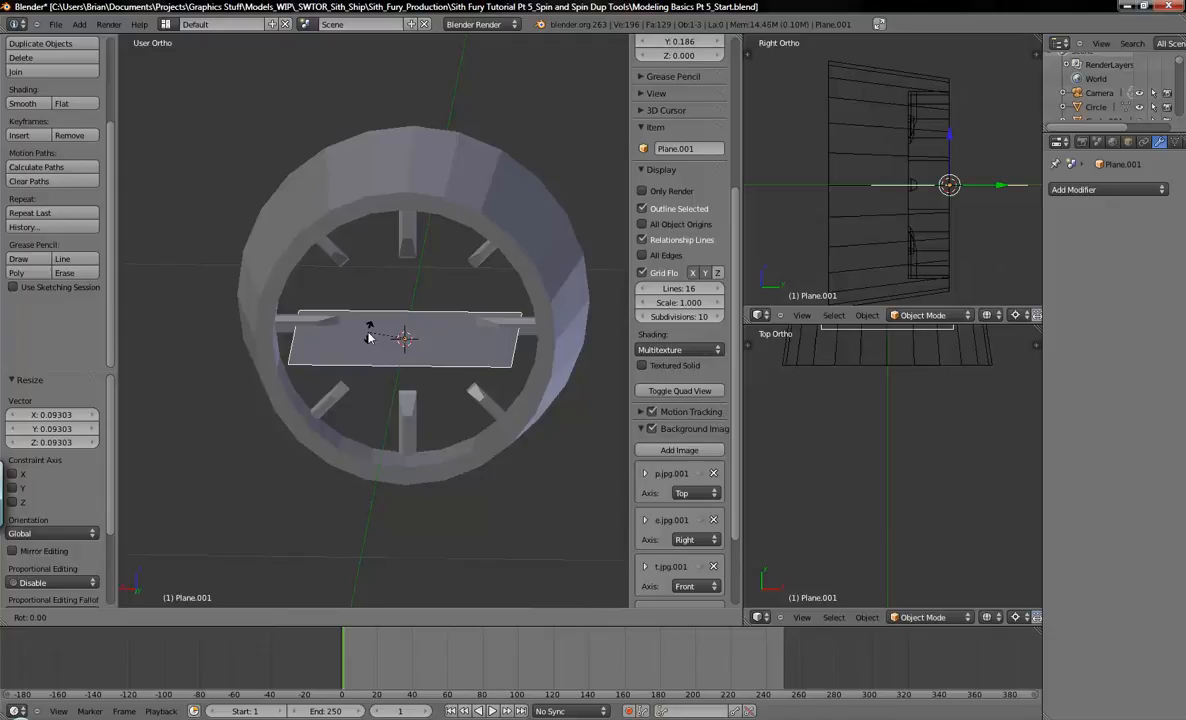
{"action": "type", "text": "y90"}
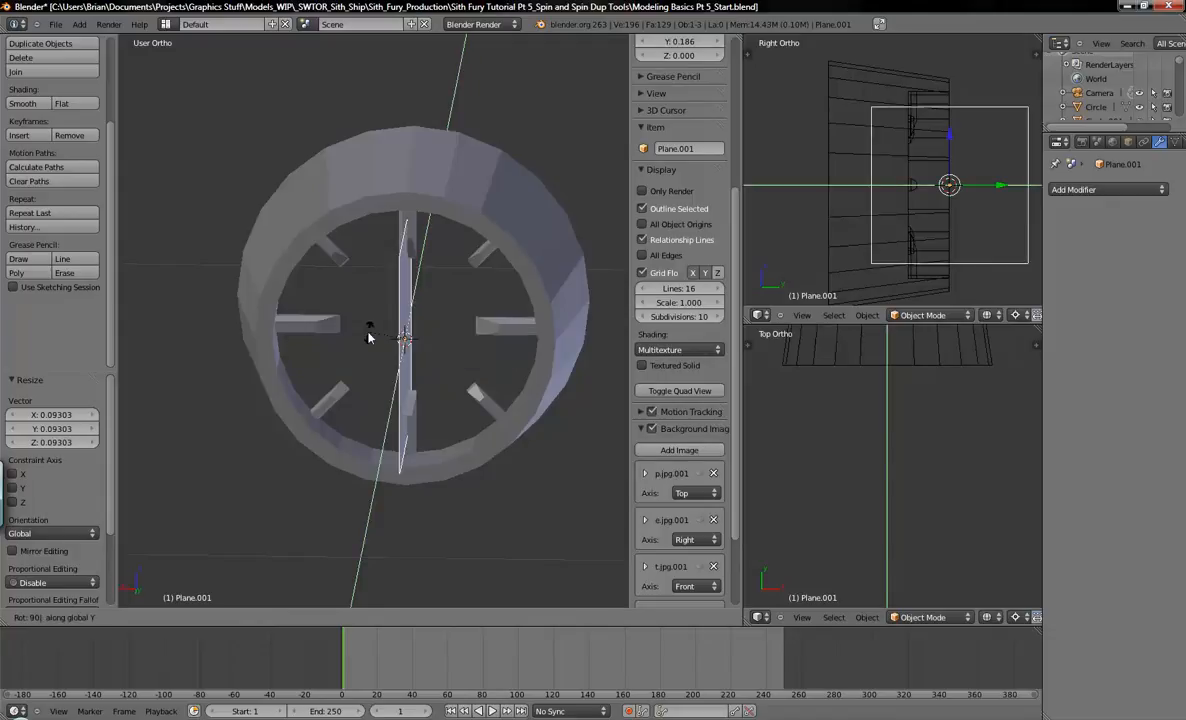
{"action": "key", "text": "Return"}
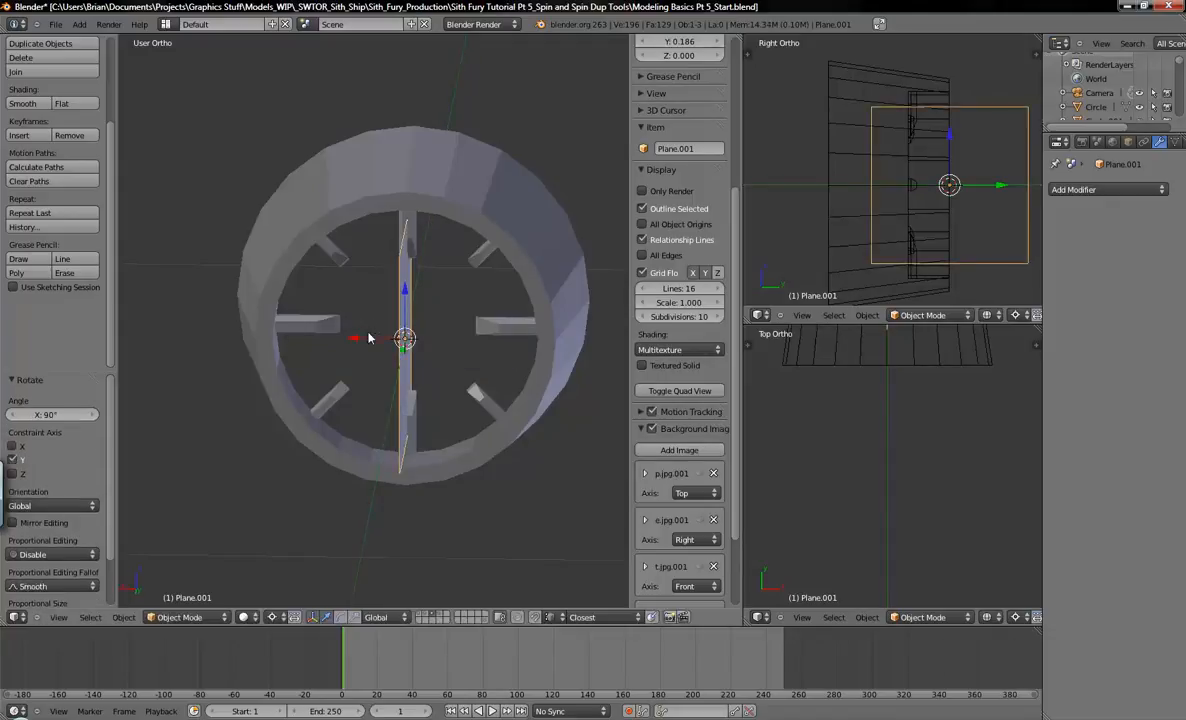
{"action": "middle_click_drag", "start_coordinate": [375, 327], "coordinate": [484, 307]}
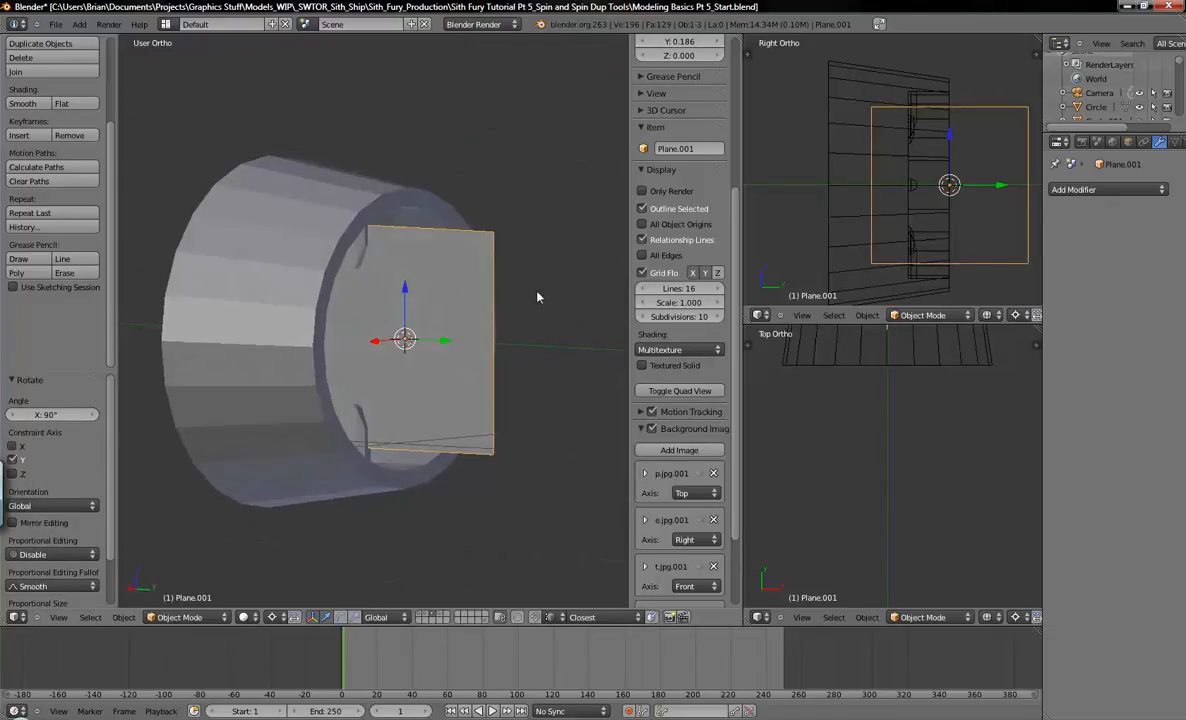
Step: Scale the plane to about 0.27, move it up along Z above the 3D cursor, and scale it again to about 0.517
{"action": "middle_click_drag", "start_coordinate": [936, 188], "coordinate": [916, 207], "text": "shift"}
{"action": "scroll", "coordinate": [960, 200], "scroll_direction": "up", "scroll_amount": 2}
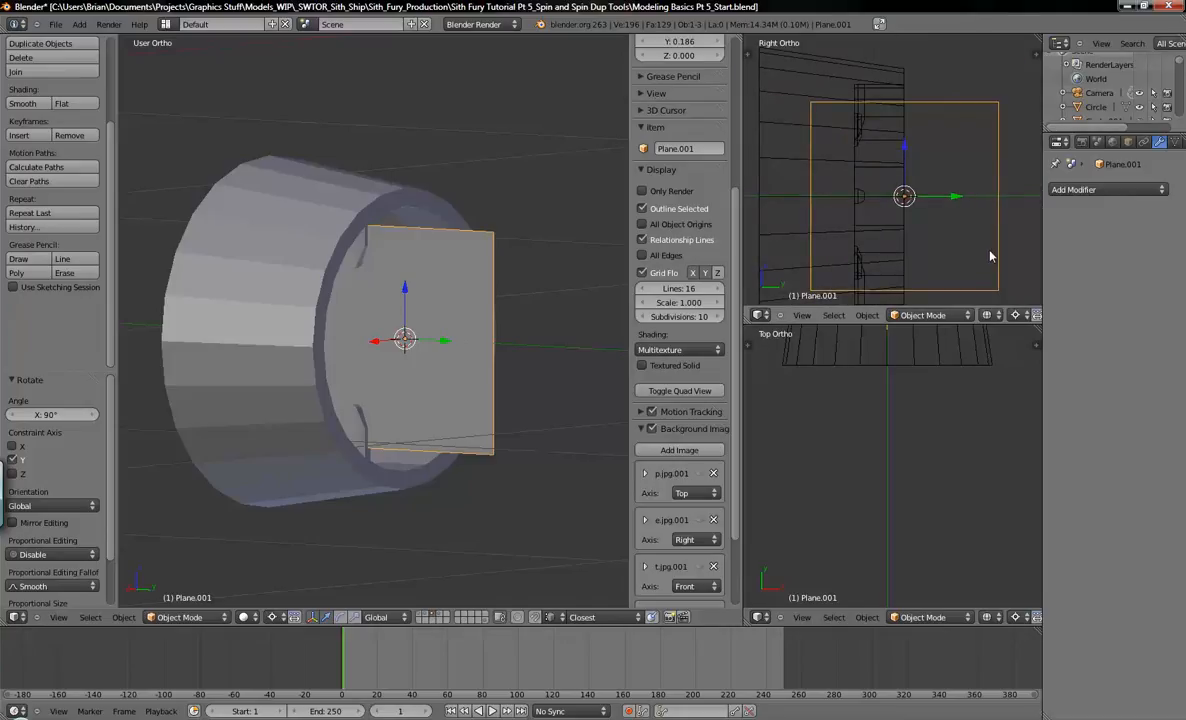
{"action": "key", "text": "s"}
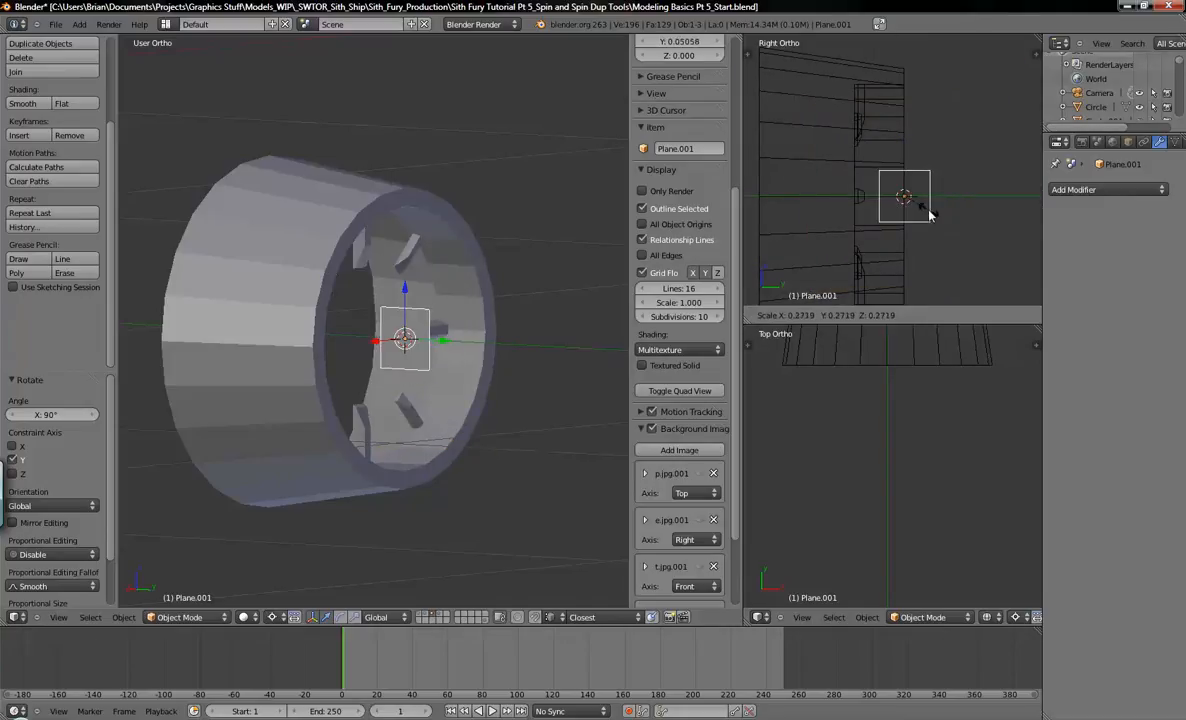
{"action": "left_click", "coordinate": [926, 213]}
{"action": "key", "text": "g"}
{"action": "key", "text": "z"}
{"action": "left_click", "coordinate": [903, 88]}
{"action": "key", "text": "s"}
{"action": "left_click", "coordinate": [950, 195]}
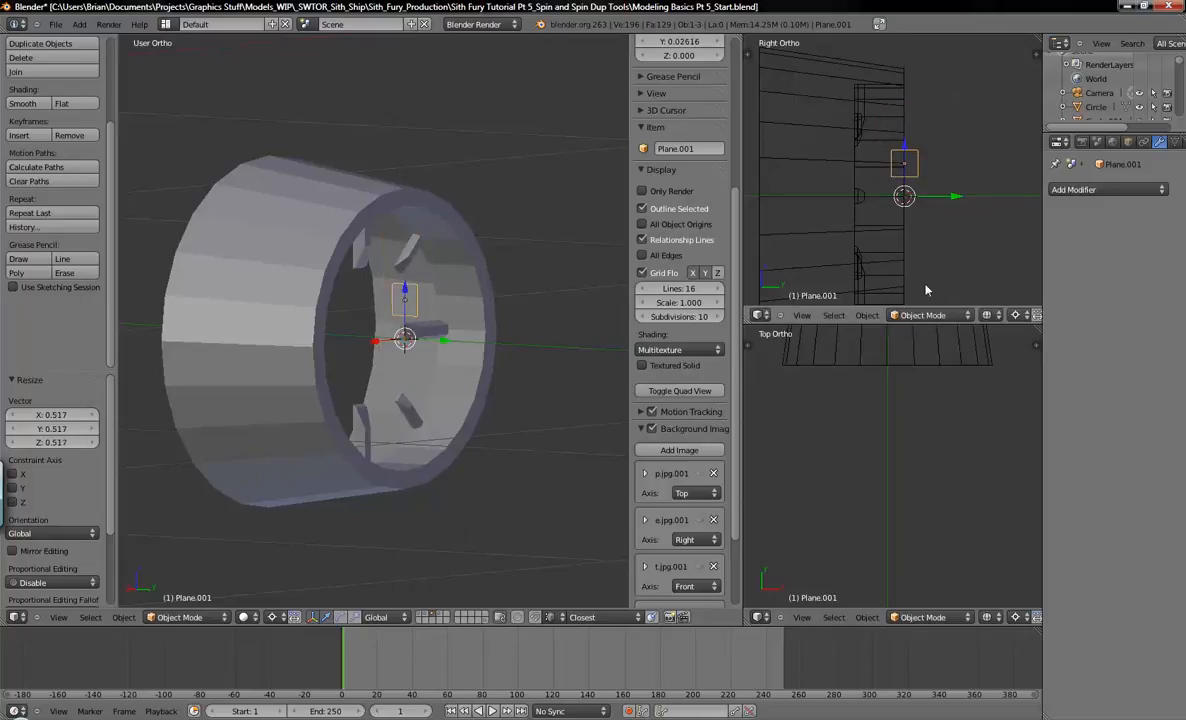
Step: Move the plane up 0.0475 along Z, then about 0.015 further so it sits at the upper end of the top spoke
{"action": "left_click_drag", "start_coordinate": [906, 142], "coordinate": [905, 94]}
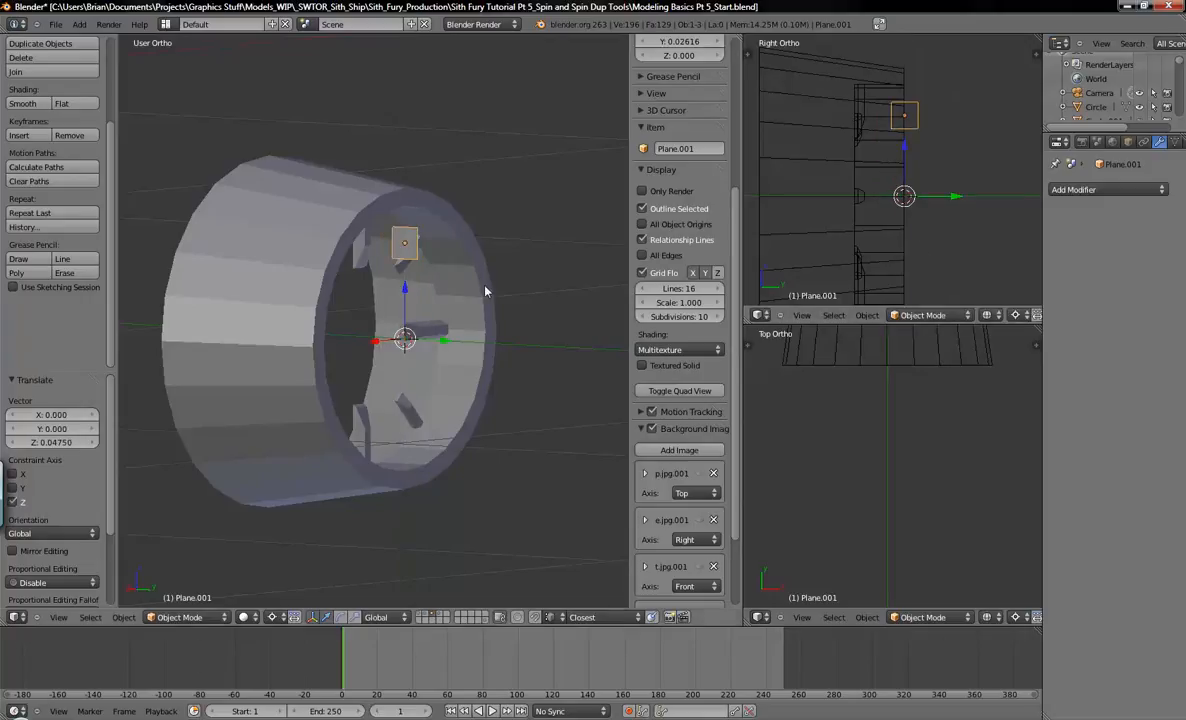
{"action": "key", "text": "ctrl+KP_1"}
{"action": "scroll", "coordinate": [493, 273], "scroll_direction": "up", "scroll_amount": 4}
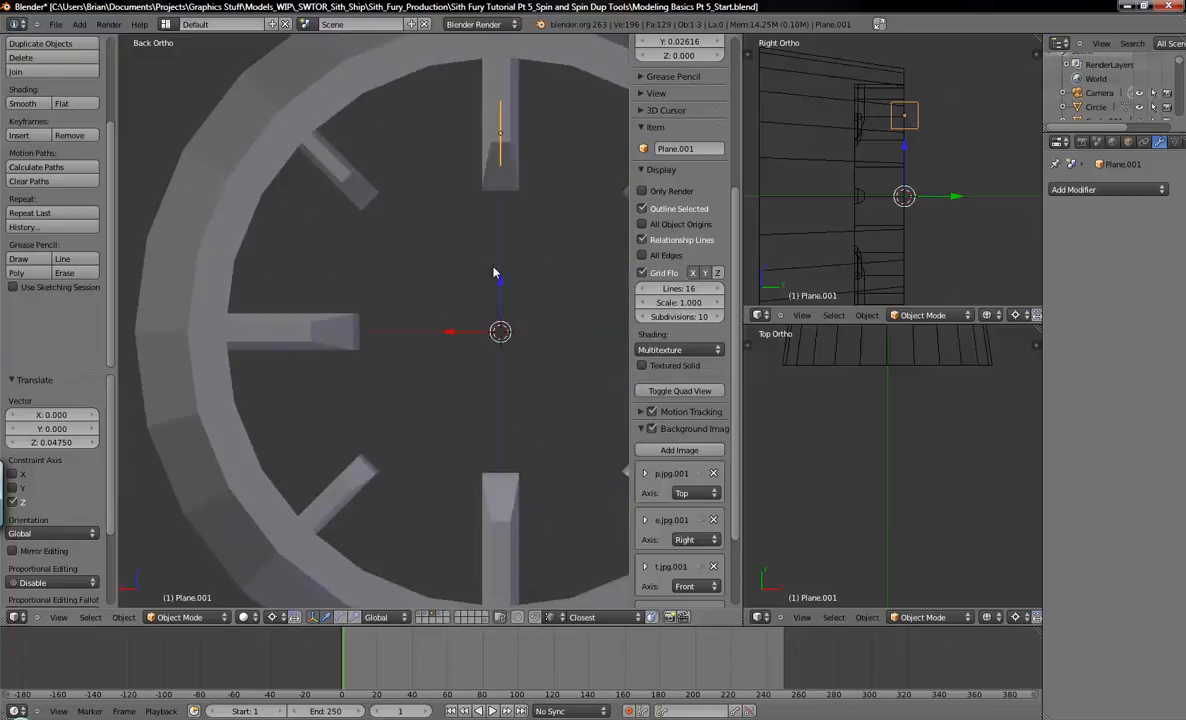
{"action": "middle_click_drag", "start_coordinate": [493, 273], "coordinate": [442, 463], "text": "shift"}
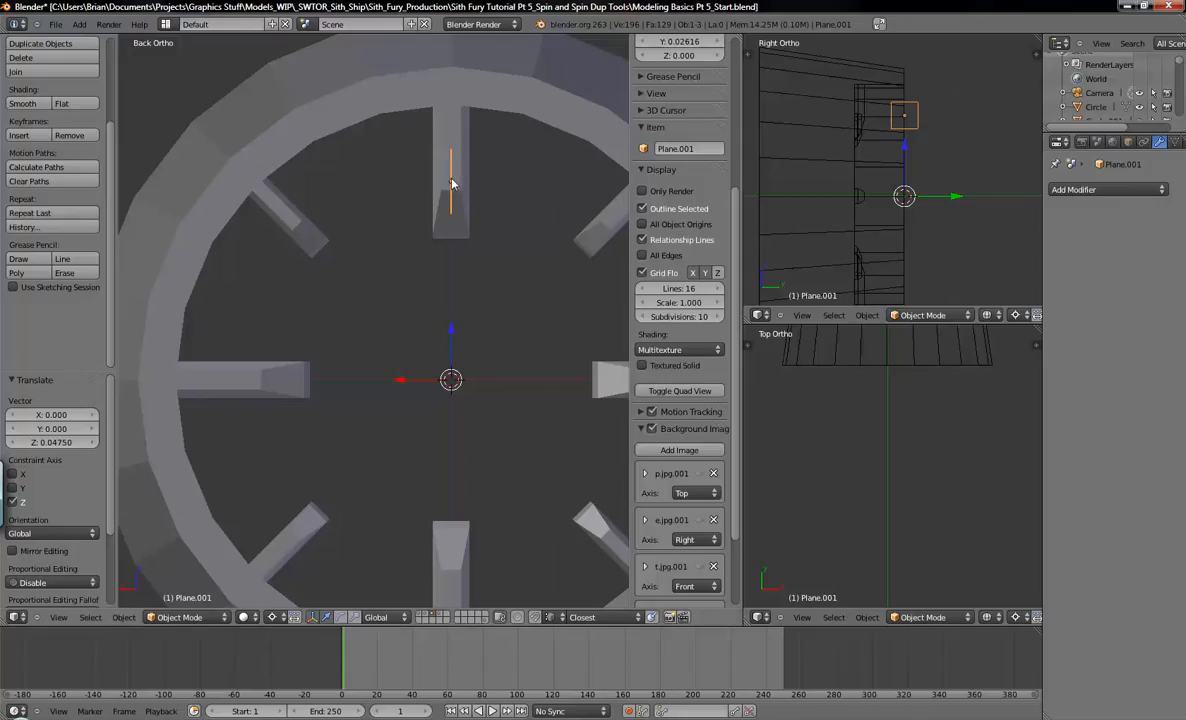
{"action": "key", "text": "g"}
{"action": "key", "text": "z"}
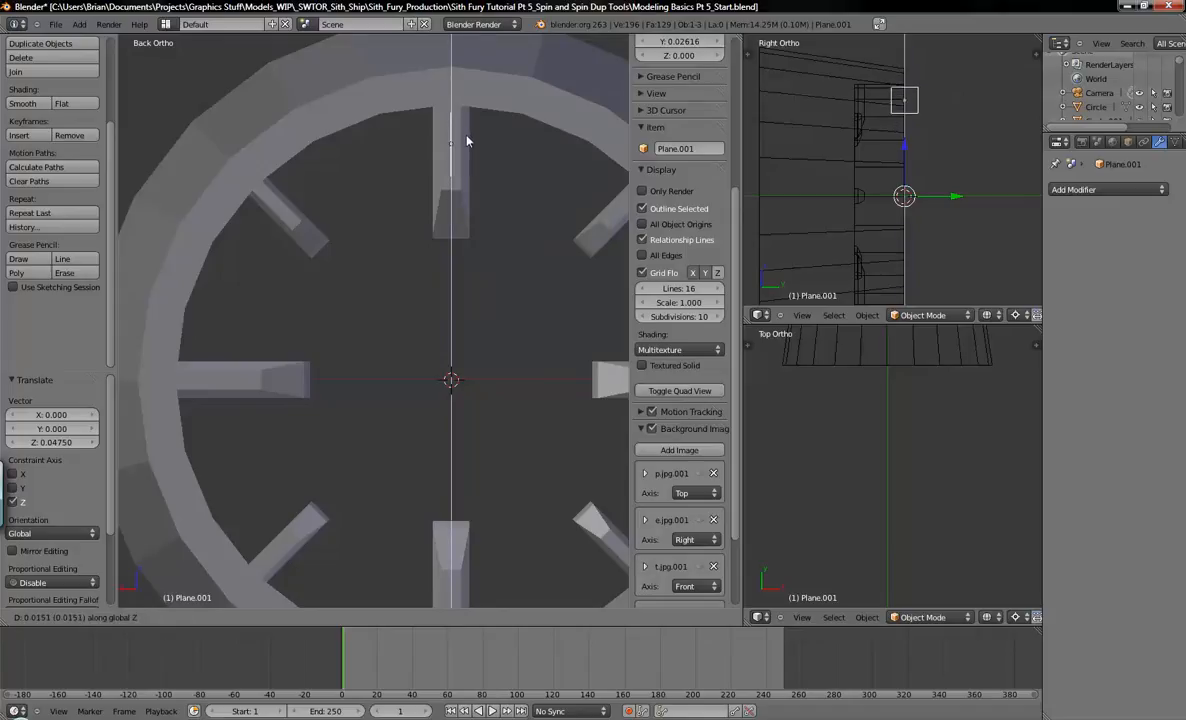
{"action": "left_click", "coordinate": [466, 143]}
Step: Shorten the plane by moving its lower edge up about 0.0102 along Z in Edit Mode
{"action": "key", "text": "Tab"}
{"action": "key", "text": "a"}
{"action": "key", "text": "b"}
{"action": "left_click_drag", "start_coordinate": [400, 145], "coordinate": [495, 222]}
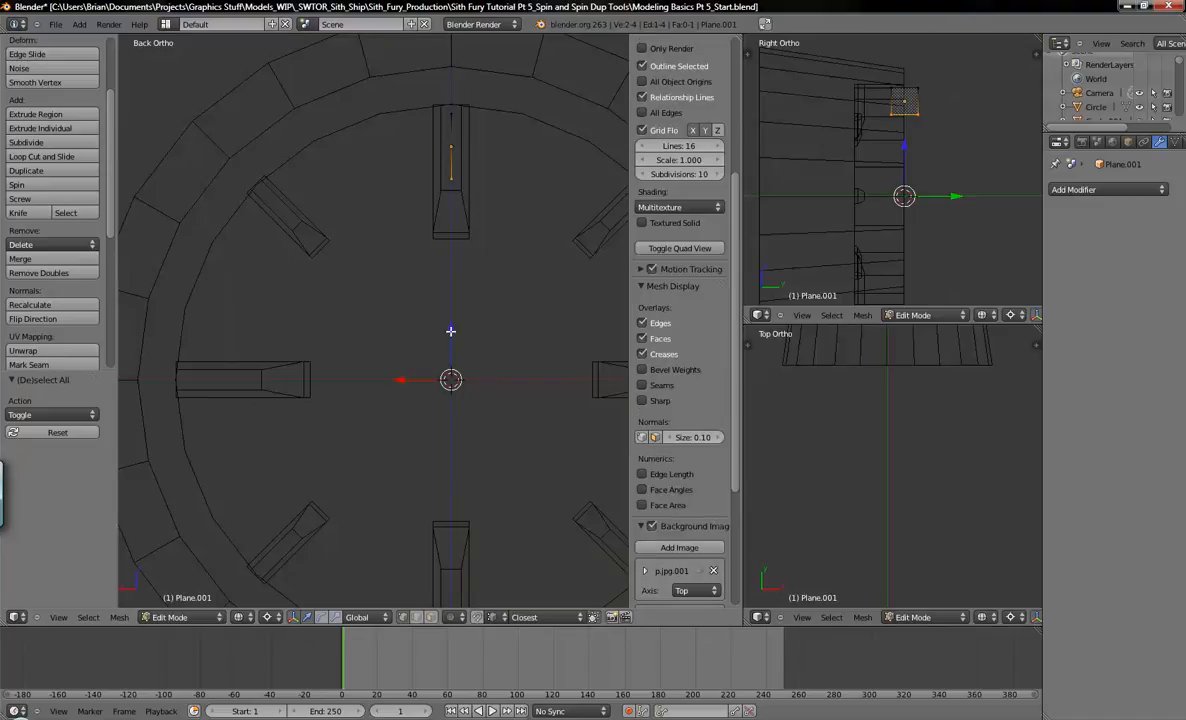
{"action": "key", "text": "g"}
{"action": "key", "text": "z"}
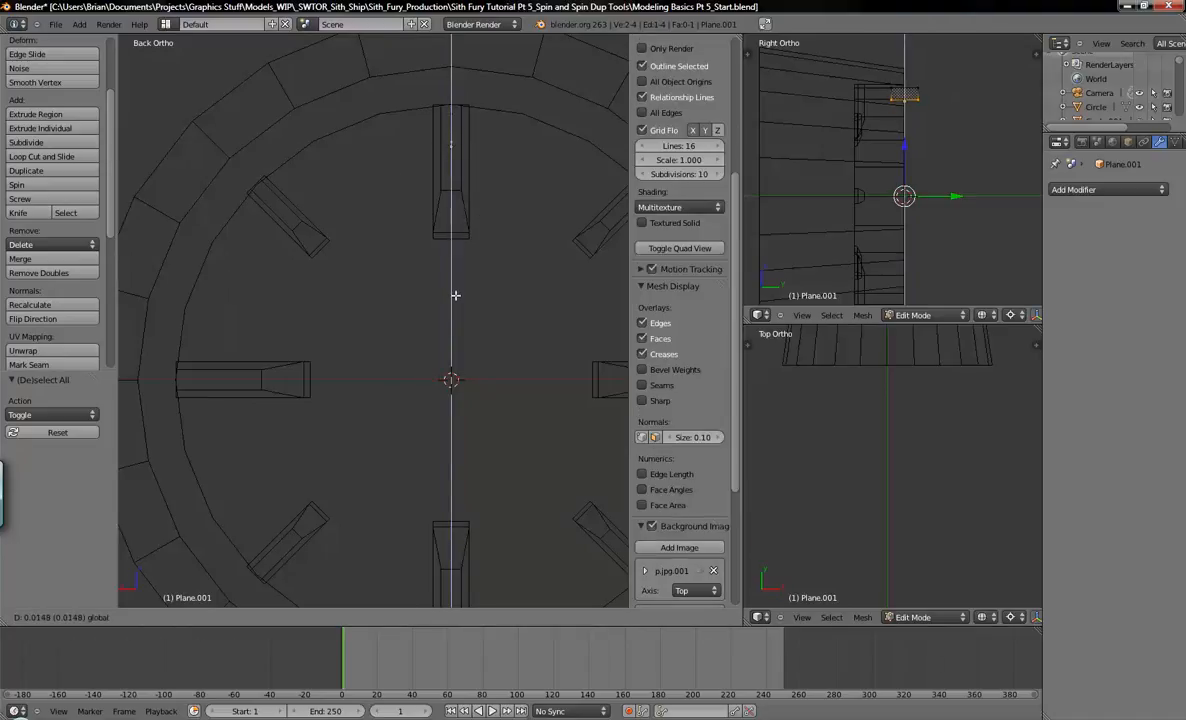
{"action": "left_click", "coordinate": [450, 299]}
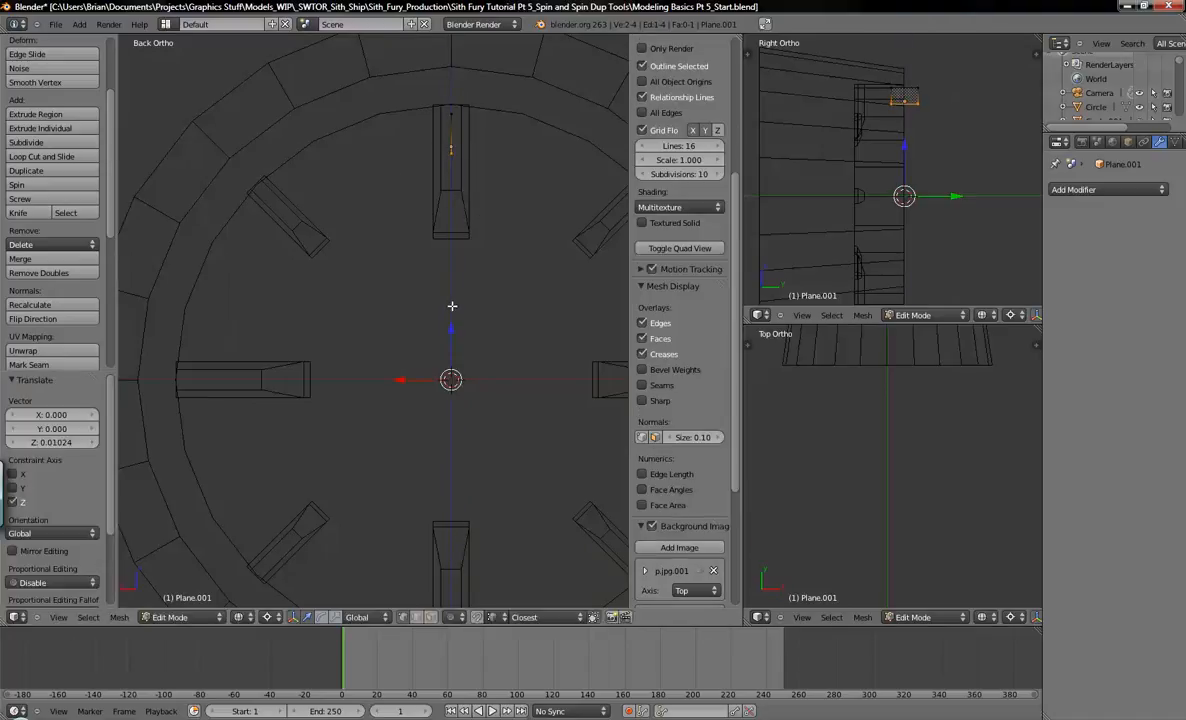
Step: Duplicate the whole plane, move the copy down about 0.0336 along Z, and compare the ring spacing with the engine reference image
{"action": "middle_click_drag", "start_coordinate": [450, 189], "coordinate": [426, 230], "text": "shift"}
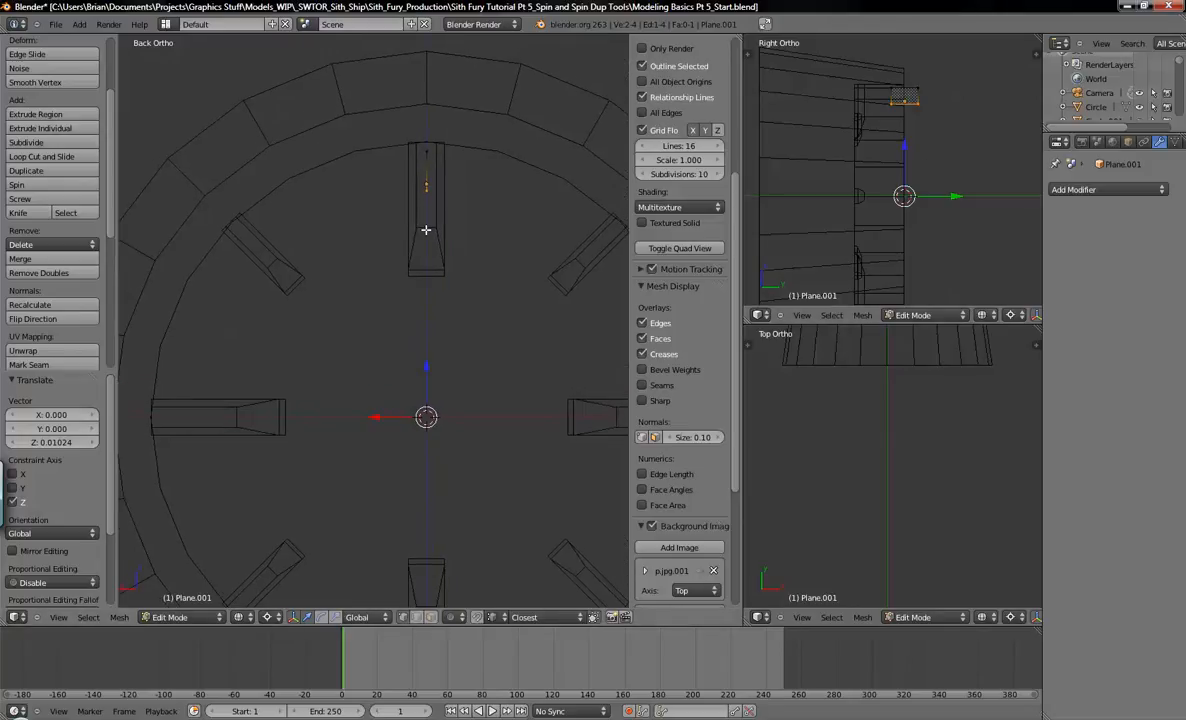
{"action": "key", "text": "a"}
{"action": "scroll", "coordinate": [485, 188], "scroll_direction": "up", "scroll_amount": 4}
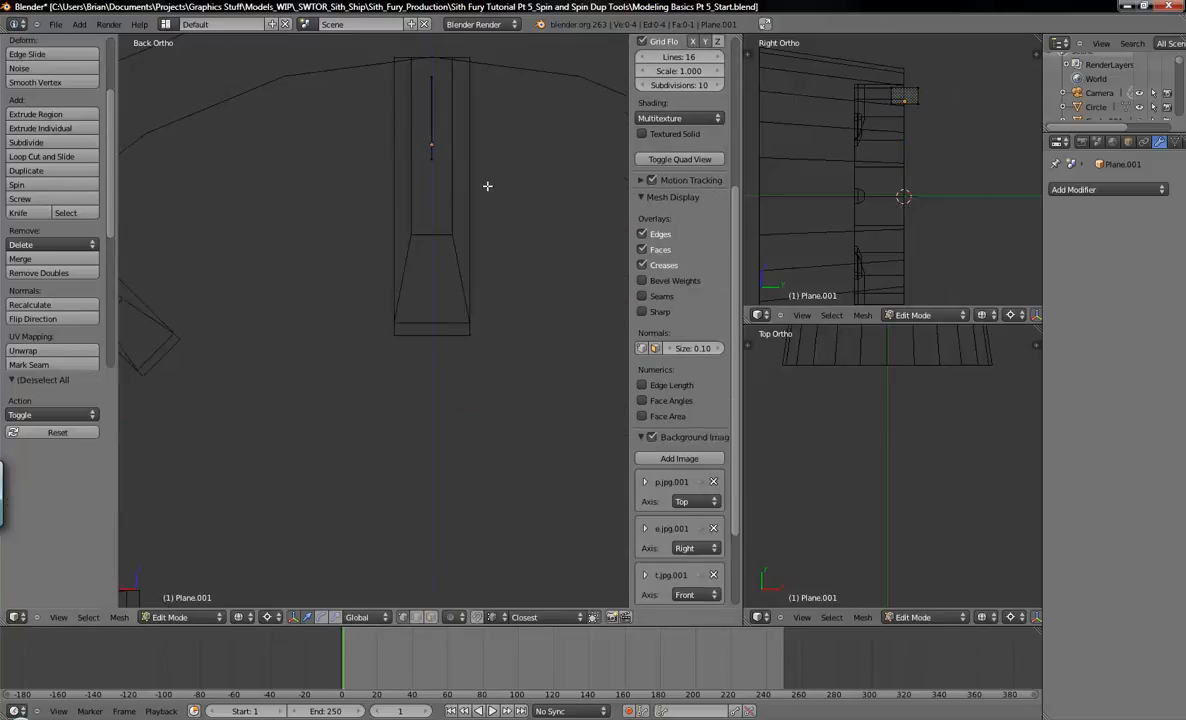
{"action": "key", "text": "a"}
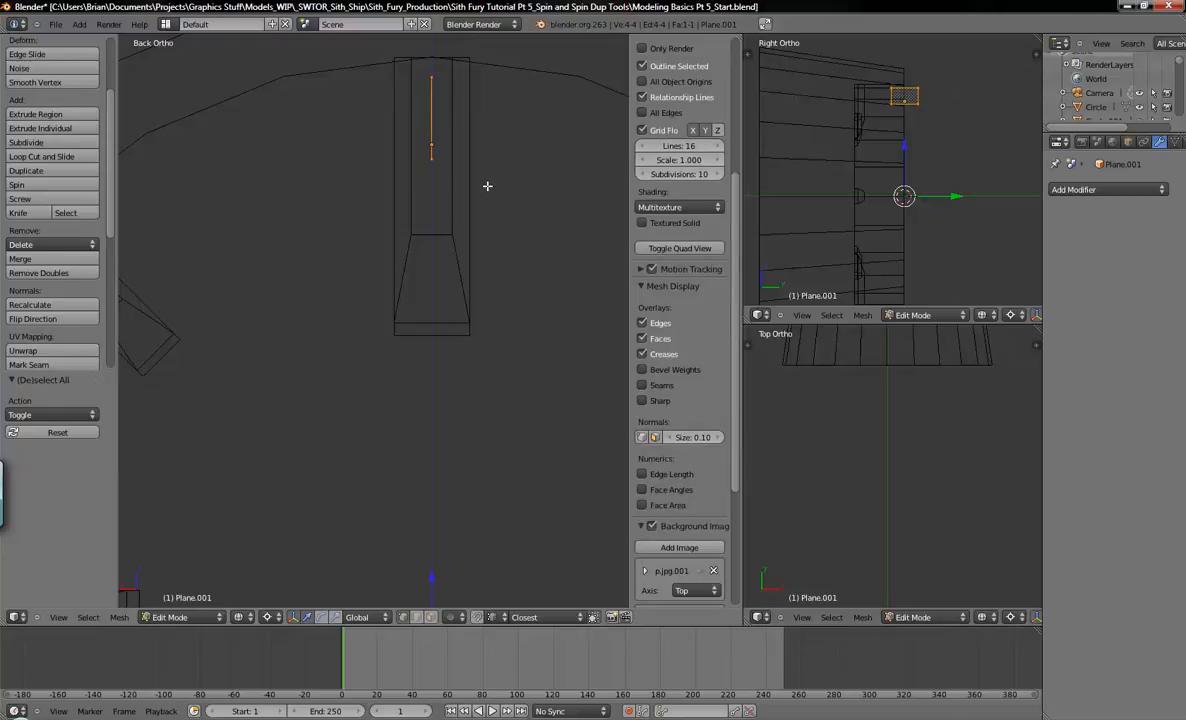
{"action": "key", "text": "shift+d"}
{"action": "left_click", "coordinate": [495, 206]}
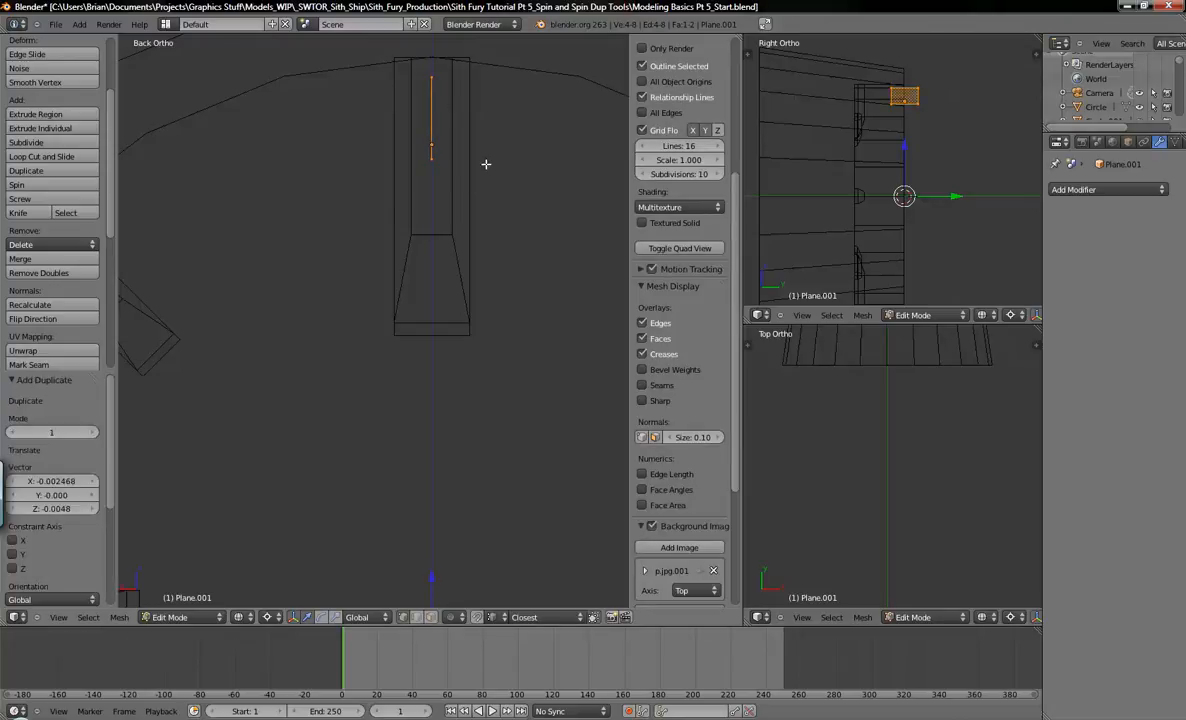
{"action": "key", "text": "g"}
{"action": "key", "text": "z"}
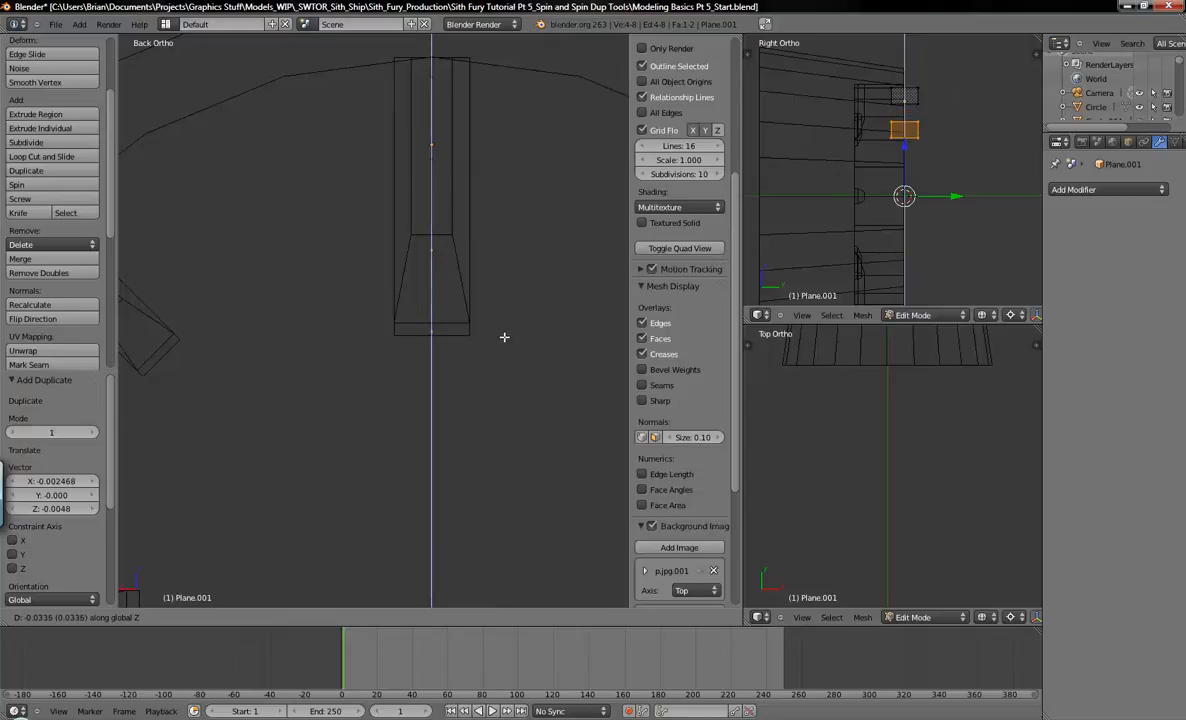
{"action": "left_click", "coordinate": [504, 338]}
{"action": "left_click", "coordinate": [300, 711]}
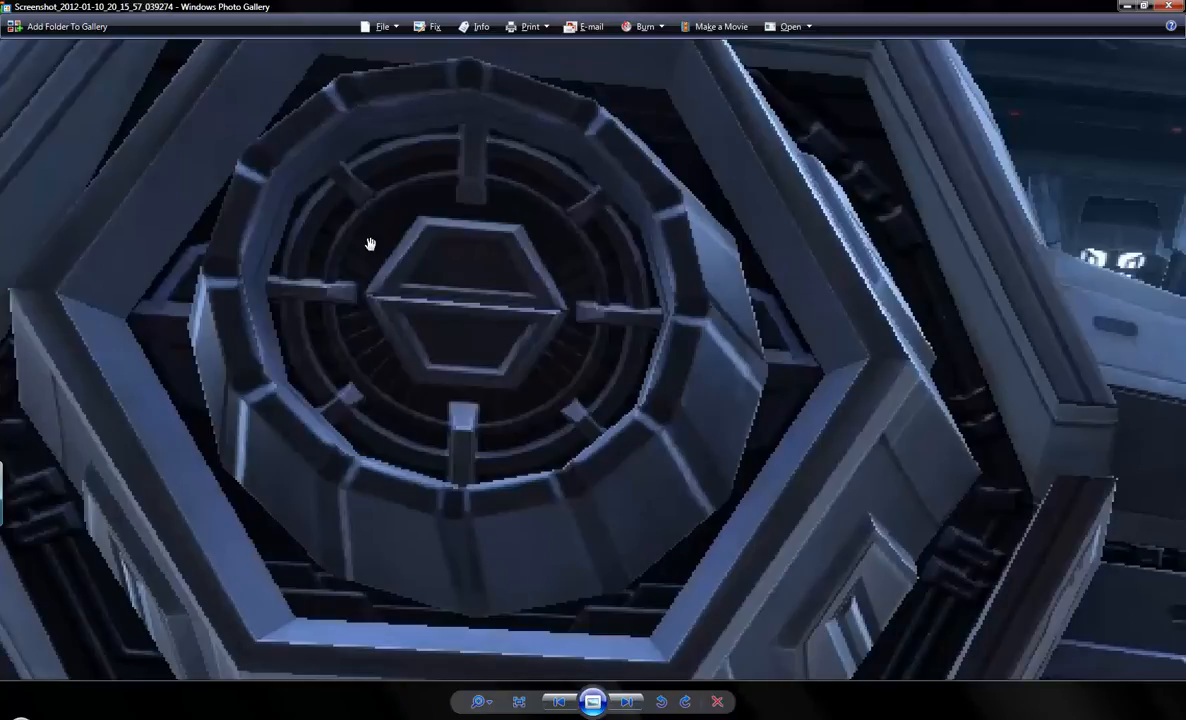
{"action": "left_click", "coordinate": [366, 717]}
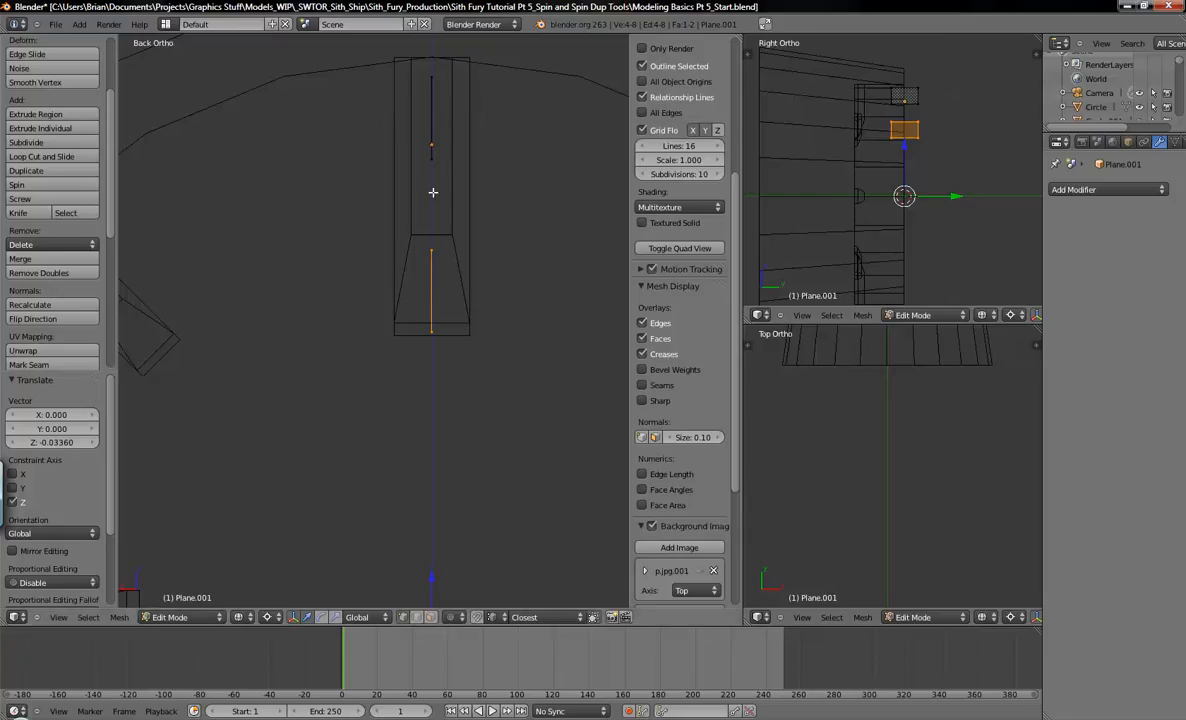
{"action": "scroll", "coordinate": [473, 364], "scroll_direction": "down", "scroll_amount": 4}
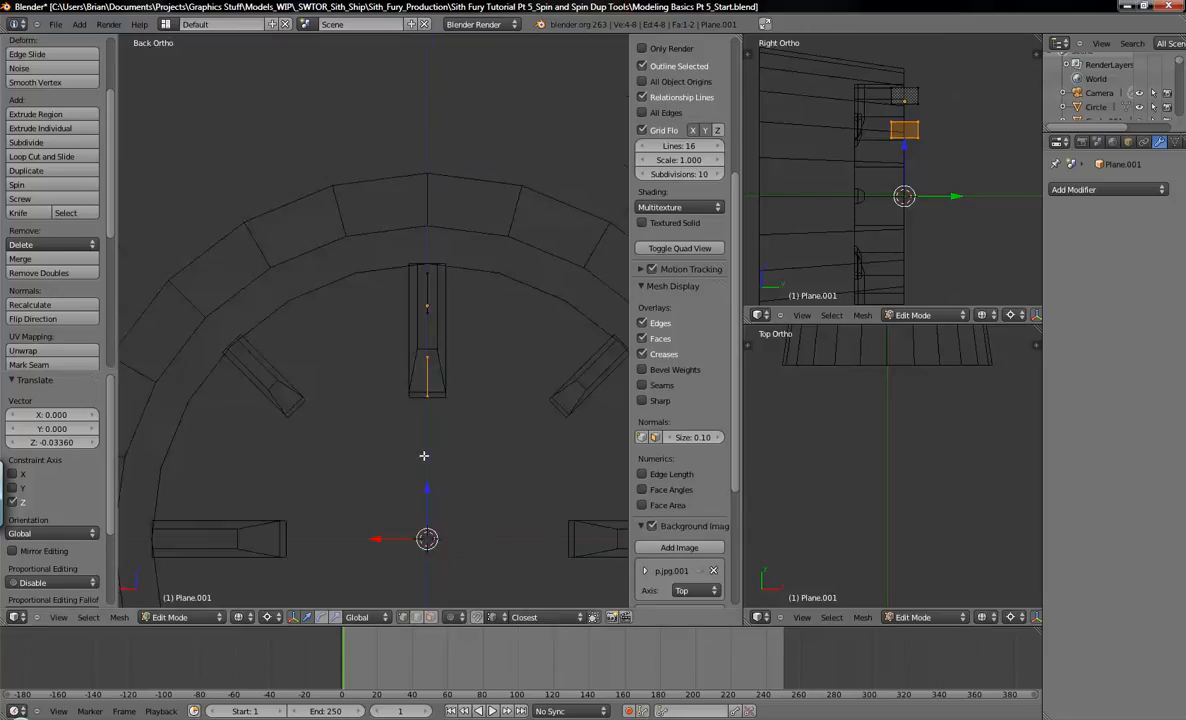
{"action": "key", "text": "r"}
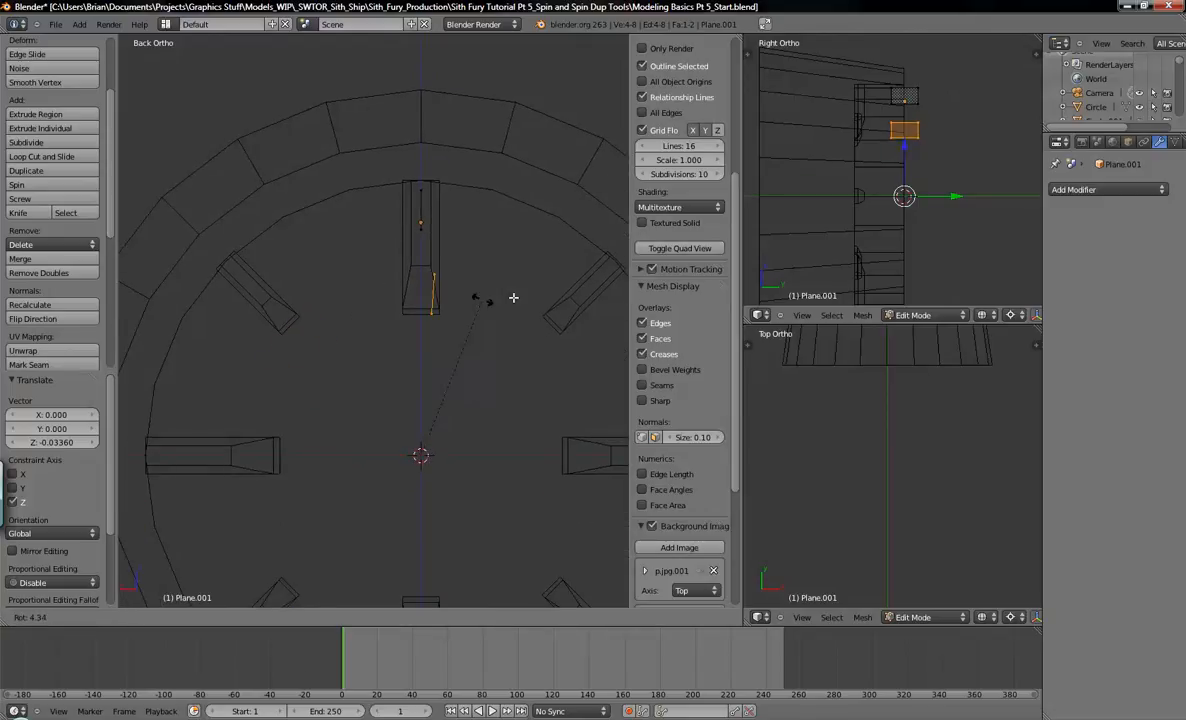
{"action": "left_click", "coordinate": [463, 291]}
Step: Shorten the duplicated plane by moving its lower edge up about 0.0077 along Z, leaving nothing selected
{"action": "key", "text": "a"}
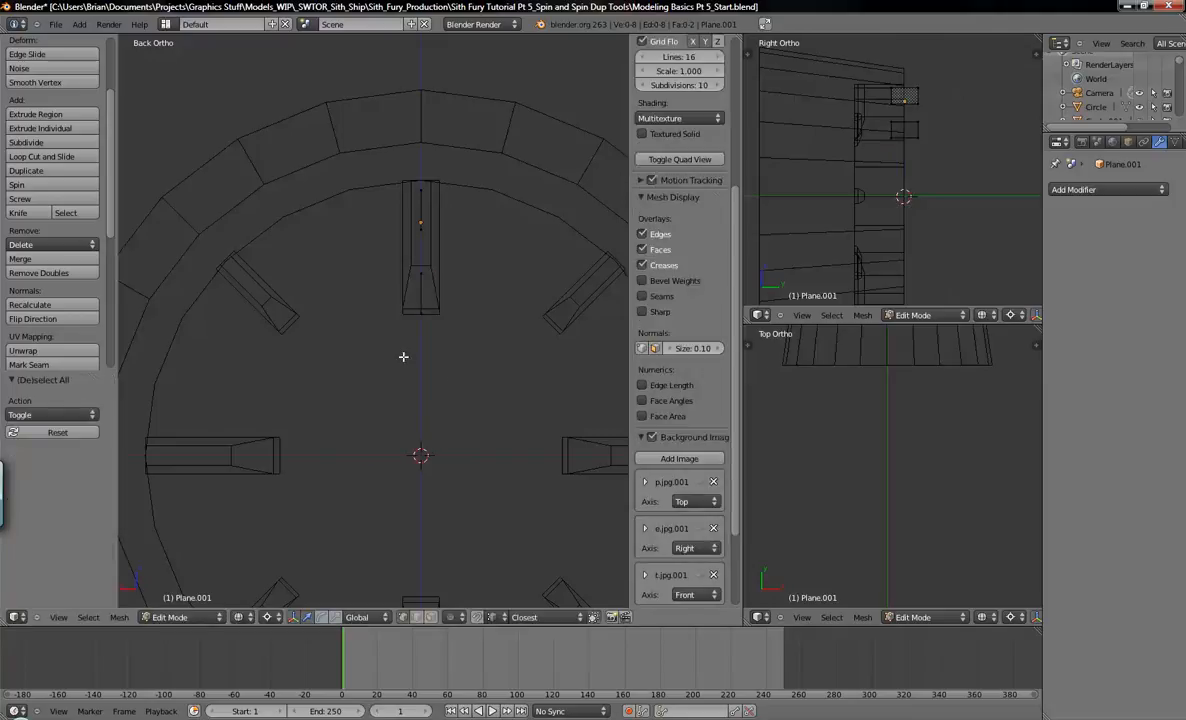
{"action": "right_click", "coordinate": [456, 322]}
{"action": "key", "text": "g"}
{"action": "key", "text": "z"}
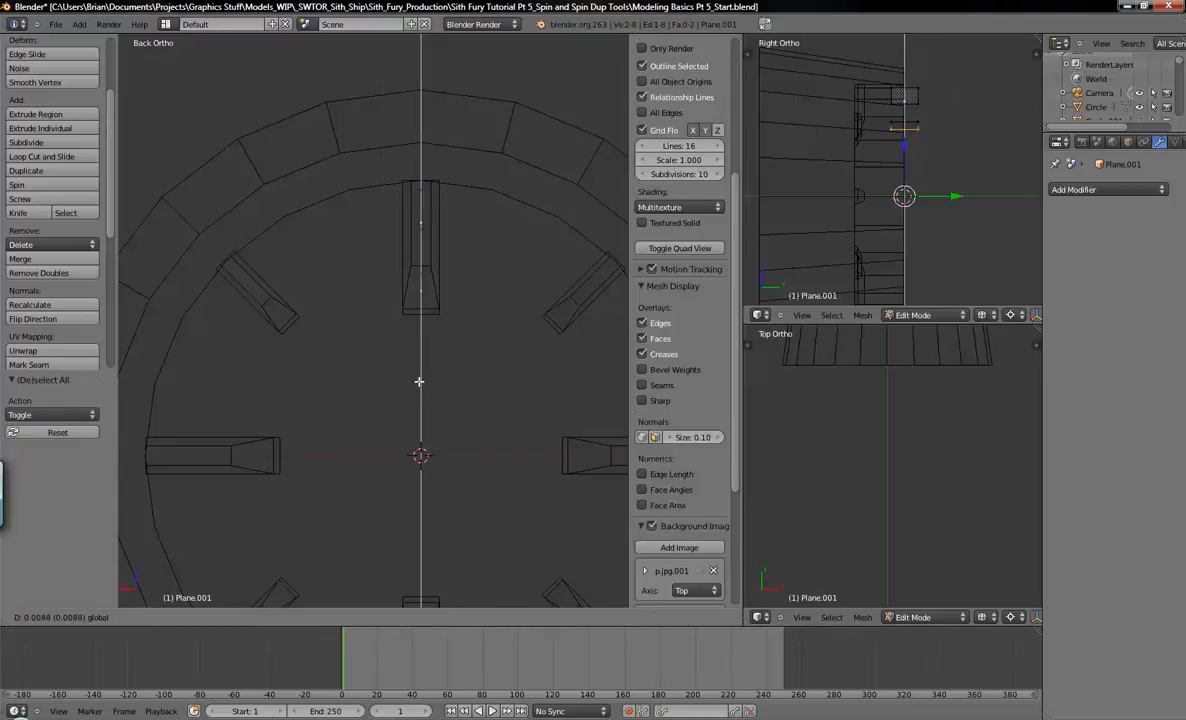
{"action": "left_click", "coordinate": [415, 384]}
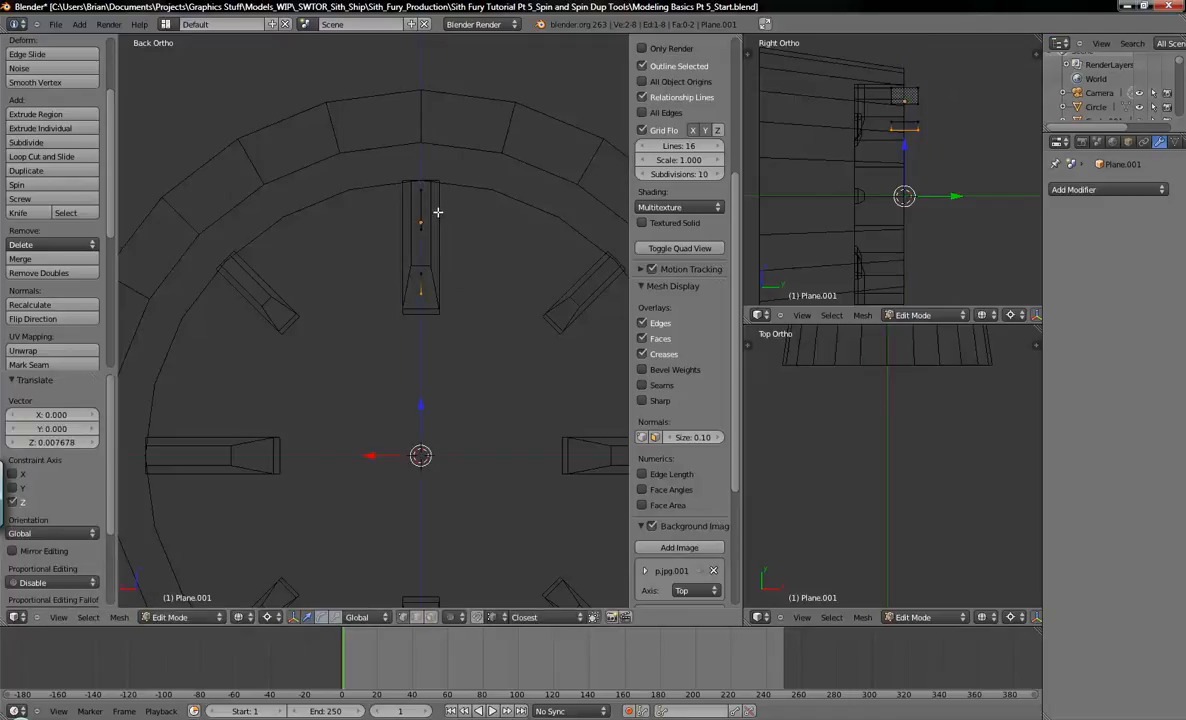
{"action": "key", "text": "a"}
Step: Move the two-plane object about -0.0365 along Y in Object Mode to align its rear edges with the spokes' back
{"action": "middle_click_drag", "start_coordinate": [891, 142], "coordinate": [826, 253], "text": "shift"}
{"action": "scroll", "coordinate": [826, 252], "scroll_direction": "up", "scroll_amount": 7}
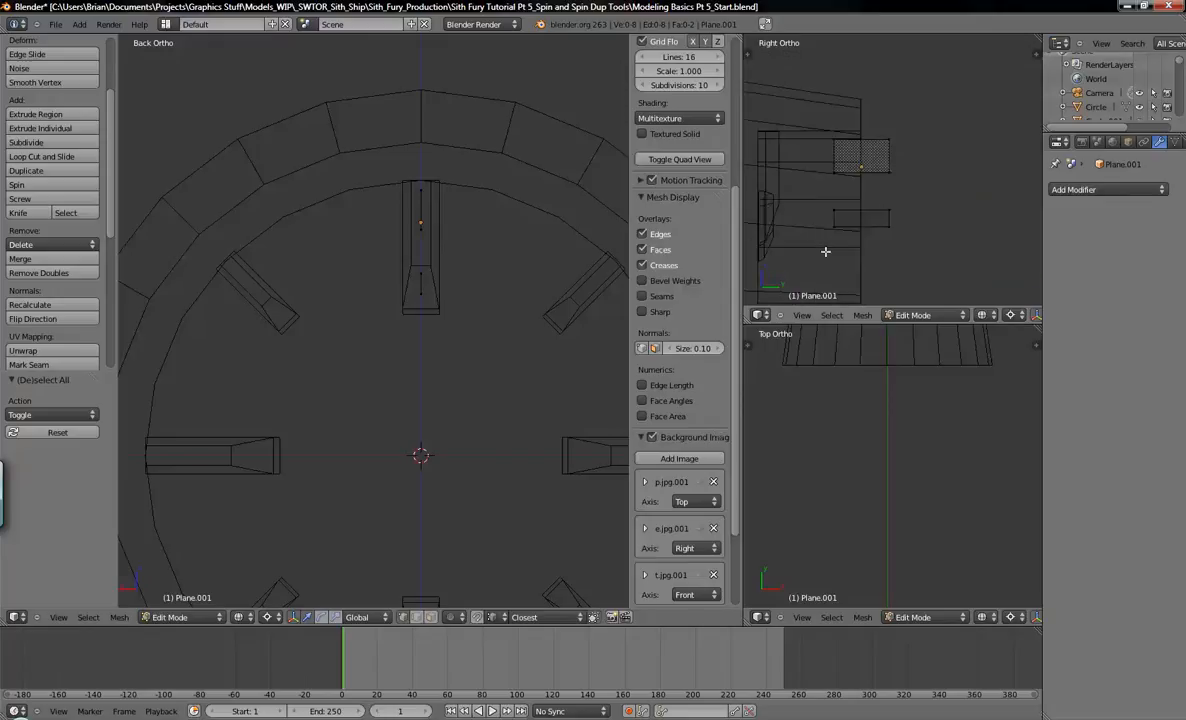
{"action": "middle_click_drag", "start_coordinate": [915, 113], "coordinate": [922, 207], "text": "shift"}
{"action": "scroll", "coordinate": [989, 186], "scroll_direction": "down", "scroll_amount": 1}
{"action": "scroll", "coordinate": [989, 186], "scroll_direction": "down", "scroll_amount": 1}
{"action": "key", "text": "Tab"}
{"action": "key", "text": "g"}
{"action": "key", "text": "y"}
{"action": "left_click", "coordinate": [878, 243]}
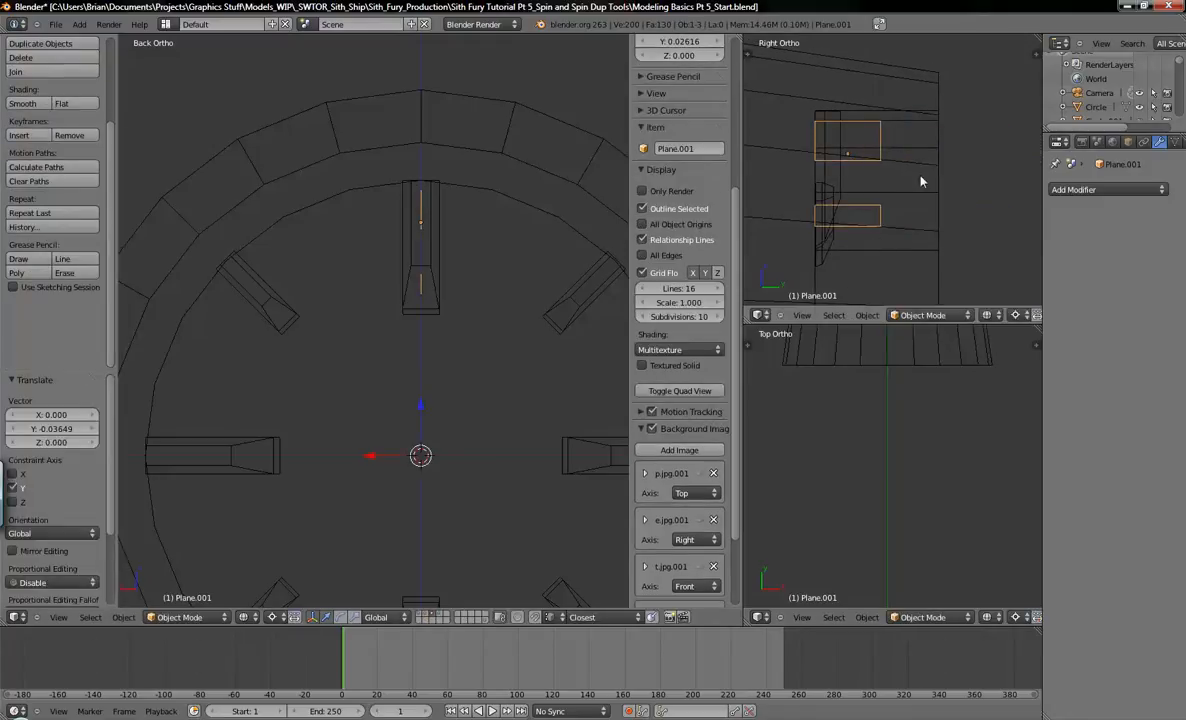
Step: Narrow both planes by moving their outer vertical edges about -0.0227 along Y in Edit Mode
{"action": "key", "text": "Tab"}
{"action": "key", "text": "b"}
{"action": "left_click_drag", "start_coordinate": [869, 76], "coordinate": [912, 241]}
{"action": "key", "text": "g"}
{"action": "key", "text": "y"}
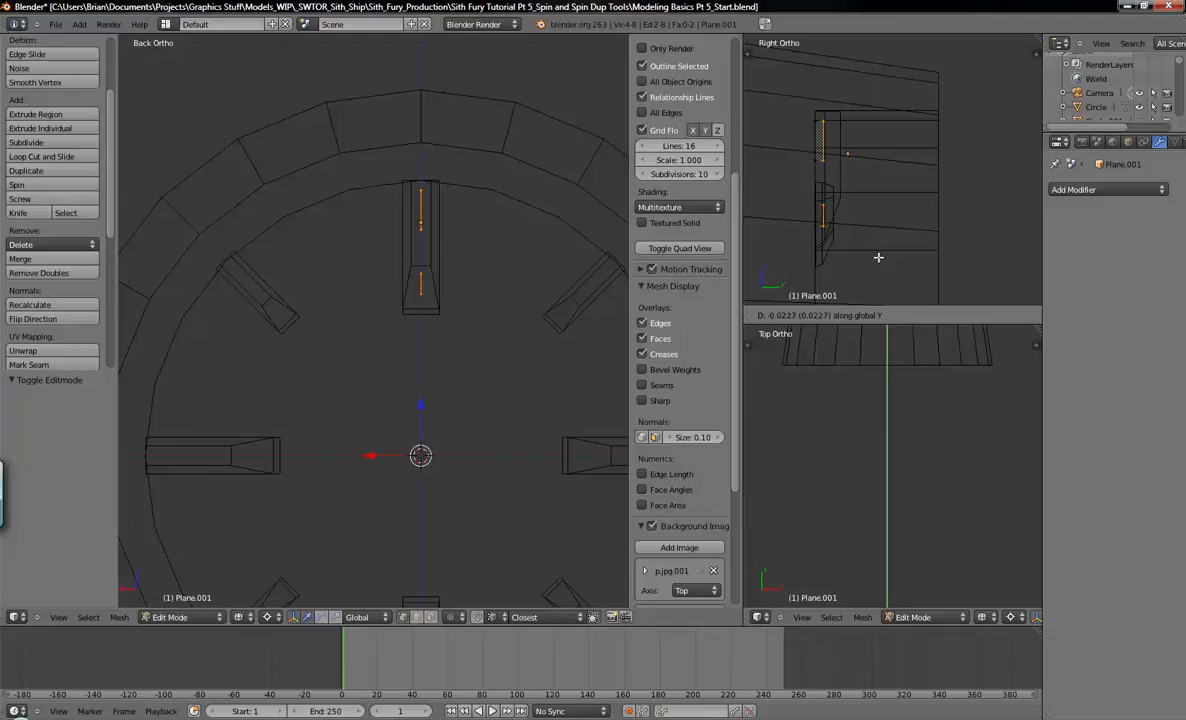
{"action": "left_click", "coordinate": [853, 223]}
{"action": "scroll", "coordinate": [848, 212], "scroll_direction": "up", "scroll_amount": 3}
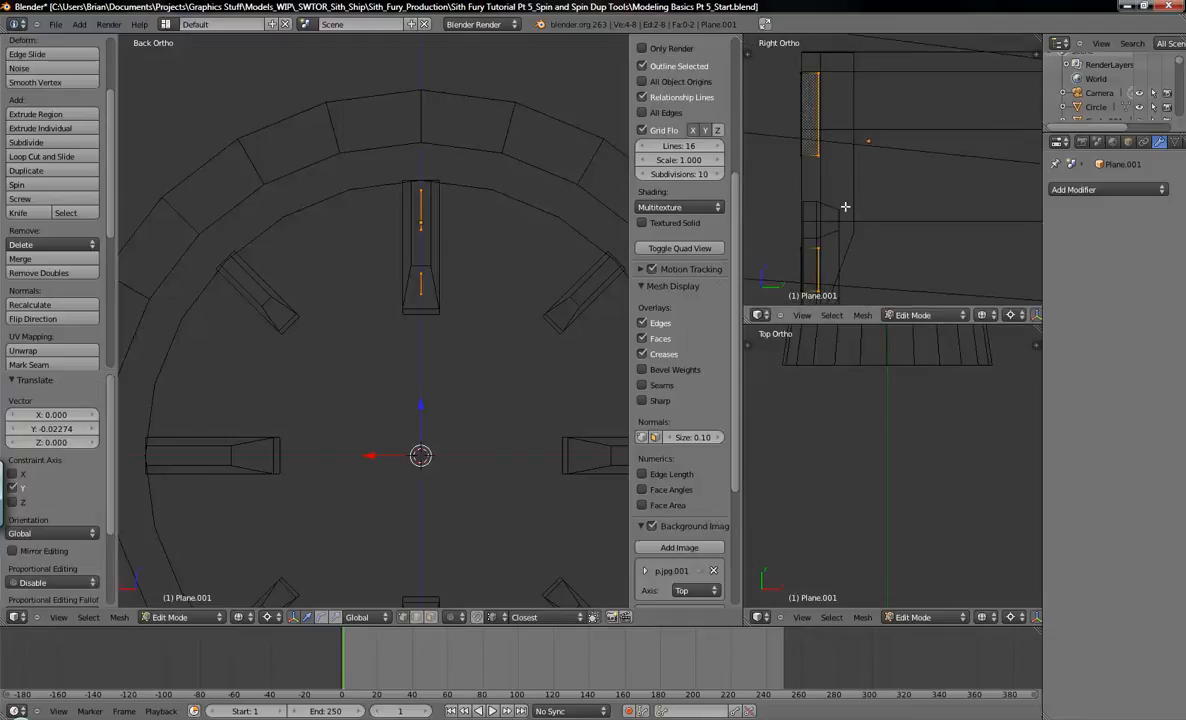
Step: Delete the rear vertical edges of both planes with the Edges option, leaving two open profiles with nothing selected
{"action": "key", "text": "a"}
{"action": "middle_click_drag", "start_coordinate": [848, 160], "coordinate": [861, 153], "text": "shift"}
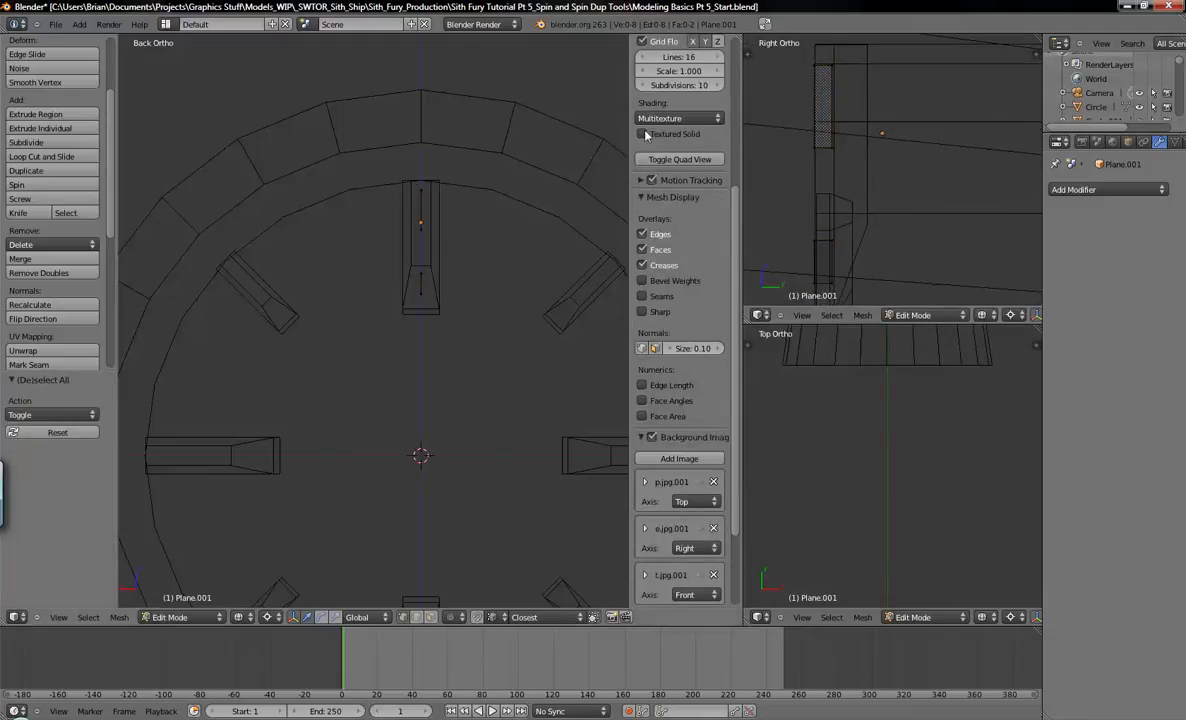
{"action": "right_click", "coordinate": [814, 76]}
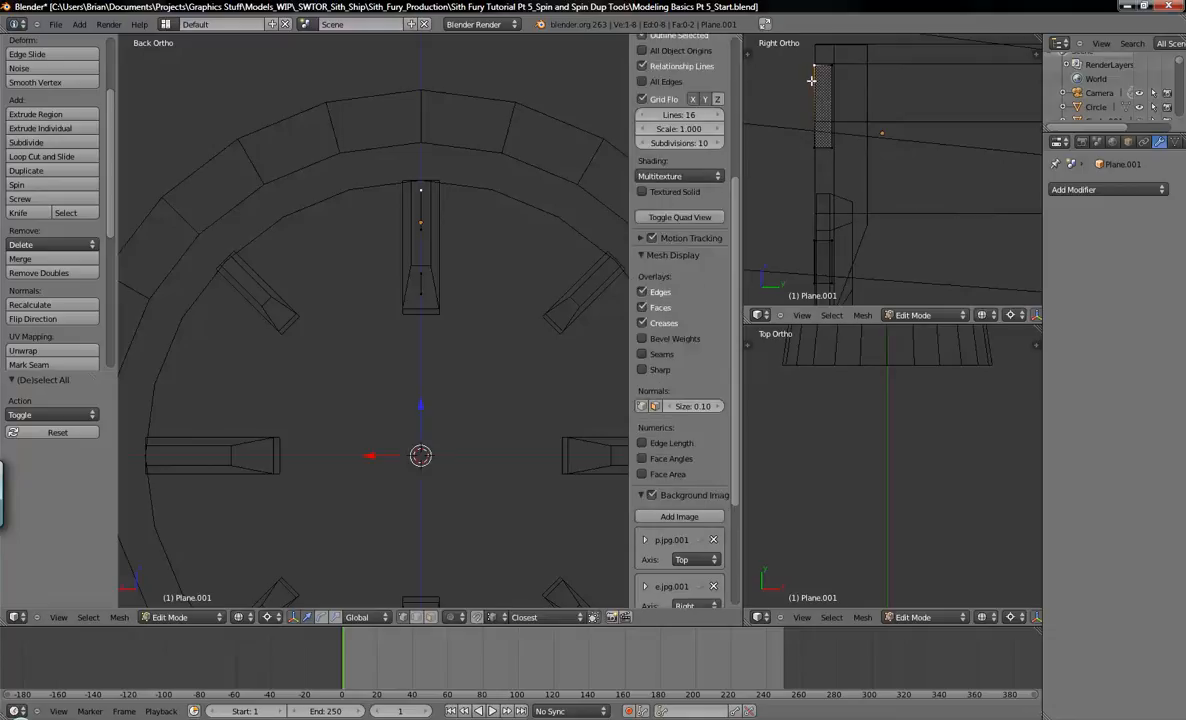
{"action": "right_click", "coordinate": [808, 152], "text": "shift"}
{"action": "right_click", "coordinate": [810, 243], "text": "shift"}
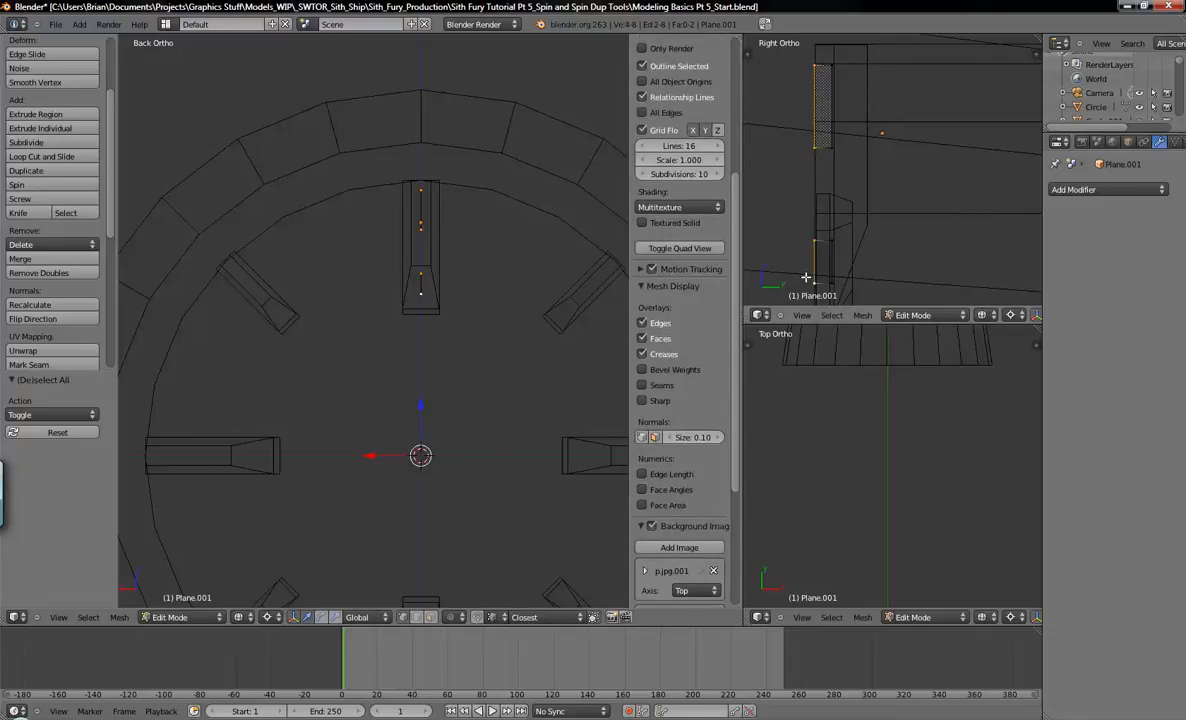
{"action": "key", "text": "x"}
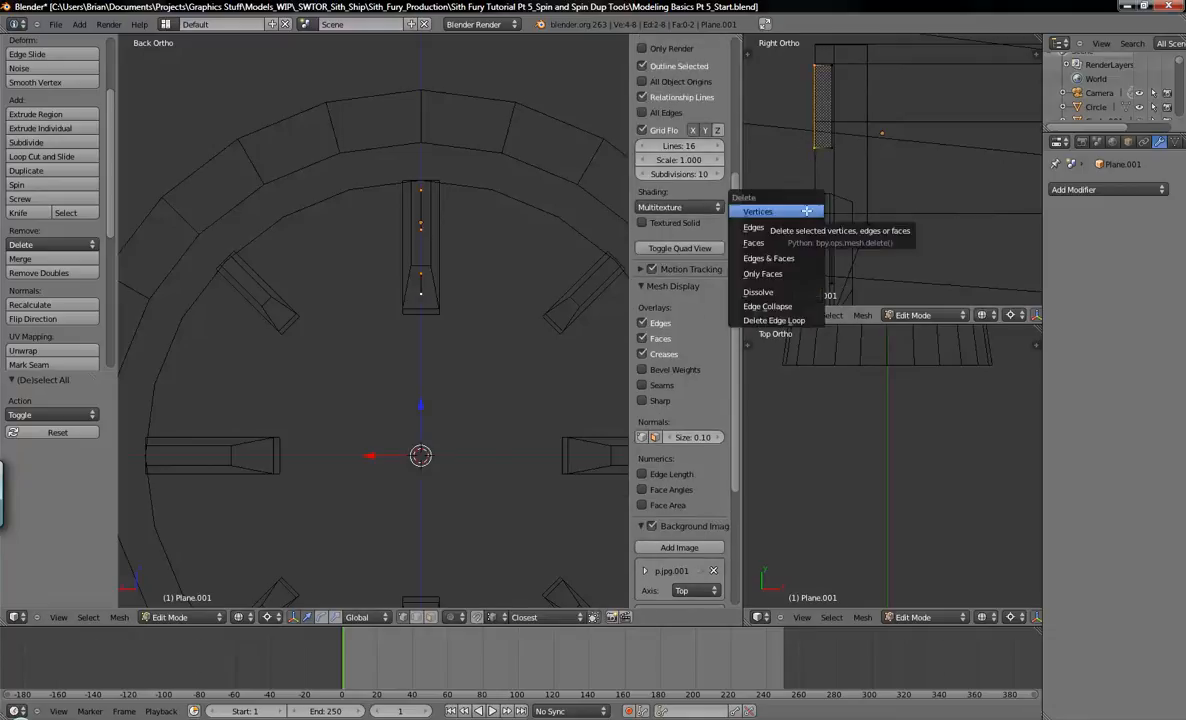
{"action": "left_click", "coordinate": [806, 212]}
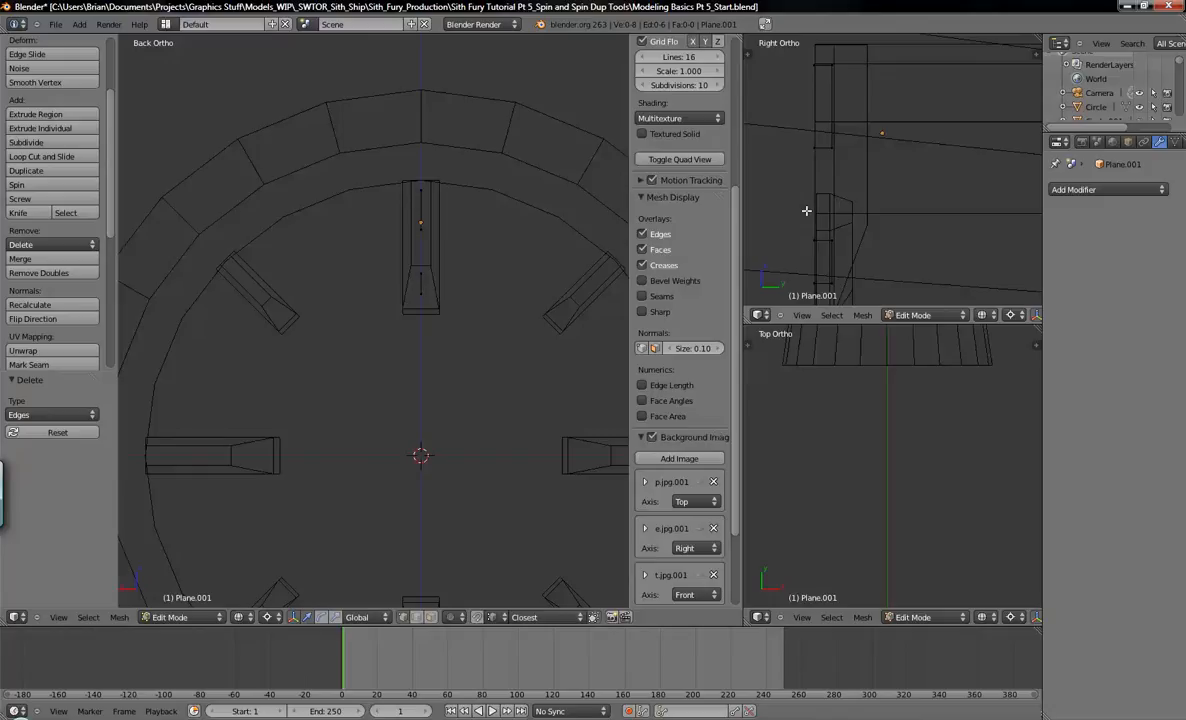
{"action": "key", "text": "a"}
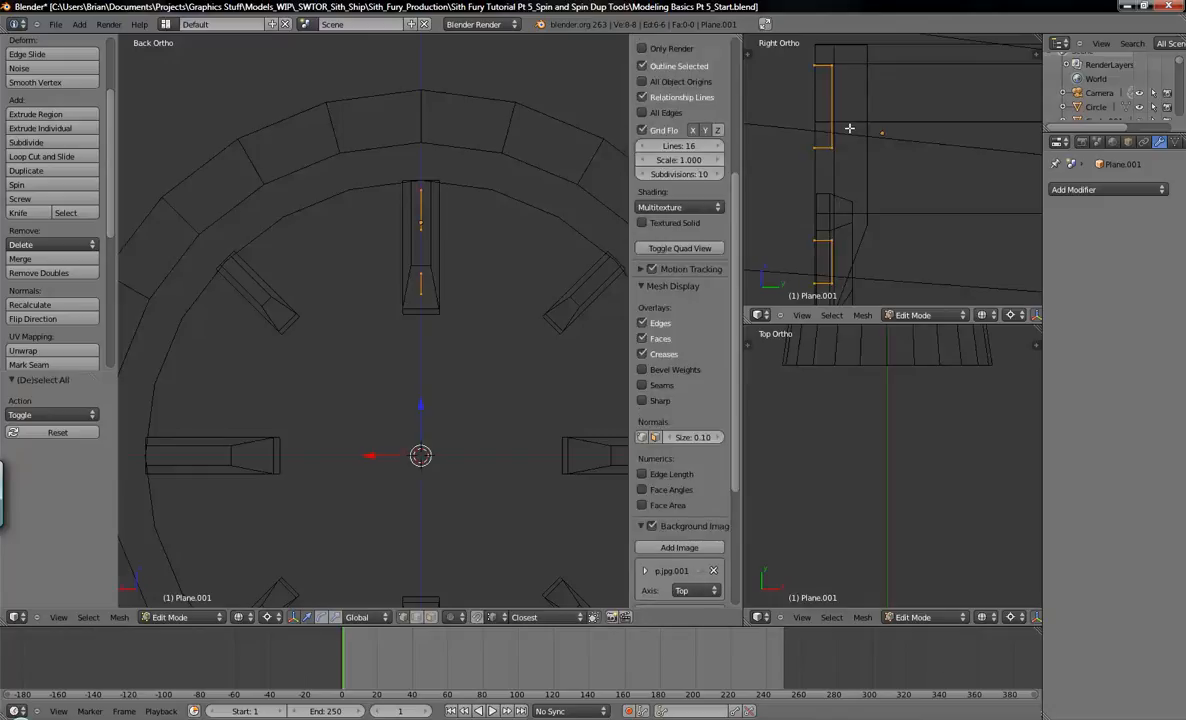
{"action": "key", "text": "a"}
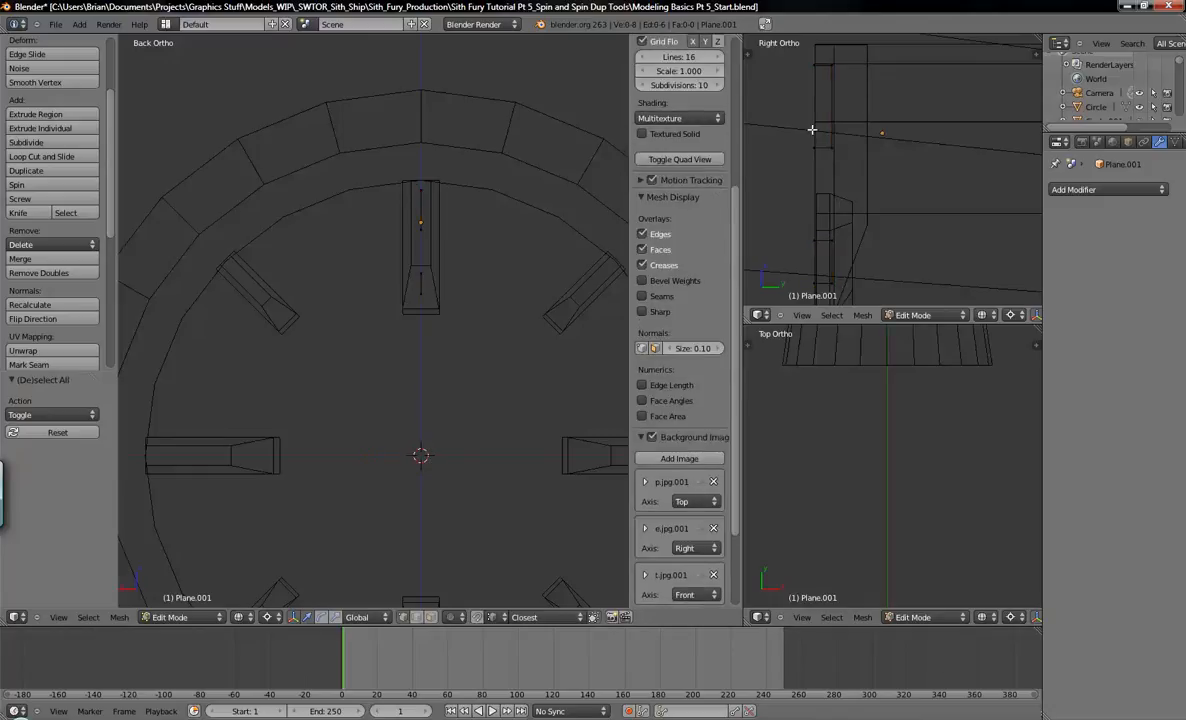
Step: Subdivide the front vertical edge of the upper profile twice with one cut each time
{"action": "right_click", "coordinate": [830, 67]}
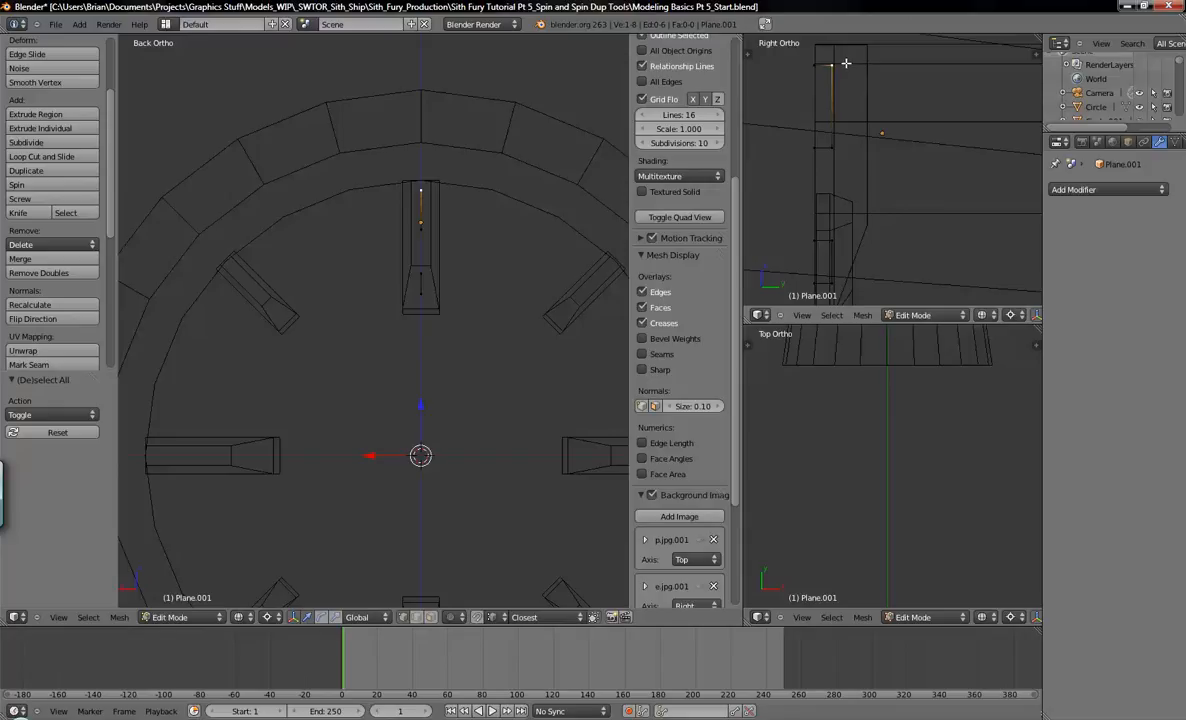
{"action": "right_click", "coordinate": [846, 144], "text": "shift"}
{"action": "middle_click_drag", "start_coordinate": [877, 138], "coordinate": [866, 154], "text": "shift"}
{"action": "key", "text": "w"}
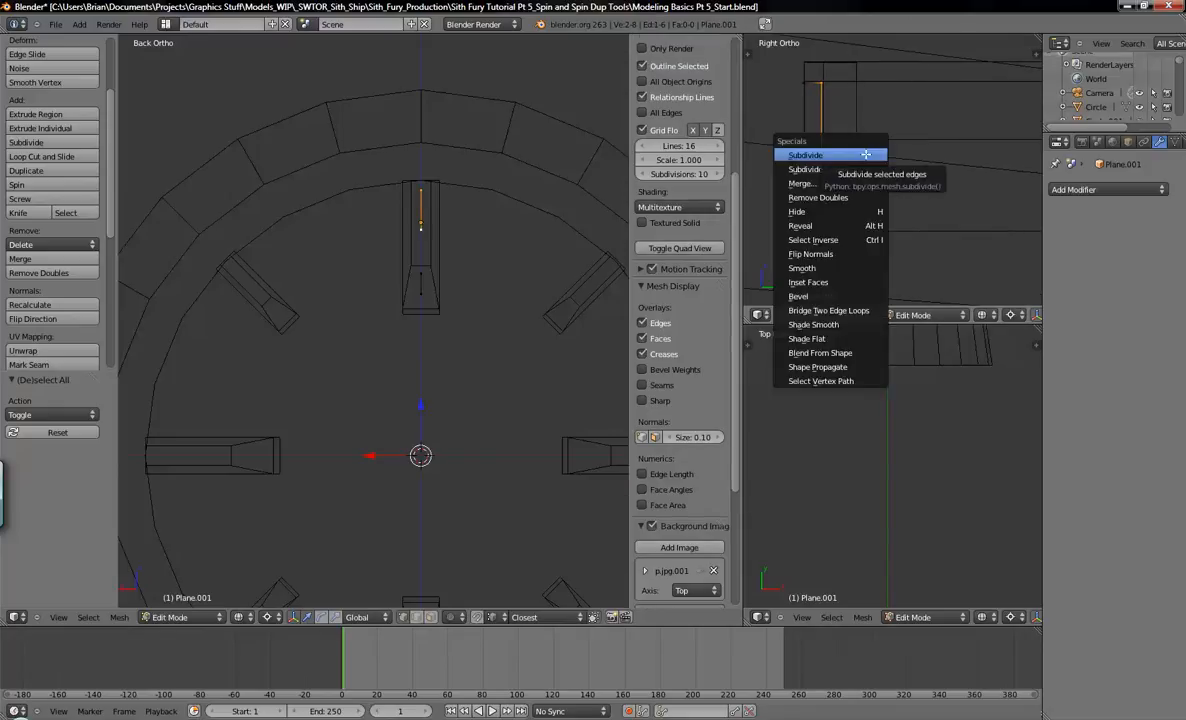
{"action": "left_click", "coordinate": [816, 155]}
{"action": "scroll", "coordinate": [864, 155], "scroll_direction": "up", "scroll_amount": 3}
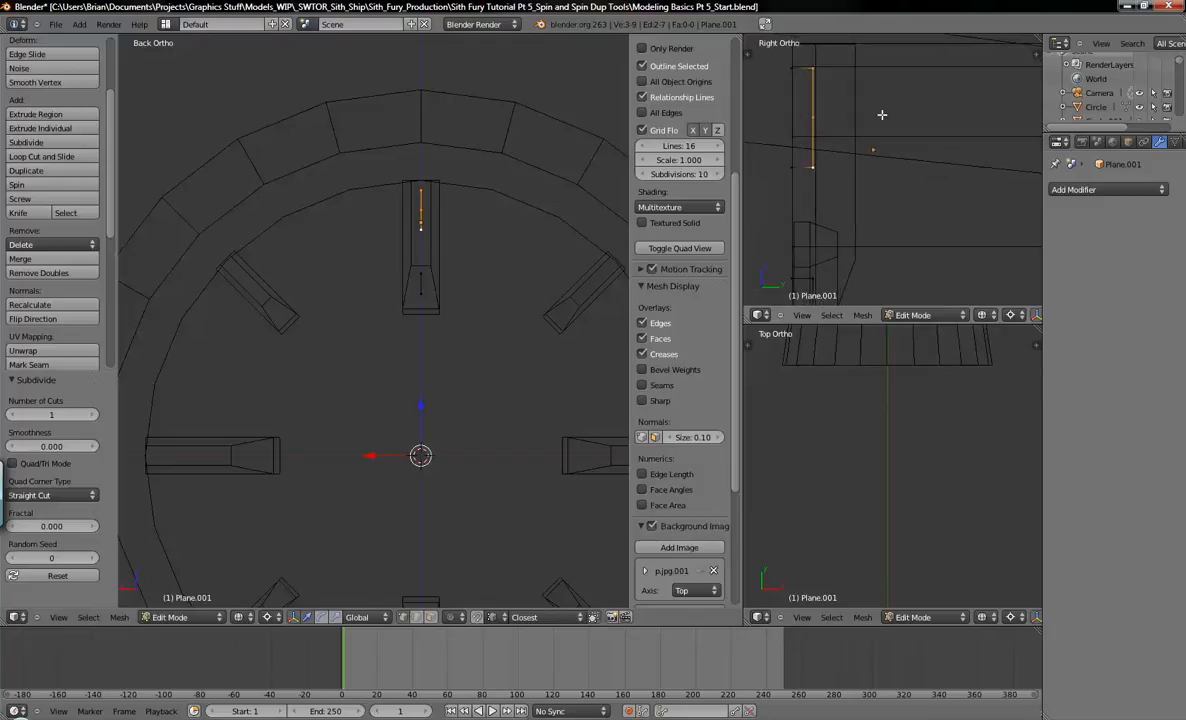
{"action": "key", "text": "w"}
{"action": "left_click", "coordinate": [816, 121]}
Step: Move the two inner front vertices of the upper profile about 0.0019 along Y, with the pivot point set to Median Point
{"action": "right_click", "coordinate": [819, 92]}
{"action": "right_click", "coordinate": [812, 145], "text": "shift"}
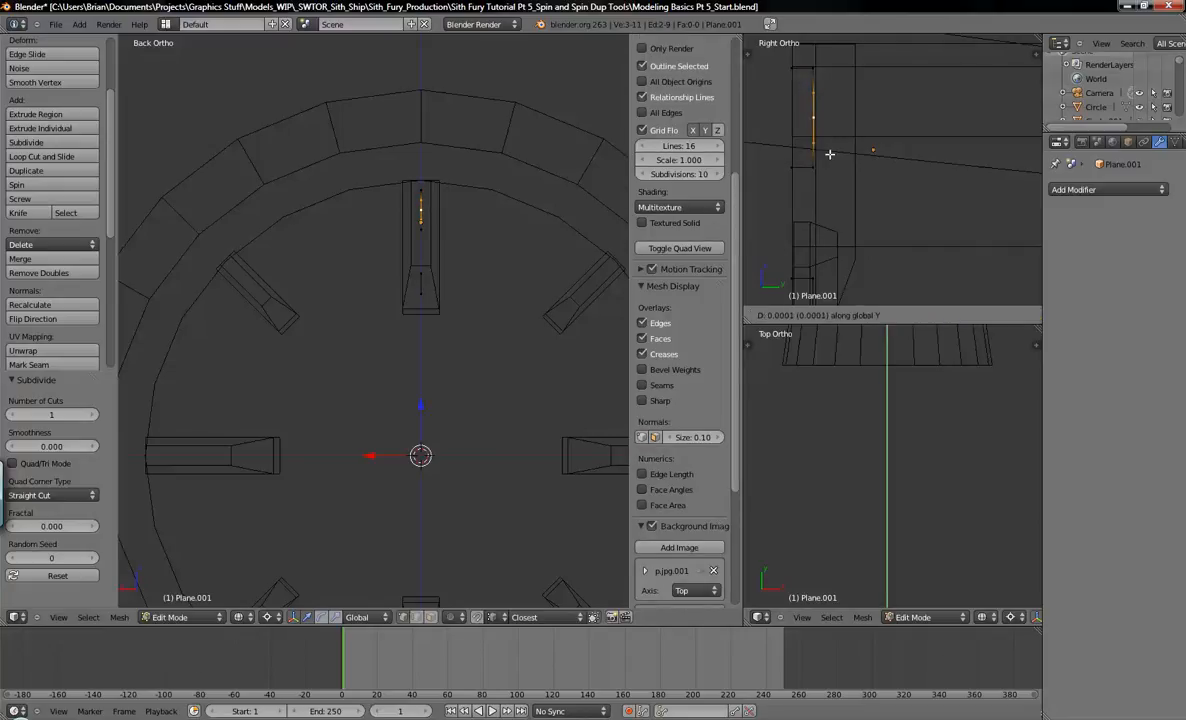
{"action": "left_click", "coordinate": [1010, 315]}
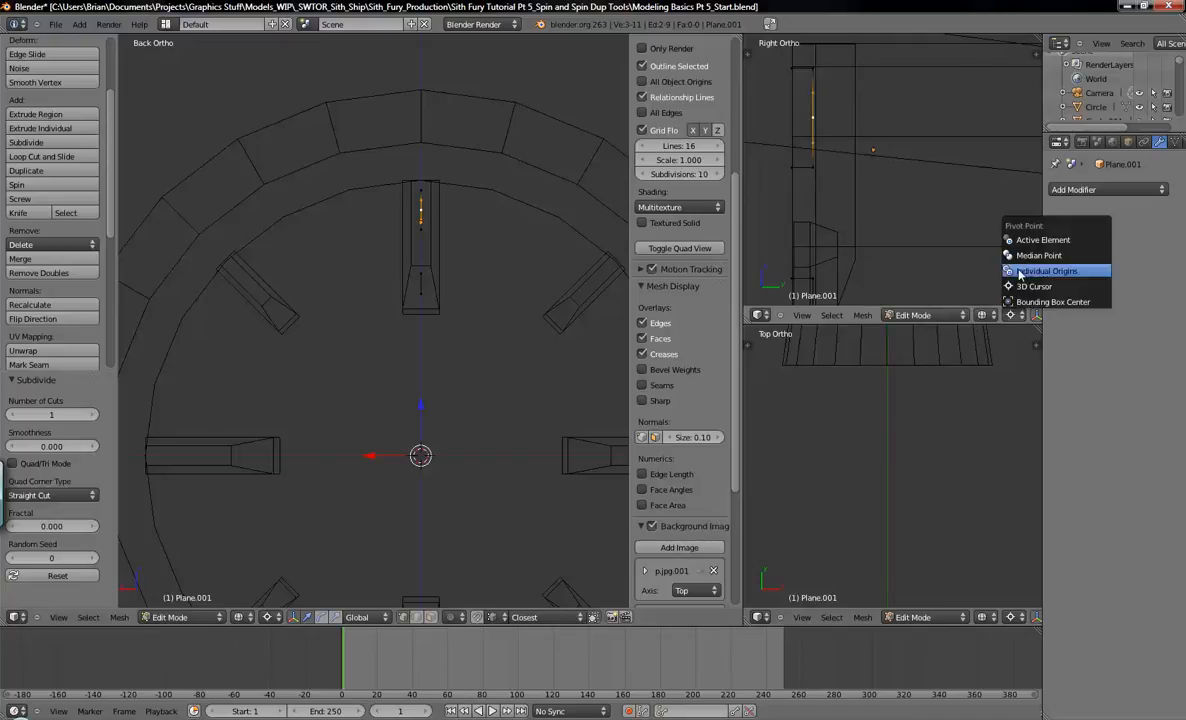
{"action": "left_click", "coordinate": [1030, 255]}
{"action": "key", "text": "g"}
{"action": "key", "text": "y"}
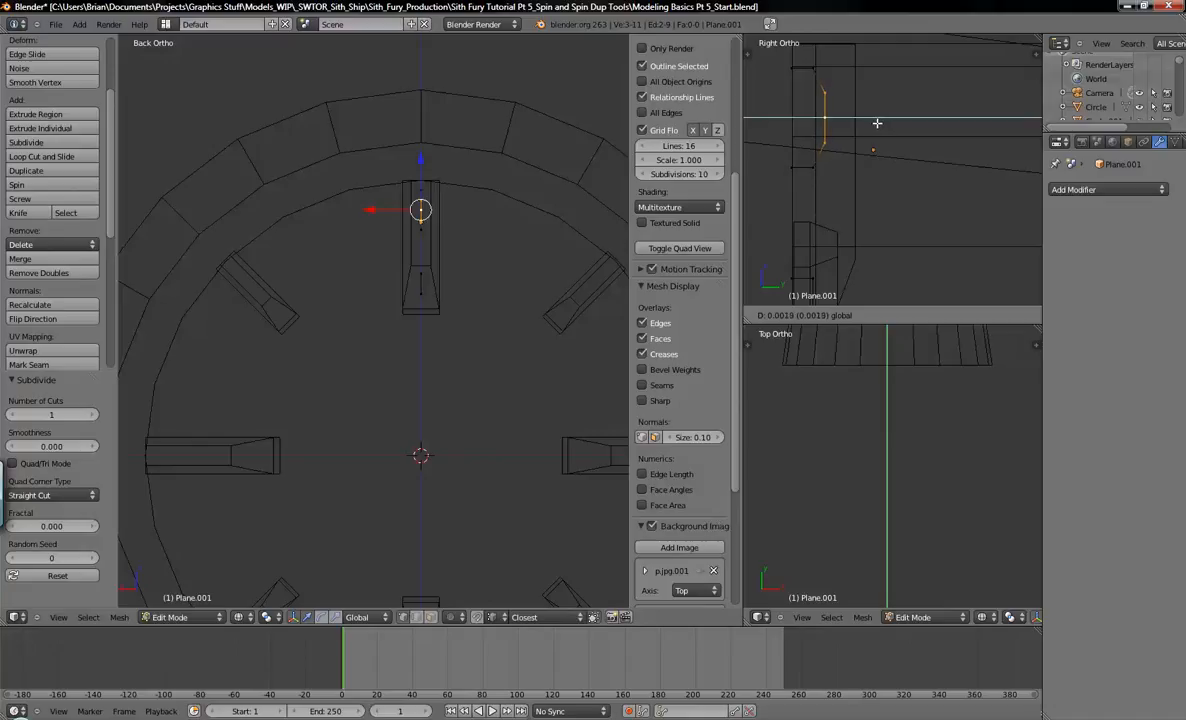
{"action": "left_click", "coordinate": [877, 123]}
Step: Delete the middle vertex of the upper profile's raised front section and connect its two neighbouring vertices with an edge
{"action": "right_click", "coordinate": [826, 120]}
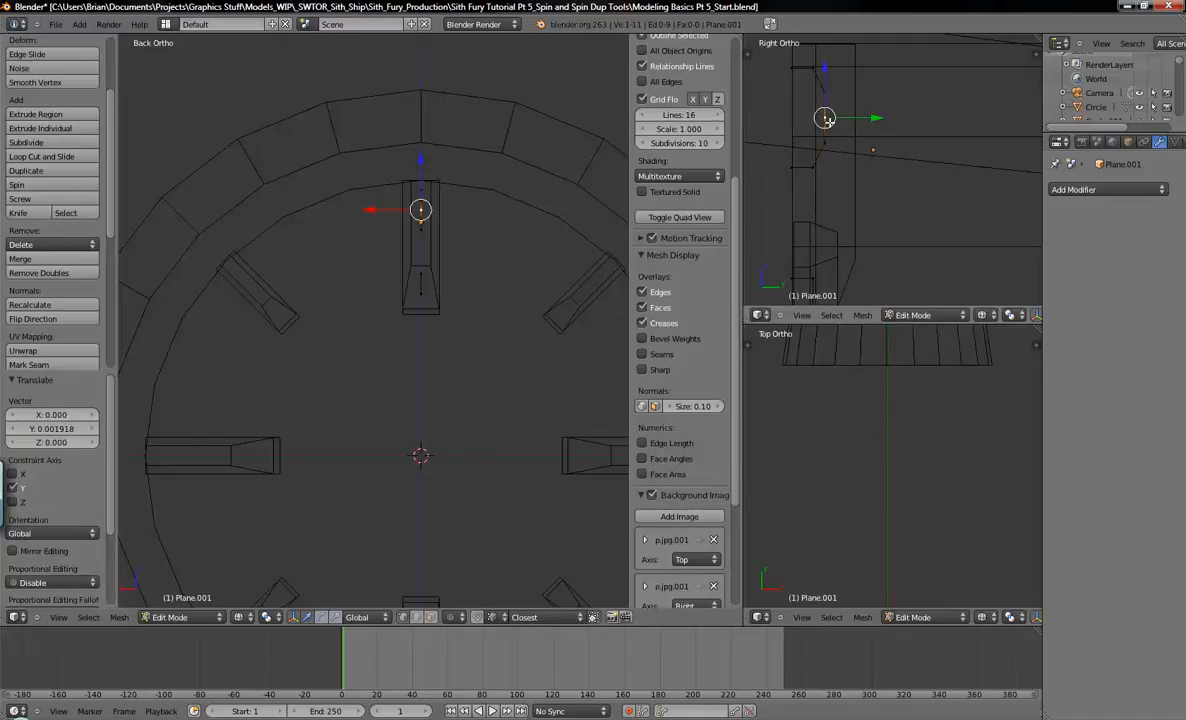
{"action": "key", "text": "x"}
{"action": "key", "text": "v"}
{"action": "right_click", "coordinate": [825, 101]}
{"action": "right_click", "coordinate": [829, 145], "text": "shift"}
{"action": "key", "text": "f"}
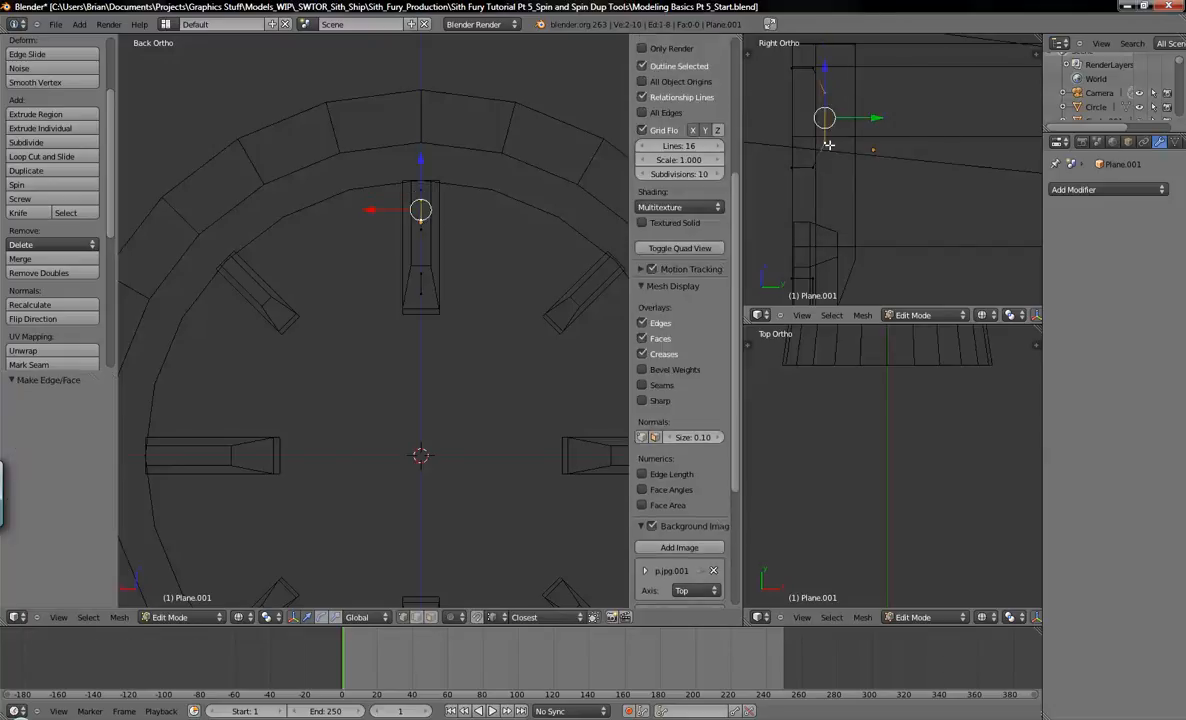
{"action": "key", "text": "a"}
Step: Scale the lower profile's two front vertices to about 0.822 along Z so the profile tapers towards the front
{"action": "middle_click_drag", "start_coordinate": [866, 233], "coordinate": [859, 127], "text": "shift"}
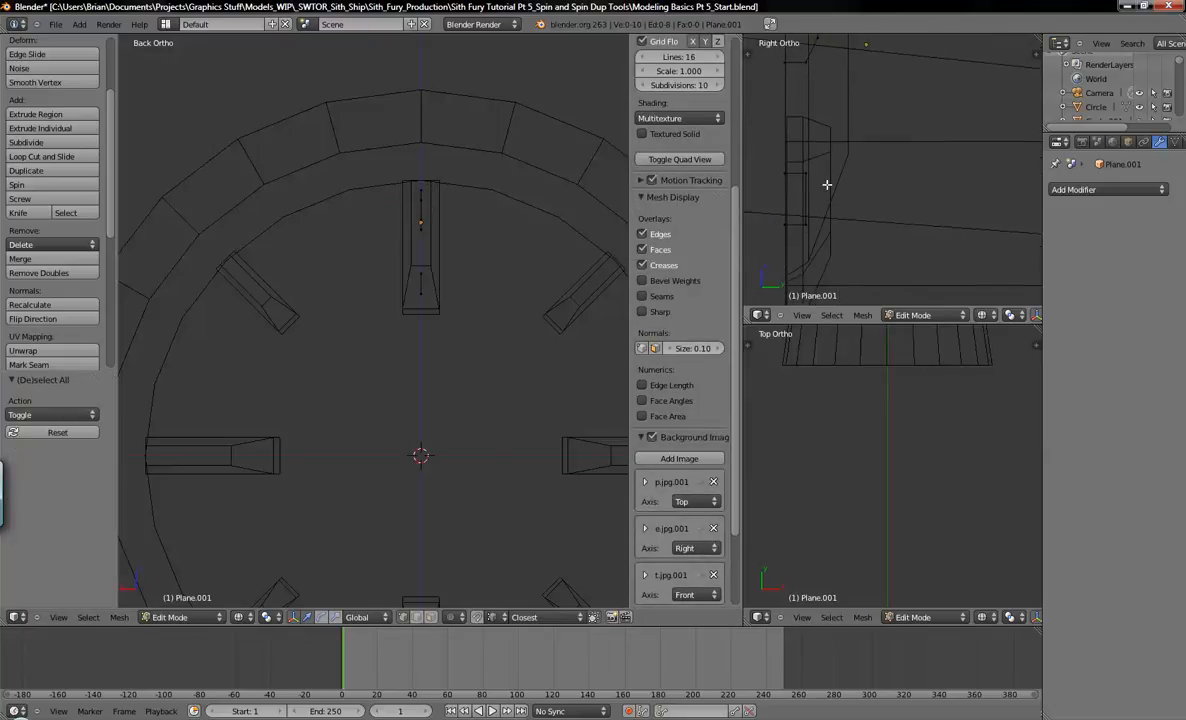
{"action": "right_click", "coordinate": [810, 178]}
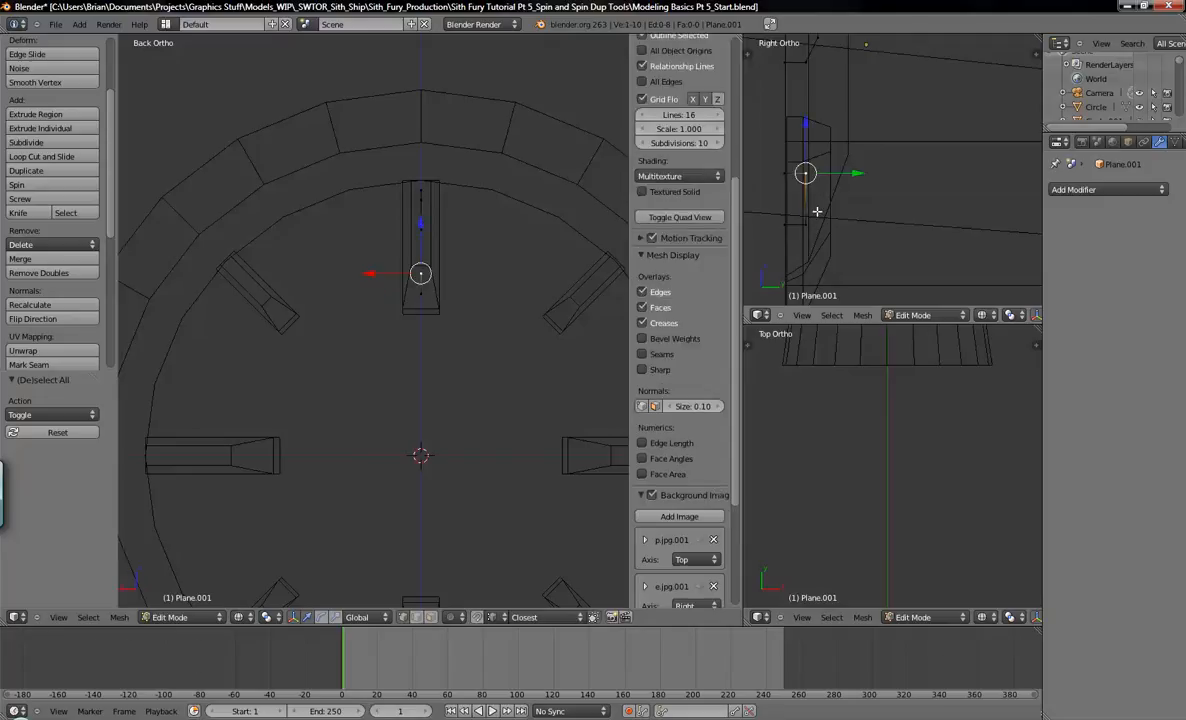
{"action": "key", "text": "a"}
{"action": "mouse_move", "coordinate": [867, 114]}
{"action": "middle_mouse_down", "text": "shift"}
{"action": "mouse_move", "coordinate": [873, 201]}
{"action": "mouse_move", "coordinate": [879, 124]}
{"action": "middle_mouse_up", "text": "shift"}
{"action": "scroll", "coordinate": [826, 198], "scroll_direction": "up", "scroll_amount": 3}
{"action": "middle_click_drag", "start_coordinate": [839, 202], "coordinate": [852, 169], "text": "shift"}
{"action": "right_click_drag", "start_coordinate": [827, 150], "coordinate": [823, 172]}
{"action": "right_click", "coordinate": [830, 162]}
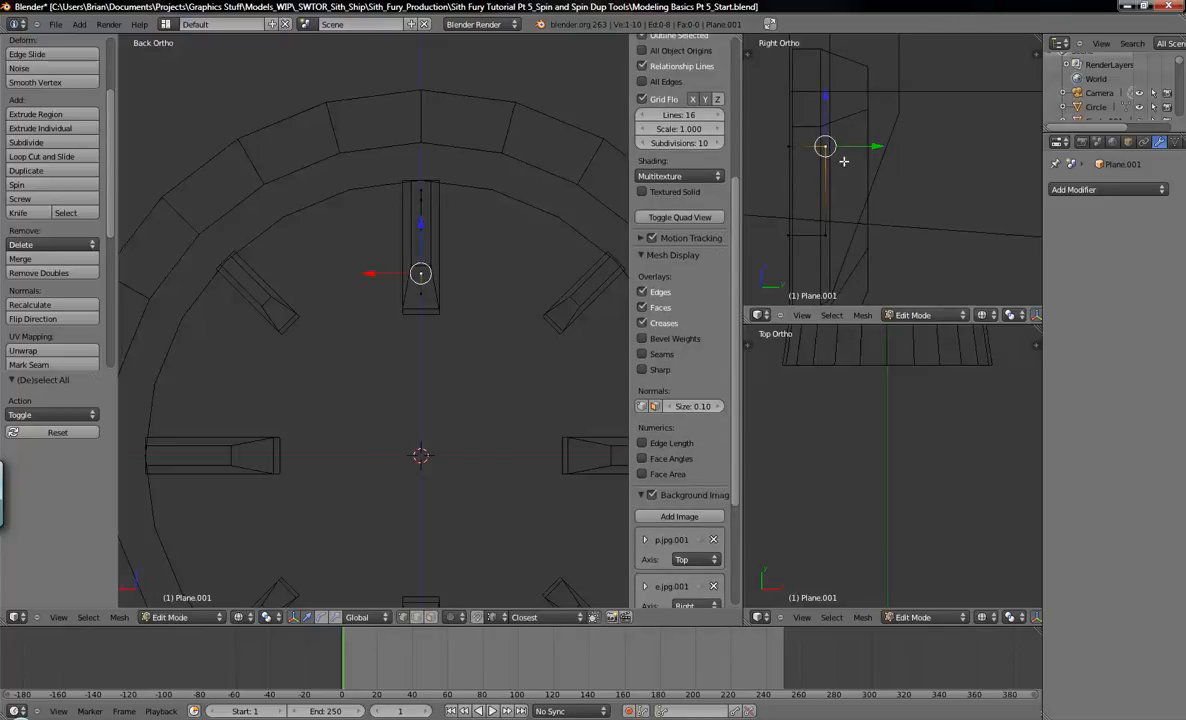
{"action": "right_click", "coordinate": [832, 242], "text": "shift"}
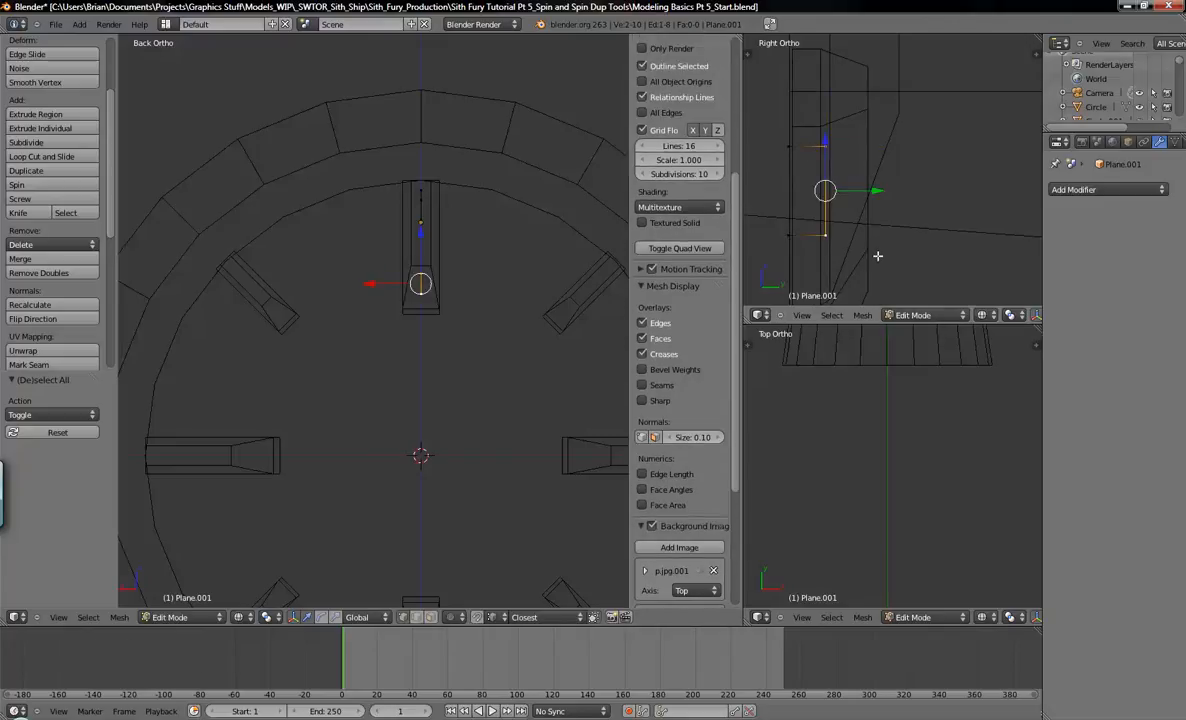
{"action": "key", "text": "s"}
{"action": "key", "text": "z"}
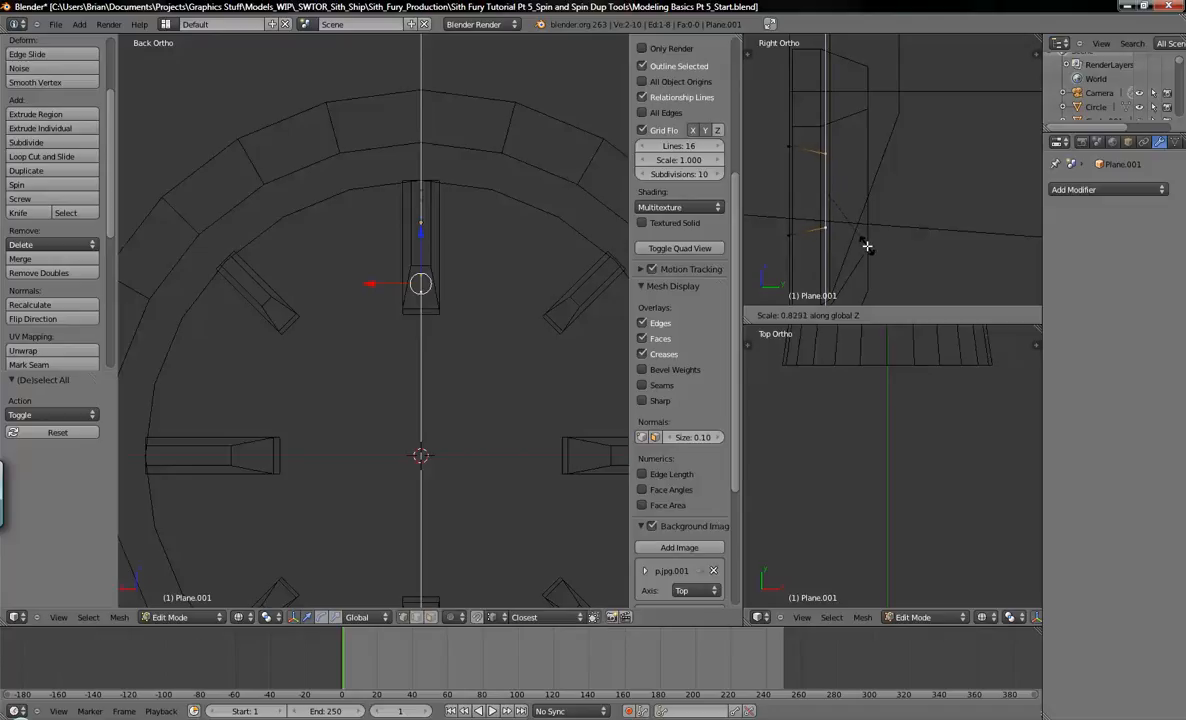
{"action": "left_click", "coordinate": [867, 245]}
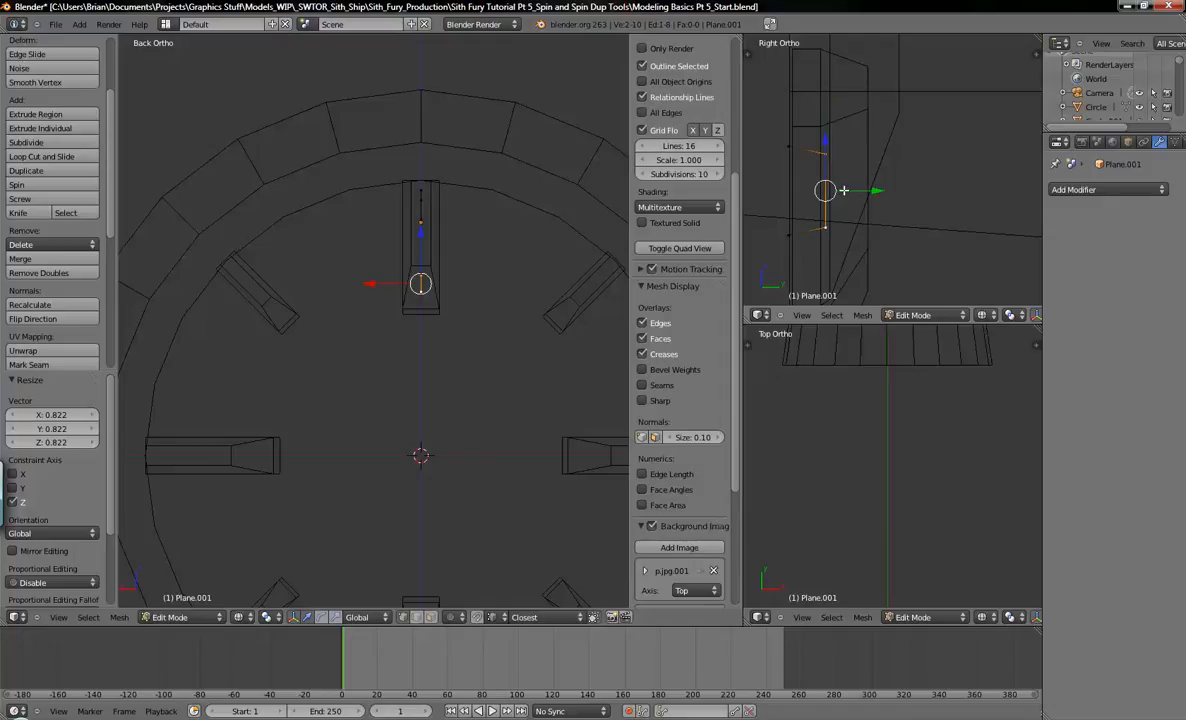
Step: Try to extrude the lower profile's front edge in place, scale the copy smaller and move it along Y
{"action": "key", "text": "e"}
{"action": "right_click", "coordinate": [860, 230]}
{"action": "key", "text": "s"}
{"action": "left_click", "coordinate": [871, 241]}
{"action": "key", "text": "g"}
{"action": "key", "text": "y"}
{"action": "left_click", "coordinate": [876, 190]}
{"action": "mouse_move", "coordinate": [876, 190]}
{"action": "middle_mouse_down"}
{"action": "mouse_move", "coordinate": [839, 220]}
{"action": "mouse_move", "coordinate": [877, 200]}
{"action": "middle_mouse_up"}
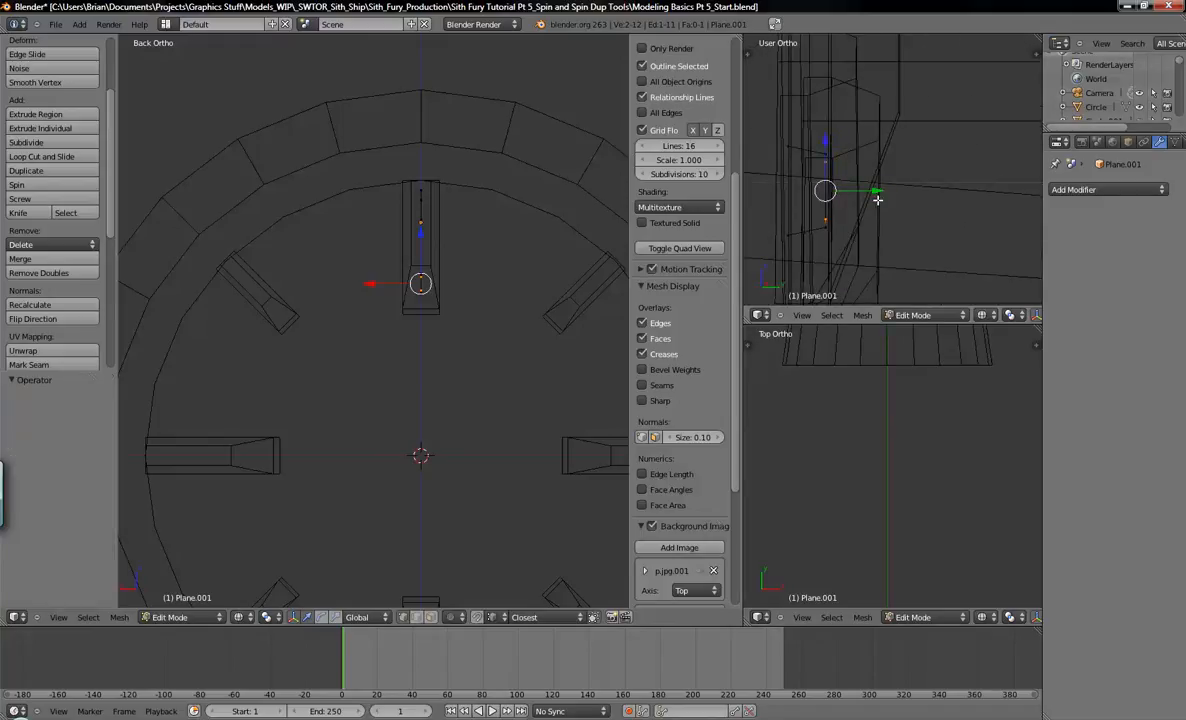
Step: Merge the duplicate vertices left on the lower profile's front edge with Remove Doubles and clear the selection
{"action": "key", "text": "KP_3"}
{"action": "middle_click_drag", "start_coordinate": [861, 220], "coordinate": [916, 197], "text": "shift"}
{"action": "scroll", "coordinate": [903, 200], "scroll_direction": "up", "scroll_amount": 4}
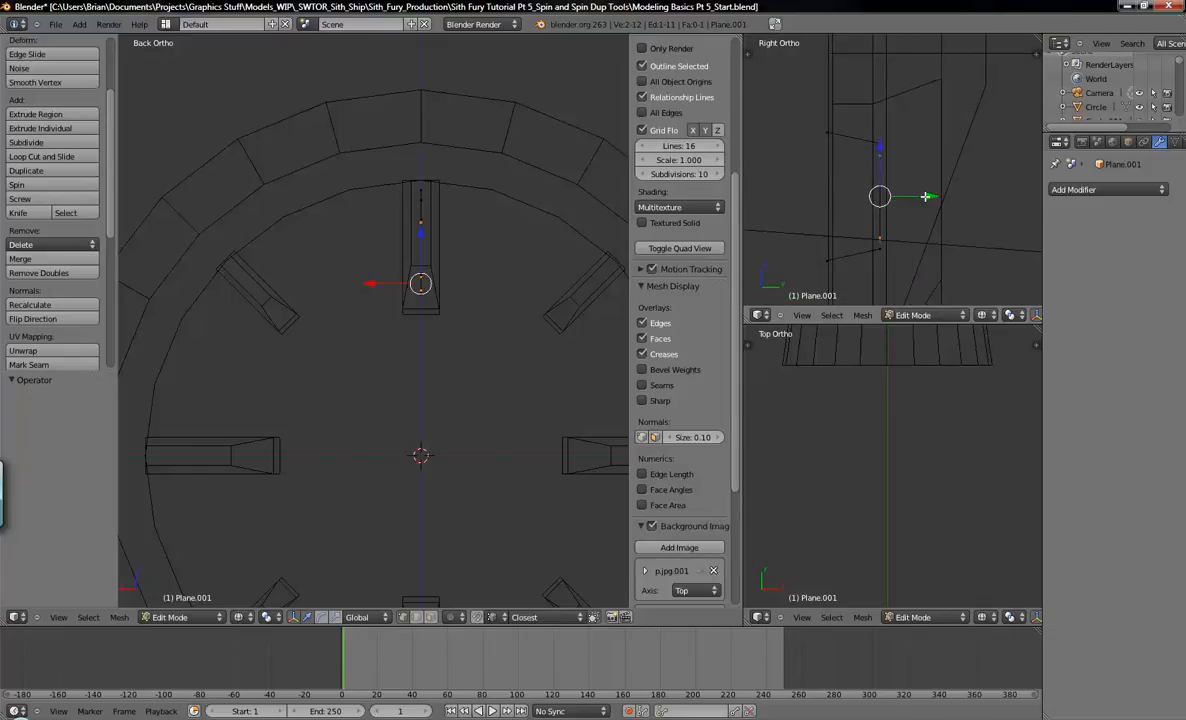
{"action": "right_click", "coordinate": [880, 144]}
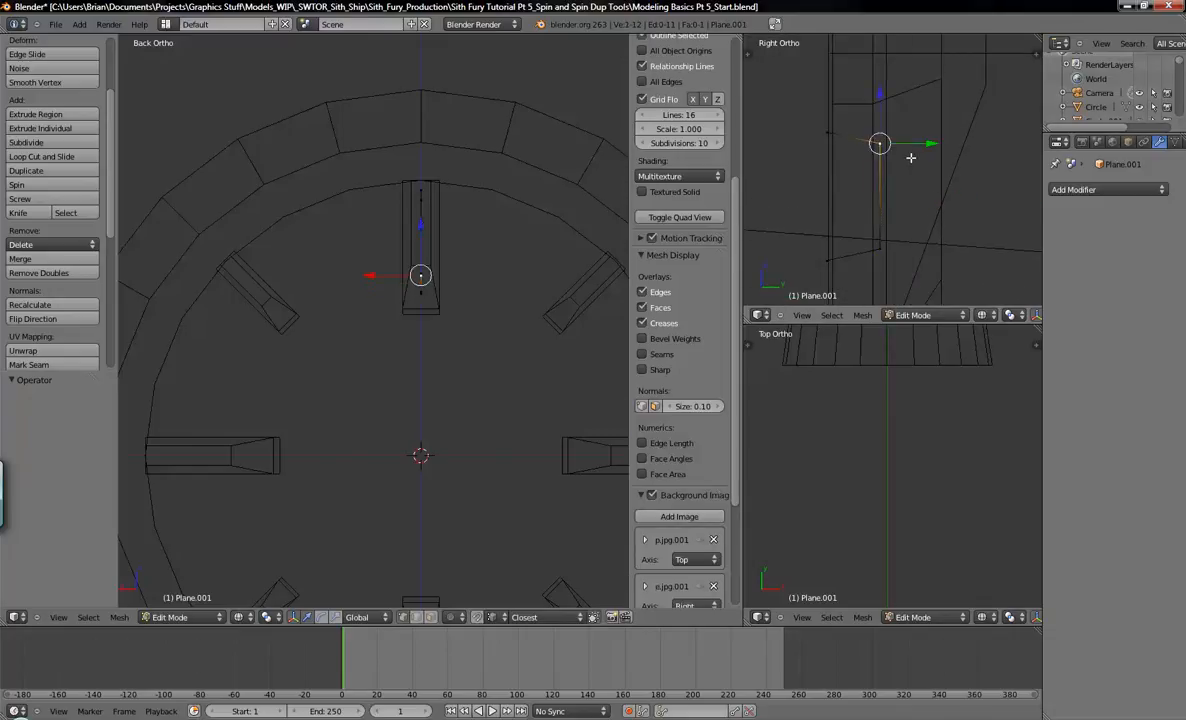
{"action": "key", "text": "a"}
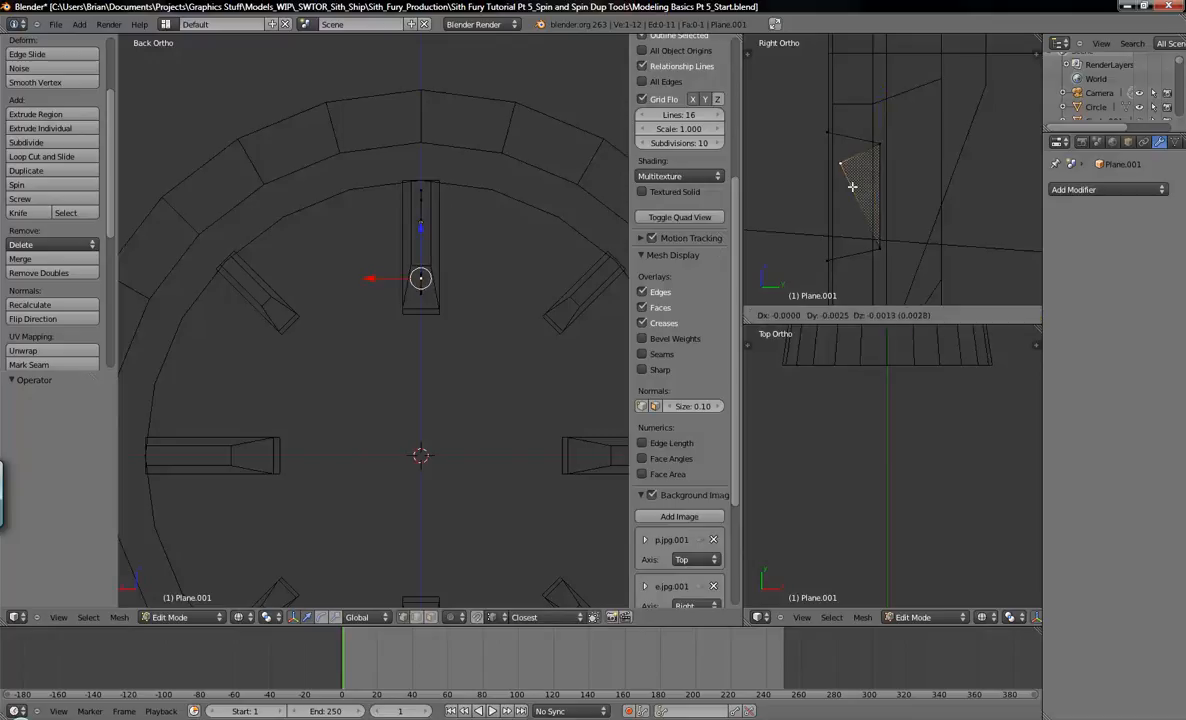
{"action": "scroll", "coordinate": [680, 150], "scroll_direction": "up", "scroll_amount": 1}
{"action": "key", "text": "a"}
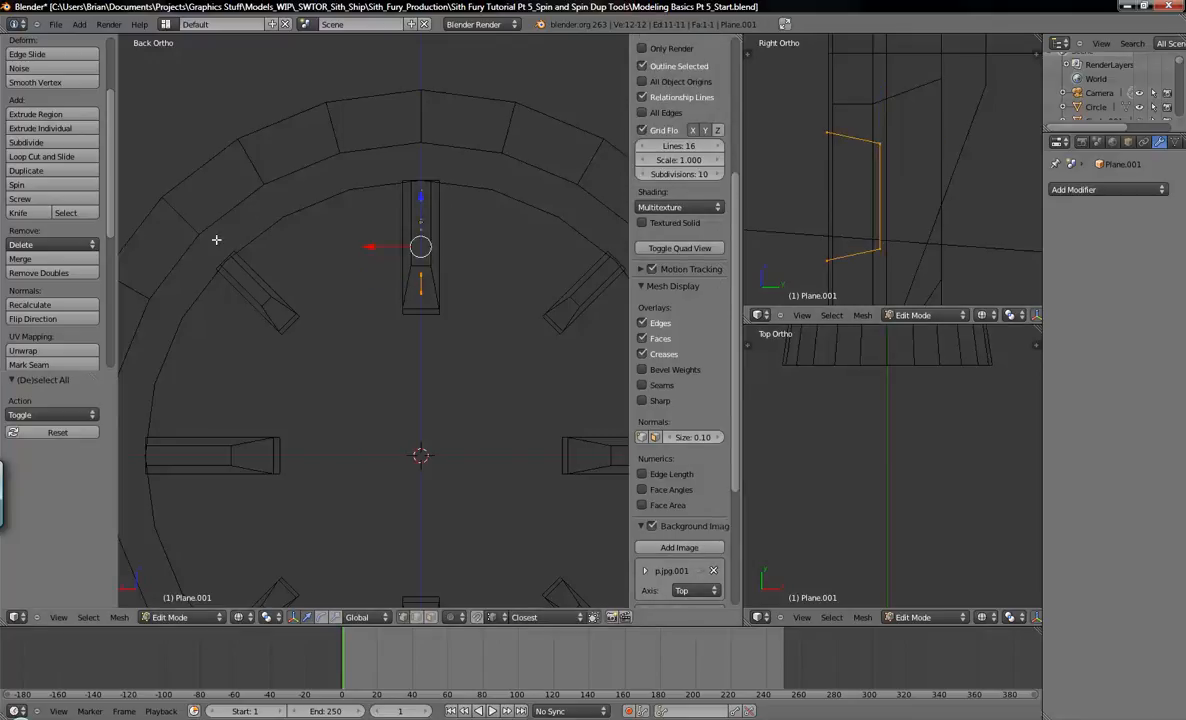
{"action": "left_click", "coordinate": [50, 272]}
{"action": "scroll", "coordinate": [680, 300], "scroll_direction": "down", "scroll_amount": 2}
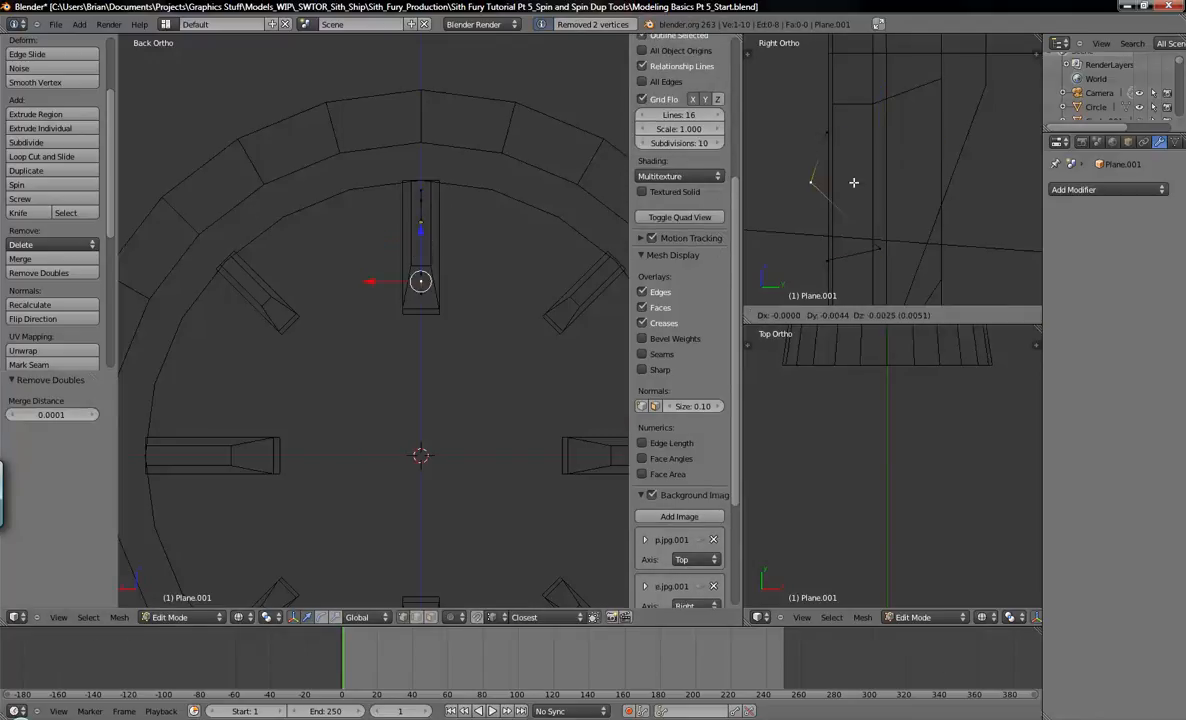
{"action": "key", "text": "a"}
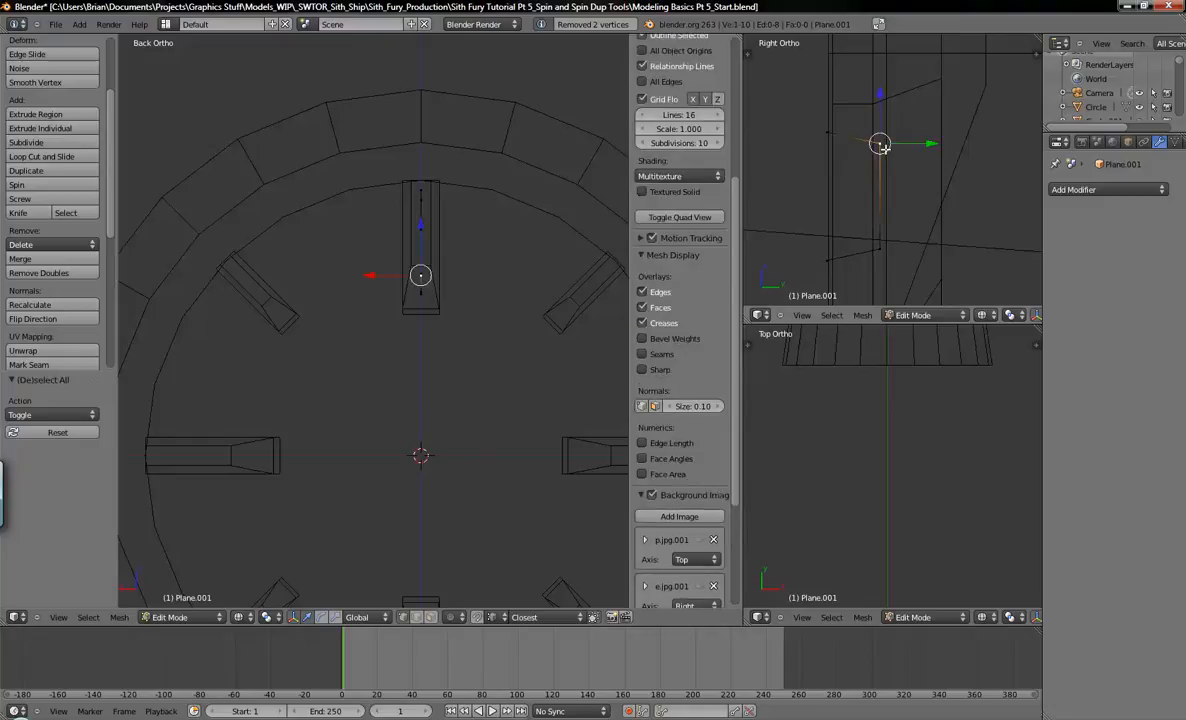
Step: Spin both whole profiles around the 3D cursor in the back view through 360 degrees
{"action": "scroll", "coordinate": [905, 153], "scroll_direction": "down", "scroll_amount": 3}
{"action": "middle_click_drag", "start_coordinate": [924, 159], "coordinate": [906, 194], "text": "shift"}
{"action": "scroll", "coordinate": [916, 233], "scroll_direction": "down", "scroll_amount": 2}
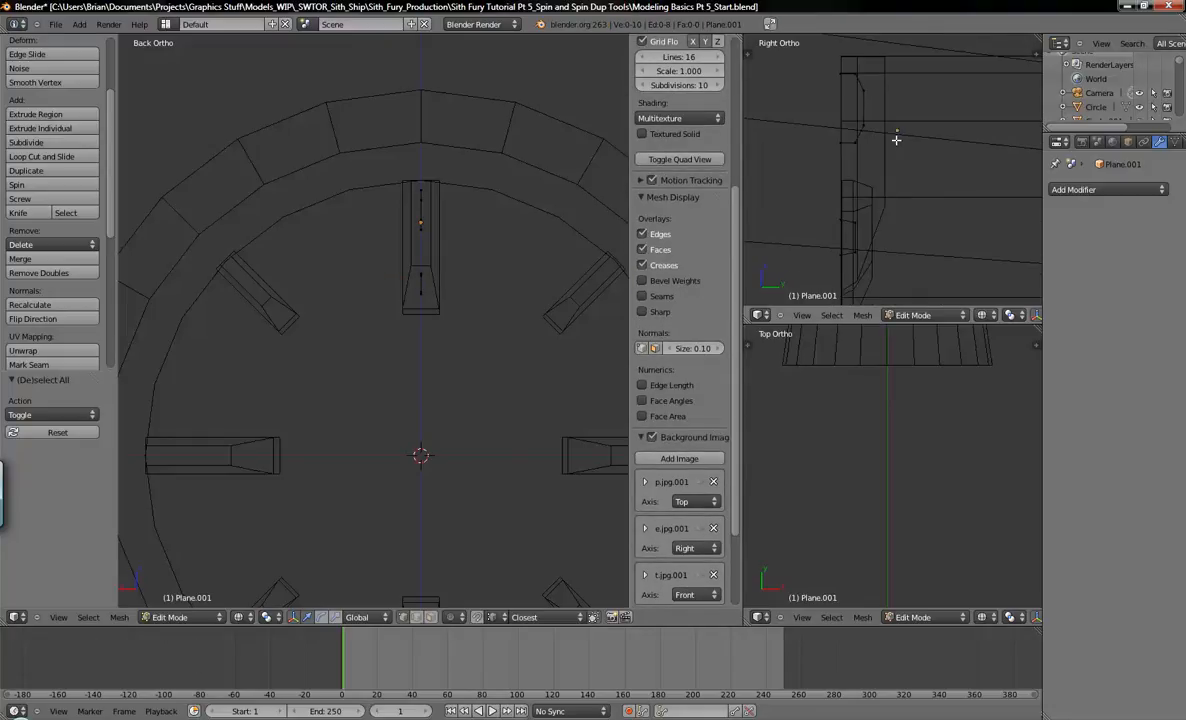
{"action": "key", "text": "a"}
{"action": "middle_click_drag", "start_coordinate": [485, 363], "coordinate": [434, 264], "text": "shift"}
{"action": "scroll", "coordinate": [434, 264], "scroll_direction": "down", "scroll_amount": 1}
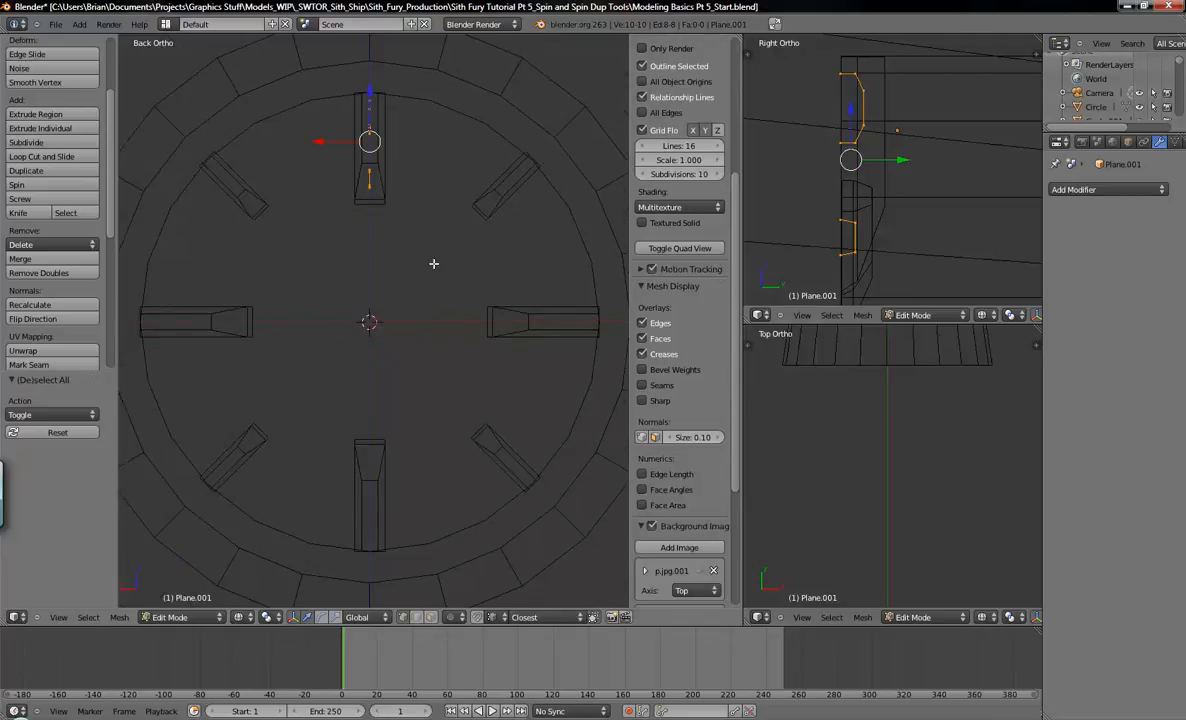
{"action": "left_click", "coordinate": [23, 186]}
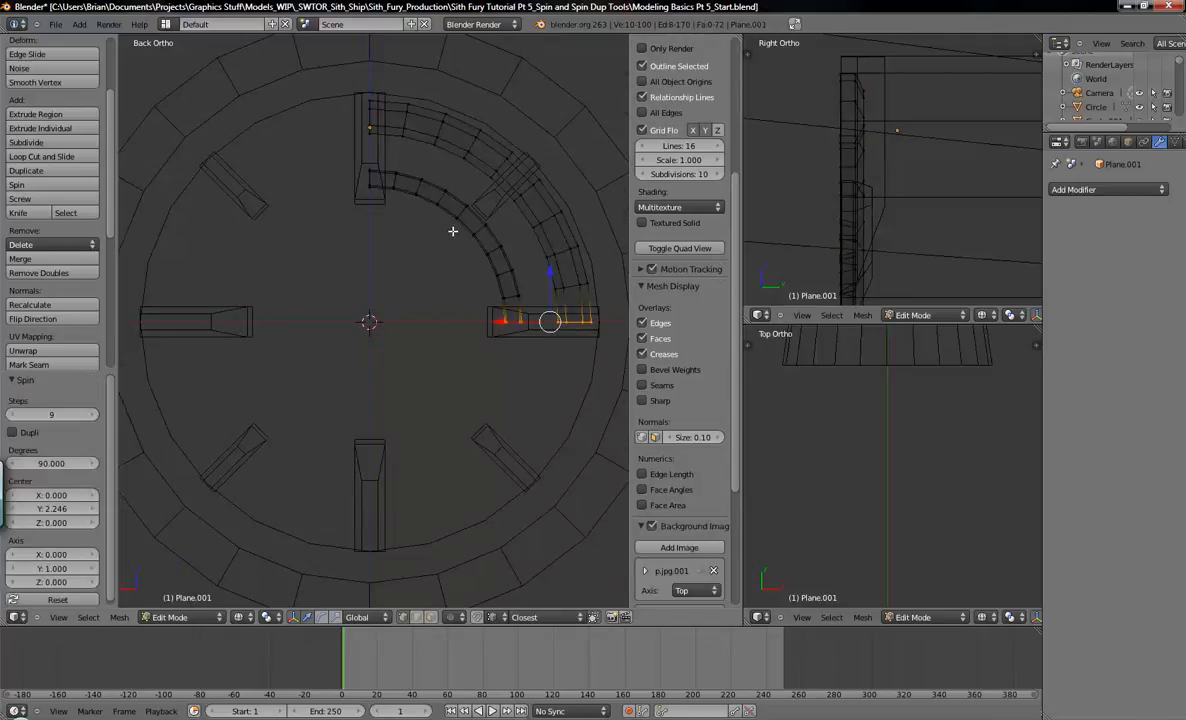
{"action": "left_click", "coordinate": [72, 463]}
{"action": "type", "text": "360"}
{"action": "key", "text": "Return"}
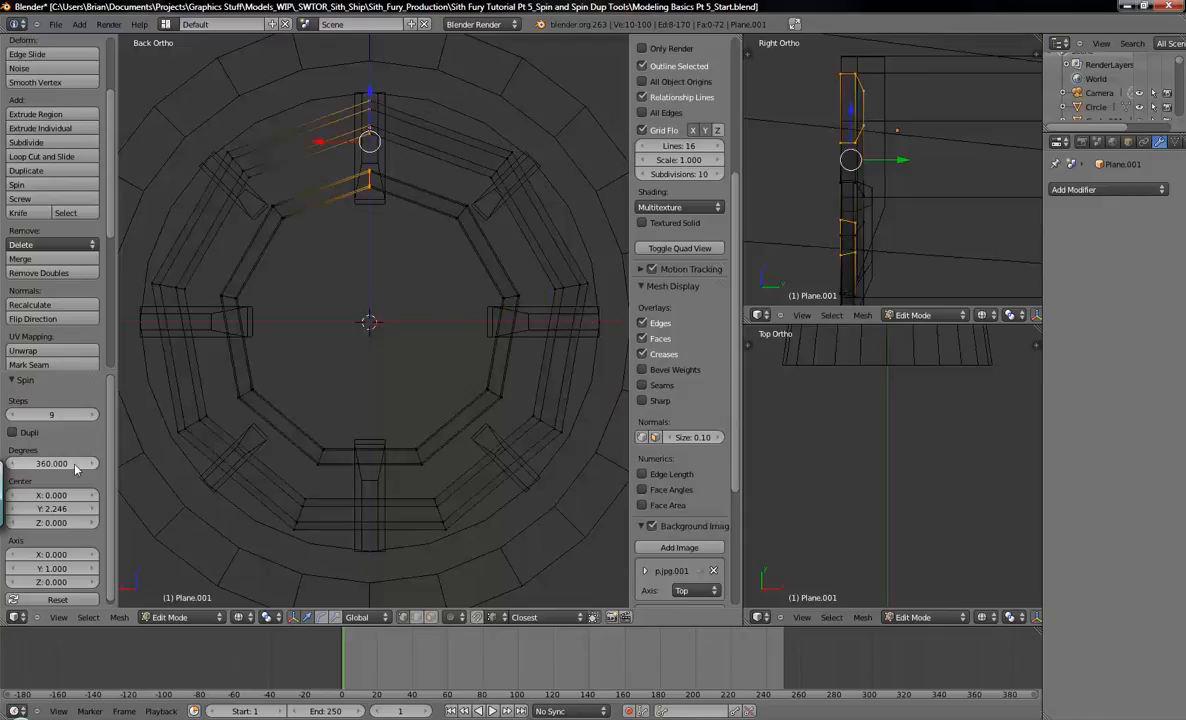
Step: Raise the number of Spin steps to 24 for smoother rings
{"action": "left_click", "coordinate": [93, 414]}
{"action": "left_click", "coordinate": [93, 414]}
{"action": "left_click", "coordinate": [93, 414]}
{"action": "left_click", "coordinate": [93, 414]}
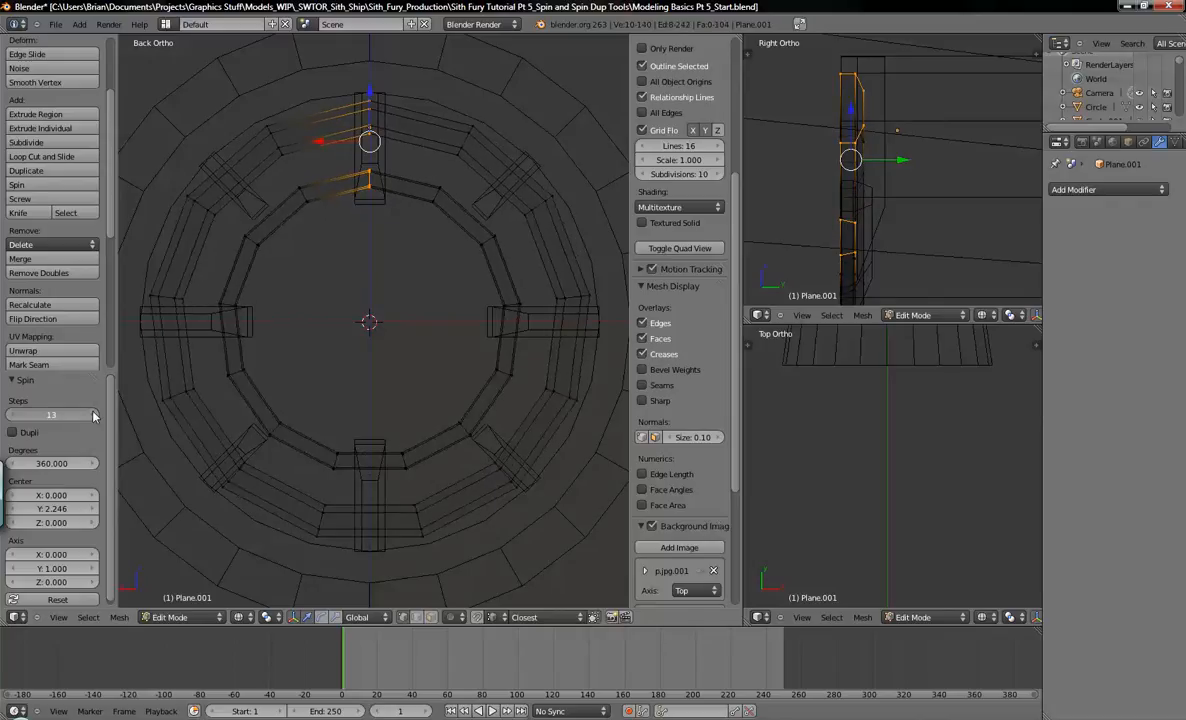
{"action": "left_click", "coordinate": [93, 414]}
{"action": "left_click", "coordinate": [93, 414]}
{"action": "left_click", "coordinate": [93, 414]}
{"action": "left_click", "coordinate": [93, 414]}
{"action": "left_click", "coordinate": [93, 414]}
{"action": "left_click", "coordinate": [93, 414]}
{"action": "left_click", "coordinate": [93, 414]}
{"action": "left_click", "coordinate": [93, 414]}
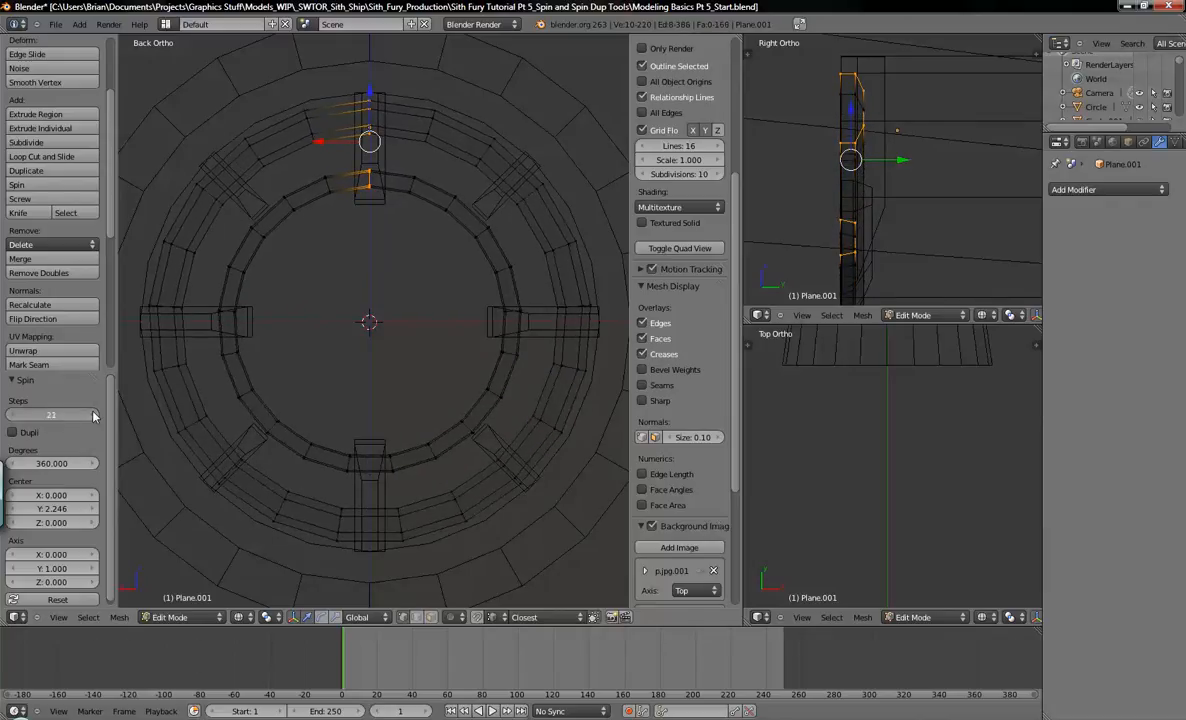
{"action": "left_click", "coordinate": [93, 414]}
{"action": "left_click", "coordinate": [93, 414]}
{"action": "left_click", "coordinate": [93, 414]}
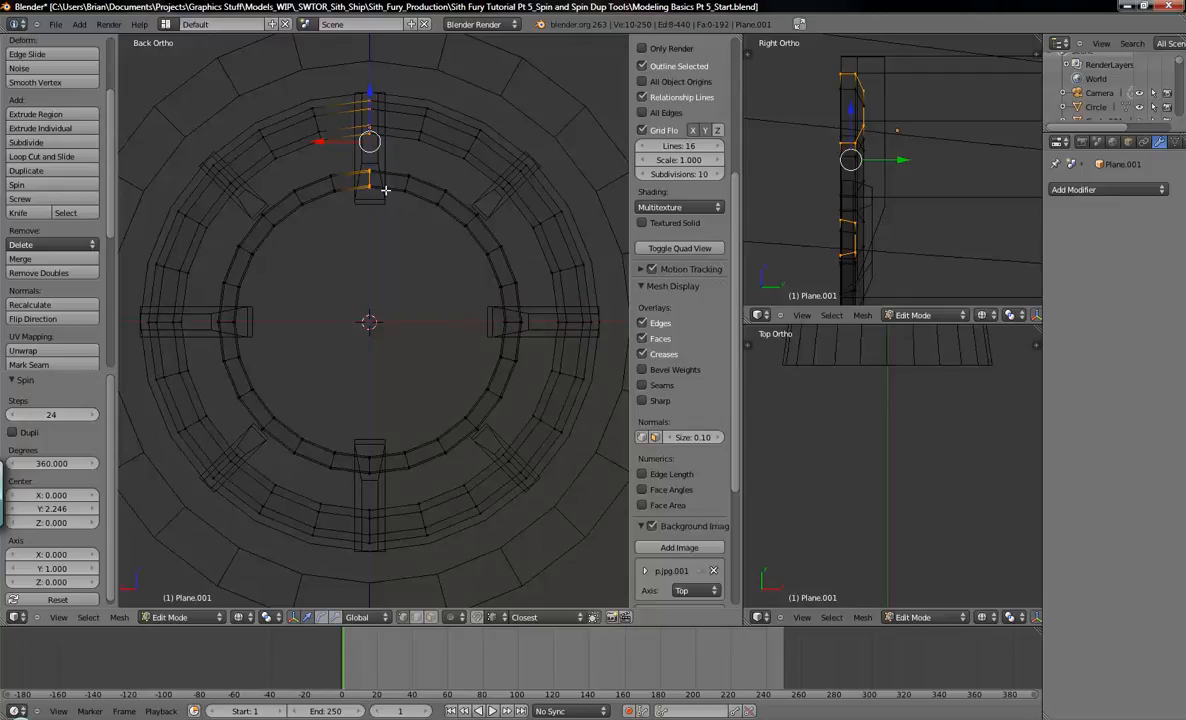
Step: Merge the overlapping seam vertices of both rings with Remove Doubles and display them in solid shading in Object Mode
{"action": "key", "text": "a"}
{"action": "key", "text": "a"}
{"action": "left_click", "coordinate": [26, 274]}
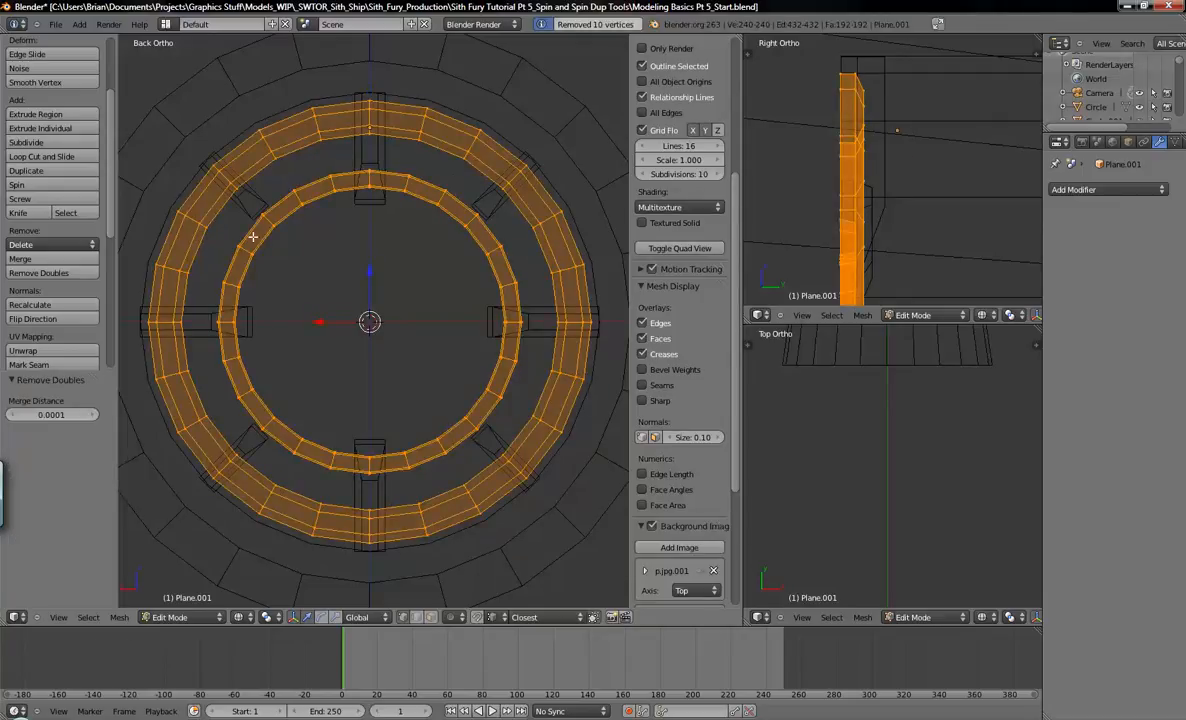
{"action": "key", "text": "a"}
{"action": "key", "text": "z"}
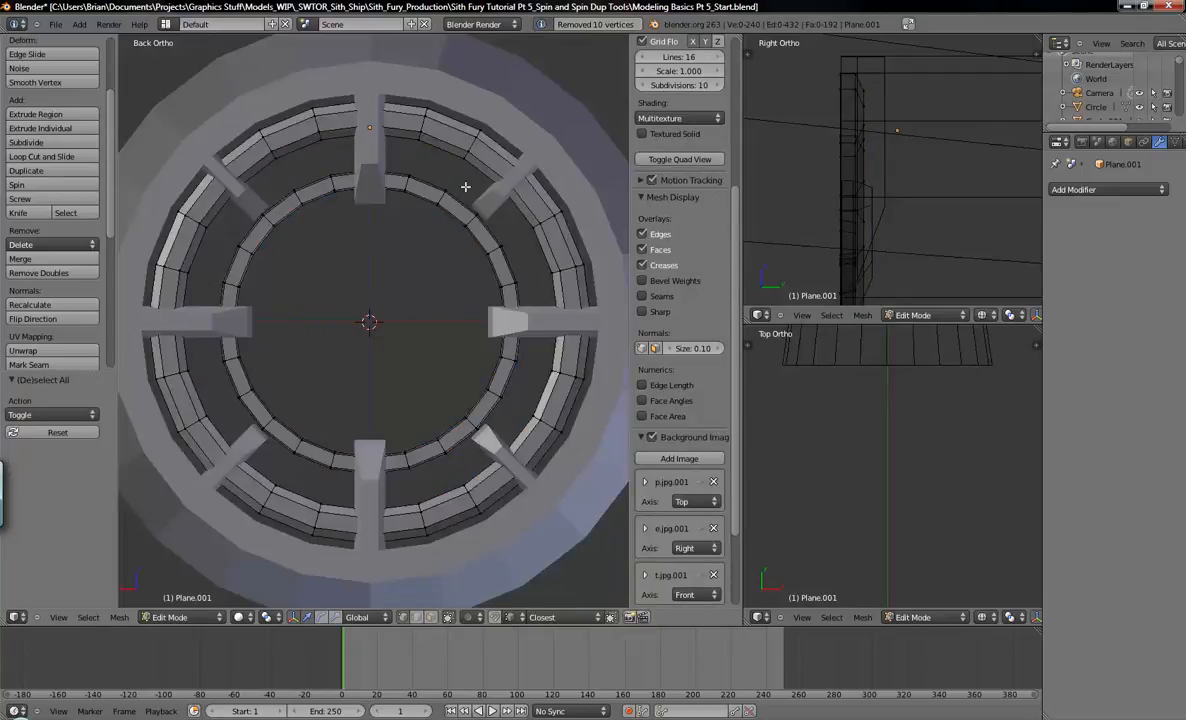
{"action": "key", "text": "Tab"}
Step: Examine the finished concentric rings inside the engine from several angles and leave nothing selected
{"action": "middle_click_drag", "start_coordinate": [463, 193], "coordinate": [447, 240]}
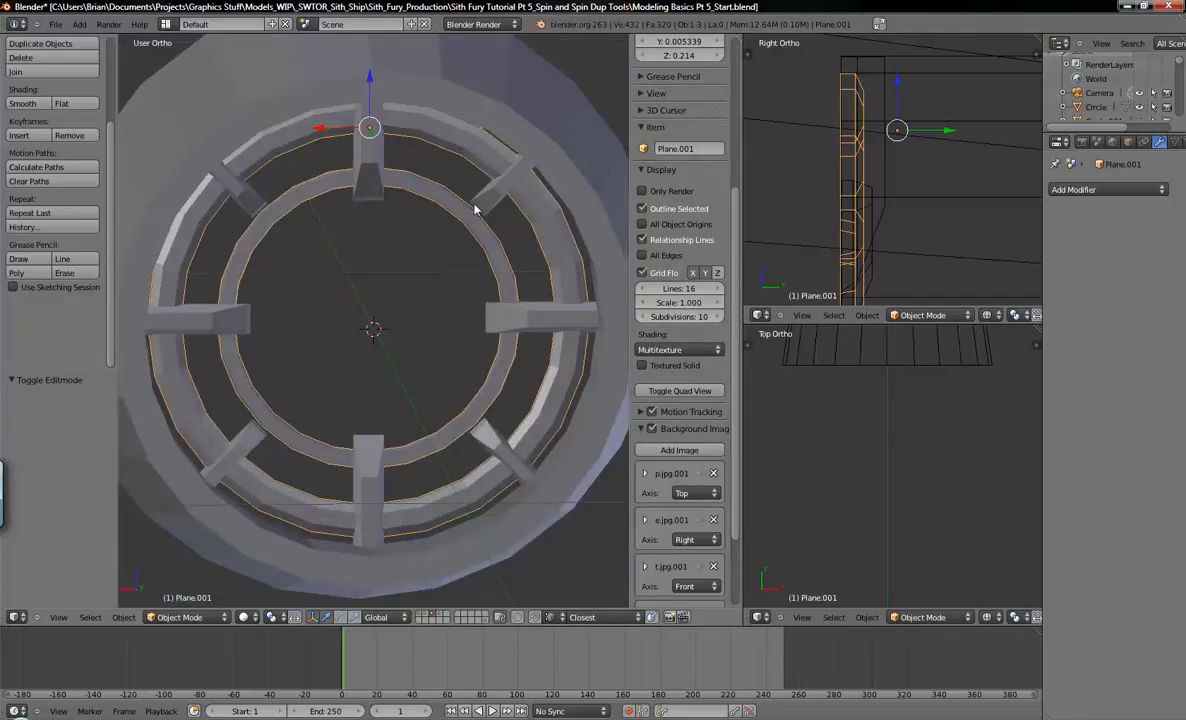
{"action": "middle_click_drag", "start_coordinate": [468, 229], "coordinate": [463, 297]}
{"action": "scroll", "coordinate": [470, 226], "scroll_direction": "down", "scroll_amount": 4}
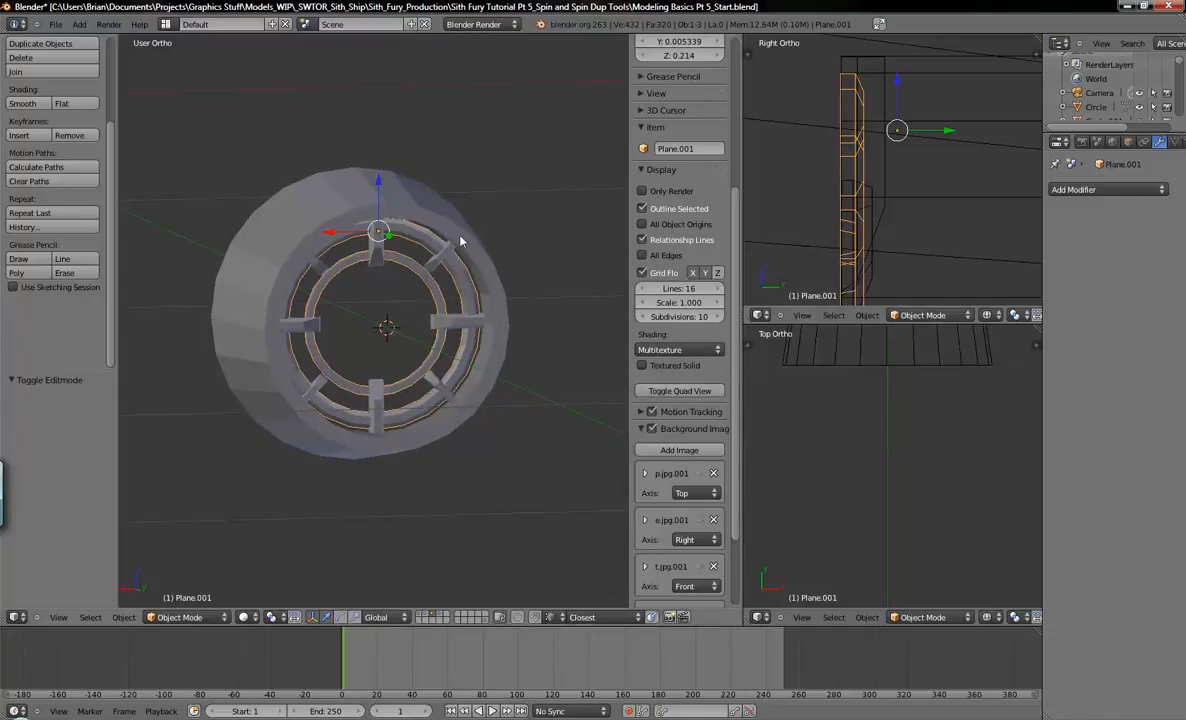
{"action": "scroll", "coordinate": [857, 170], "scroll_direction": "down", "scroll_amount": 5}
{"action": "middle_click_drag", "start_coordinate": [895, 204], "coordinate": [985, 230], "text": "shift"}
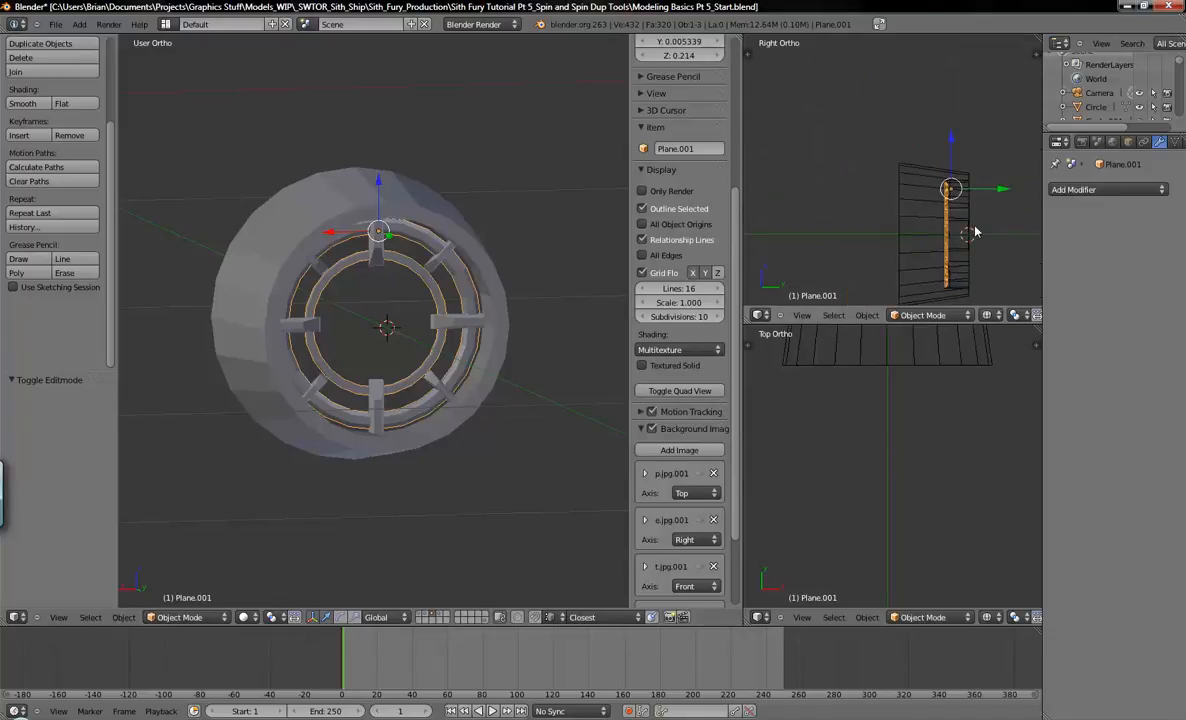
{"action": "middle_click_drag", "start_coordinate": [418, 272], "coordinate": [420, 308]}
{"action": "key", "text": "Tab"}
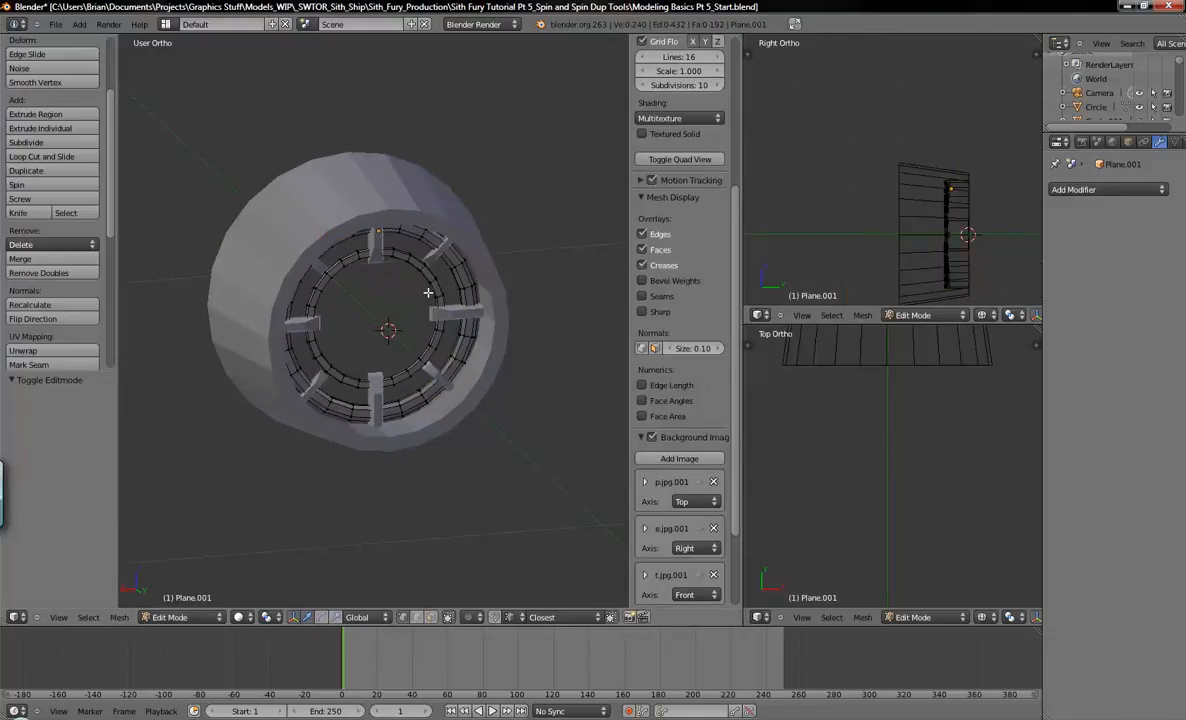
{"action": "key", "text": "Tab"}
{"action": "key", "text": "a"}
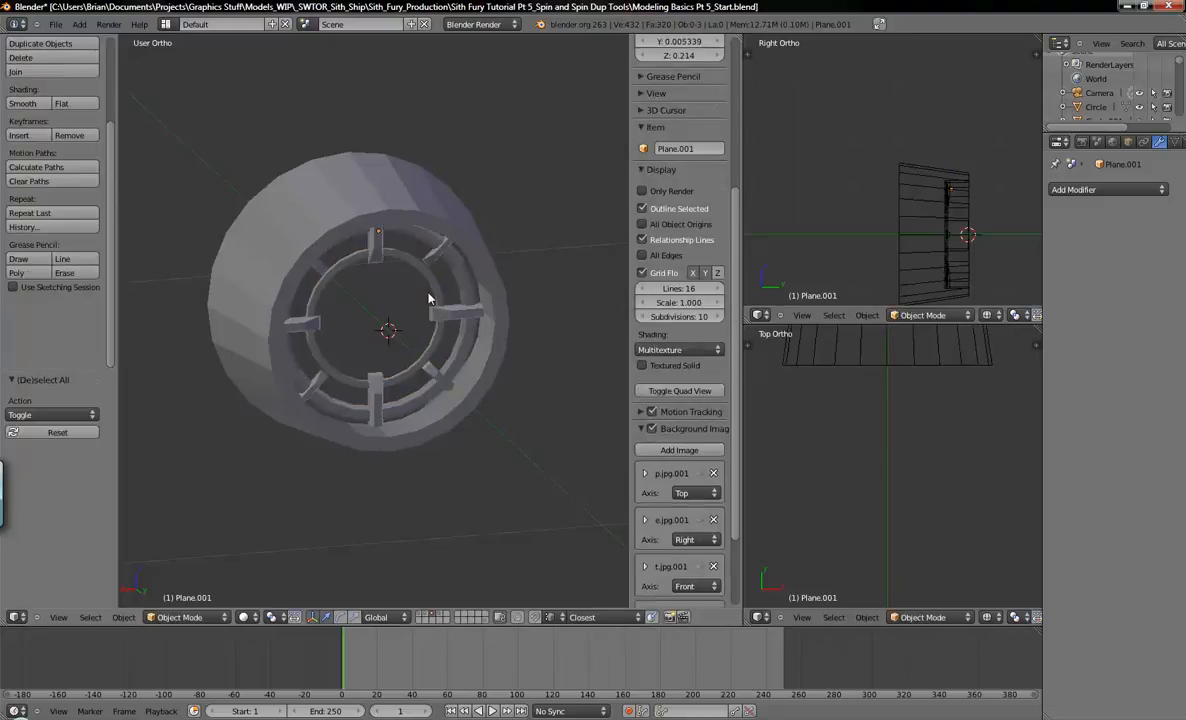
Step: Add a 32-vertex mesh circle with radius 1.000 at the 3D cursor and enter Edit Mode with nothing selected
{"action": "key", "text": "shift+a"}
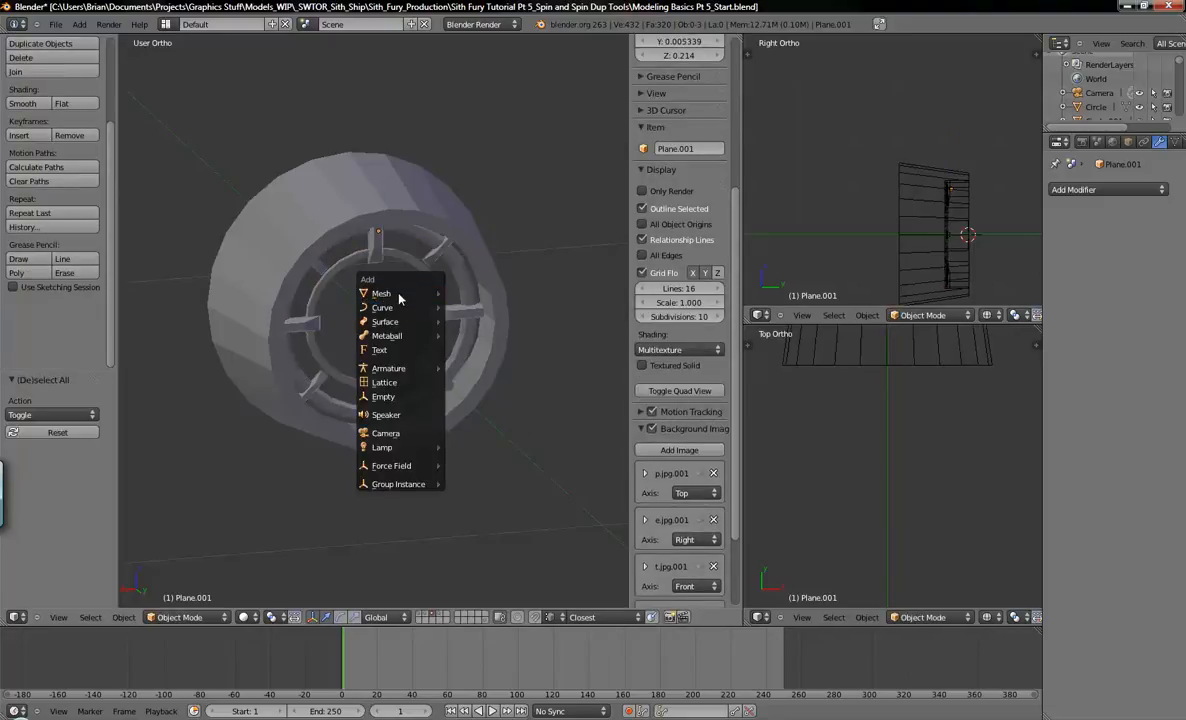
{"action": "mouse_move", "coordinate": [381, 293]}
{"action": "left_click", "coordinate": [469, 322]}
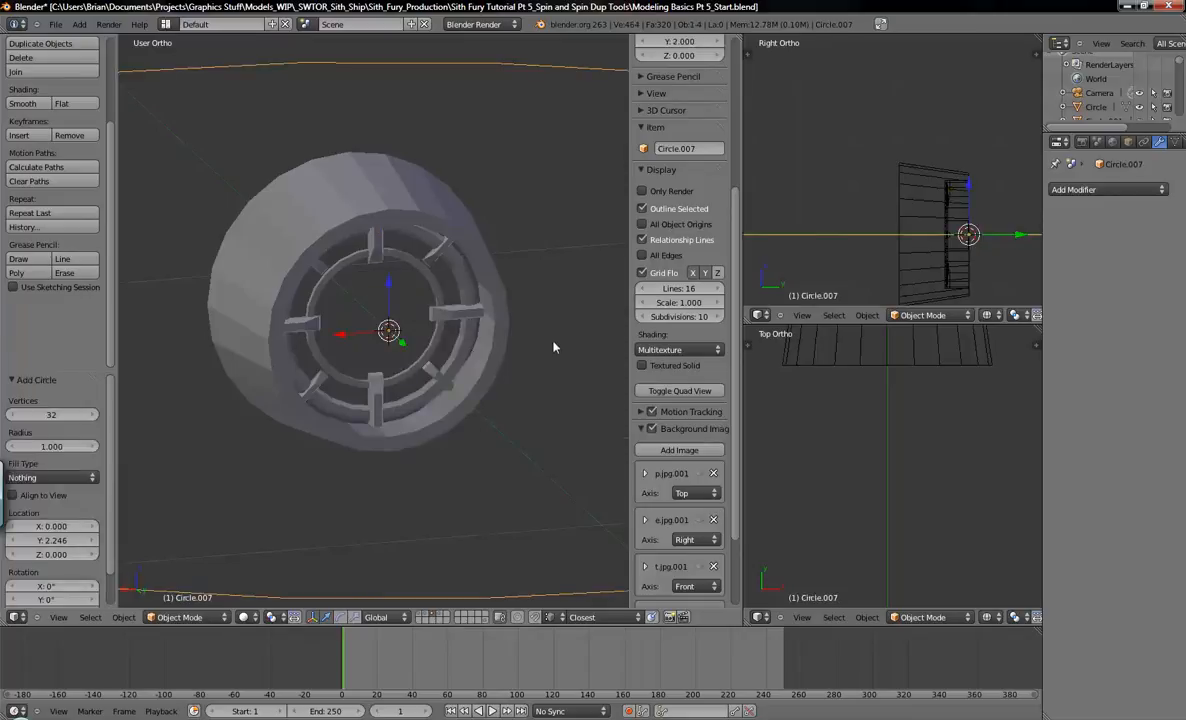
{"action": "scroll", "coordinate": [540, 338], "scroll_direction": "down", "scroll_amount": 5}
{"action": "key", "text": "Tab"}
{"action": "key", "text": "a"}
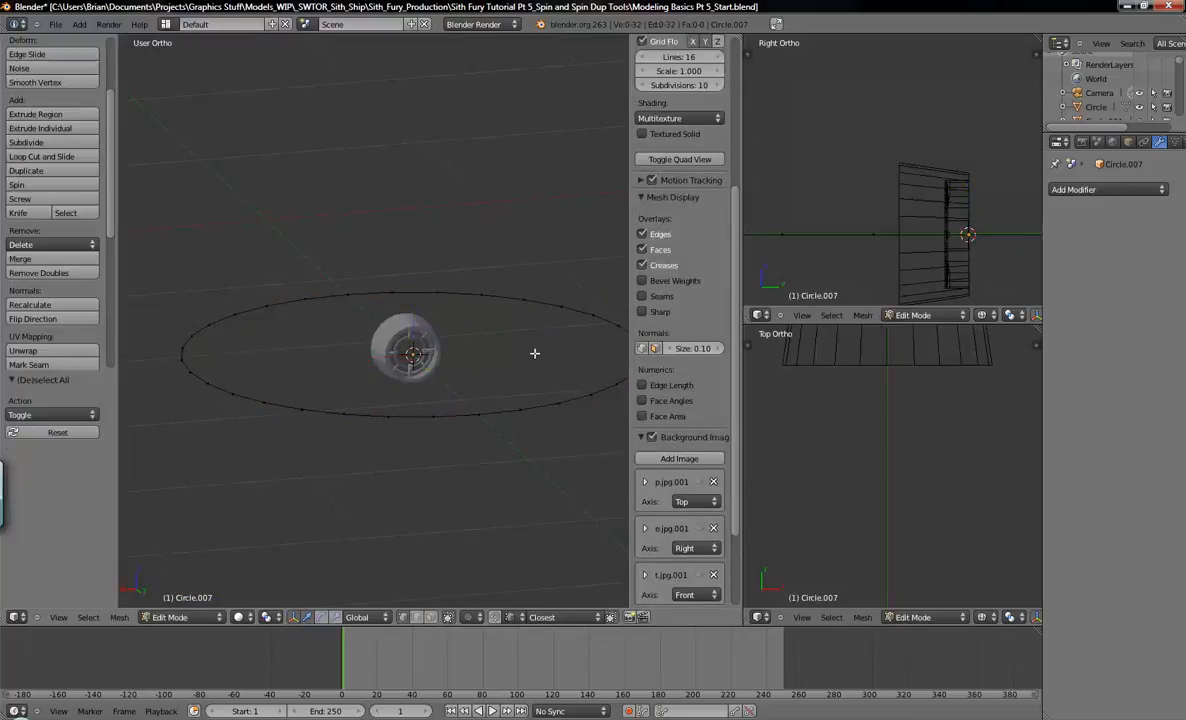
Step: Delete the vertices of the circle's near half so only an open arc remains
{"action": "key", "text": "b"}
{"action": "left_click_drag", "start_coordinate": [159, 352], "coordinate": [620, 480]}
{"action": "middle_click_drag", "start_coordinate": [620, 480], "coordinate": [428, 460]}
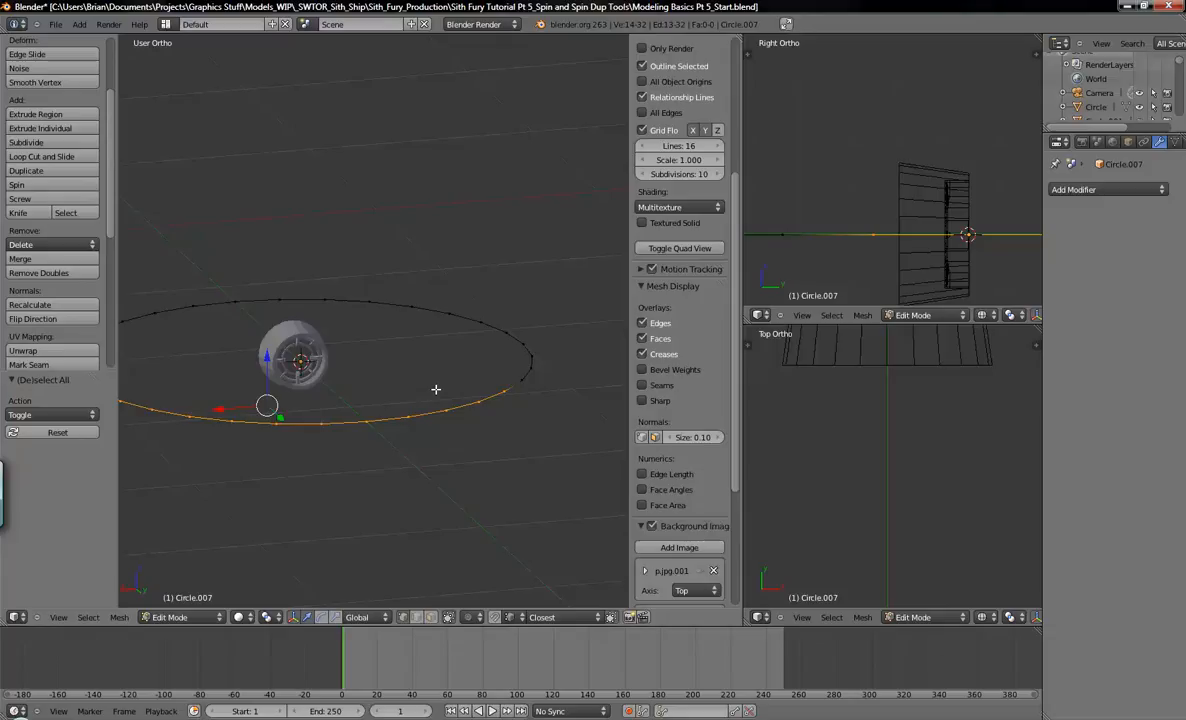
{"action": "key", "text": "Tab"}
{"action": "key", "text": "Tab"}
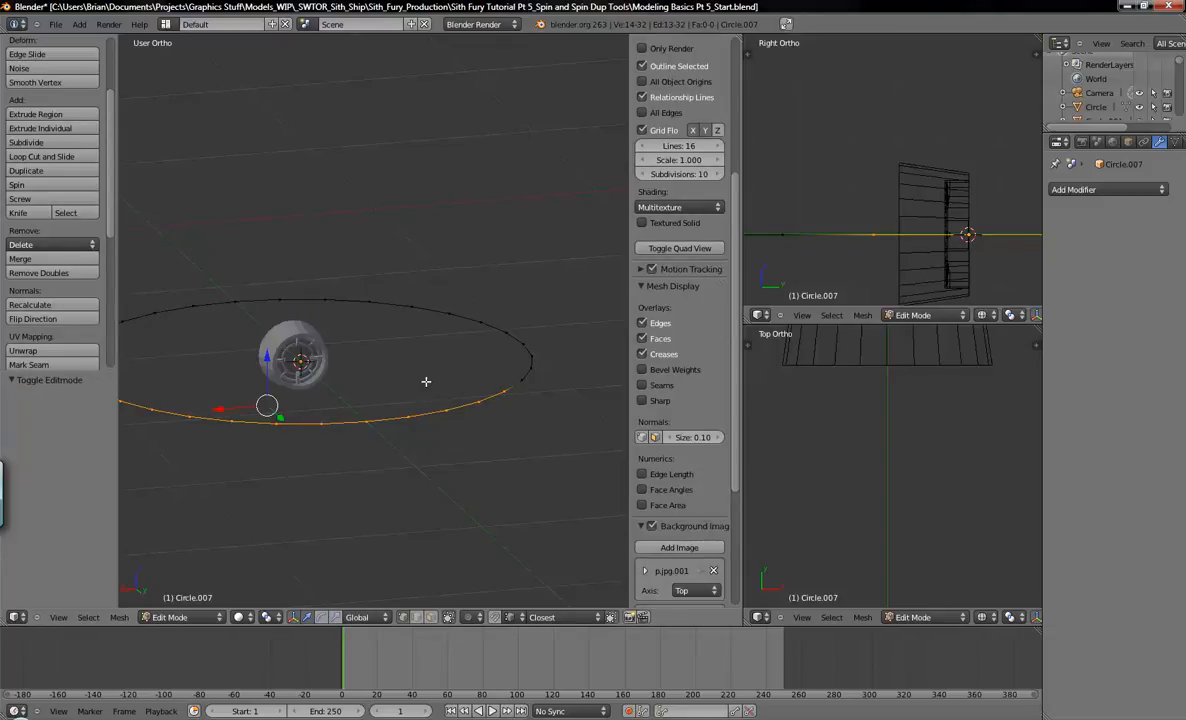
{"action": "key", "text": "x"}
{"action": "left_click", "coordinate": [440, 386]}
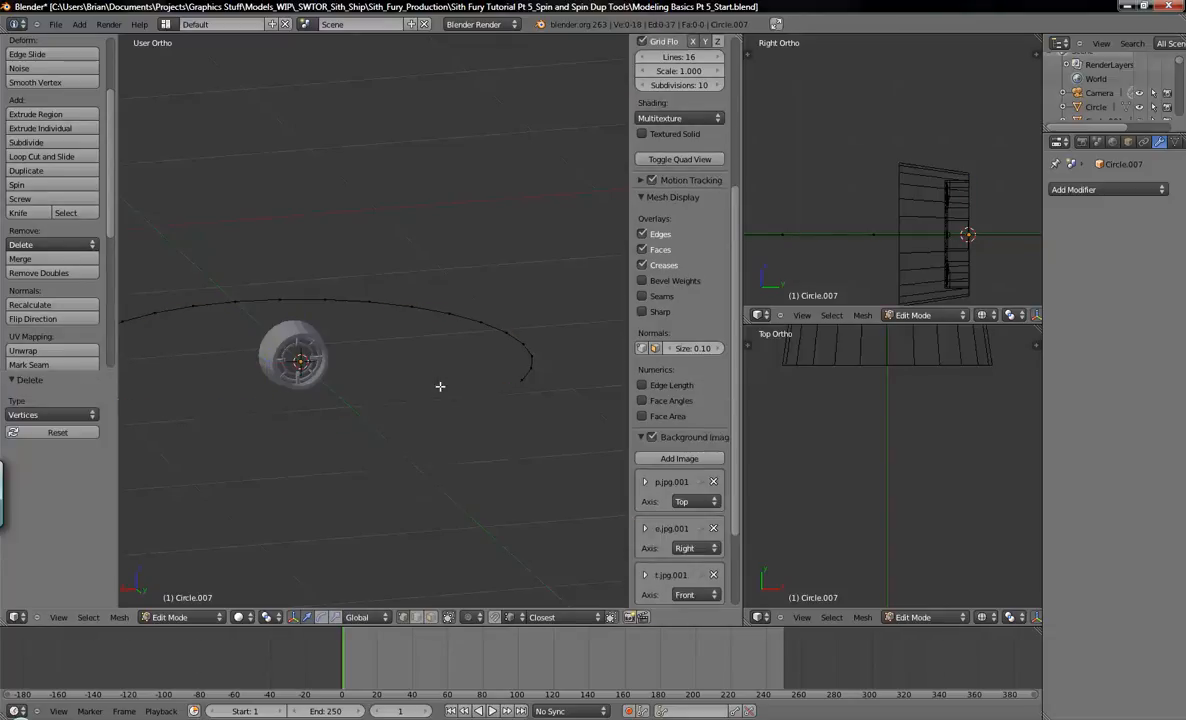
Step: Rotate the arc 90 degrees around the Y axis in Object Mode
{"action": "key", "text": "Tab"}
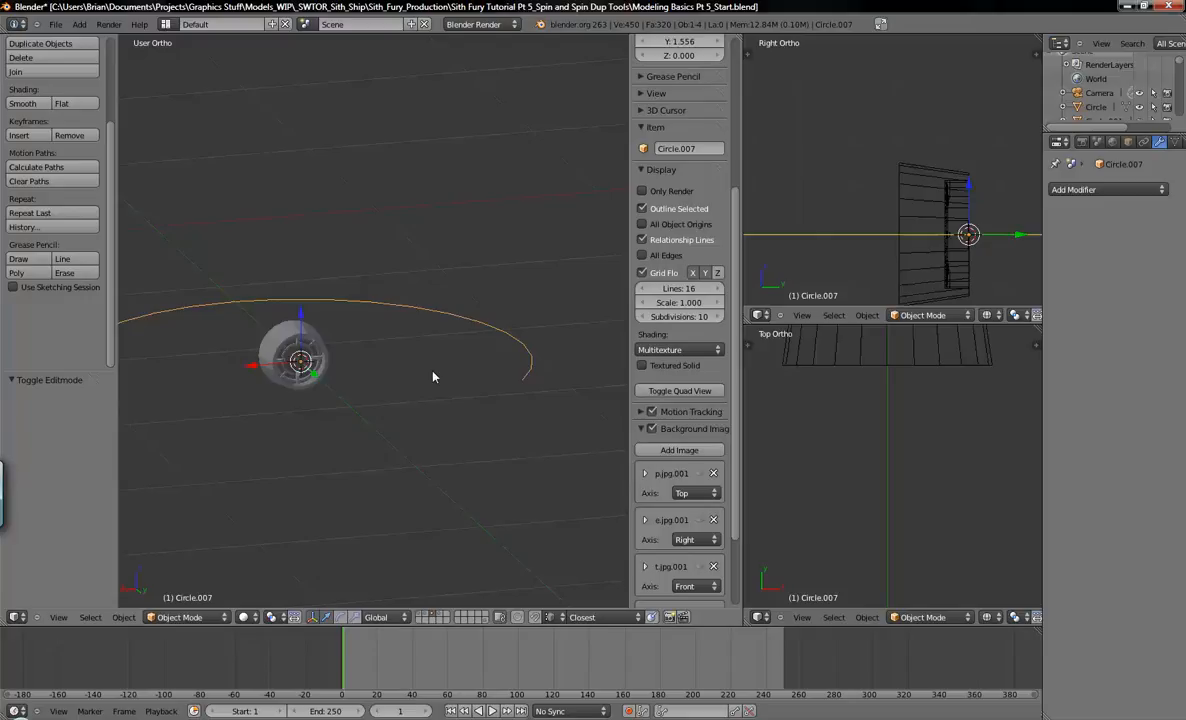
{"action": "type", "text": "ry90"}
{"action": "key", "text": "Return"}
Step: Scale the arc down twice in the Right view, by factors of about 0.165 and 0.339
{"action": "scroll", "coordinate": [926, 232], "scroll_direction": "down", "scroll_amount": 4}
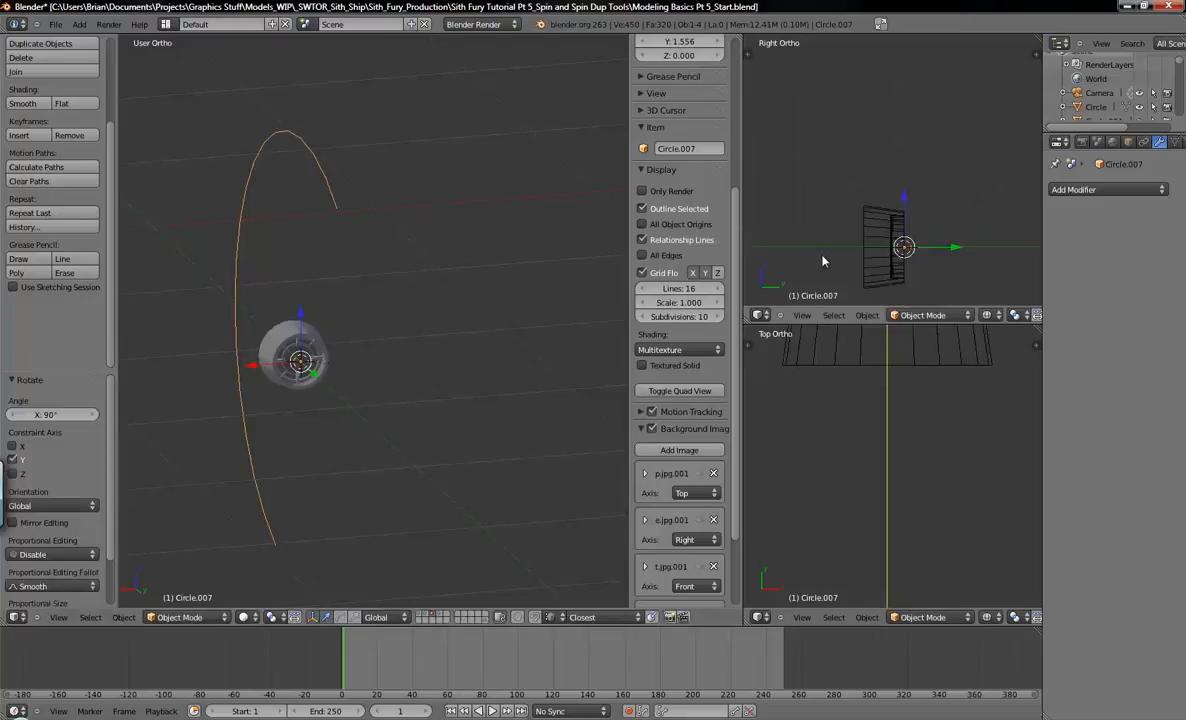
{"action": "left_click", "coordinate": [882, 261]}
{"action": "scroll", "coordinate": [882, 261], "scroll_direction": "up", "scroll_amount": 8}
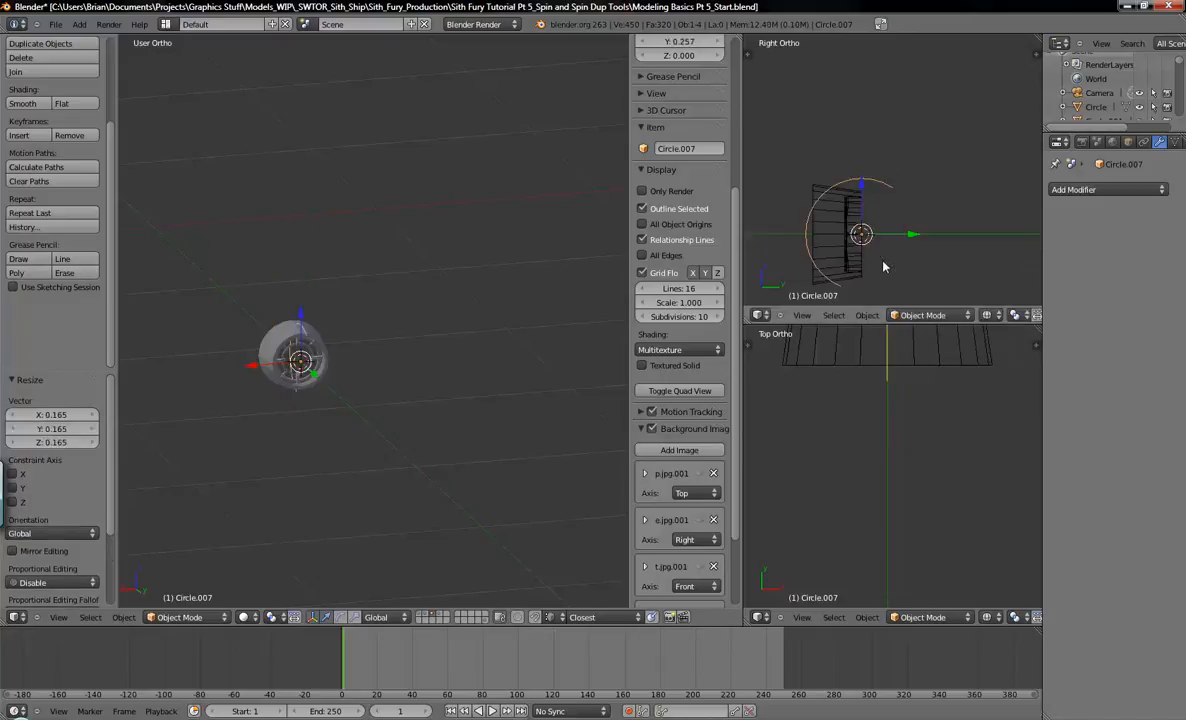
{"action": "key", "text": "s"}
{"action": "left_click", "coordinate": [854, 230]}
{"action": "middle_click_drag", "start_coordinate": [853, 230], "coordinate": [894, 204], "text": "shift"}
Step: Rotate the arc about 144 degrees in the Right view so it bulges outward from the engine
{"action": "key", "text": "r"}
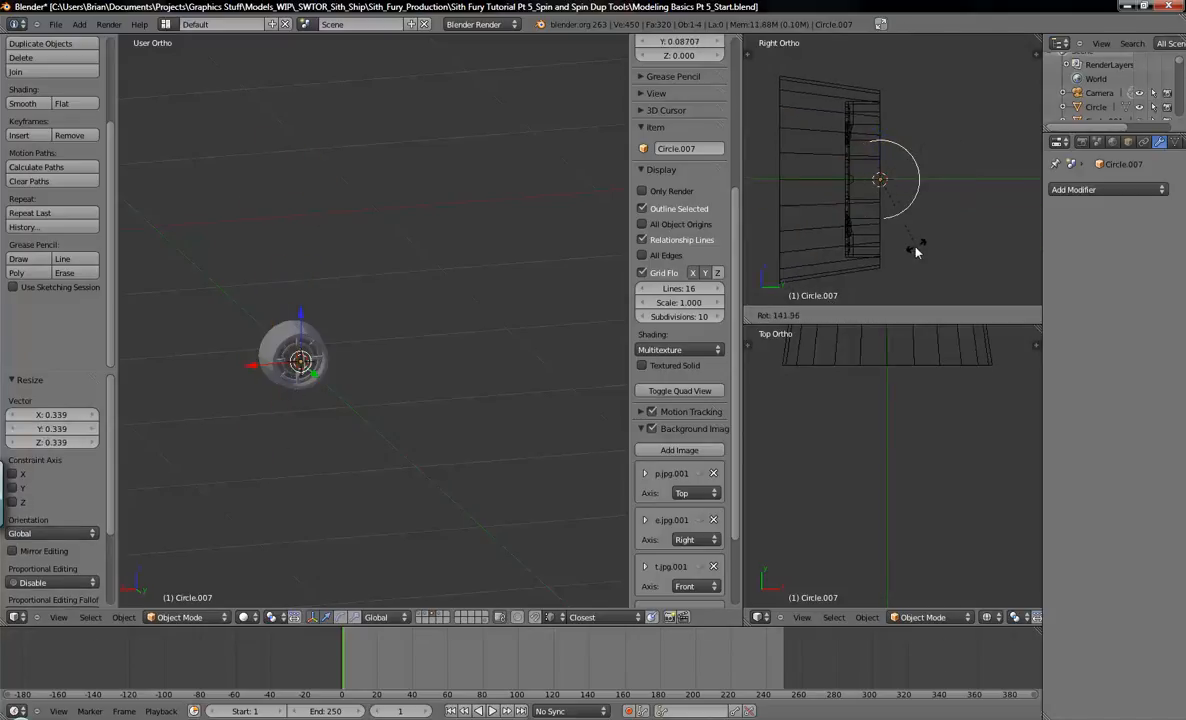
{"action": "left_click", "coordinate": [917, 252]}
{"action": "scroll", "coordinate": [917, 252], "scroll_direction": "up", "scroll_amount": 4}
{"action": "middle_click_drag", "start_coordinate": [934, 162], "coordinate": [916, 224], "text": "shift"}
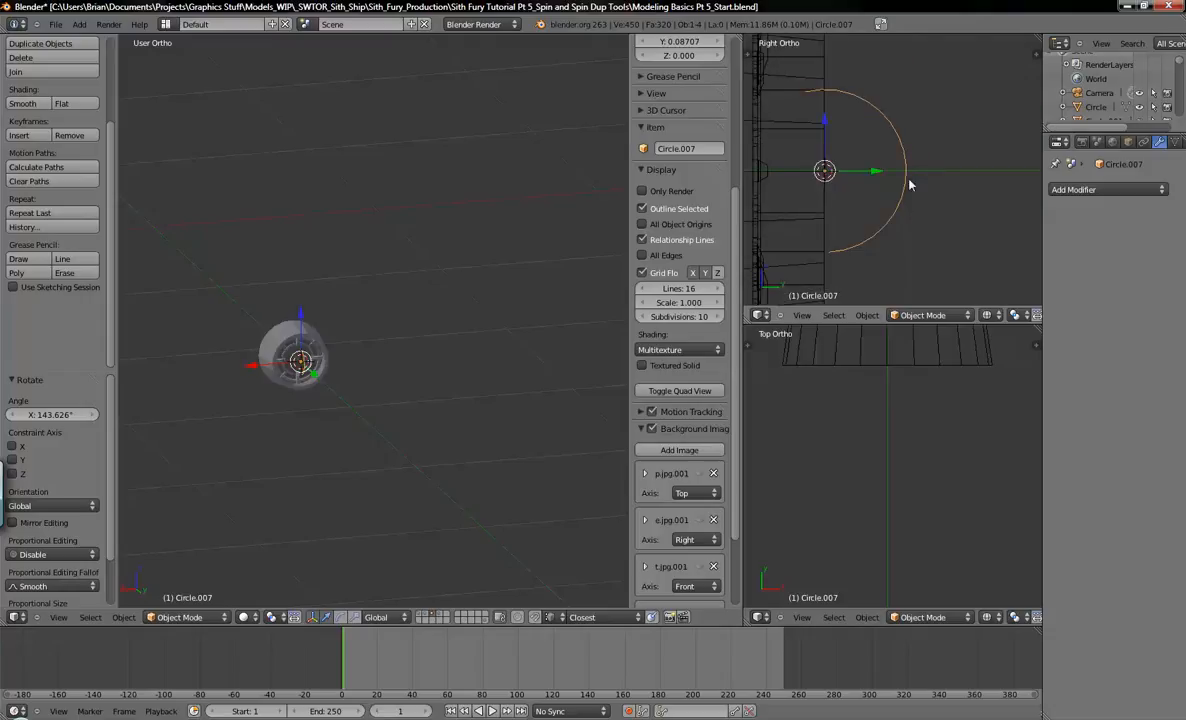
Step: Pull individual vertices of the arc's upper part inward in Edit Mode to rough out a vase profile
{"action": "key", "text": "Tab"}
{"action": "right_click_drag", "start_coordinate": [852, 95], "coordinate": [839, 175]}
{"action": "left_click", "coordinate": [839, 175]}
{"action": "right_click_drag", "start_coordinate": [889, 122], "coordinate": [884, 161]}
{"action": "right_click", "coordinate": [874, 170]}
{"action": "right_click_drag", "start_coordinate": [878, 117], "coordinate": [839, 198]}
{"action": "left_click", "coordinate": [839, 199]}
{"action": "right_click_drag", "start_coordinate": [886, 130], "coordinate": [837, 238]}
{"action": "left_click", "coordinate": [849, 228]}
Step: Delete the surplus vertices on the lower part of the arc, leaving an eight-vertex profile
{"action": "right_click", "coordinate": [908, 157]}
{"action": "key", "text": "x"}
{"action": "left_click", "coordinate": [961, 263]}
{"action": "key", "text": "b"}
{"action": "left_click_drag", "start_coordinate": [863, 222], "coordinate": [908, 279]}
{"action": "key", "text": "x"}
{"action": "left_click", "coordinate": [850, 264]}
{"action": "middle_click_drag", "start_coordinate": [879, 238], "coordinate": [891, 258], "text": "shift"}
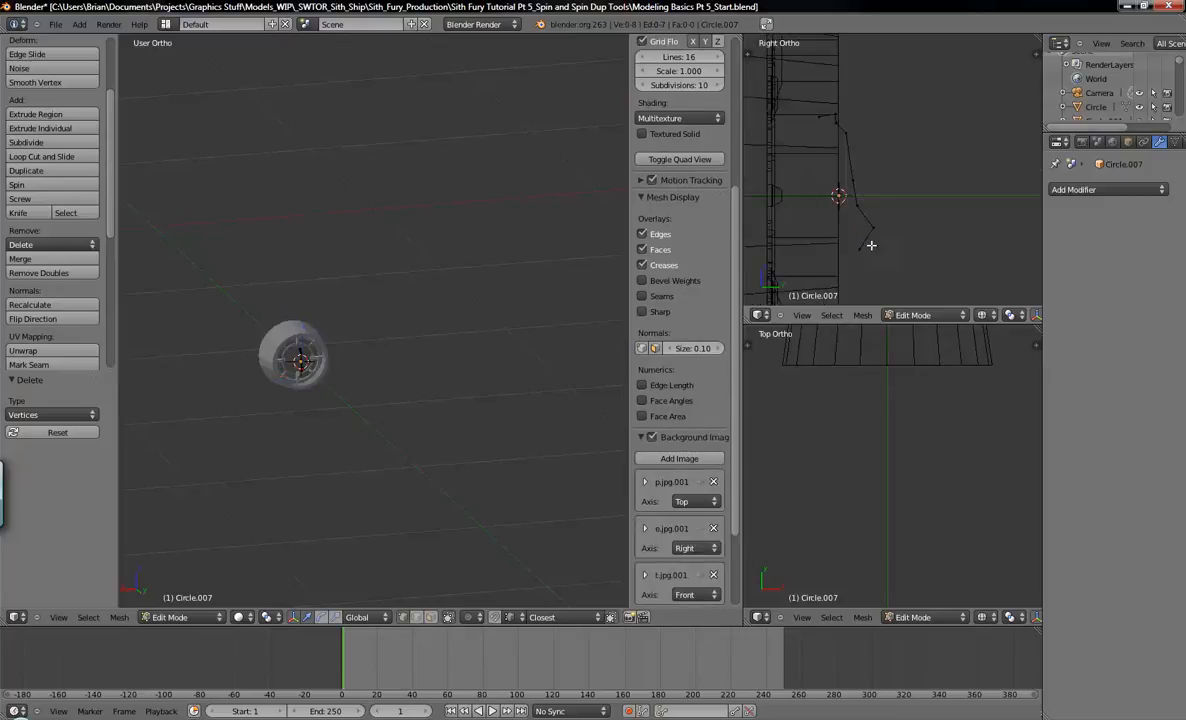
Step: Reposition the four lower vertices of the profile to shape the vase's base and belly
{"action": "right_click", "coordinate": [862, 252]}
{"action": "key", "text": "g"}
{"action": "left_click", "coordinate": [827, 252]}
{"action": "right_click", "coordinate": [867, 229]}
{"action": "key", "text": "g"}
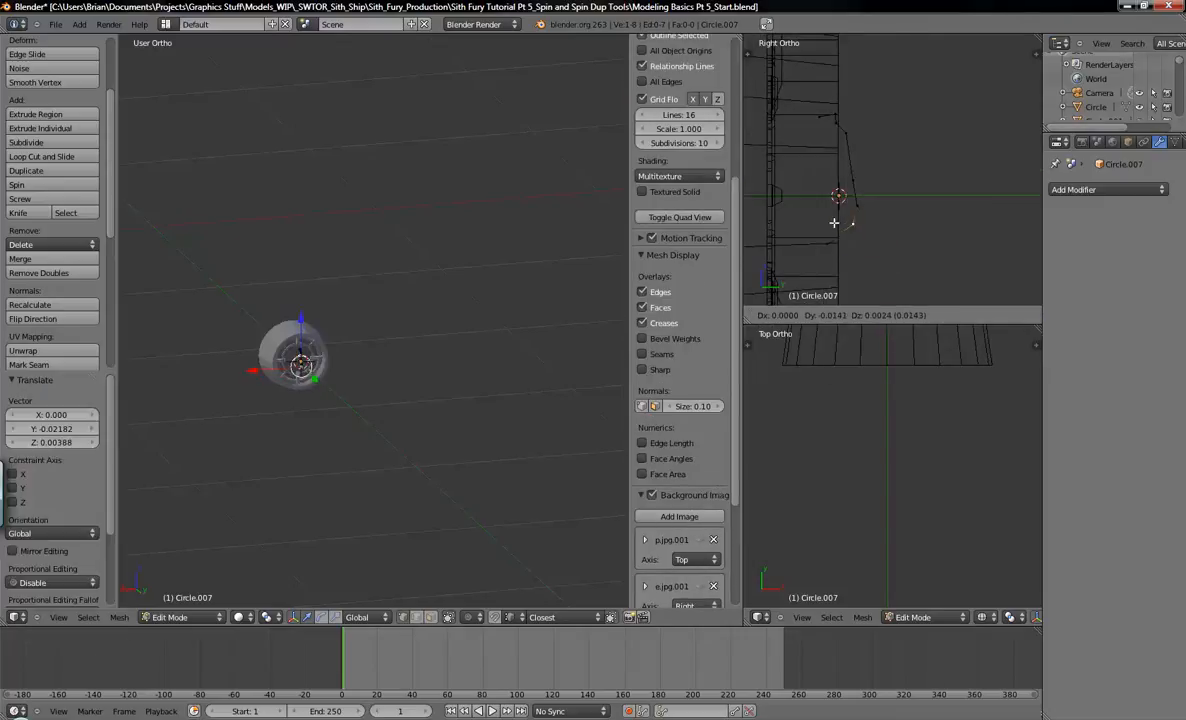
{"action": "left_click", "coordinate": [849, 222]}
{"action": "right_click", "coordinate": [857, 205]}
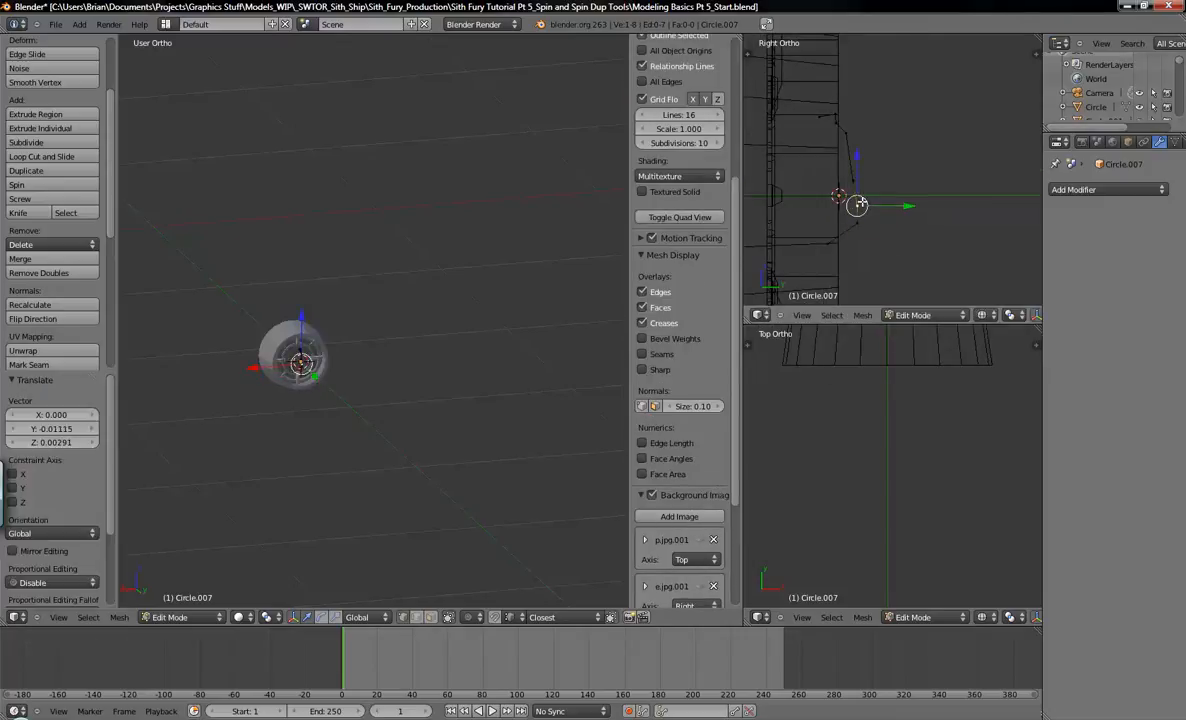
{"action": "key", "text": "g"}
{"action": "left_click", "coordinate": [860, 198]}
{"action": "right_click", "coordinate": [860, 181]}
{"action": "key", "text": "g"}
{"action": "left_click", "coordinate": [862, 175]}
Step: Reposition the upper vertices of the profile to form a straight neck and shoulder
{"action": "right_click", "coordinate": [850, 130]}
{"action": "key", "text": "g"}
{"action": "left_click", "coordinate": [855, 129]}
{"action": "right_click", "coordinate": [846, 119]}
{"action": "key", "text": "g"}
{"action": "left_click", "coordinate": [851, 120]}
{"action": "right_click", "coordinate": [822, 111]}
{"action": "key", "text": "g"}
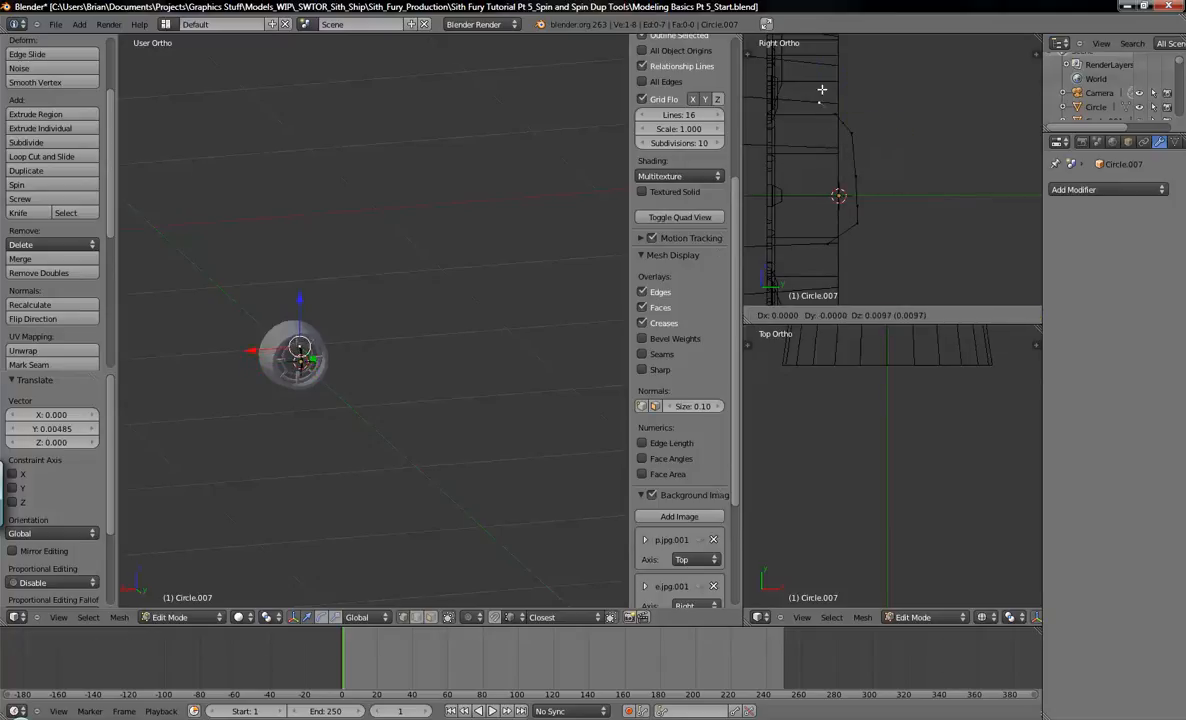
{"action": "left_click", "coordinate": [822, 78]}
{"action": "key", "text": "g"}
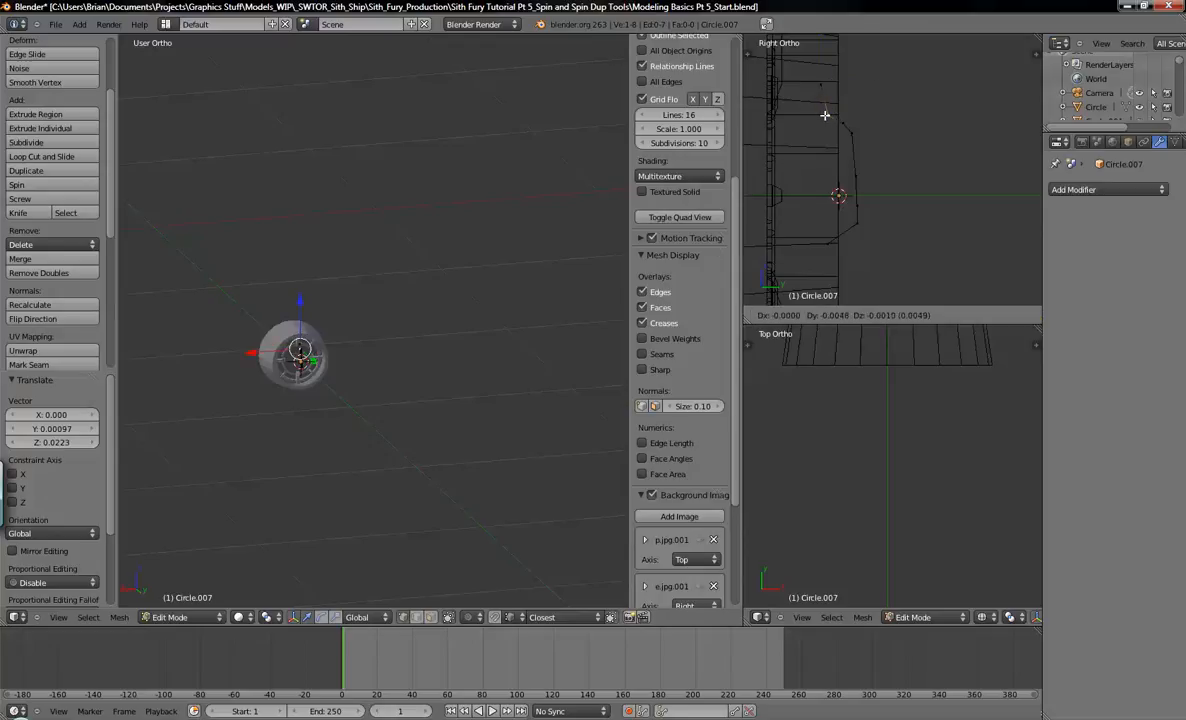
{"action": "left_click", "coordinate": [846, 124]}
Step: Smooth the profile's side and base curve by adjusting the remaining vertices, and leave nothing selected
{"action": "right_click", "coordinate": [851, 132]}
{"action": "key", "text": "g"}
{"action": "left_click", "coordinate": [862, 174]}
{"action": "key", "text": "g"}
{"action": "left_click", "coordinate": [855, 180]}
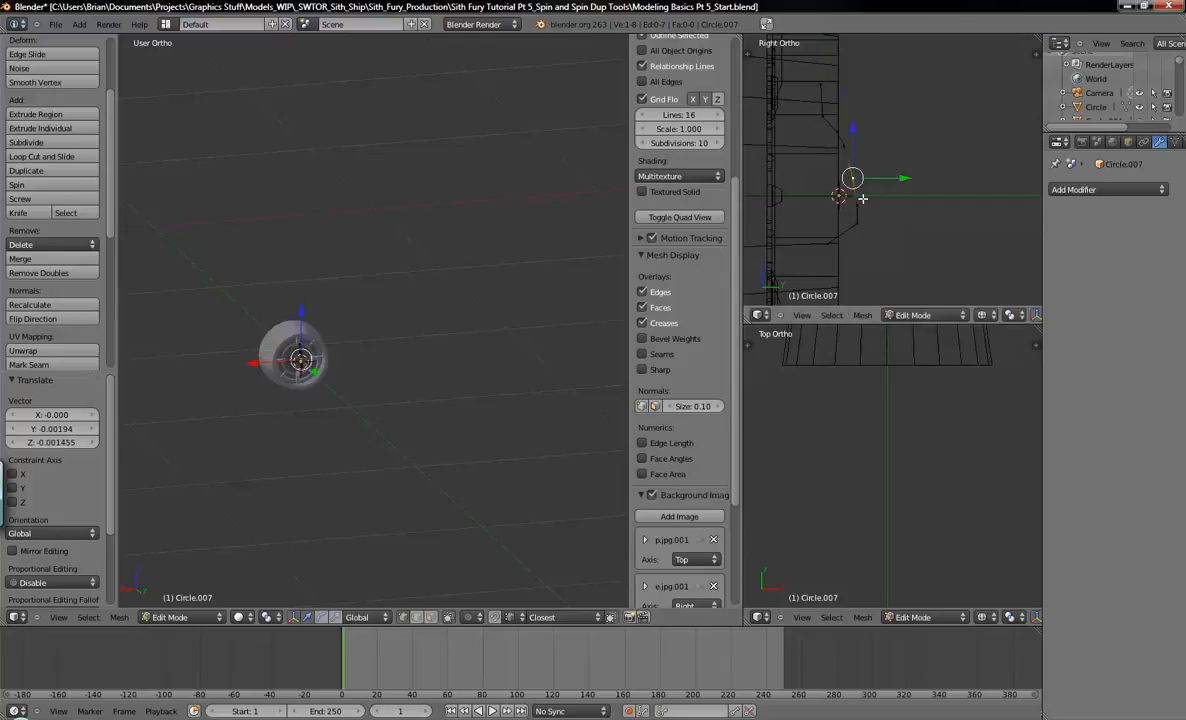
{"action": "key", "text": "g"}
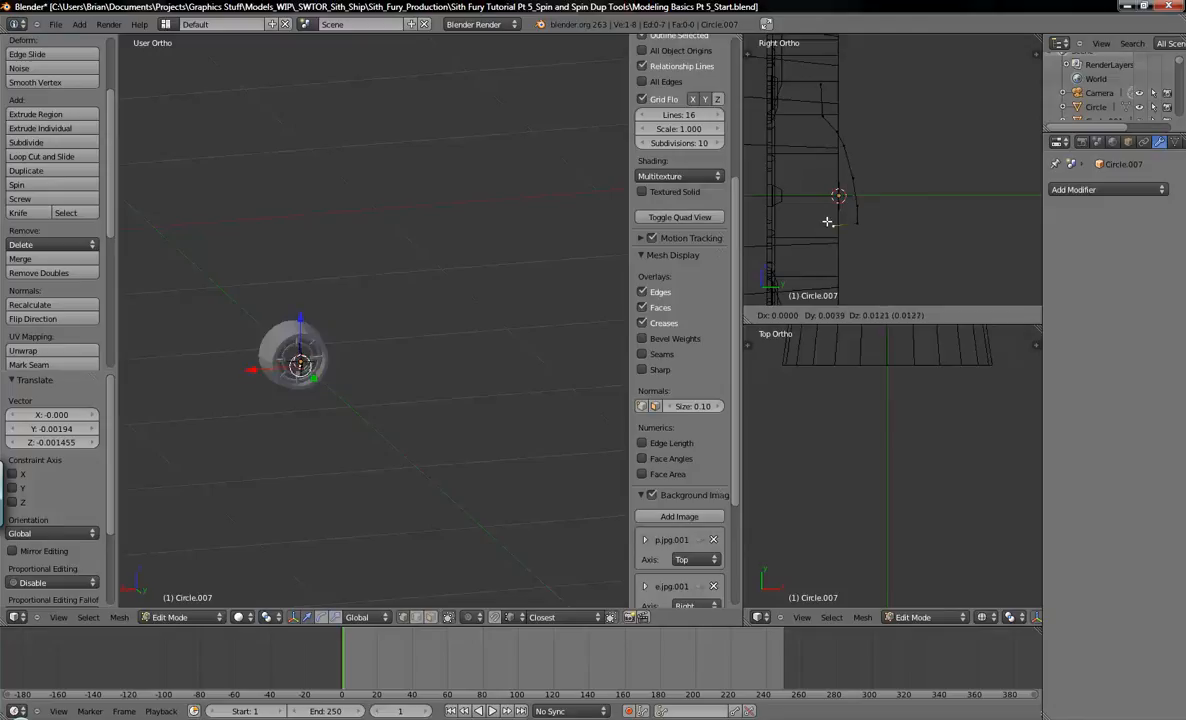
{"action": "left_click", "coordinate": [831, 222]}
{"action": "key", "text": "g"}
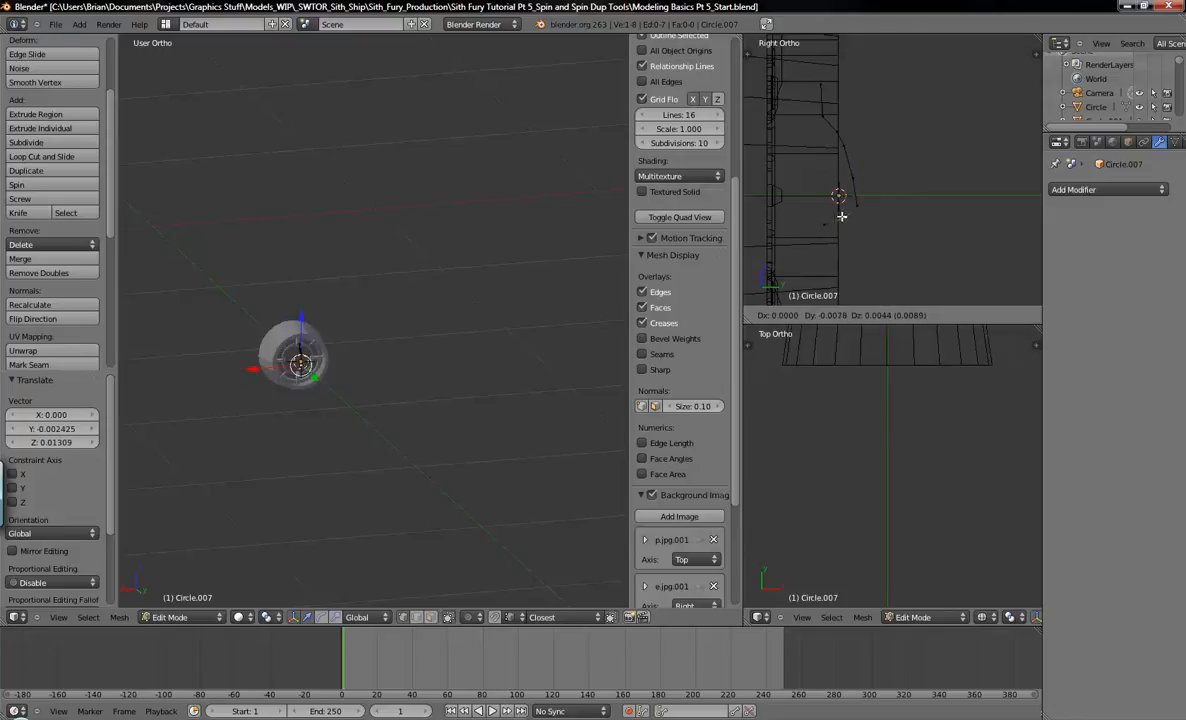
{"action": "left_click", "coordinate": [847, 216]}
{"action": "key", "text": "a"}
{"action": "middle_click_drag", "start_coordinate": [854, 140], "coordinate": [889, 171], "text": "shift"}
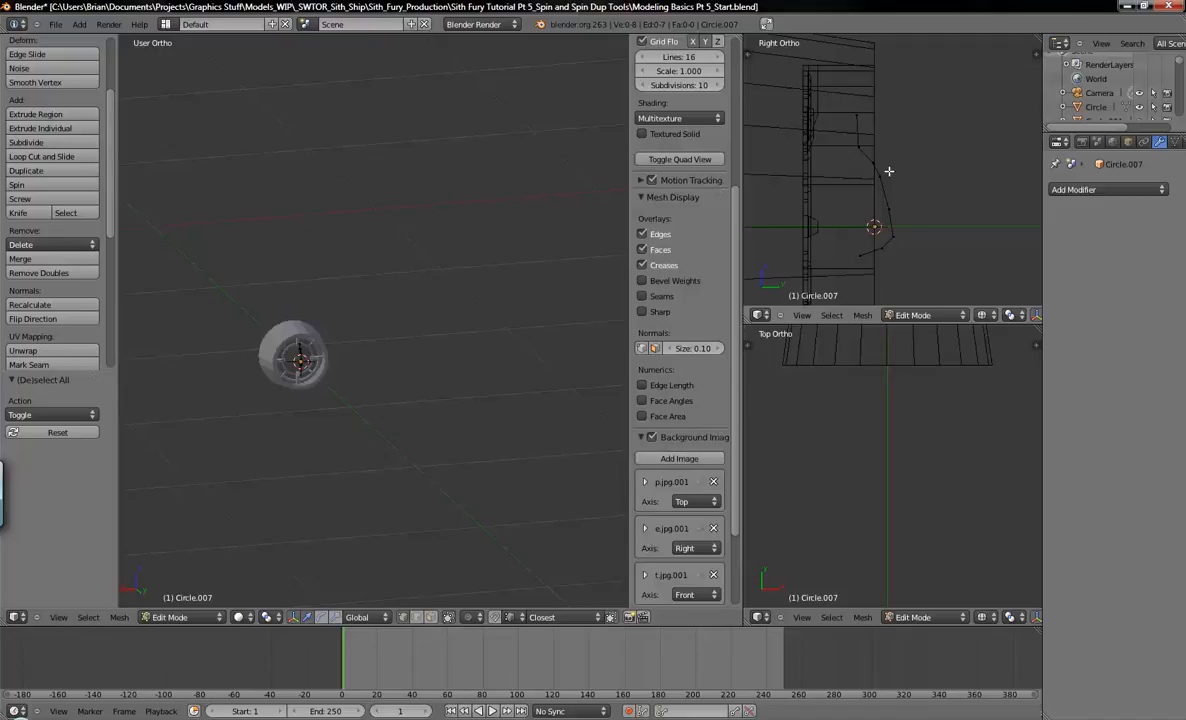
Step: Move the profile object about 0.023 along the Y axis away from the 3D cursor in the Top view
{"action": "key", "text": "KP_7"}
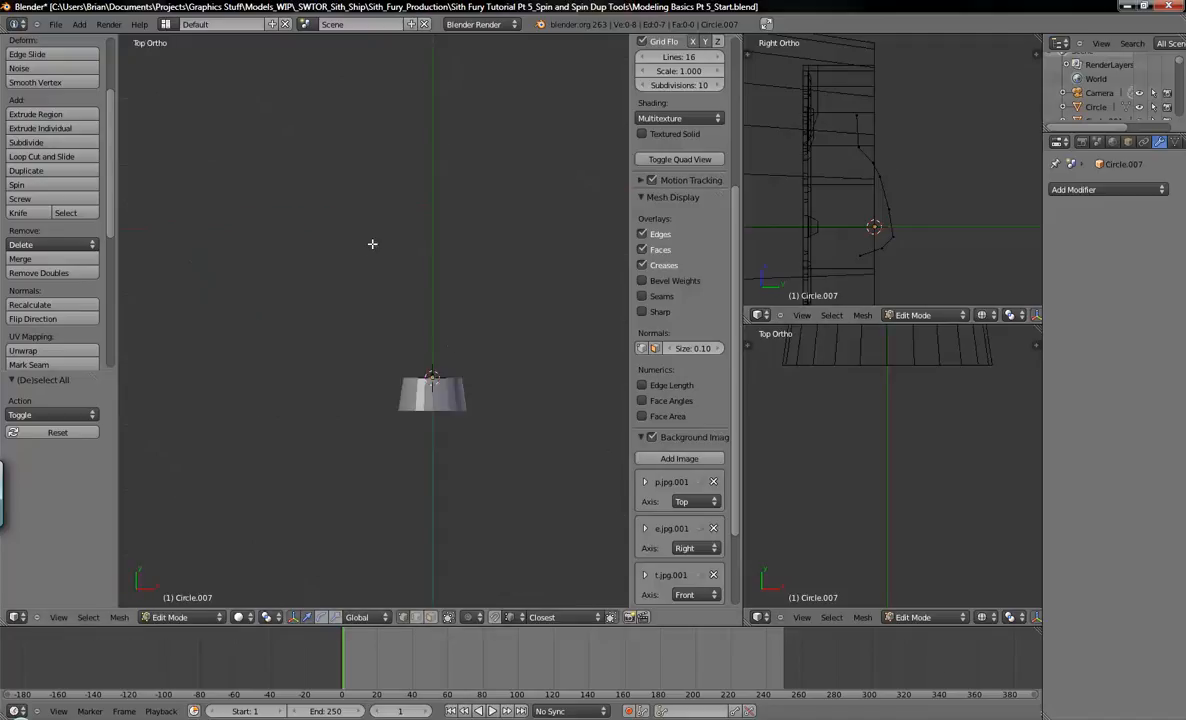
{"action": "scroll", "coordinate": [460, 339], "scroll_direction": "up", "scroll_amount": 8}
{"action": "scroll", "coordinate": [441, 301], "scroll_direction": "up", "scroll_amount": 2}
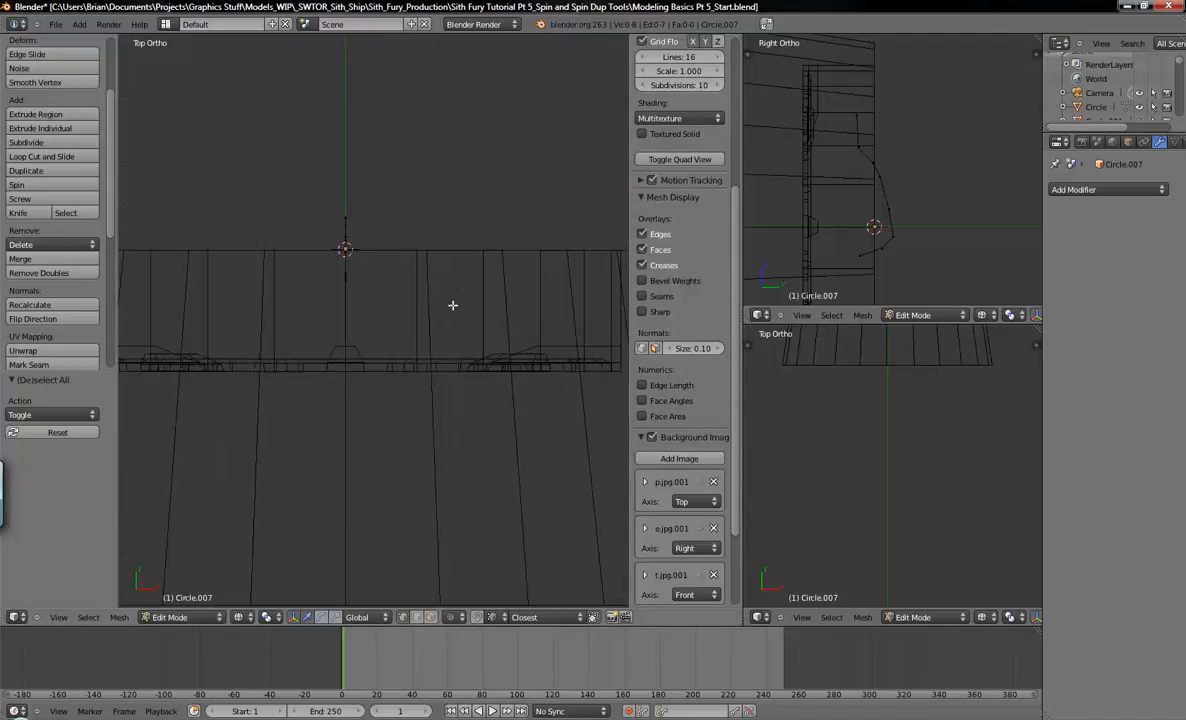
{"action": "key", "text": "a"}
{"action": "key", "text": "Tab"}
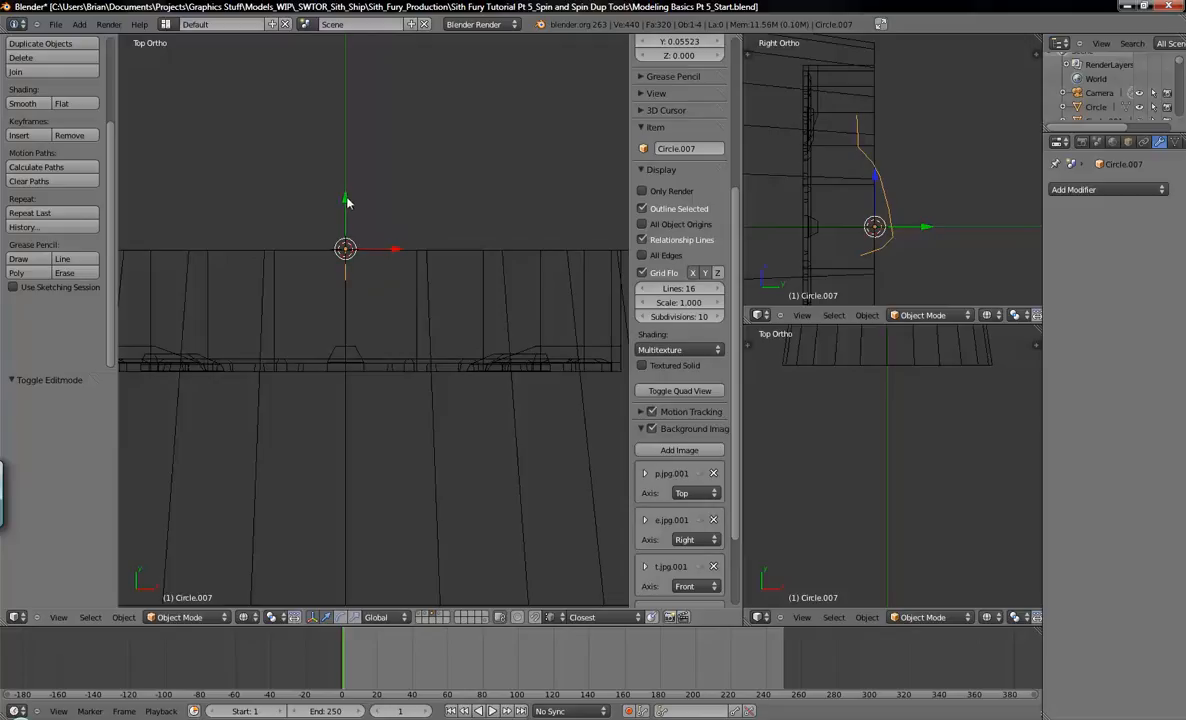
{"action": "key", "text": "g"}
{"action": "key", "text": "y"}
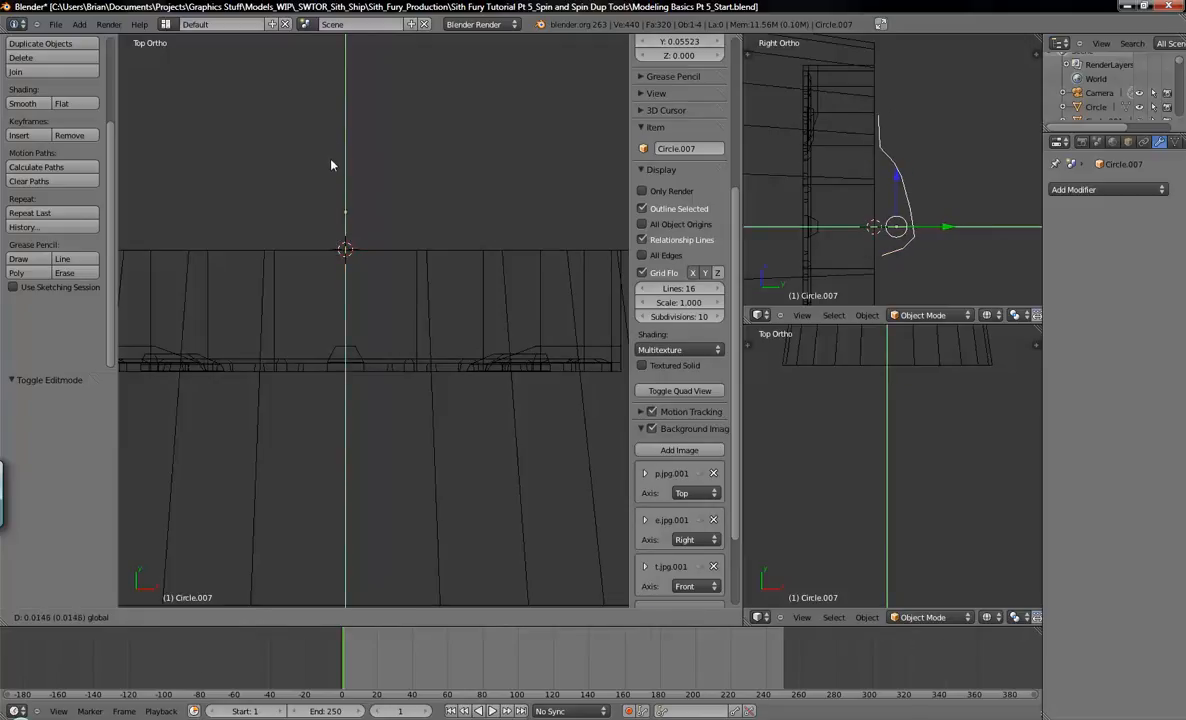
{"action": "left_click", "coordinate": [354, 147]}
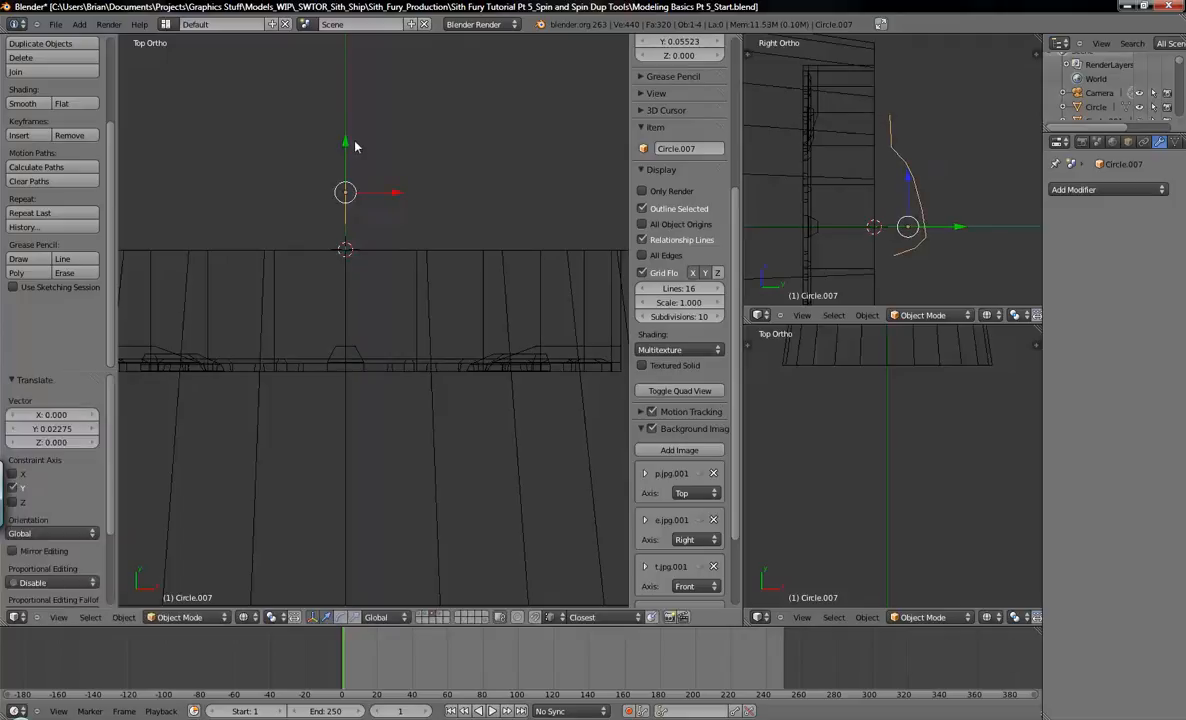
Step: Spin the entire profile 360 degrees around the 3D cursor from the Top view
{"action": "key", "text": "Tab"}
{"action": "key", "text": "a"}
{"action": "middle_click_drag", "start_coordinate": [392, 241], "coordinate": [396, 291], "text": "shift"}
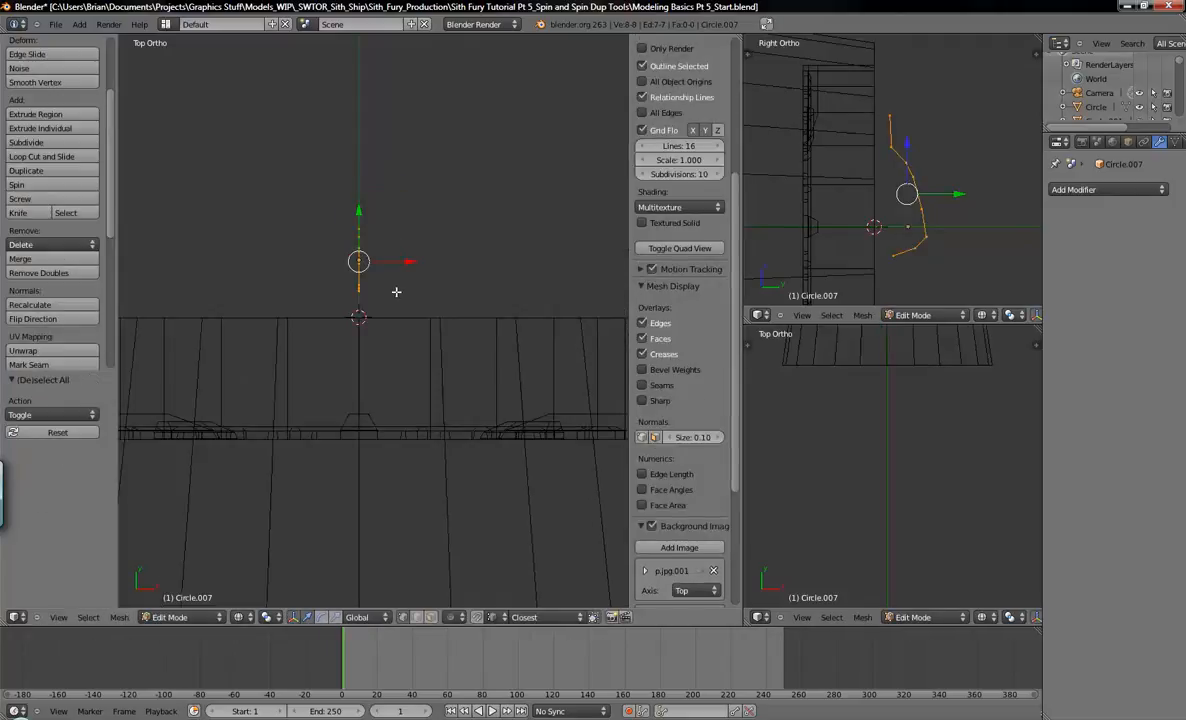
{"action": "left_click", "coordinate": [20, 184]}
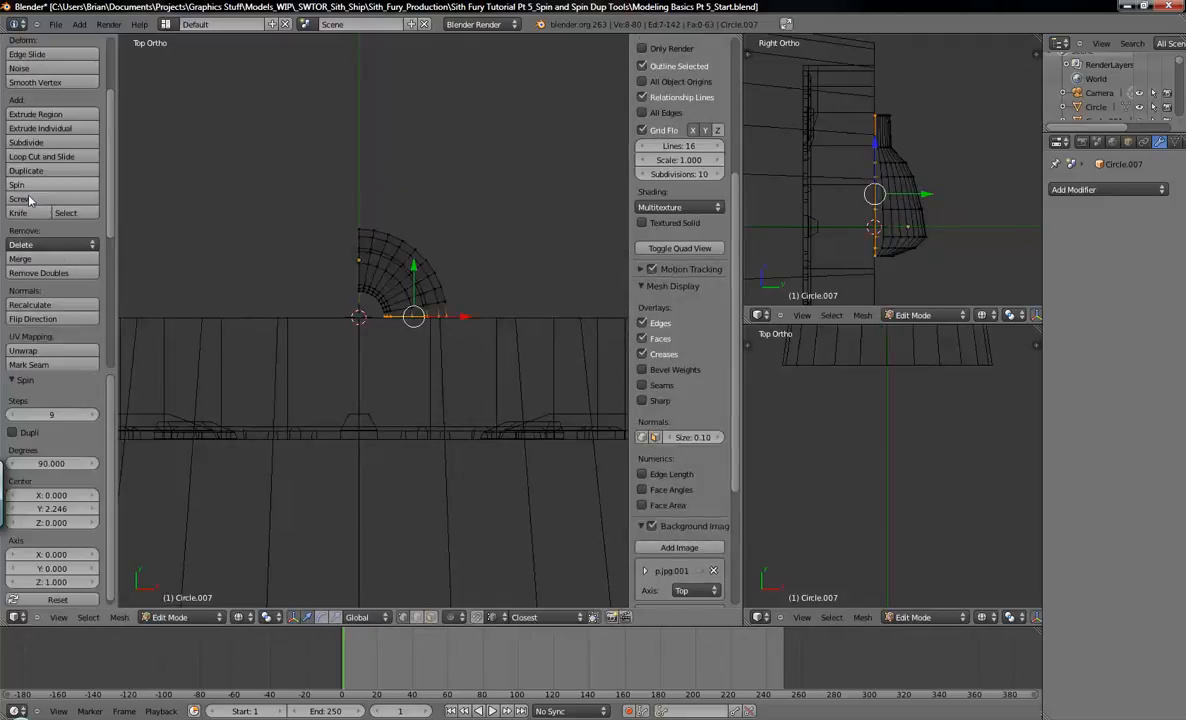
{"action": "left_click_drag", "start_coordinate": [50, 465], "coordinate": [51, 470]}
{"action": "left_click", "coordinate": [52, 469]}
{"action": "type", "text": "360"}
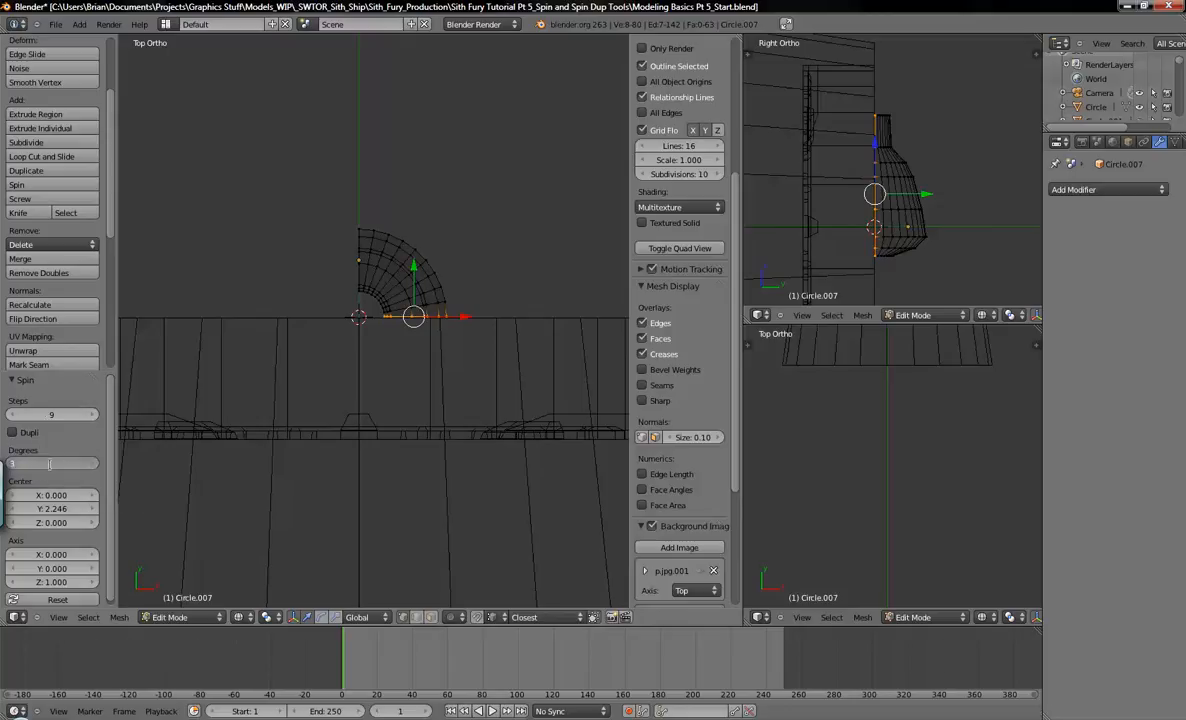
{"action": "key", "text": "Return"}
Step: Raise the number of Spin steps to 15 and display the vase in solid shading with nothing selected
{"action": "left_click", "coordinate": [97, 414]}
{"action": "left_click", "coordinate": [97, 414]}
{"action": "left_click", "coordinate": [97, 414]}
{"action": "left_click", "coordinate": [97, 414]}
{"action": "left_click", "coordinate": [97, 414]}
{"action": "left_click", "coordinate": [97, 414]}
{"action": "key", "text": "z"}
{"action": "mouse_move", "coordinate": [449, 358]}
{"action": "middle_mouse_down"}
{"action": "mouse_move", "coordinate": [230, 264]}
{"action": "mouse_move", "coordinate": [368, 287]}
{"action": "middle_mouse_up"}
{"action": "key", "text": "a"}
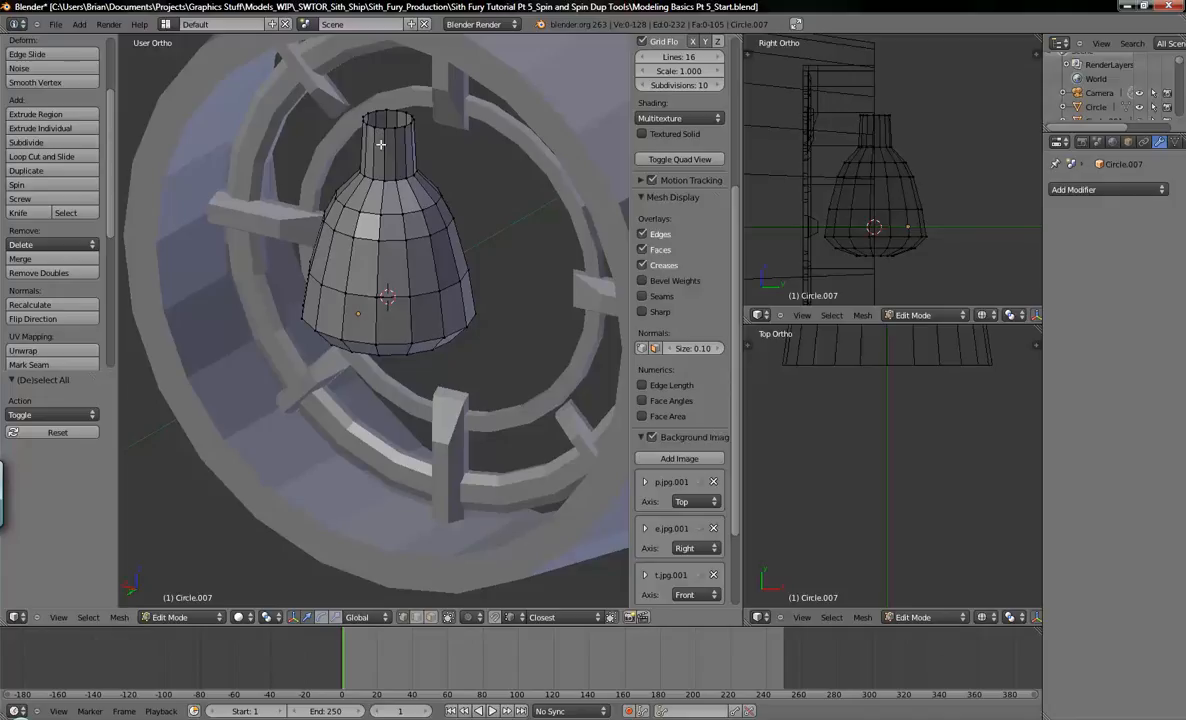
Step: Examine the spun vase from several angles, including one vertical edge loop matching its profile
{"action": "middle_click_drag", "start_coordinate": [380, 144], "coordinate": [410, 247]}
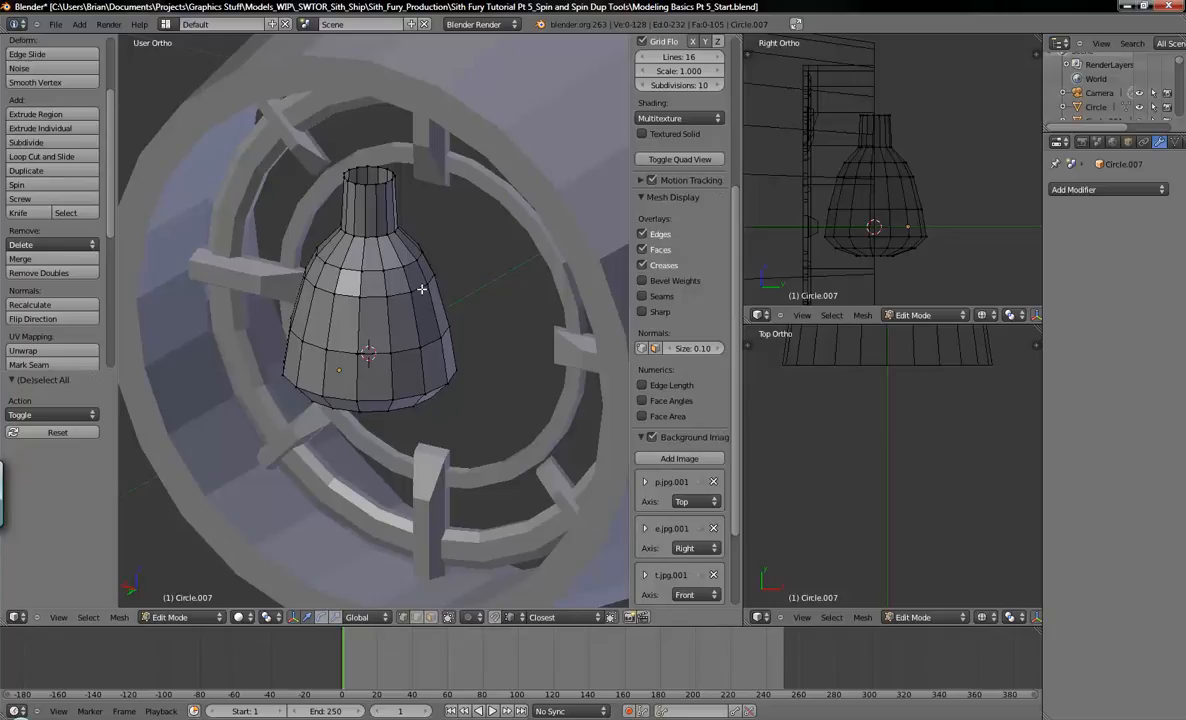
{"action": "key", "text": "Tab"}
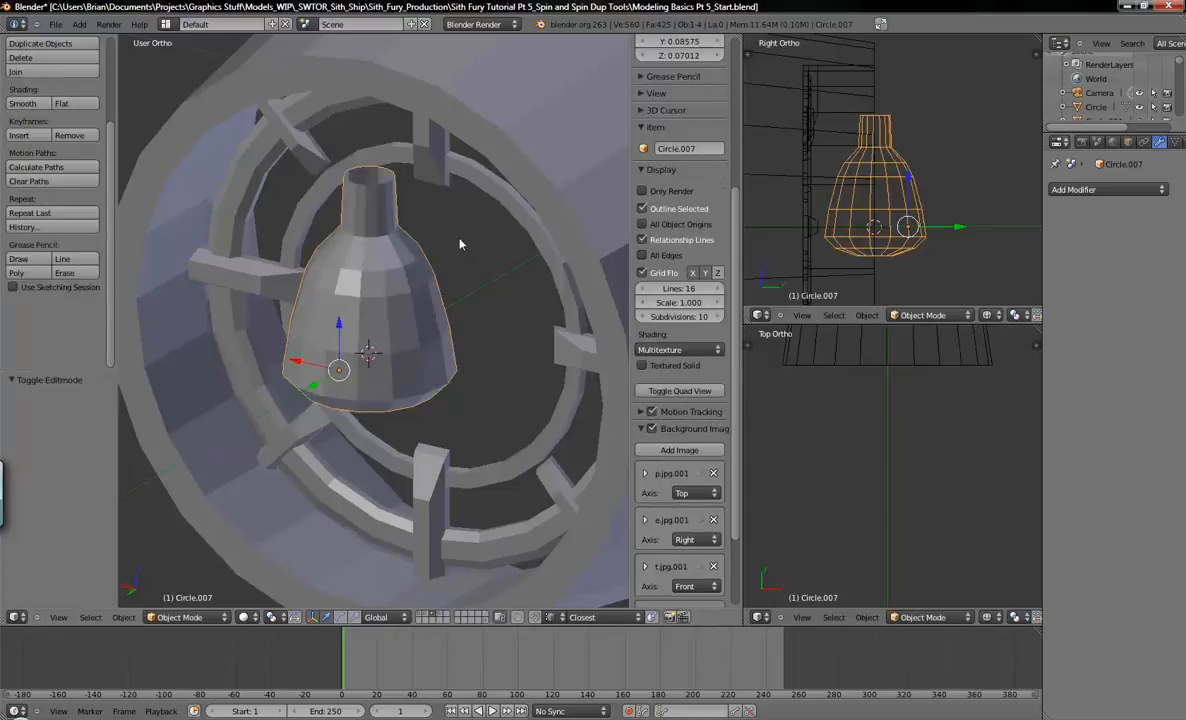
{"action": "middle_click_drag", "start_coordinate": [418, 251], "coordinate": [368, 302], "text": "shift"}
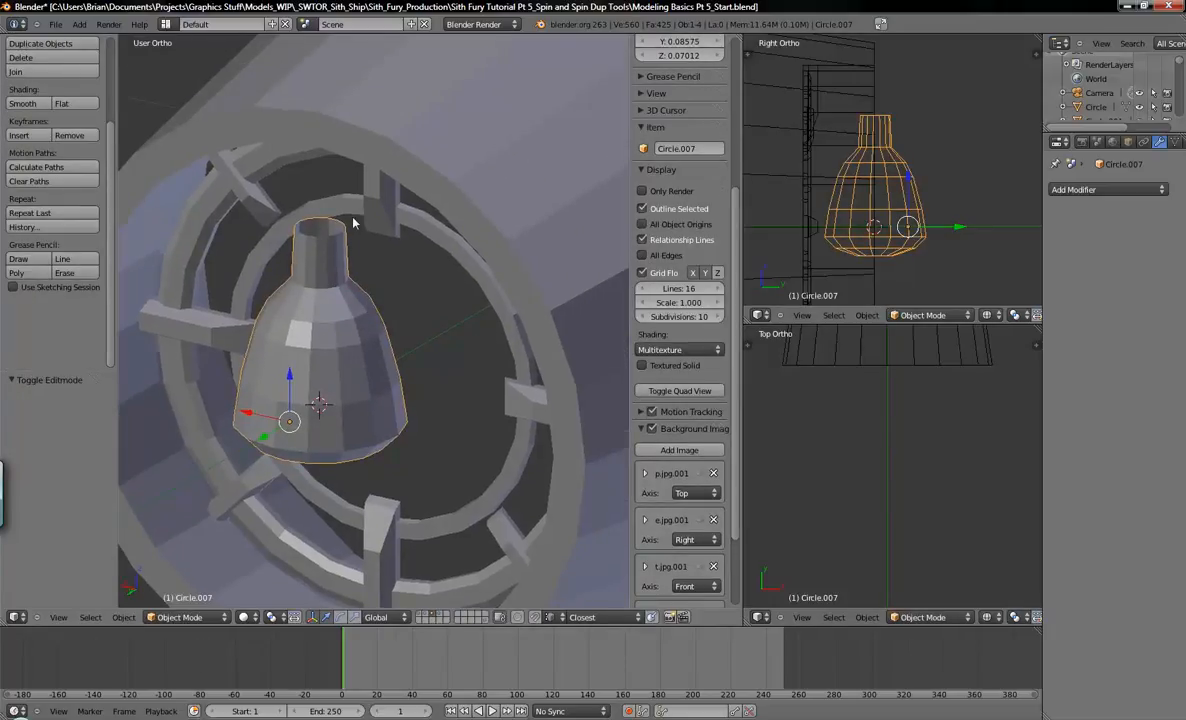
{"action": "key", "text": "Tab"}
{"action": "middle_click_drag", "start_coordinate": [355, 283], "coordinate": [320, 265]}
{"action": "right_click", "coordinate": [317, 262], "text": "alt"}
{"action": "middle_click_drag", "start_coordinate": [306, 400], "coordinate": [305, 470]}
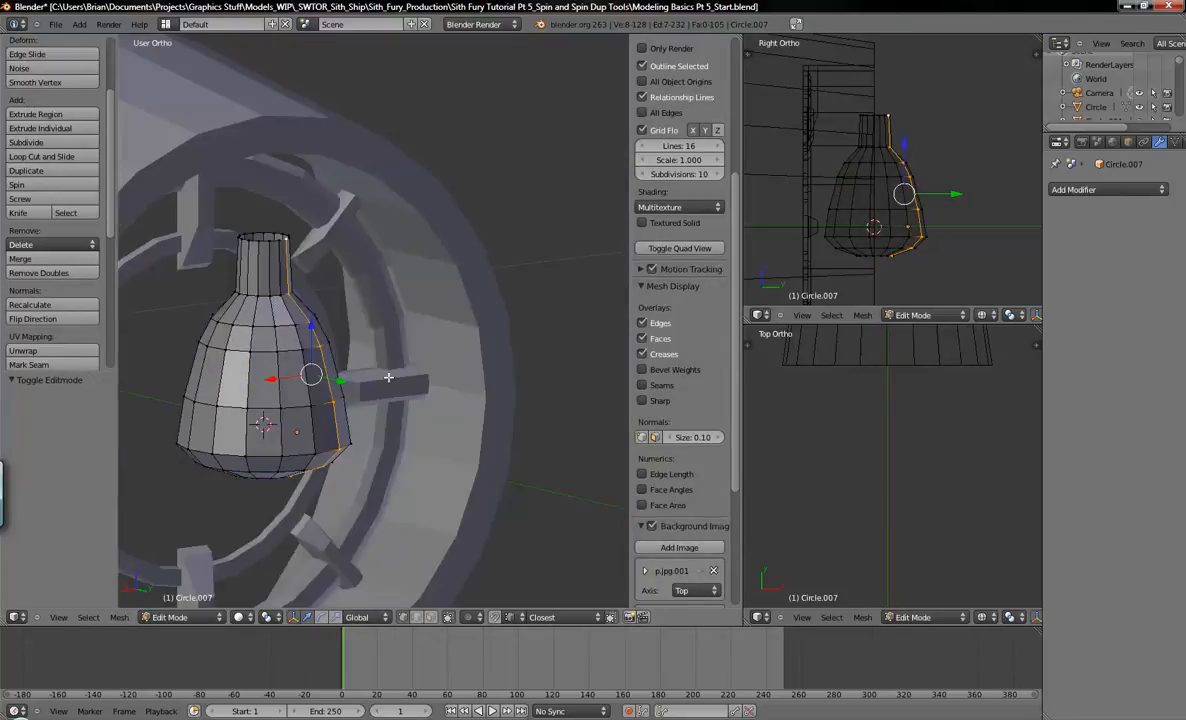
{"action": "key", "text": "Tab"}
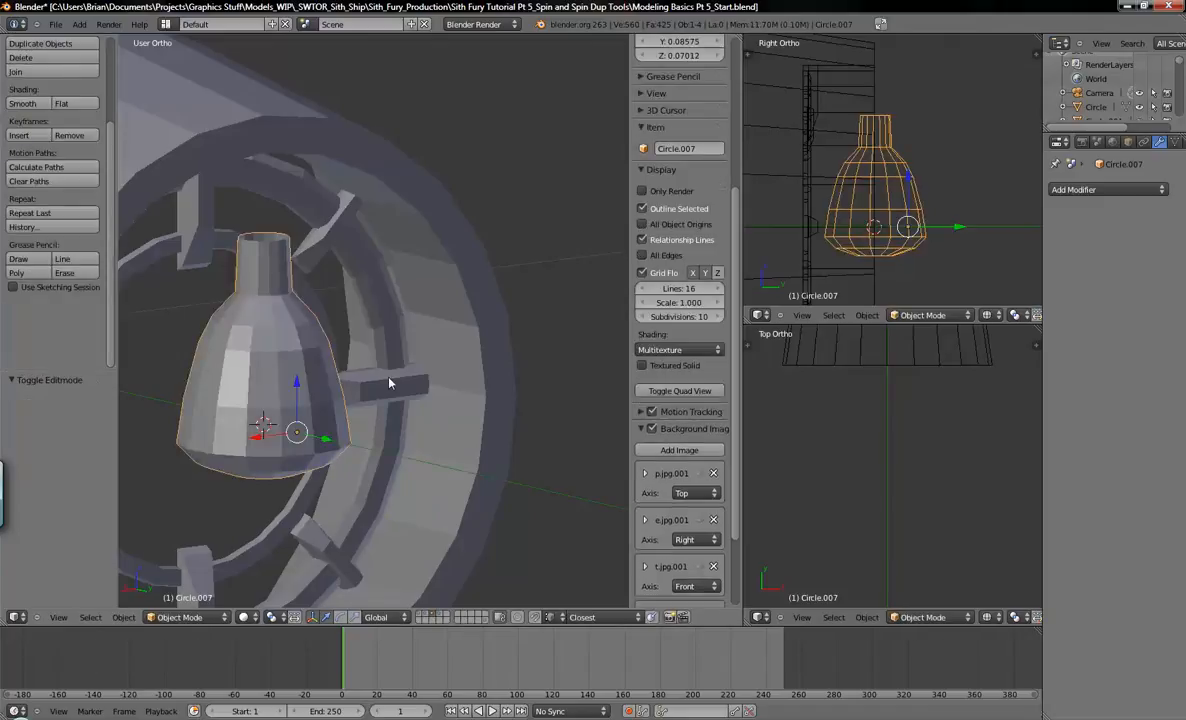
Step: Delete the demonstration vase object from the engine
{"action": "key", "text": "x"}
{"action": "left_click", "coordinate": [389, 379]}
{"action": "middle_click_drag", "start_coordinate": [356, 362], "coordinate": [364, 333]}
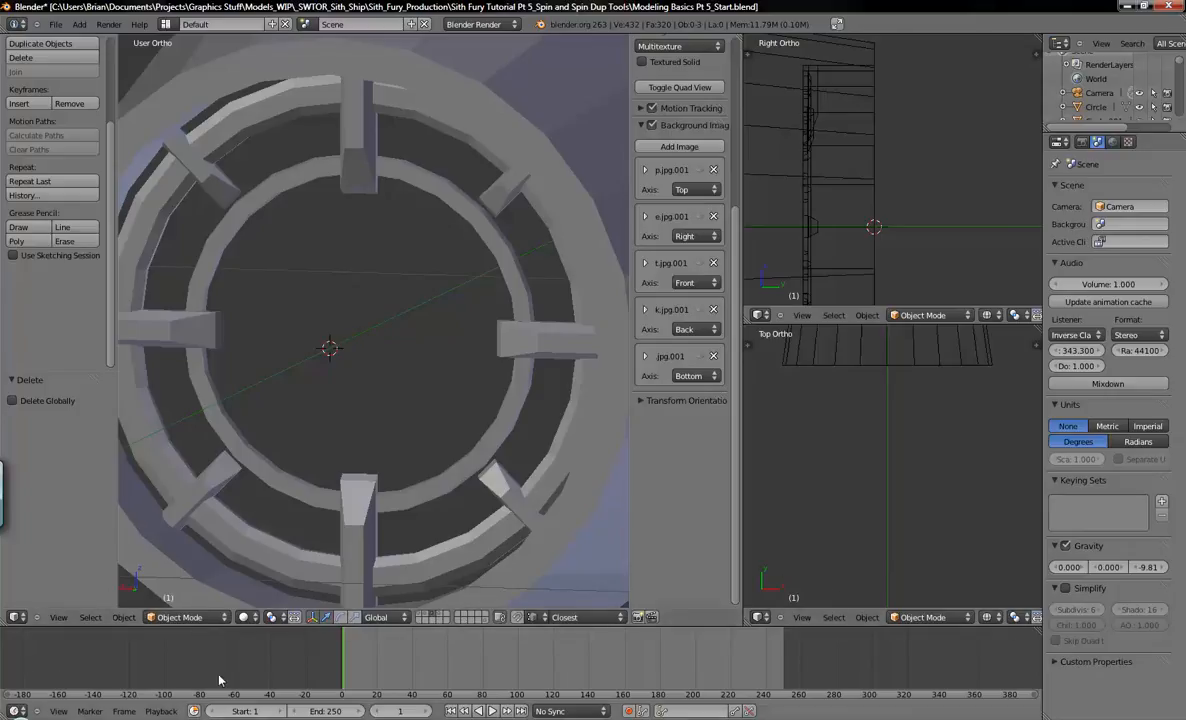
Step: Switch to the ship screenshot in Windows Photo Gallery and compare its engine interior with the model
{"action": "left_click", "coordinate": [208, 718]}
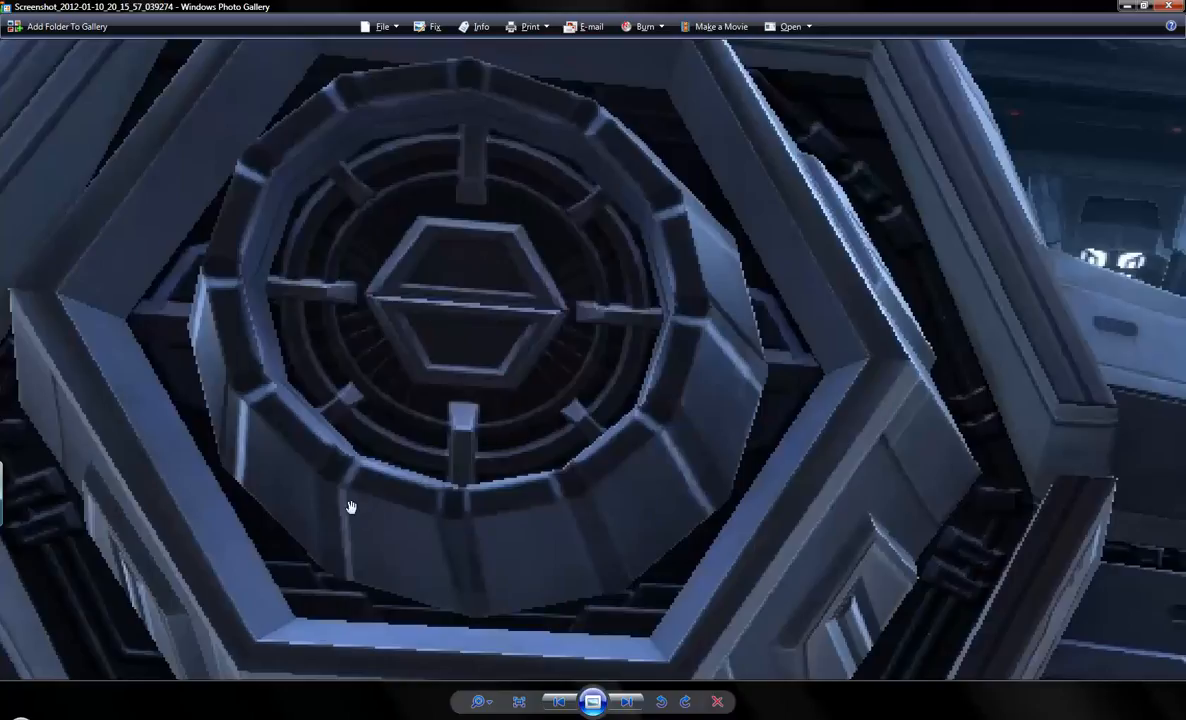
{"action": "left_click", "coordinate": [455, 718]}
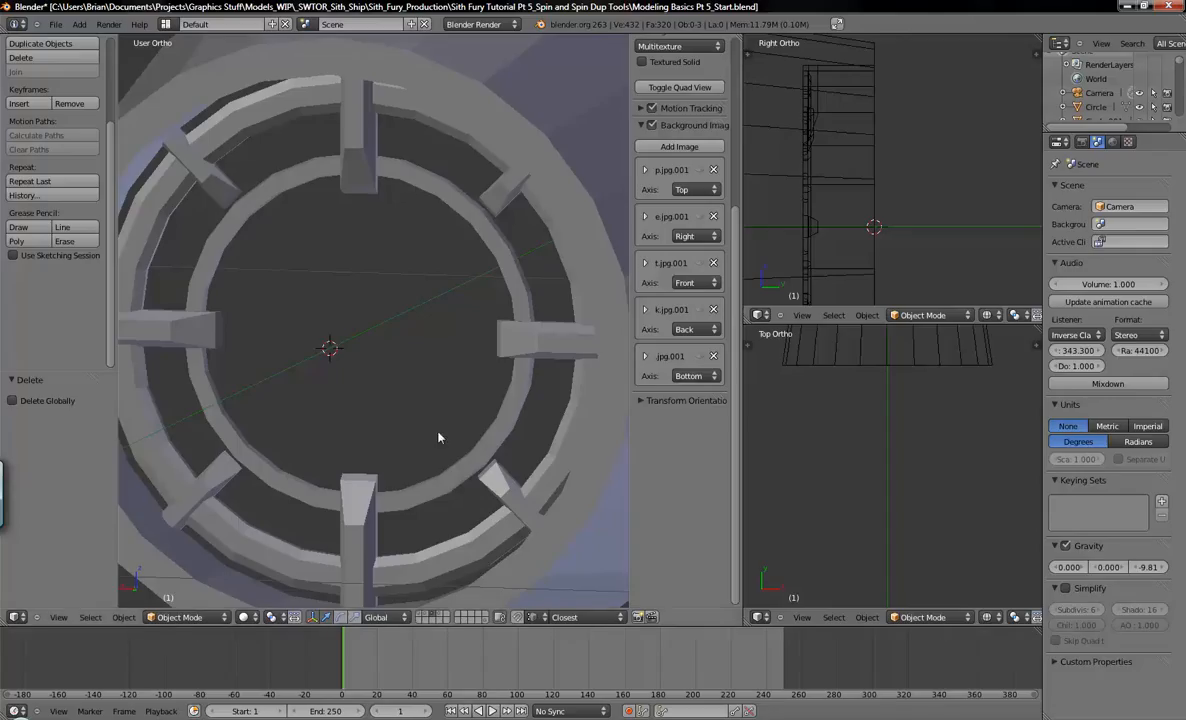
{"action": "left_click", "coordinate": [455, 718]}
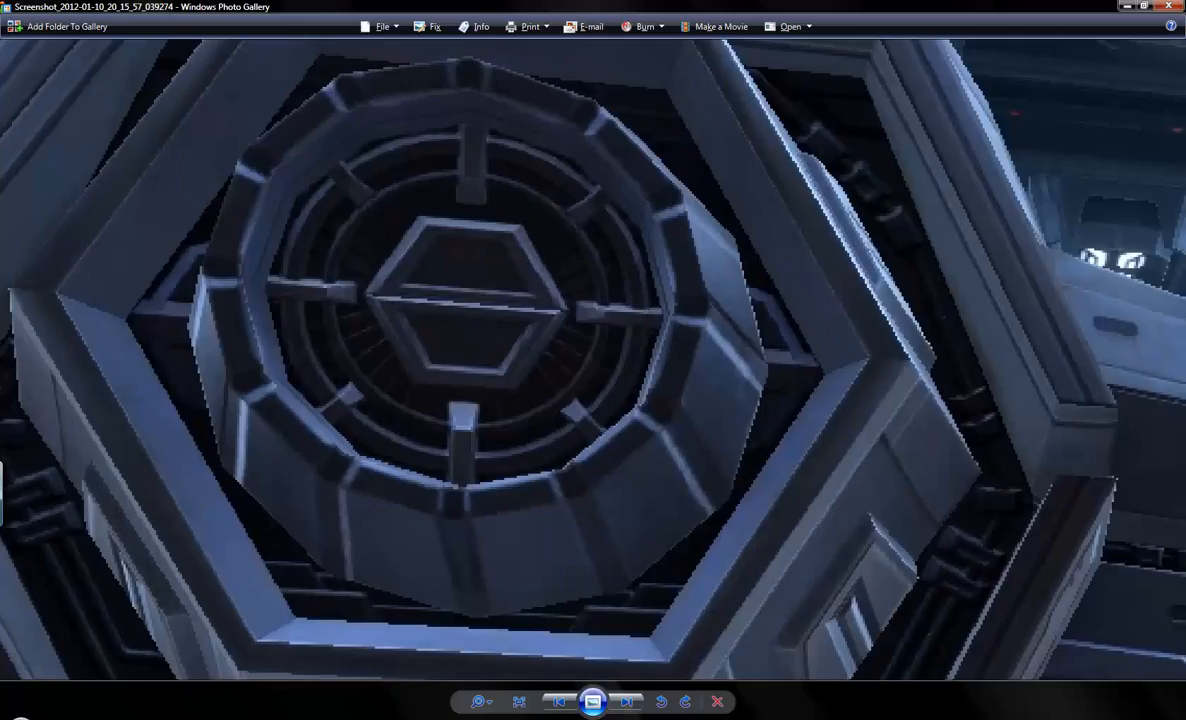
Step: Switch back to Blender, move all the engine ring parts to layer 1 and display layer 1
{"action": "left_click", "coordinate": [370, 716]}
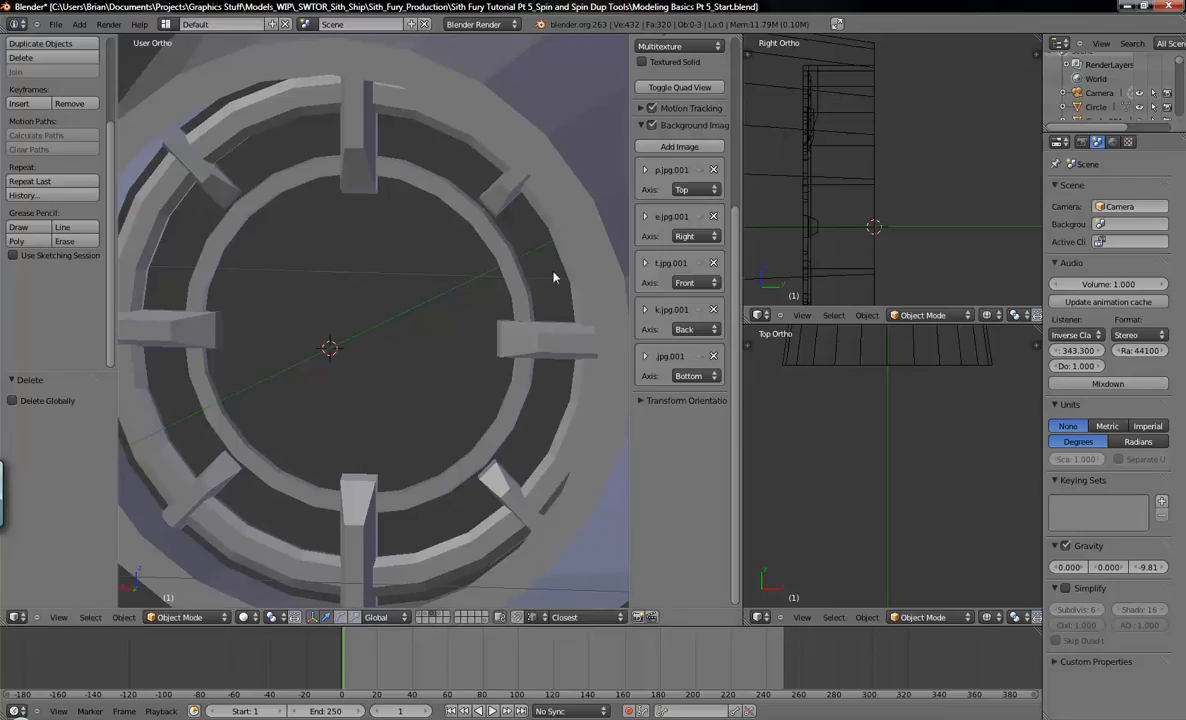
{"action": "right_click", "coordinate": [863, 177]}
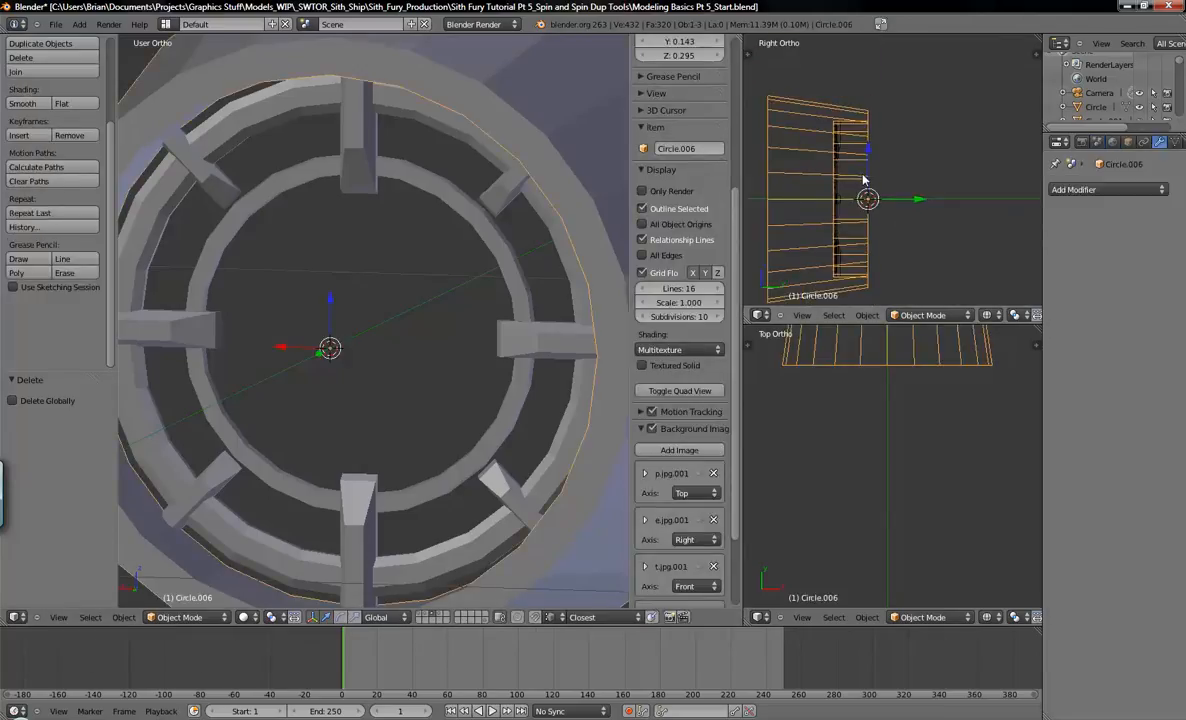
{"action": "key", "text": "a"}
{"action": "scroll", "coordinate": [479, 371], "scroll_direction": "down", "scroll_amount": 6}
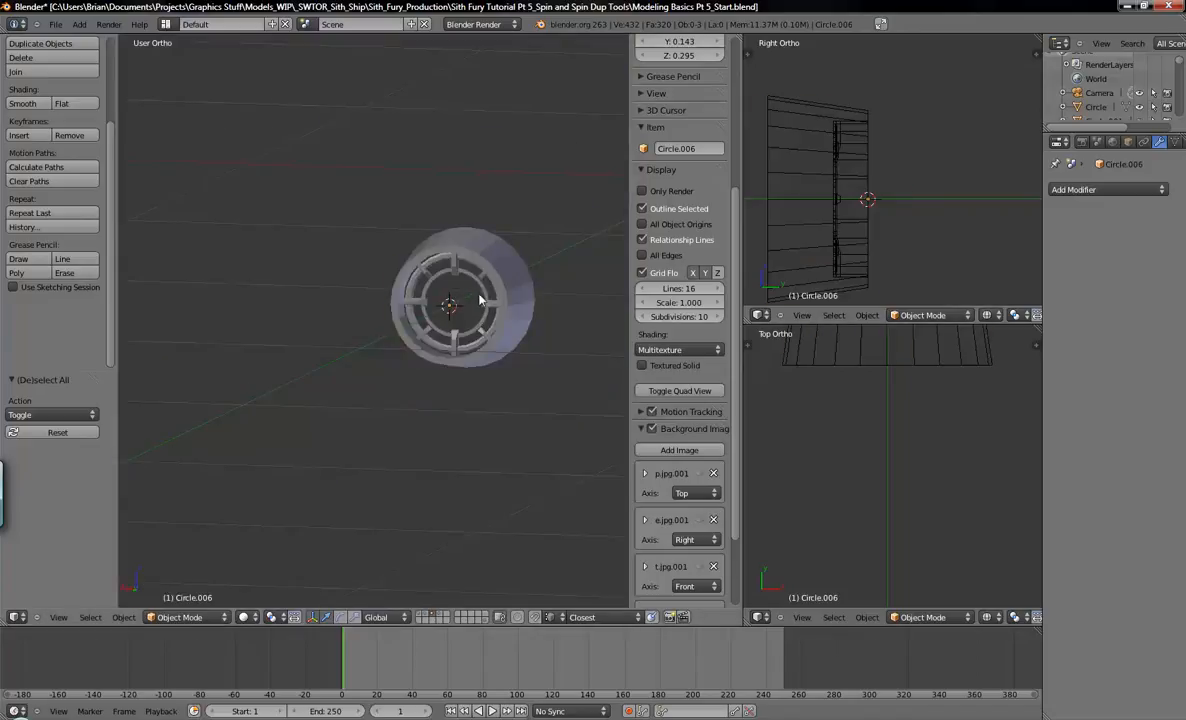
{"action": "key", "text": "a"}
{"action": "key", "text": "m"}
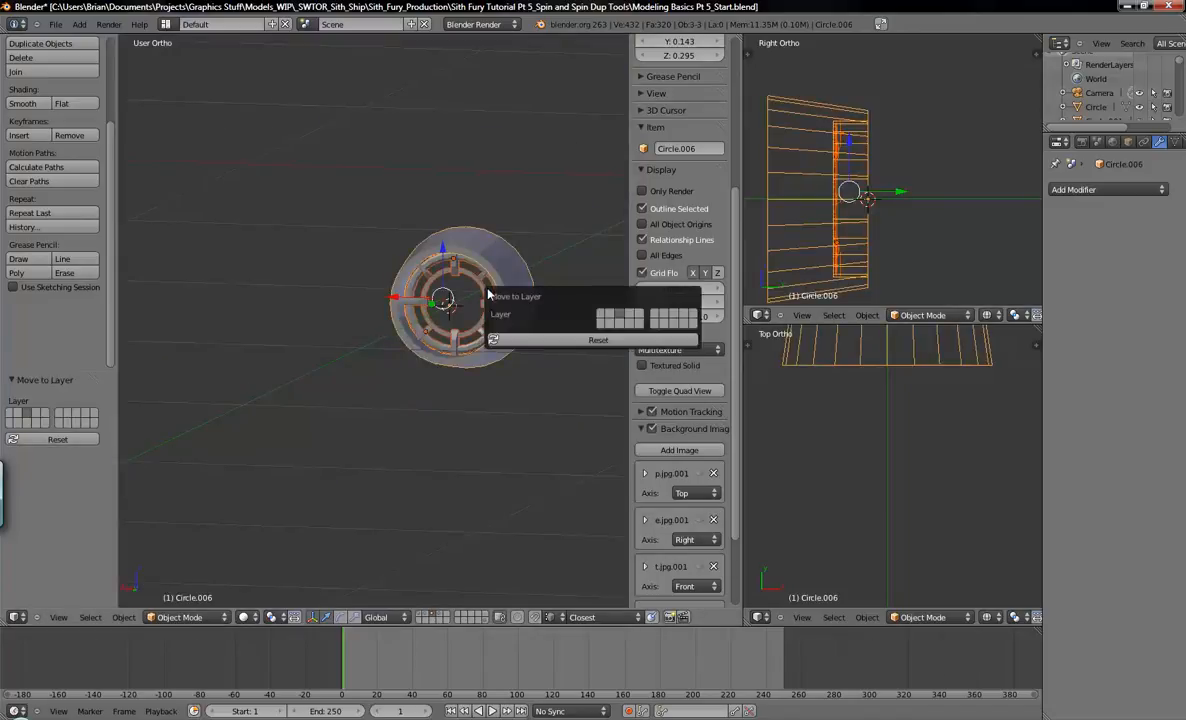
{"action": "key", "text": "1"}
{"action": "key", "text": "Return"}
{"action": "key", "text": "1"}
{"action": "scroll", "coordinate": [489, 290], "scroll_direction": "up", "scroll_amount": 5}
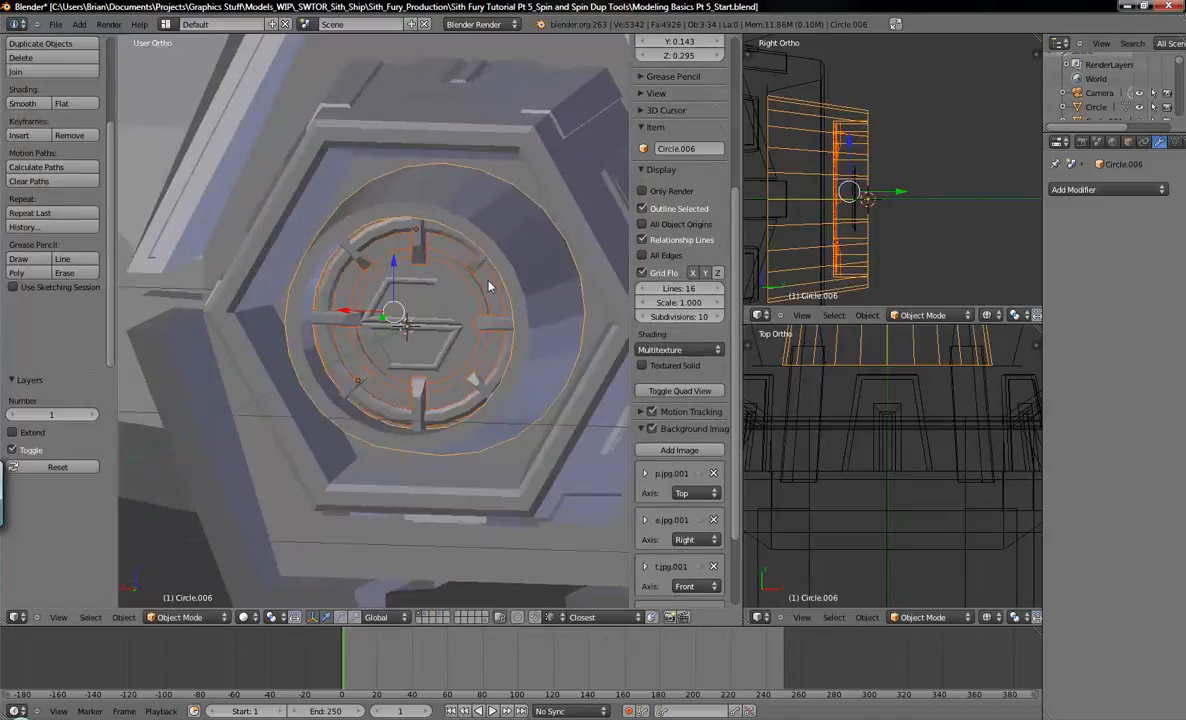
Step: Move the central hexagonal emblem about -0.026 along Y so it sits against the engine's spoked rings, and deselect it
{"action": "right_click", "coordinate": [416, 294]}
{"action": "scroll", "coordinate": [879, 168], "scroll_direction": "up", "scroll_amount": 5}
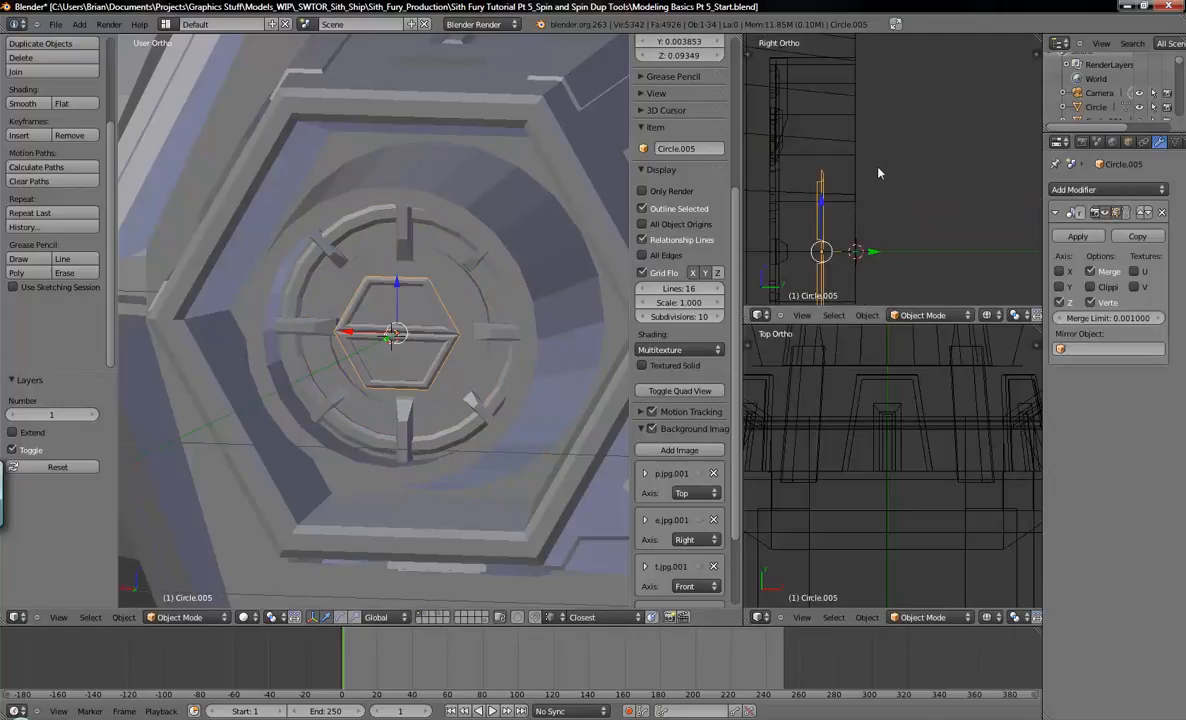
{"action": "middle_click_drag", "start_coordinate": [848, 235], "coordinate": [895, 166], "text": "shift"}
{"action": "left_click_drag", "start_coordinate": [926, 187], "coordinate": [873, 198]}
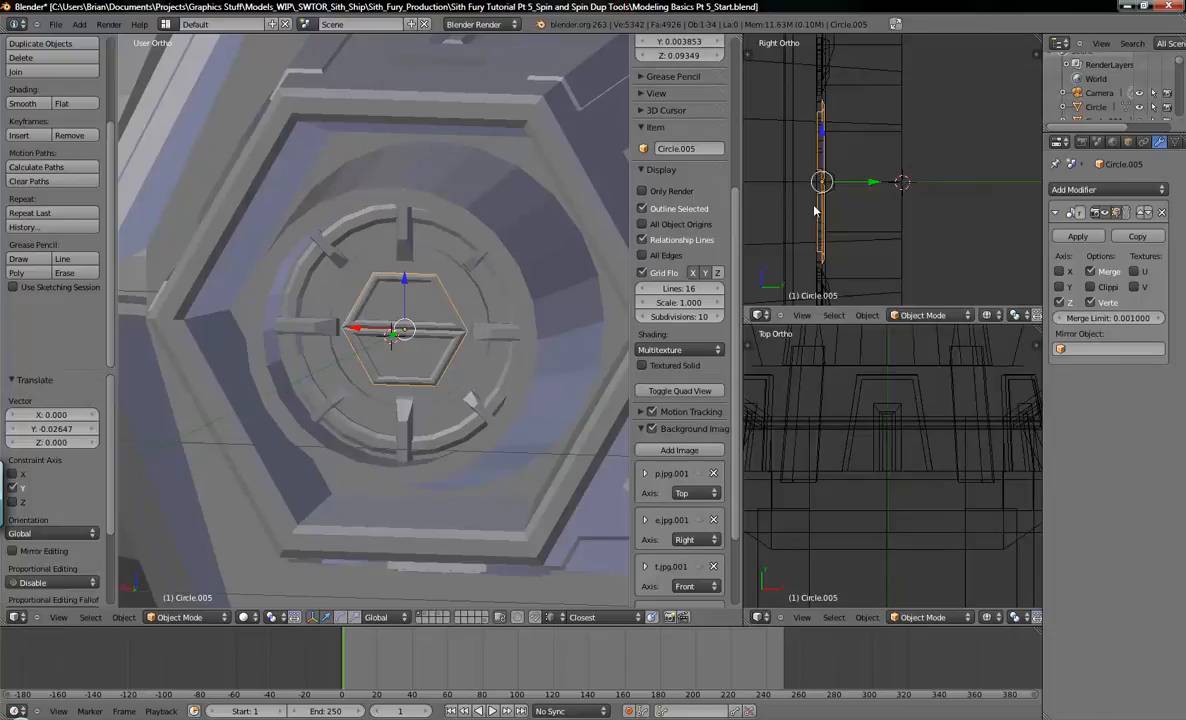
{"action": "scroll", "coordinate": [411, 321], "scroll_direction": "up", "scroll_amount": 2}
{"action": "key", "text": "a"}
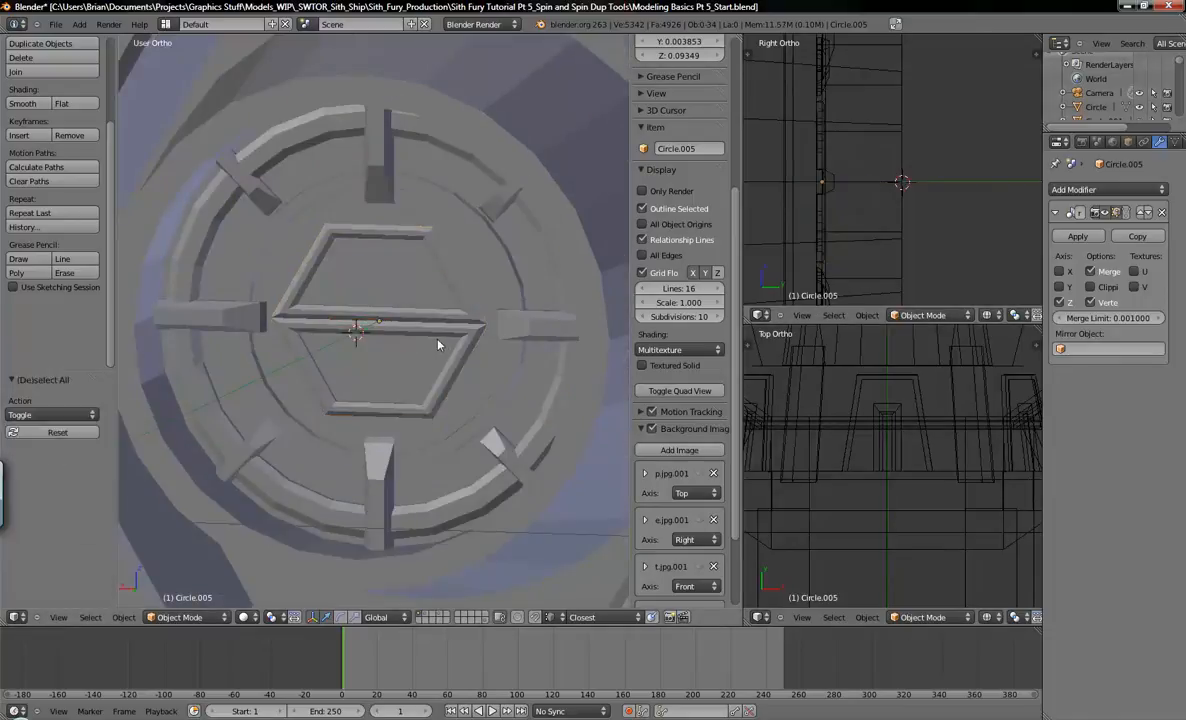
Step: Snap the 3D cursor to the hexagonal emblem's origin at the engine centre
{"action": "mouse_move", "coordinate": [459, 321]}
{"action": "middle_mouse_down"}
{"action": "mouse_move", "coordinate": [418, 267]}
{"action": "mouse_move", "coordinate": [392, 331]}
{"action": "mouse_move", "coordinate": [438, 309]}
{"action": "mouse_move", "coordinate": [416, 267]}
{"action": "middle_mouse_up"}
{"action": "right_click", "coordinate": [416, 270]}
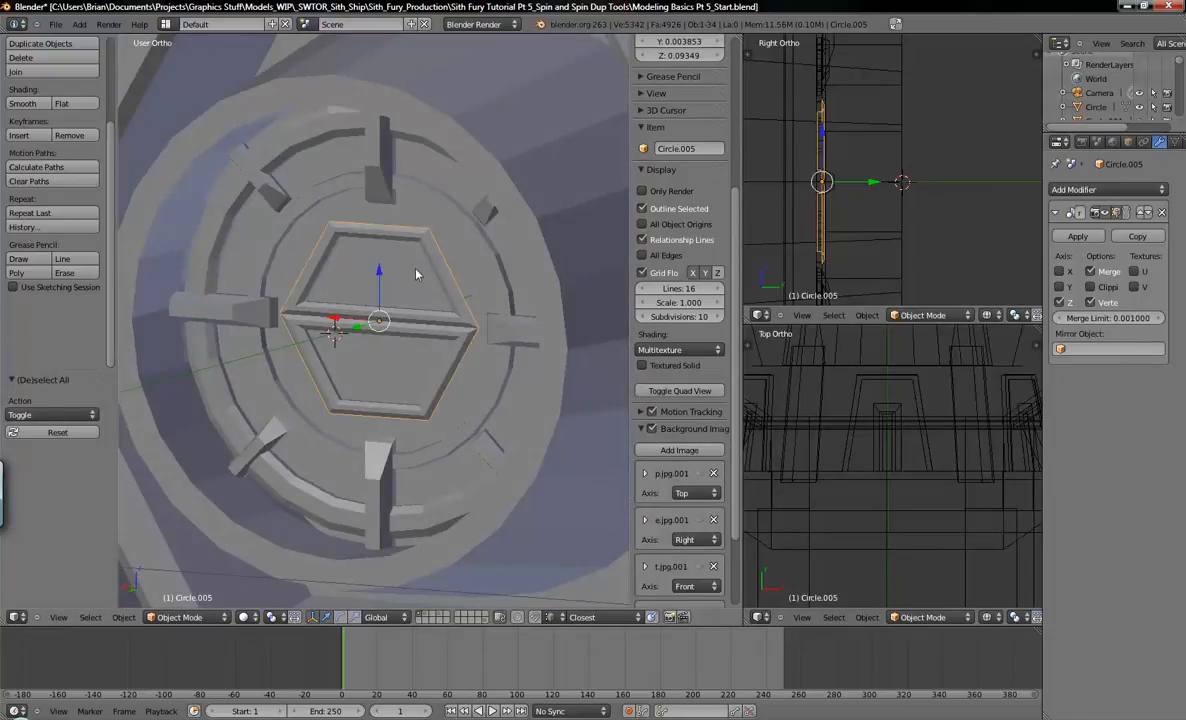
{"action": "key", "text": "shift+s"}
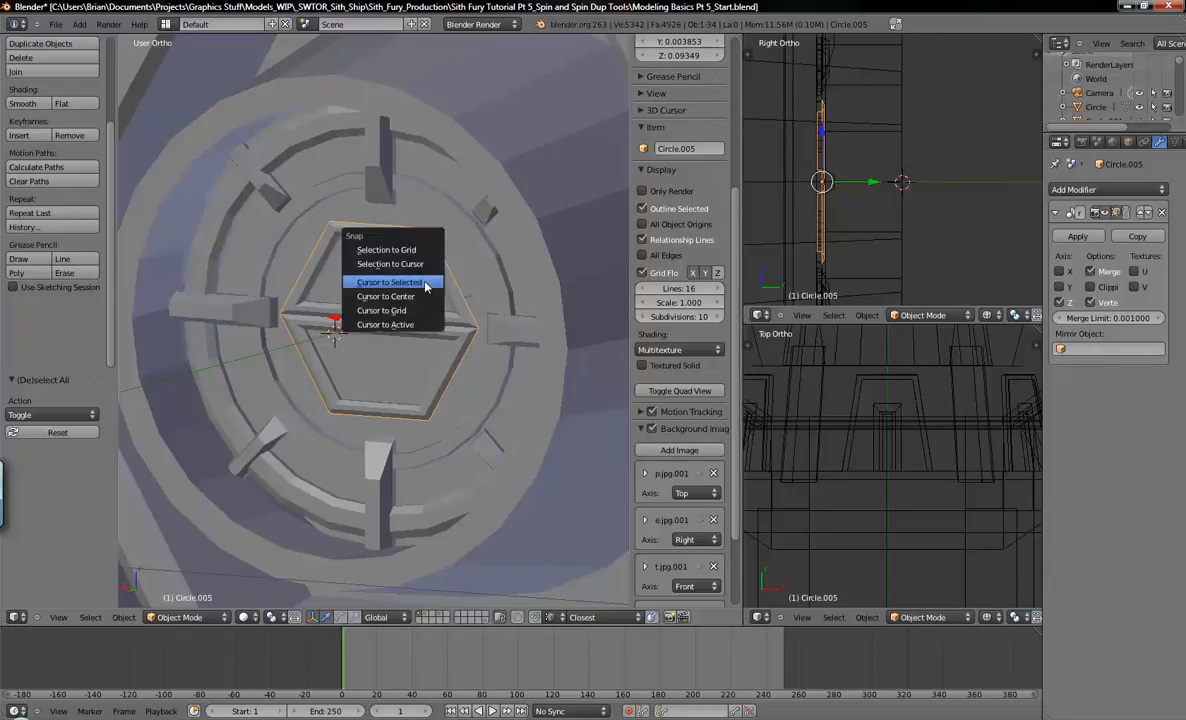
{"action": "left_click", "coordinate": [406, 285]}
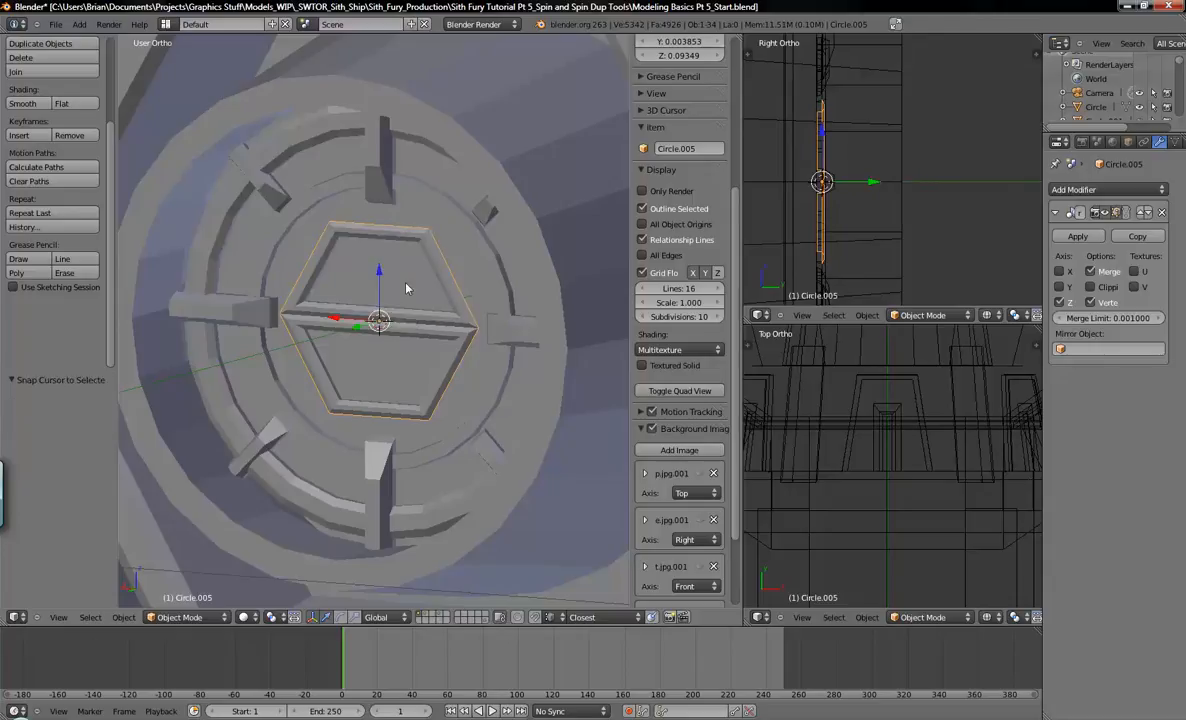
Step: Add a 32-vertex mesh circle at the 3D cursor and rotate it 90° about the global X axis
{"action": "key", "text": "a"}
{"action": "key", "text": "shift+a"}
{"action": "mouse_move", "coordinate": [406, 284]}
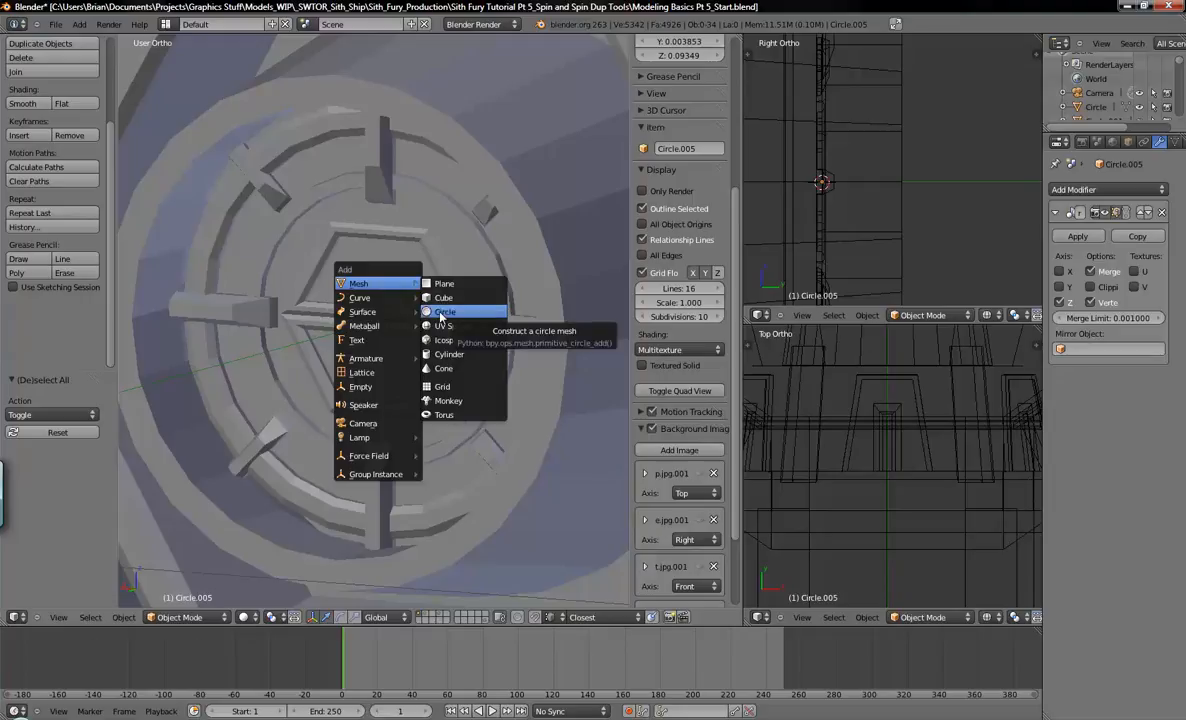
{"action": "left_click", "coordinate": [440, 313]}
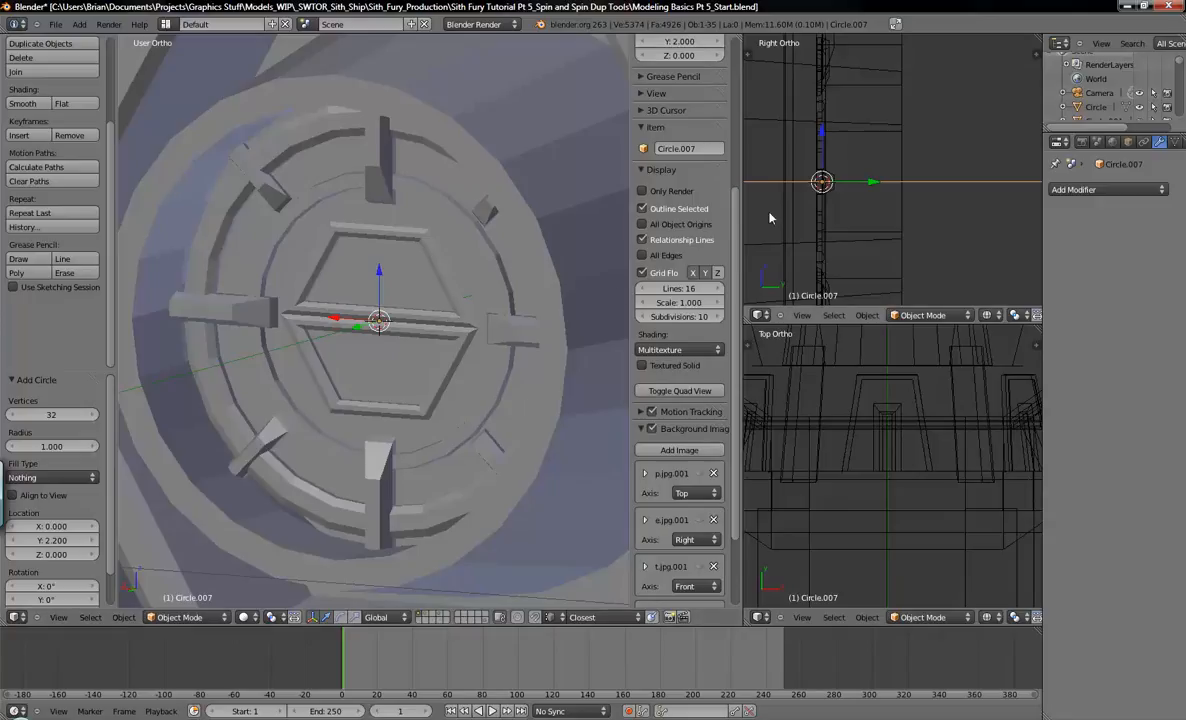
{"action": "scroll", "coordinate": [830, 208], "scroll_direction": "down", "scroll_amount": 2}
{"action": "key", "text": "r"}
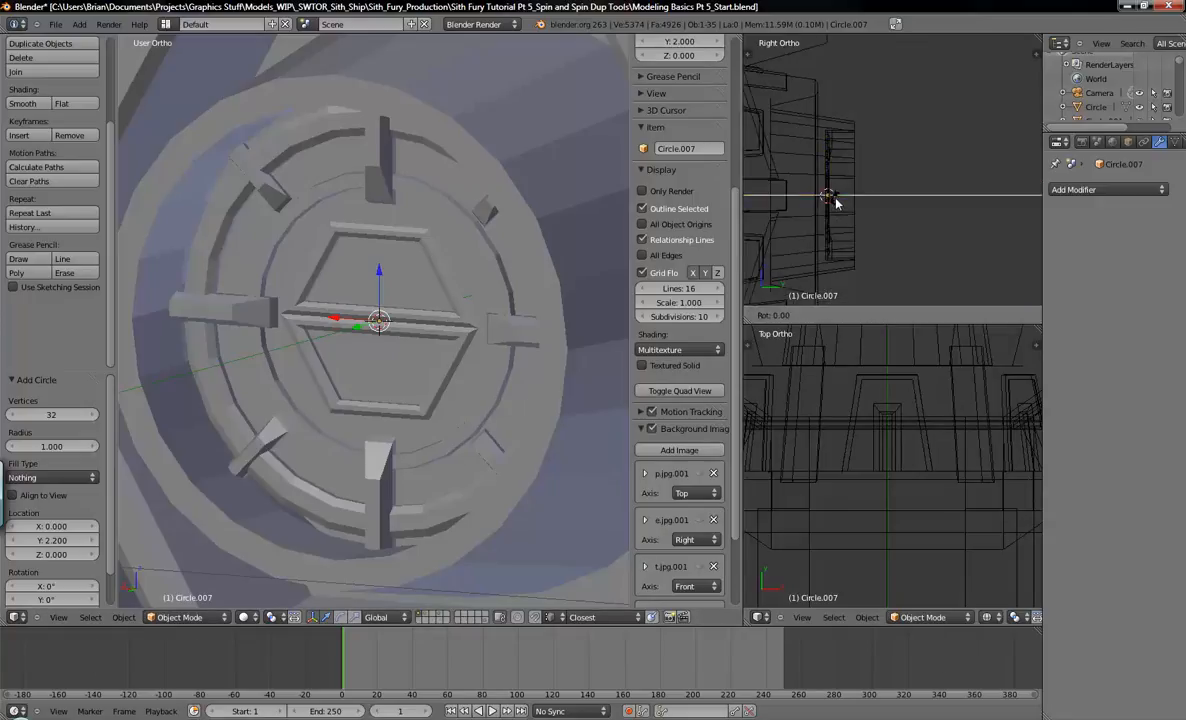
{"action": "type", "text": "x90"}
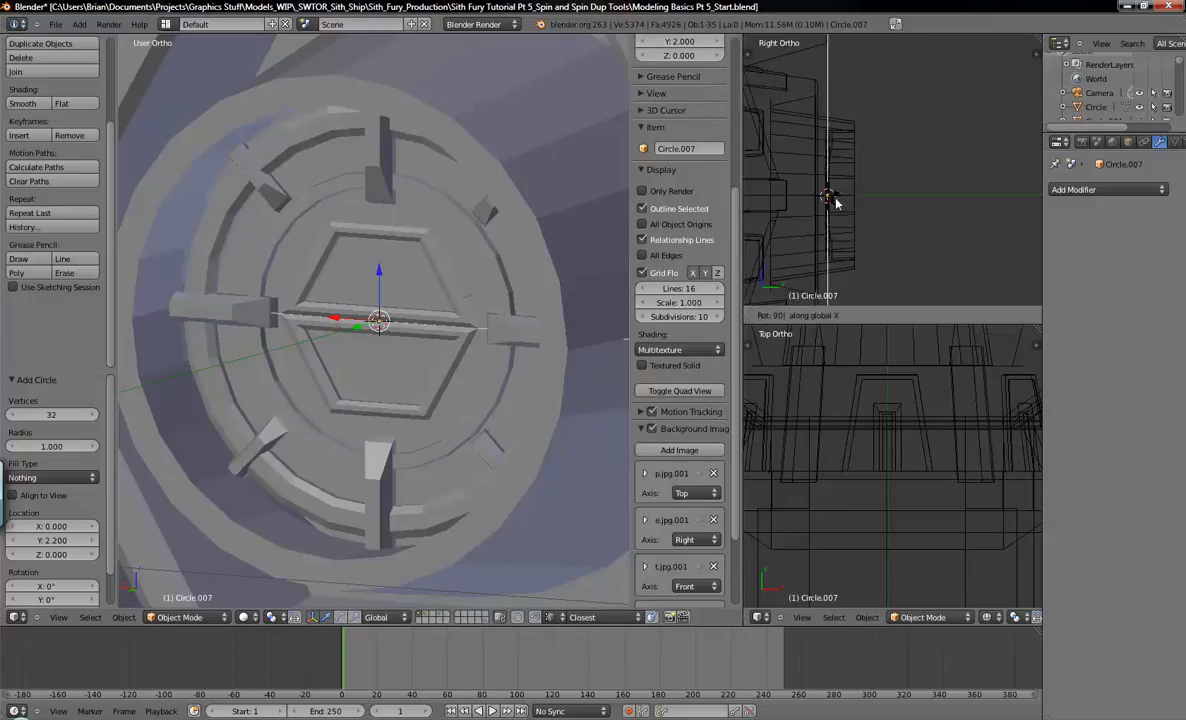
{"action": "key", "text": "Return"}
Step: Select the oversized new circle and scale it down to about 0.113 so it fits the engine opening
{"action": "right_click", "coordinate": [317, 191]}
{"action": "right_click", "coordinate": [254, 175]}
{"action": "scroll", "coordinate": [391, 282], "scroll_direction": "down", "scroll_amount": 4}
{"action": "scroll", "coordinate": [391, 282], "scroll_direction": "down", "scroll_amount": 4}
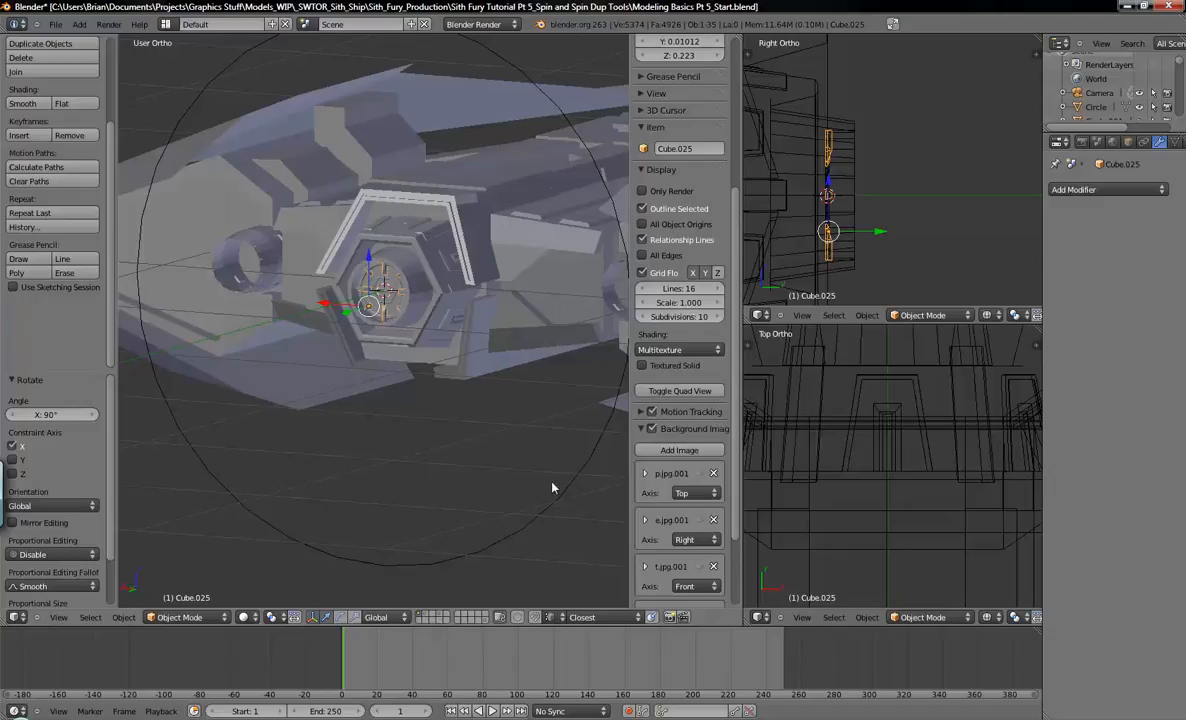
{"action": "right_click", "coordinate": [566, 117]}
{"action": "right_click", "coordinate": [561, 122]}
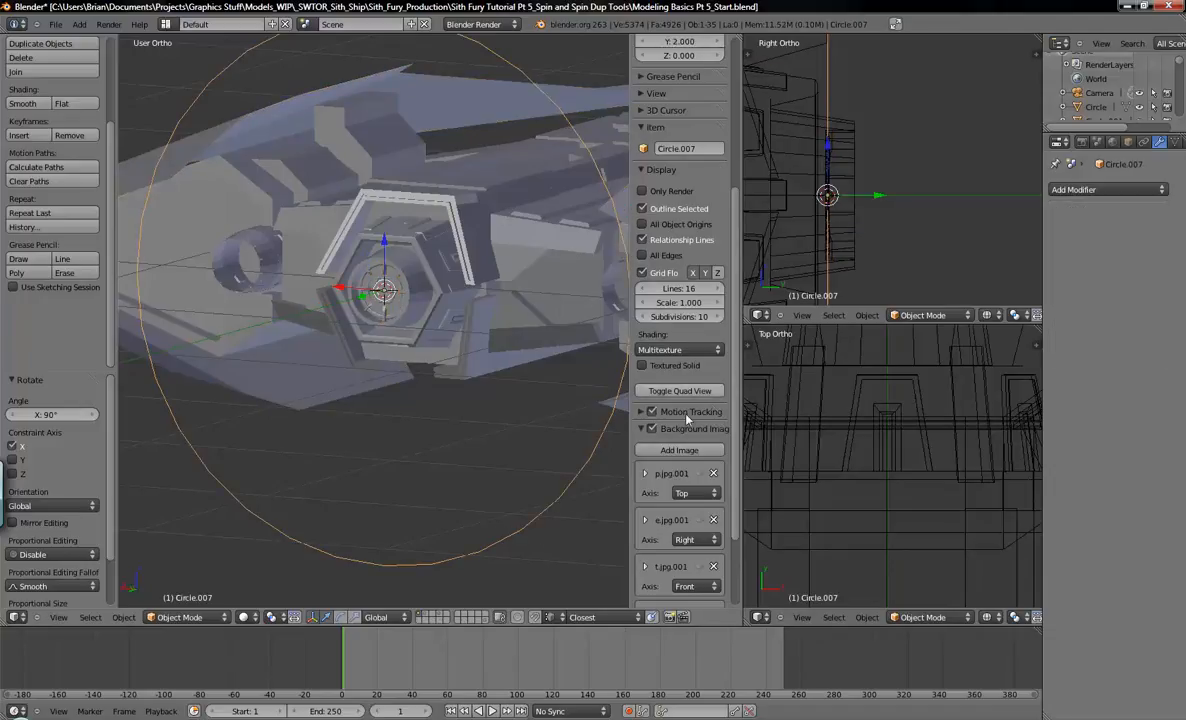
{"action": "key", "text": "s"}
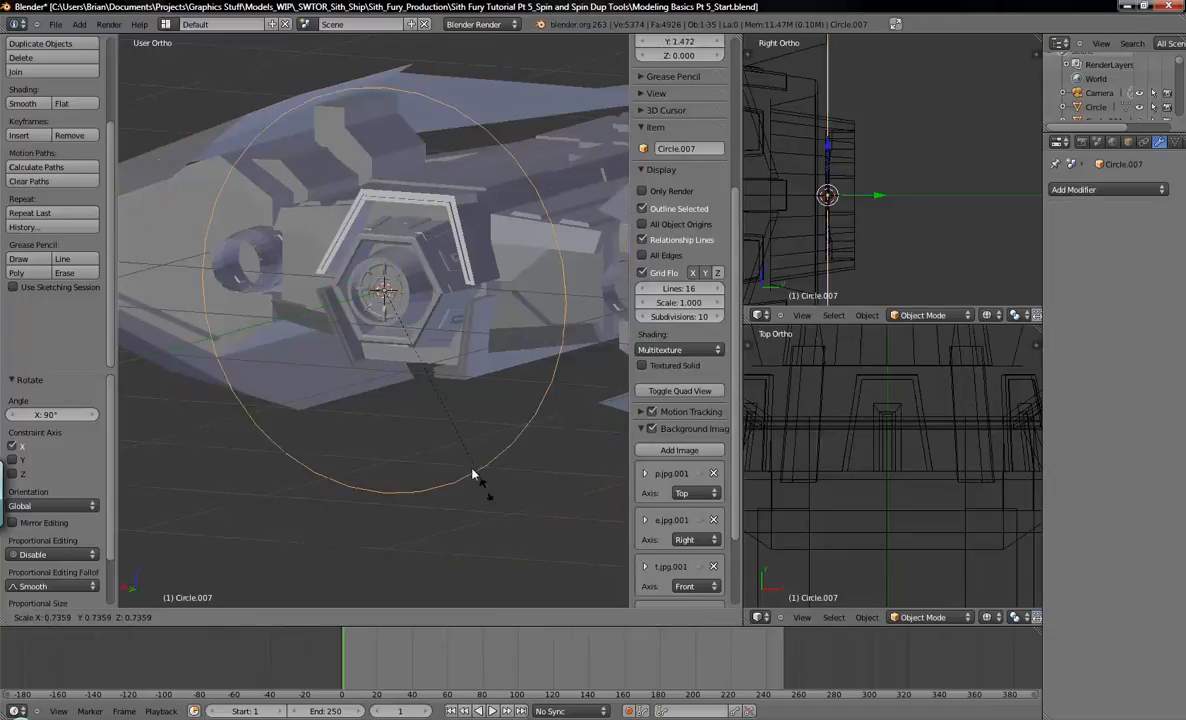
{"action": "left_click", "coordinate": [400, 325]}
Step: Fine-tune the circle's size to about 0.225 across and shift it about -0.005 along Y, behind the spoked rings
{"action": "scroll", "coordinate": [371, 281], "scroll_direction": "up", "scroll_amount": 6}
{"action": "middle_click_drag", "start_coordinate": [337, 309], "coordinate": [342, 323]}
{"action": "key", "text": "ctrl+KP_1"}
{"action": "scroll", "coordinate": [763, 162], "scroll_direction": "up", "scroll_amount": 2}
{"action": "key", "text": "s"}
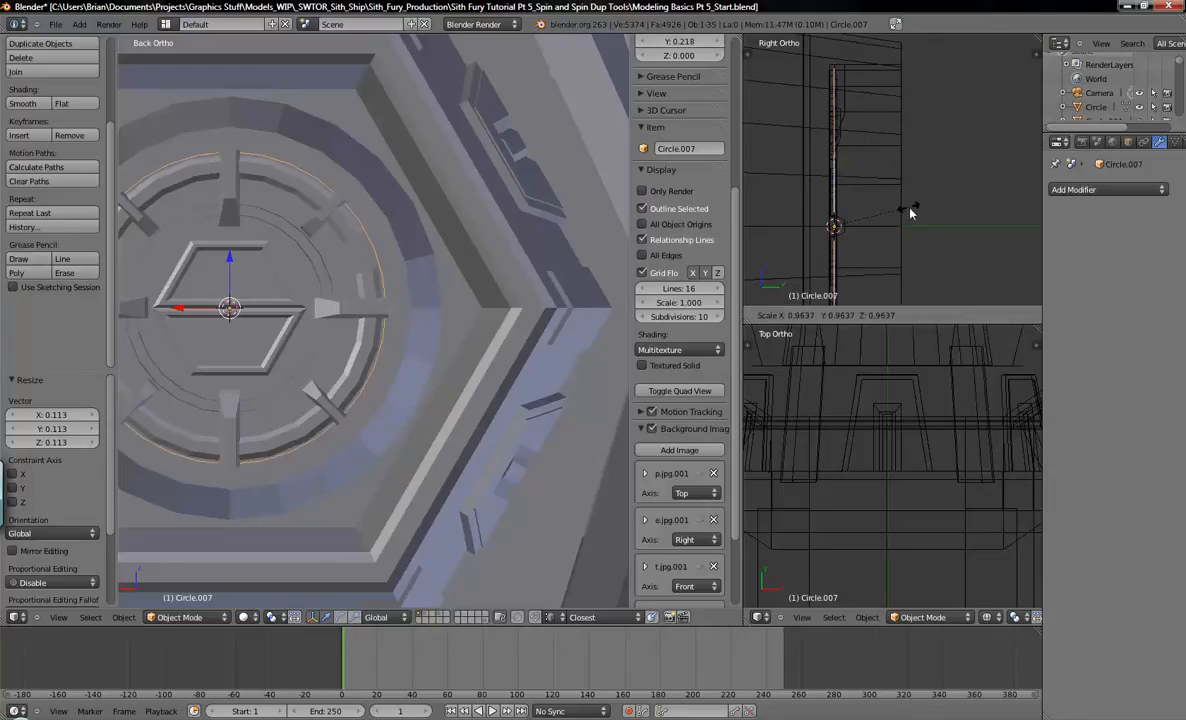
{"action": "left_click", "coordinate": [913, 214]}
{"action": "left_click_drag", "start_coordinate": [889, 230], "coordinate": [882, 231]}
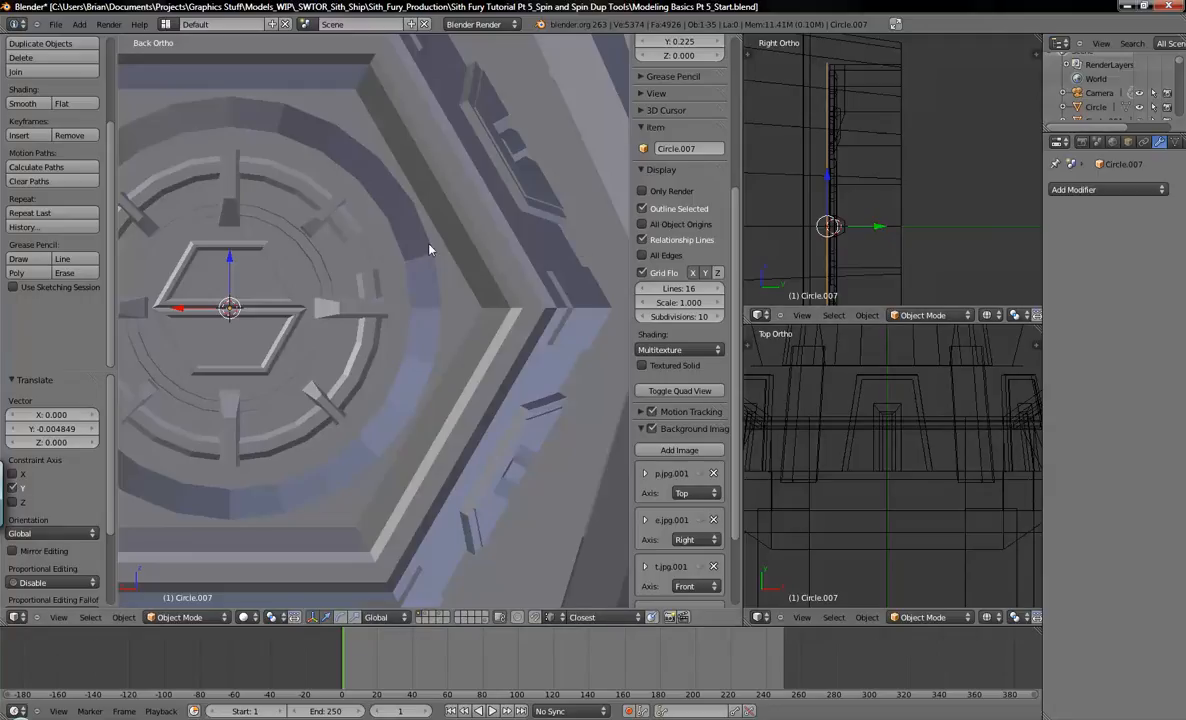
Step: Snap the 3D cursor from the circle's vertices and extrude its edge inward, scaled to about 0.28, forming a flat ring
{"action": "middle_click_drag", "start_coordinate": [429, 249], "coordinate": [520, 214], "text": "shift"}
{"action": "key", "text": "z"}
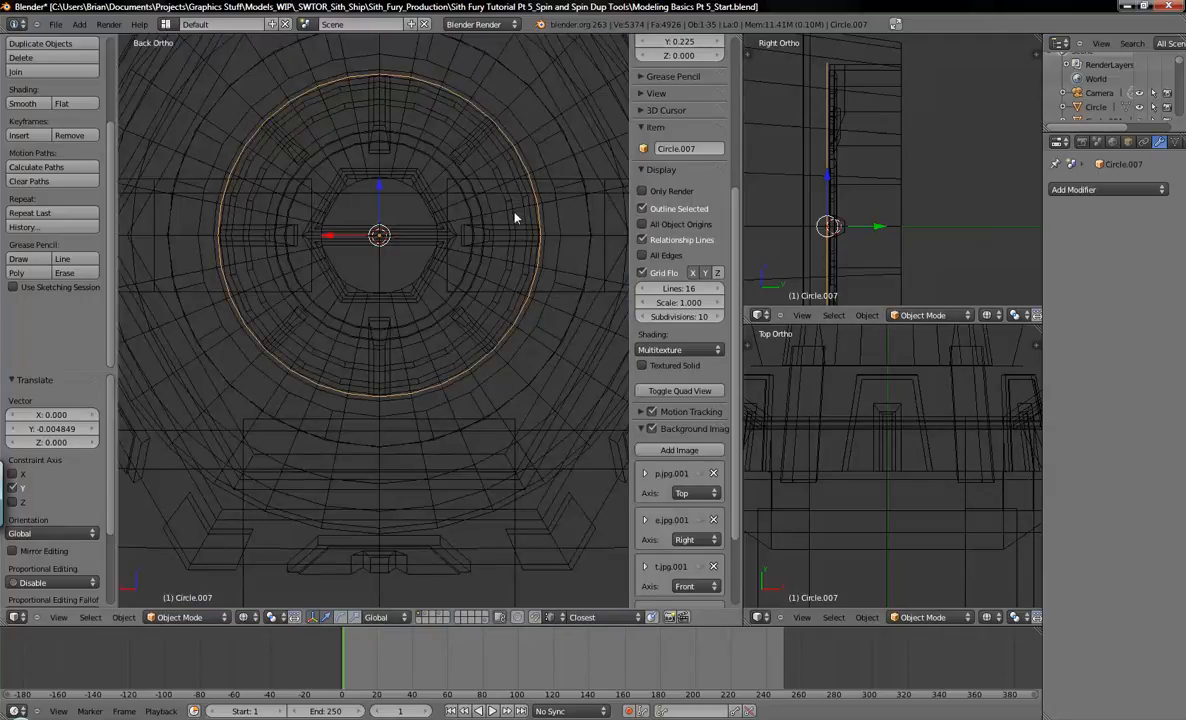
{"action": "key", "text": "Tab"}
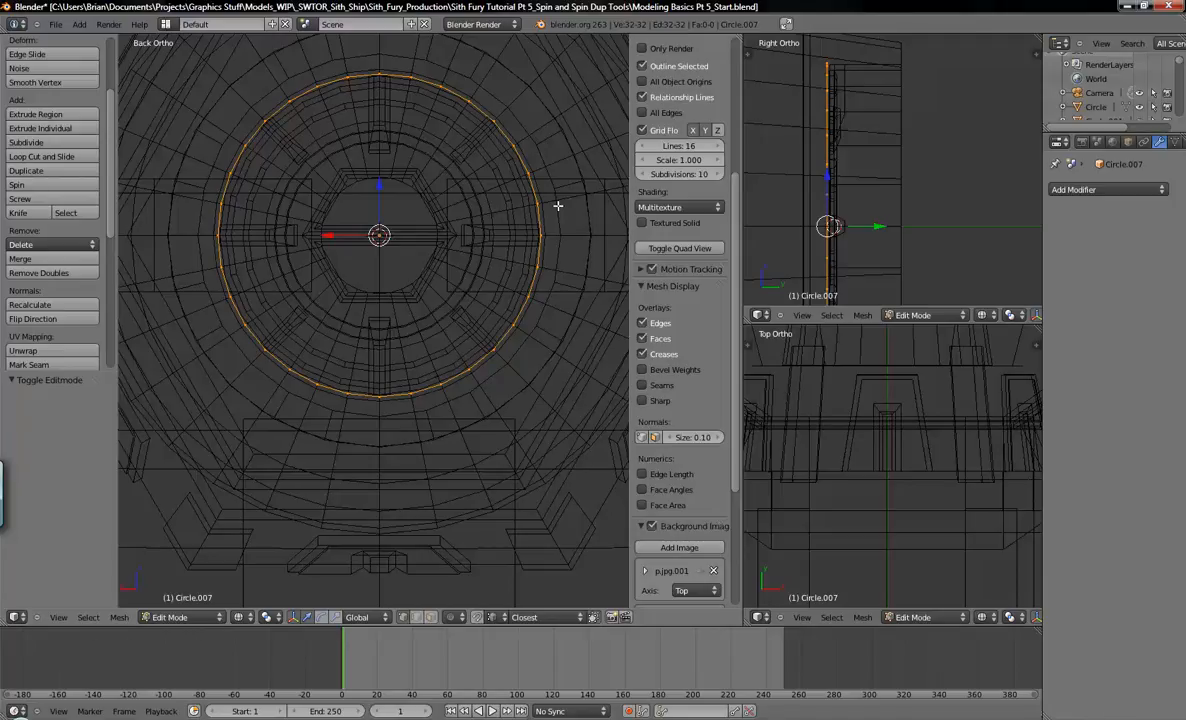
{"action": "key", "text": "shift+s"}
{"action": "left_click", "coordinate": [508, 243]}
{"action": "key", "text": "e"}
{"action": "left_click", "coordinate": [491, 274]}
{"action": "key", "text": "s"}
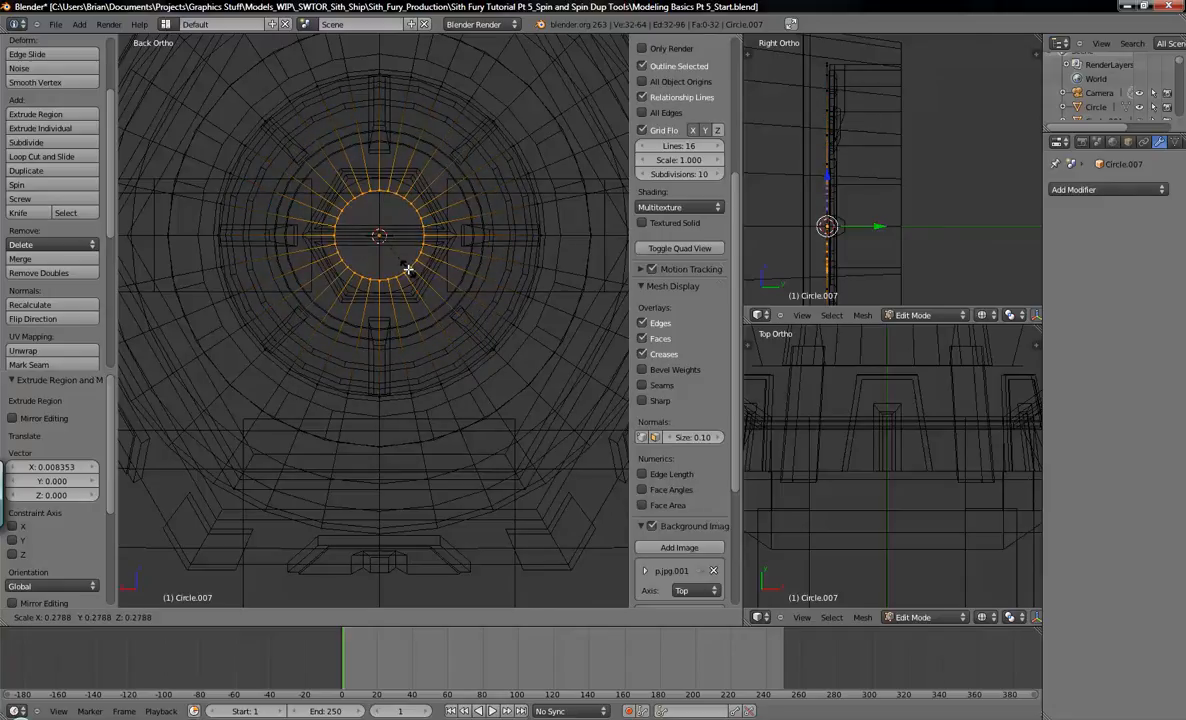
{"action": "left_click", "coordinate": [407, 269]}
Step: Check the ring's linked geometry, then move the ring object to layer 3 and display only that layer
{"action": "key", "text": "a"}
{"action": "middle_click_drag", "start_coordinate": [412, 162], "coordinate": [417, 206], "text": "shift"}
{"action": "scroll", "coordinate": [417, 195], "scroll_direction": "up", "scroll_amount": 1}
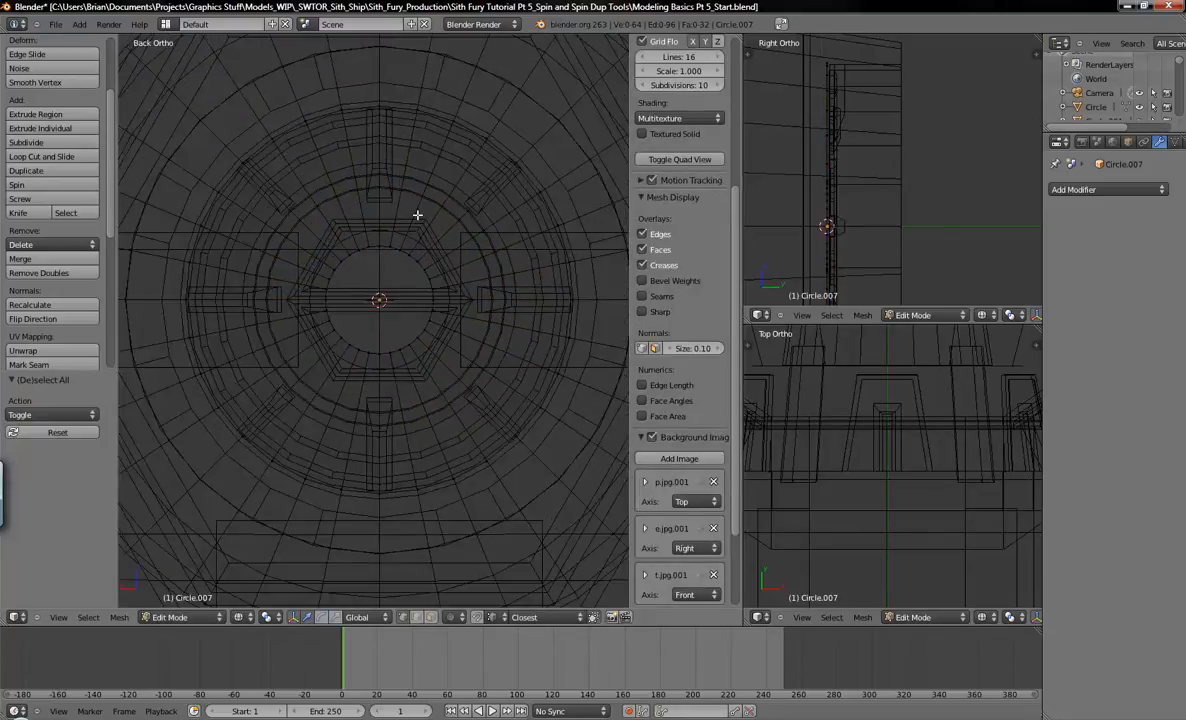
{"action": "key", "text": "l"}
{"action": "key", "text": "z"}
{"action": "key", "text": "z"}
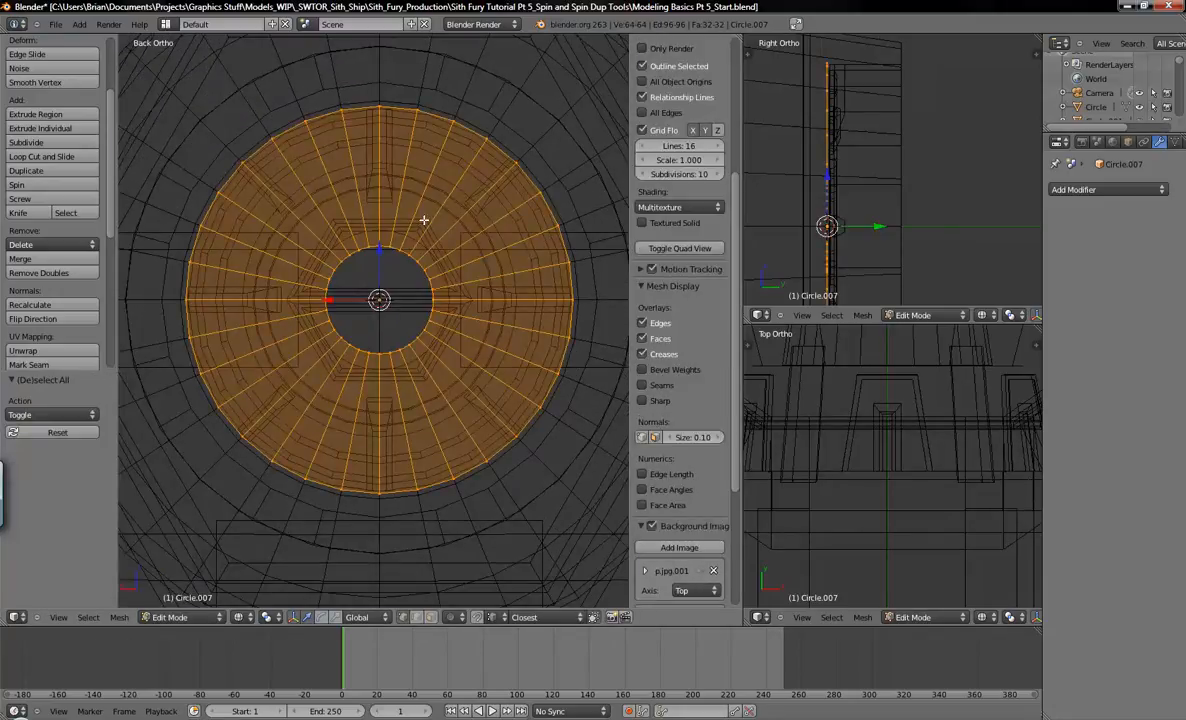
{"action": "key", "text": "h"}
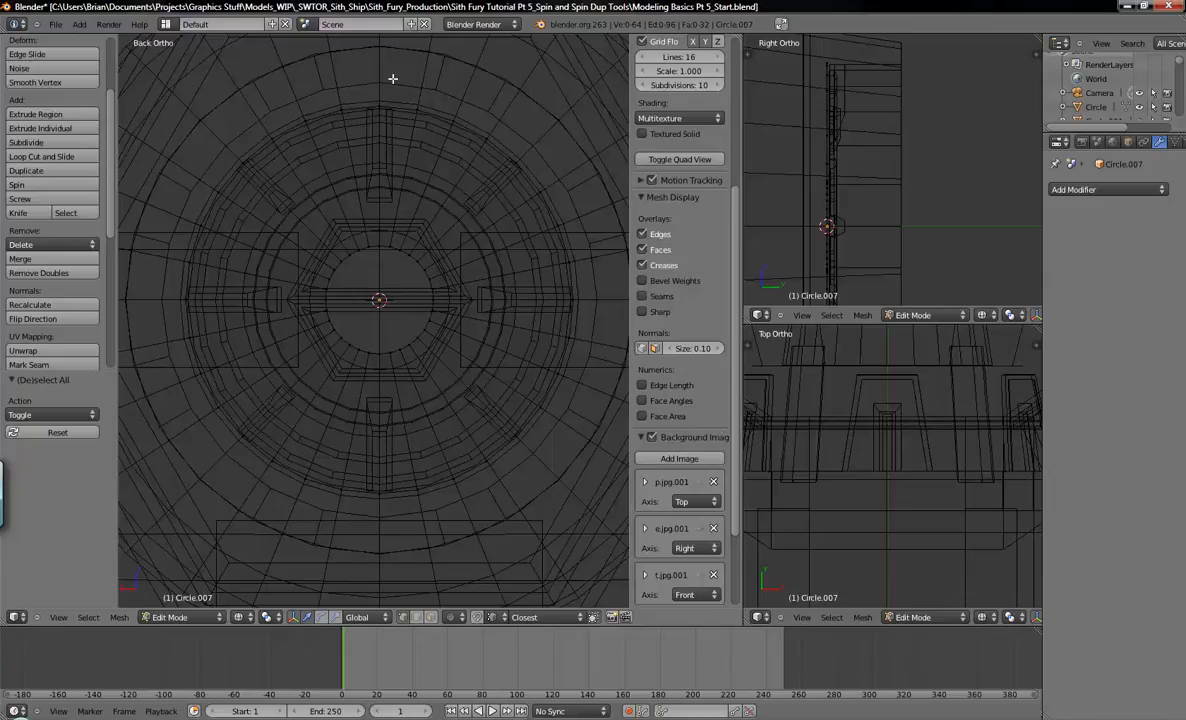
{"action": "key", "text": "Tab"}
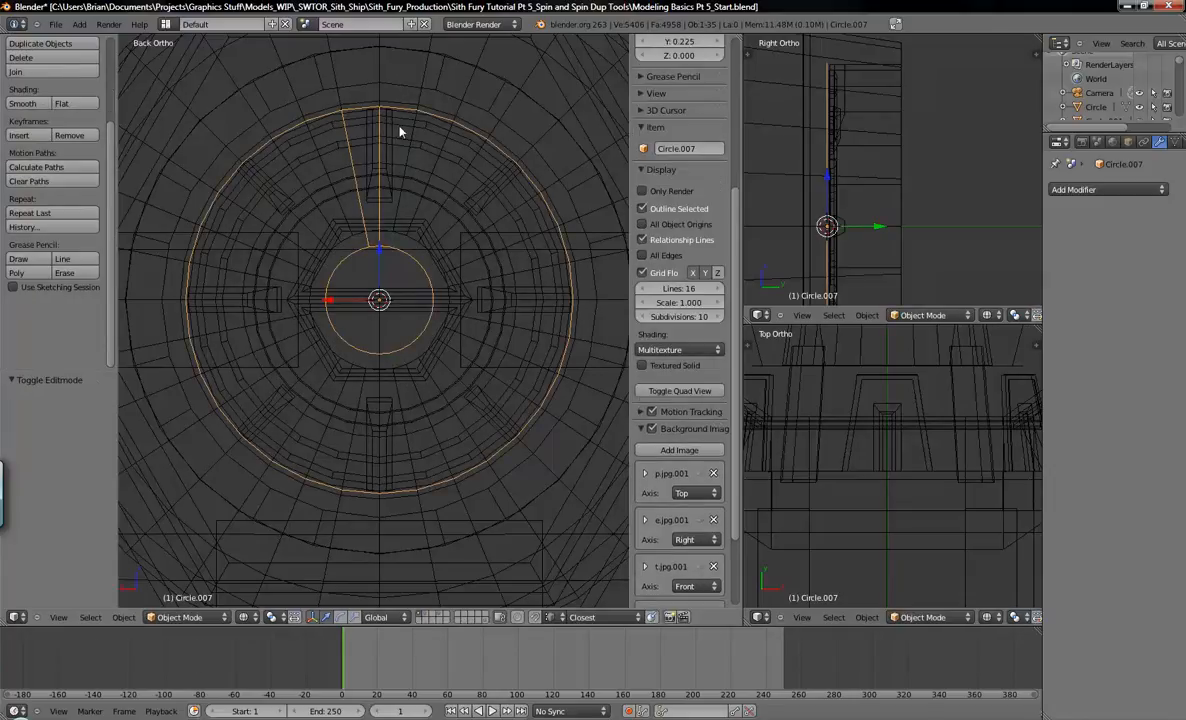
{"action": "key", "text": "m"}
{"action": "key", "text": "3"}
{"action": "key", "text": "3"}
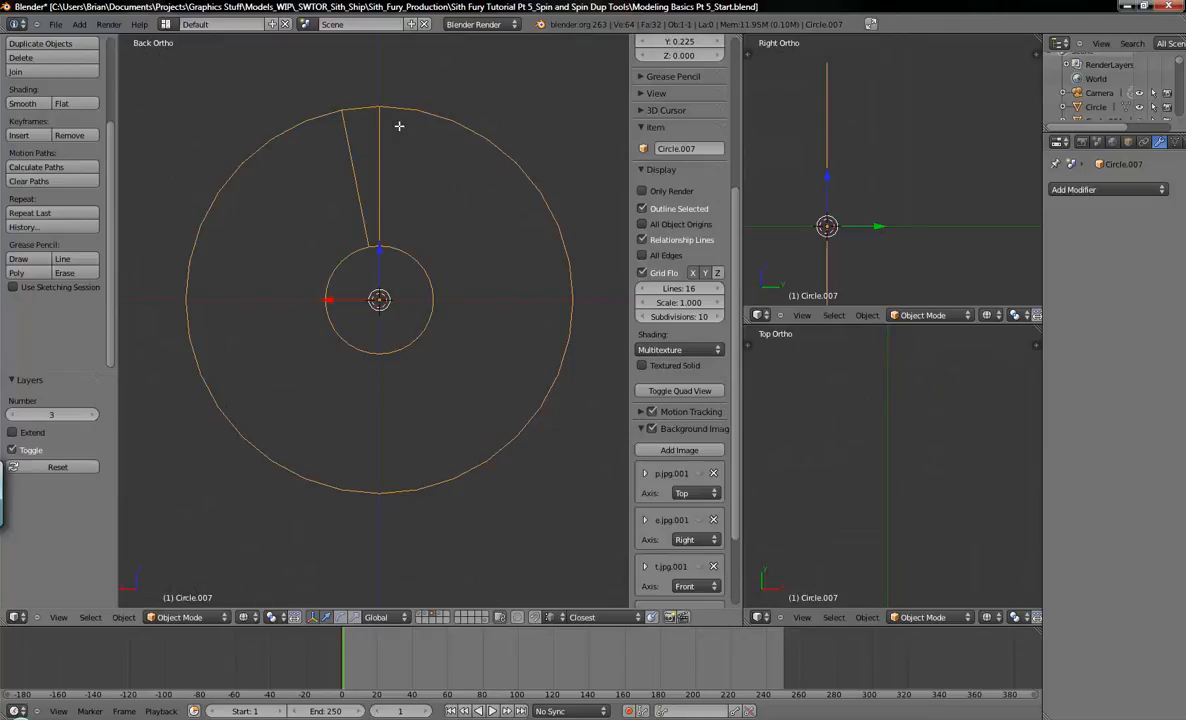
Step: Remove doubled vertices from the entire ring mesh
{"action": "key", "text": "Tab"}
{"action": "key", "text": "a"}
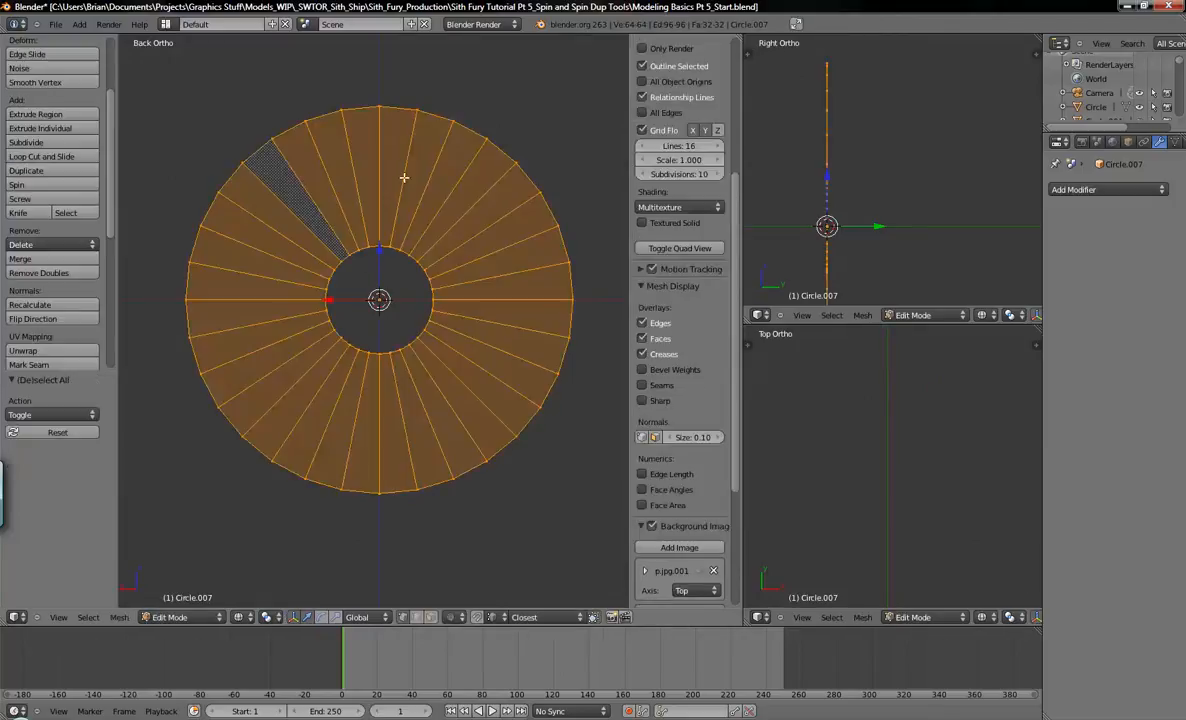
{"action": "left_click", "coordinate": [48, 274]}
Step: Delete all of the ring's vertices except the four of the wedge face just beside its upper centre line
{"action": "key", "text": "a"}
{"action": "key", "text": "b"}
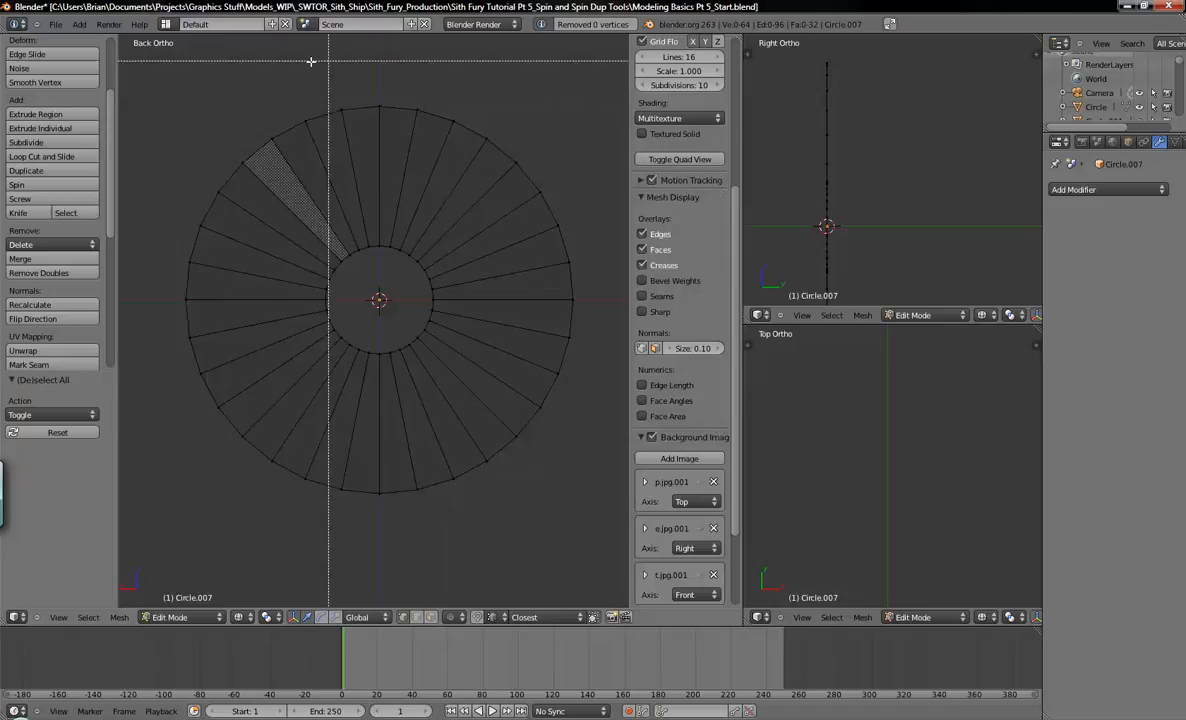
{"action": "left_click_drag", "start_coordinate": [121, 66], "coordinate": [370, 586]}
{"action": "key", "text": "b"}
{"action": "left_click_drag", "start_coordinate": [242, 260], "coordinate": [600, 494]}
{"action": "key", "text": "b"}
{"action": "left_click_drag", "start_coordinate": [437, 93], "coordinate": [640, 495]}
{"action": "key", "text": "b"}
{"action": "left_click_drag", "start_coordinate": [368, 223], "coordinate": [450, 310]}
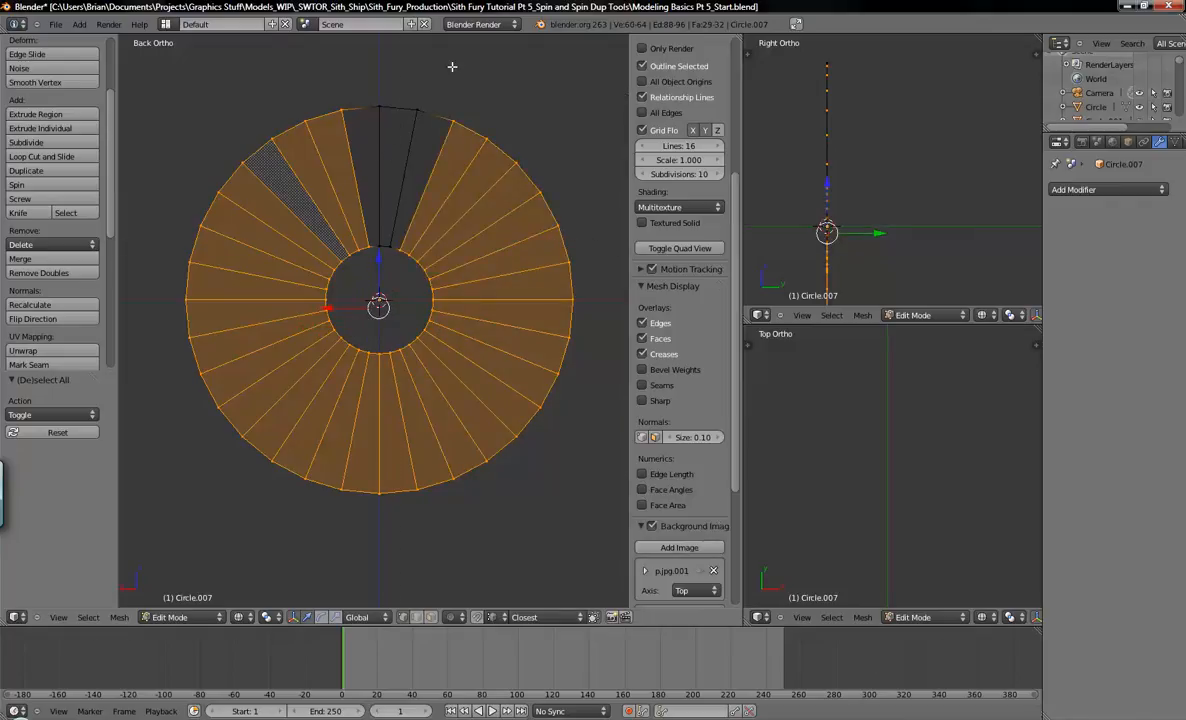
{"action": "key", "text": "x"}
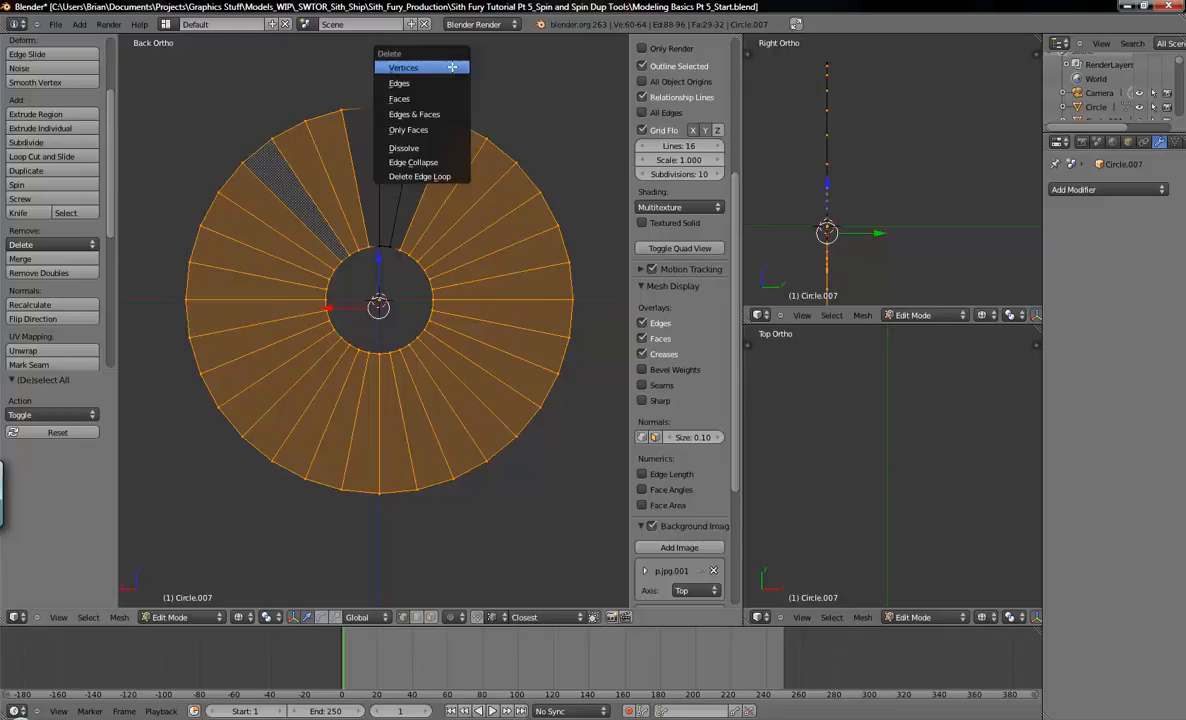
{"action": "left_click", "coordinate": [452, 66]}
{"action": "scroll", "coordinate": [400, 236], "scroll_direction": "up", "scroll_amount": 3}
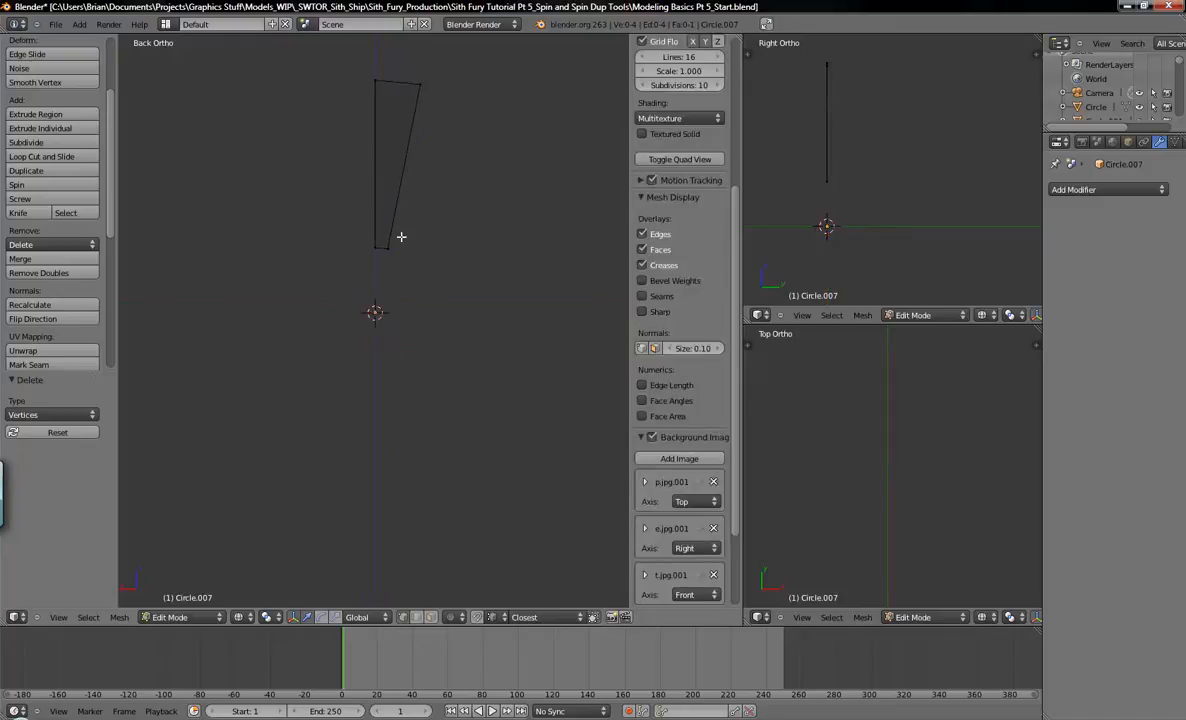
{"action": "middle_click_drag", "start_coordinate": [421, 167], "coordinate": [437, 312], "text": "shift"}
{"action": "scroll", "coordinate": [444, 295], "scroll_direction": "up", "scroll_amount": 1}
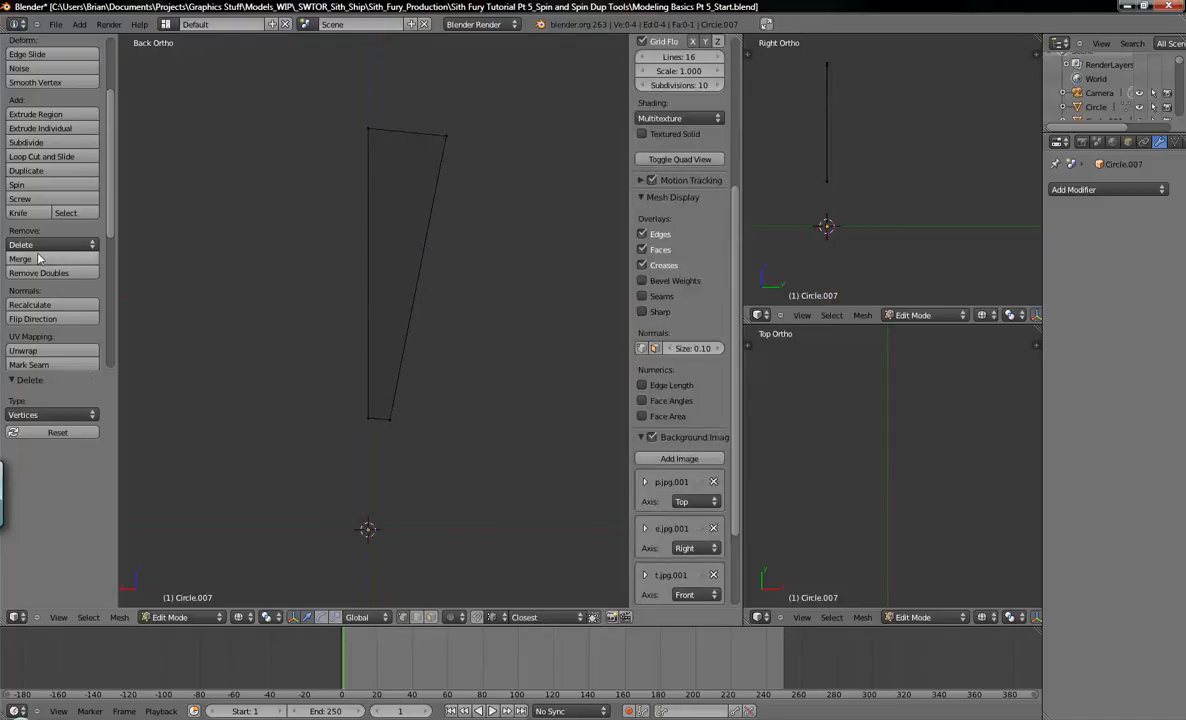
{"action": "scroll", "coordinate": [50, 270], "scroll_direction": "up", "scroll_amount": 3}
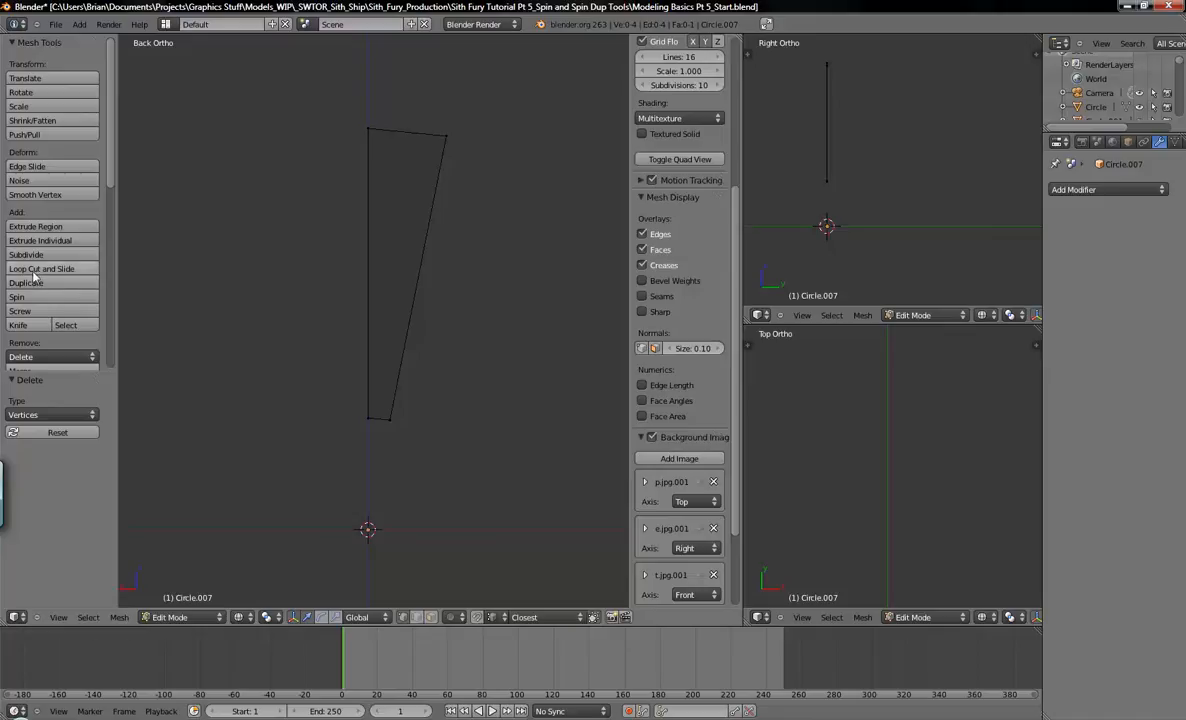
Step: Cut an edge loop lengthwise through the wedge and slide it about 0.61 toward the slanted side edge, leaving a narrow strip
{"action": "left_click", "coordinate": [50, 268]}
{"action": "left_click", "coordinate": [427, 140]}
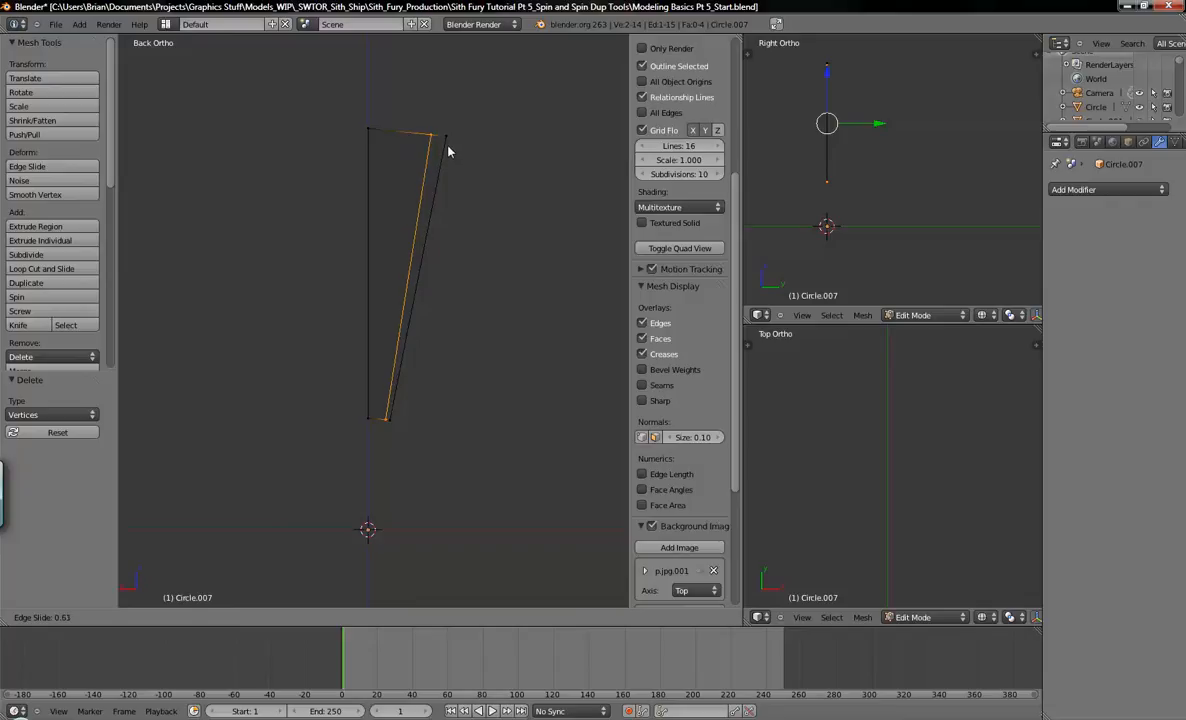
{"action": "left_click", "coordinate": [447, 151]}
Step: Move the new edge loop slightly along the Y axis to angle the wedge's narrow strip, and leave Edit Mode
{"action": "key", "text": "KP_7"}
{"action": "scroll", "coordinate": [453, 278], "scroll_direction": "up", "scroll_amount": 11}
{"action": "middle_click_drag", "start_coordinate": [312, 416], "coordinate": [516, 347], "text": "shift"}
{"action": "scroll", "coordinate": [514, 345], "scroll_direction": "up", "scroll_amount": 4}
{"action": "middle_click_drag", "start_coordinate": [353, 544], "coordinate": [481, 334], "text": "shift"}
{"action": "scroll", "coordinate": [481, 334], "scroll_direction": "up", "scroll_amount": 1}
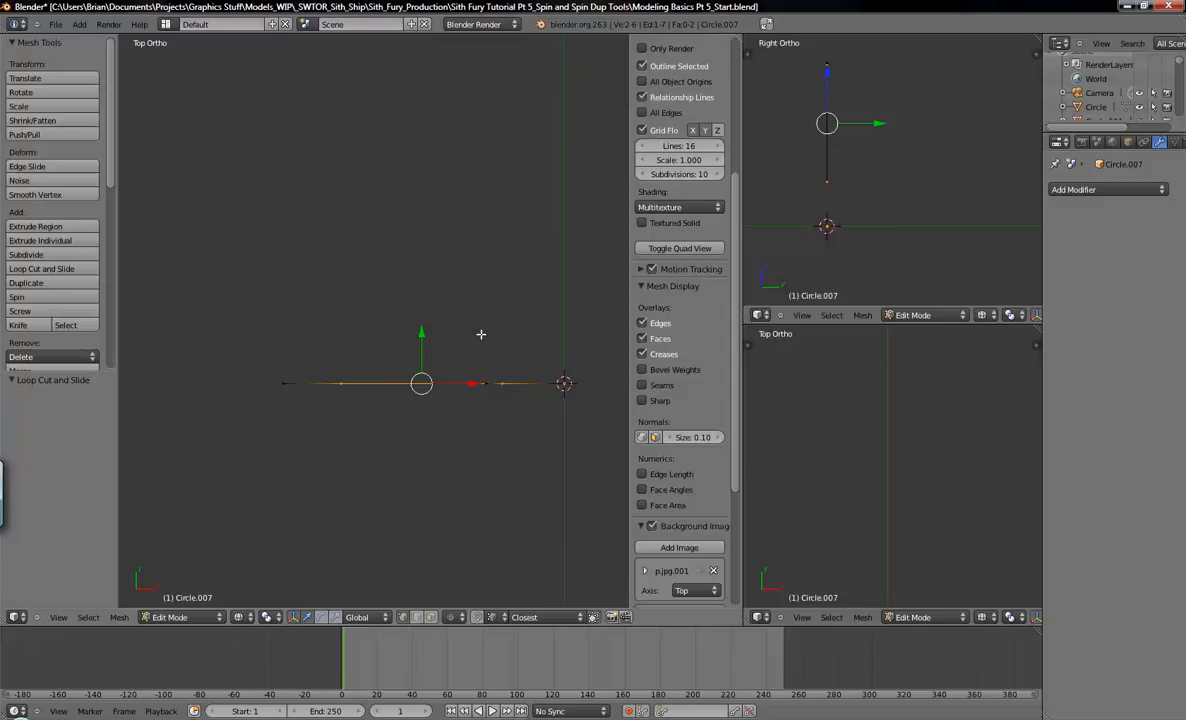
{"action": "scroll", "coordinate": [822, 221], "scroll_direction": "down", "scroll_amount": 2}
{"action": "middle_click_drag", "start_coordinate": [876, 184], "coordinate": [813, 215]}
{"action": "scroll", "coordinate": [813, 215], "scroll_direction": "up", "scroll_amount": 4}
{"action": "left_click_drag", "start_coordinate": [424, 334], "coordinate": [421, 313]}
{"action": "middle_click_drag", "start_coordinate": [855, 146], "coordinate": [900, 220]}
{"action": "key", "text": "Tab"}
Step: Select the whole wedge mesh and spin it around the 3D cursor in back view with duplicates enabled
{"action": "left_click_drag", "start_coordinate": [519, 355], "coordinate": [461, 330], "text": "shift"}
{"action": "middle_click_drag", "start_coordinate": [461, 330], "coordinate": [408, 251], "text": "shift"}
{"action": "key", "text": "ctrl+KP_1"}
{"action": "scroll", "coordinate": [424, 306], "scroll_direction": "down", "scroll_amount": 2}
{"action": "scroll", "coordinate": [434, 271], "scroll_direction": "down", "scroll_amount": 8}
{"action": "scroll", "coordinate": [408, 266], "scroll_direction": "down", "scroll_amount": 2}
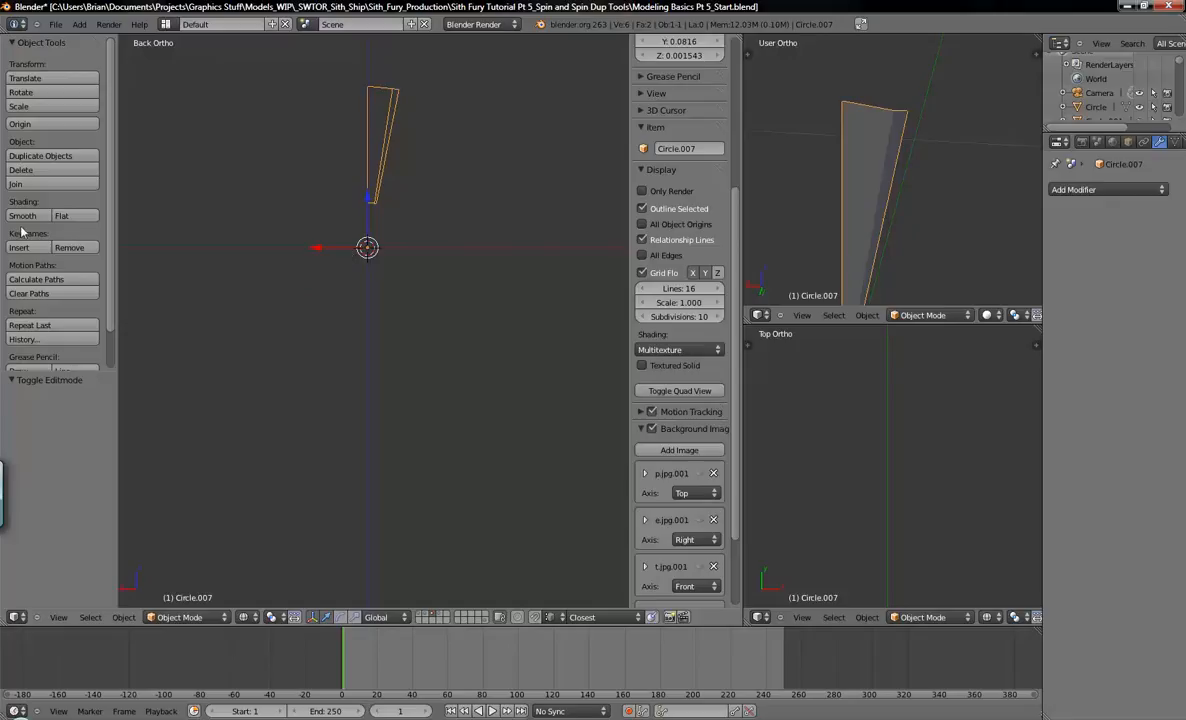
{"action": "scroll", "coordinate": [48, 236], "scroll_direction": "down", "scroll_amount": 2}
{"action": "key", "text": "Tab"}
{"action": "key", "text": "a"}
{"action": "key", "text": "a"}
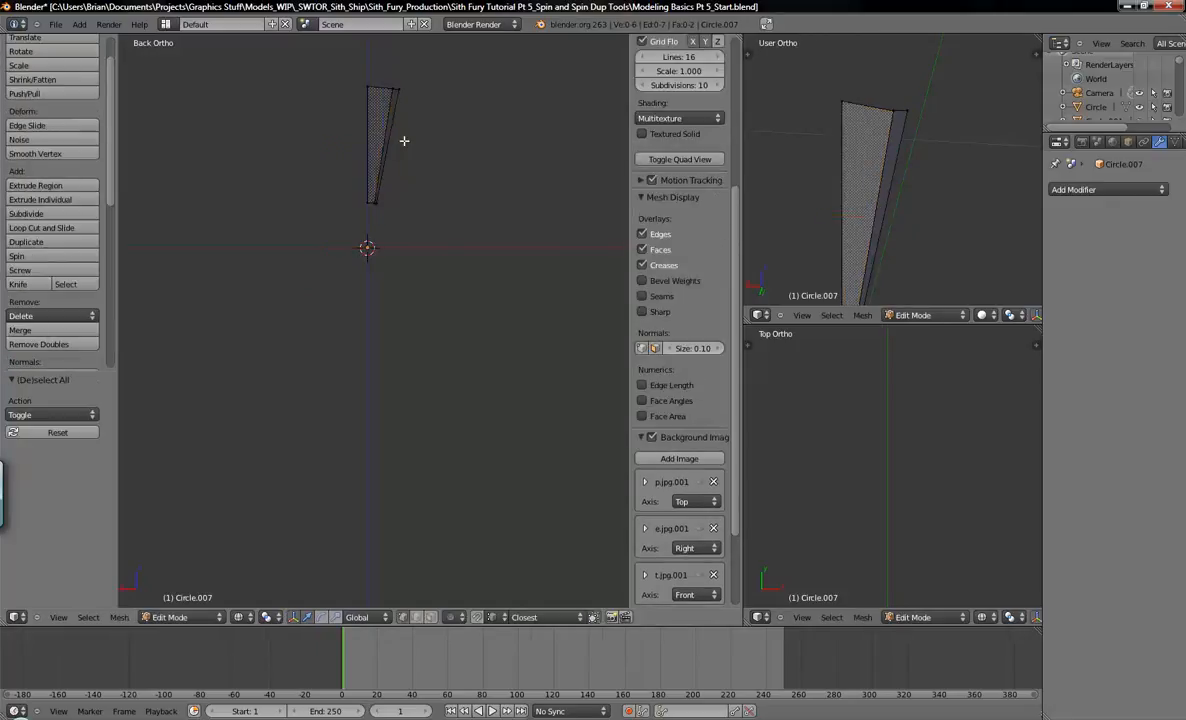
{"action": "left_click", "coordinate": [30, 259]}
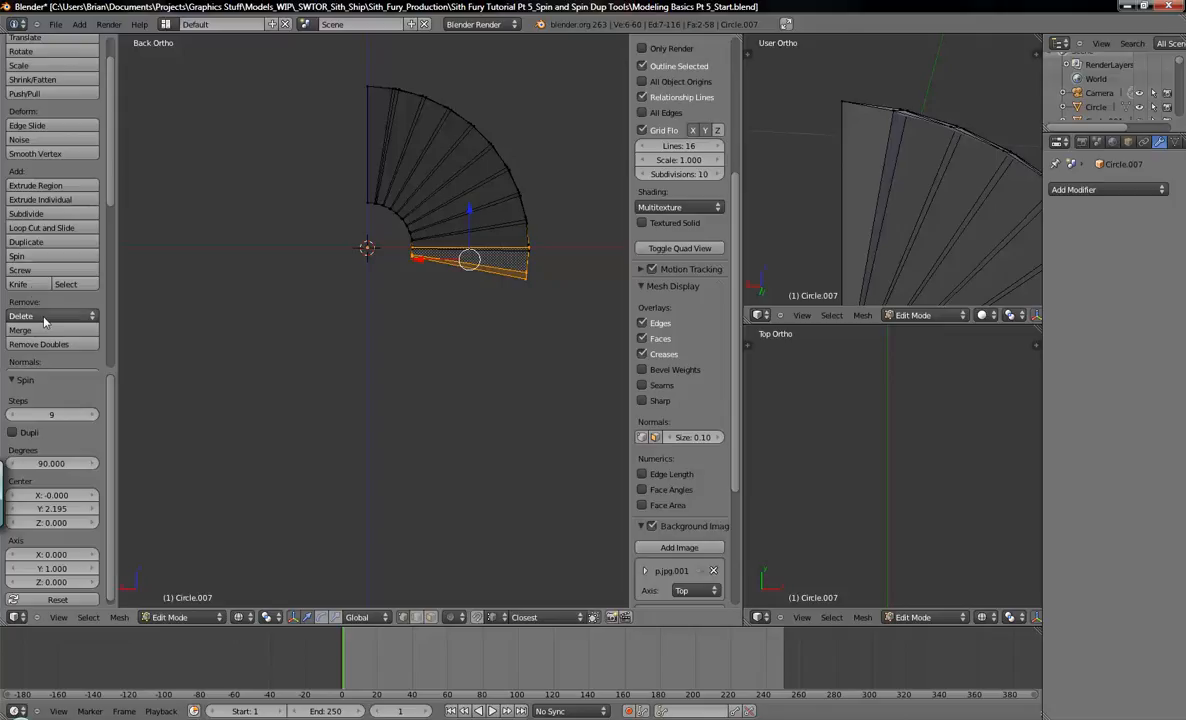
{"action": "left_click", "coordinate": [21, 431]}
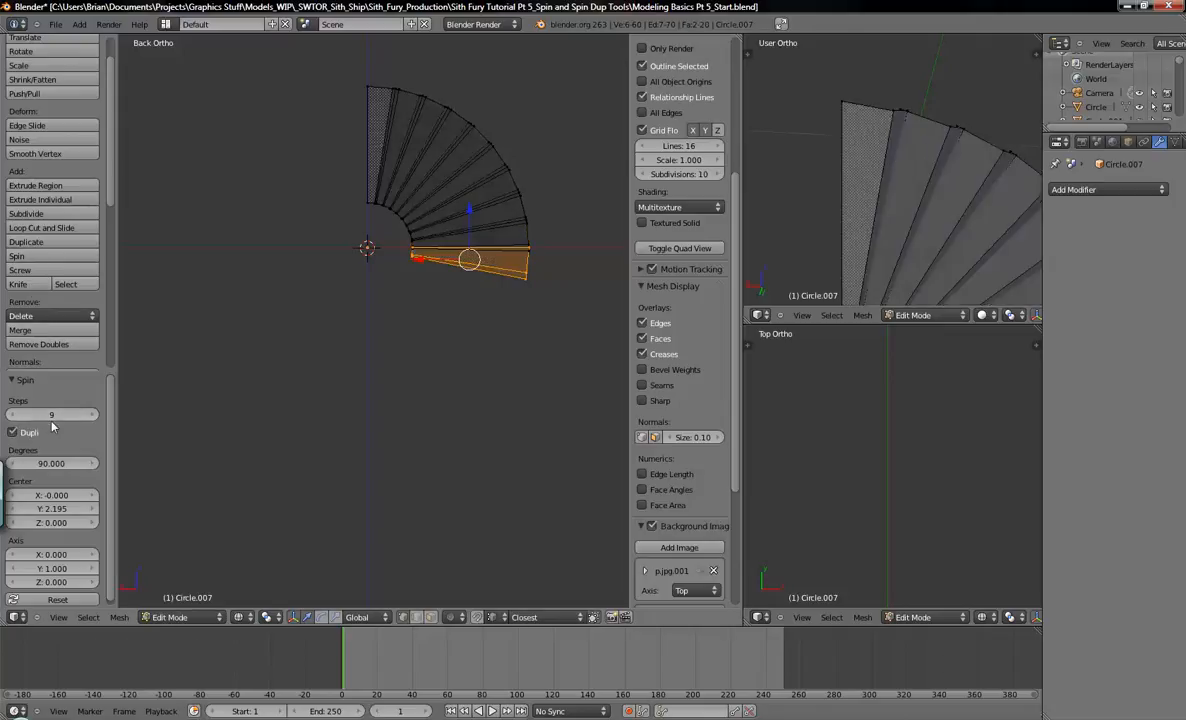
Step: Set the wedge's spin to 360 degrees and 32 steps to complete the pleated disc
{"action": "left_click", "coordinate": [43, 464]}
{"action": "type", "text": "360"}
{"action": "key", "text": "Return"}
{"action": "left_click", "coordinate": [91, 415]}
{"action": "left_click", "coordinate": [56, 416]}
{"action": "type", "text": "32"}
{"action": "key", "text": "Return"}
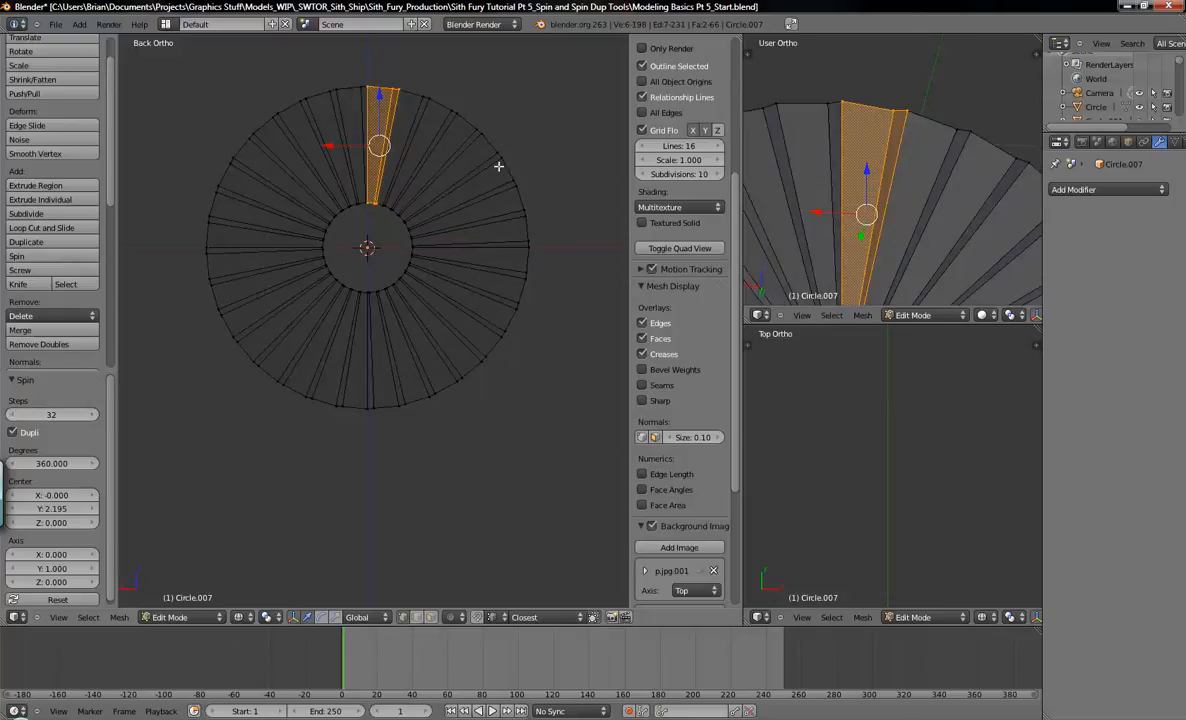
Step: Display the spun disc in solid shading and remove doubled vertices from its entire mesh
{"action": "key", "text": "z"}
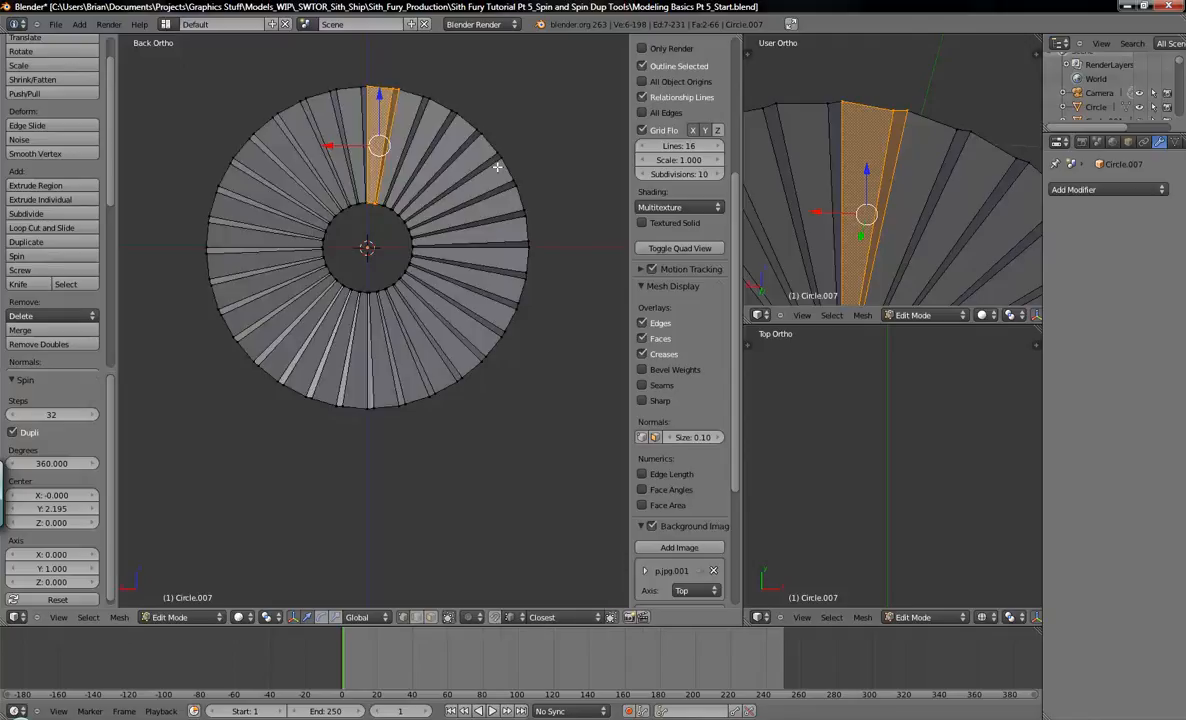
{"action": "key", "text": "Tab"}
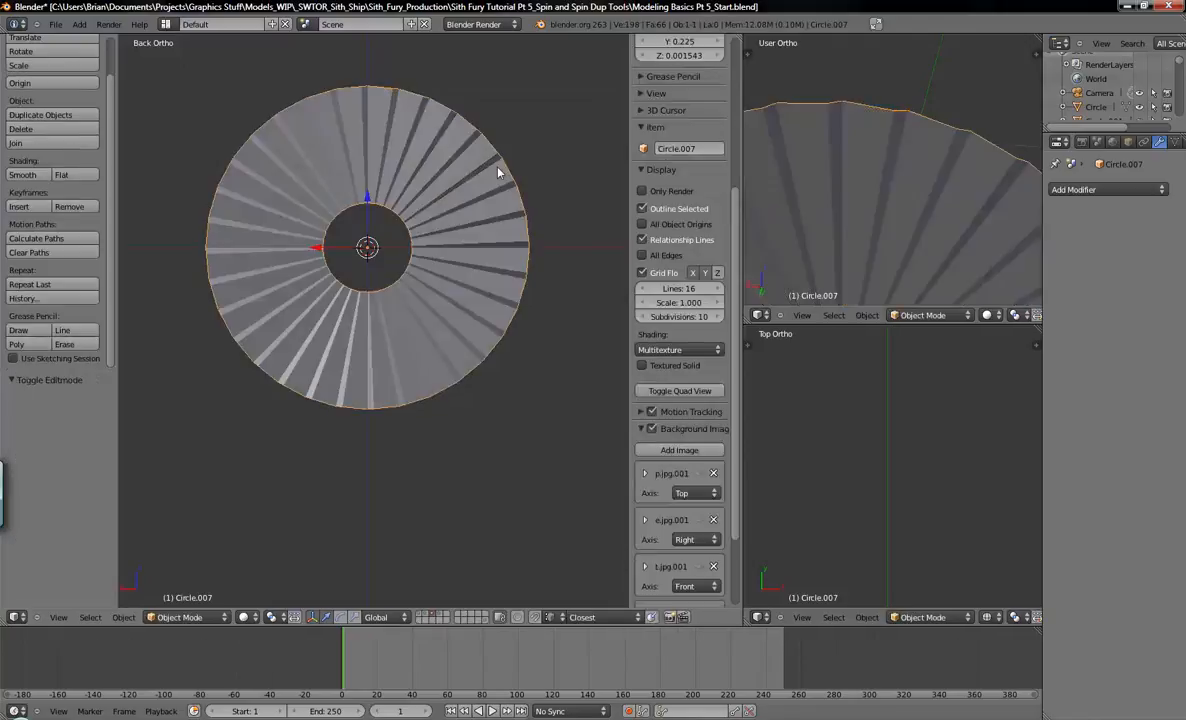
{"action": "key", "text": "Tab"}
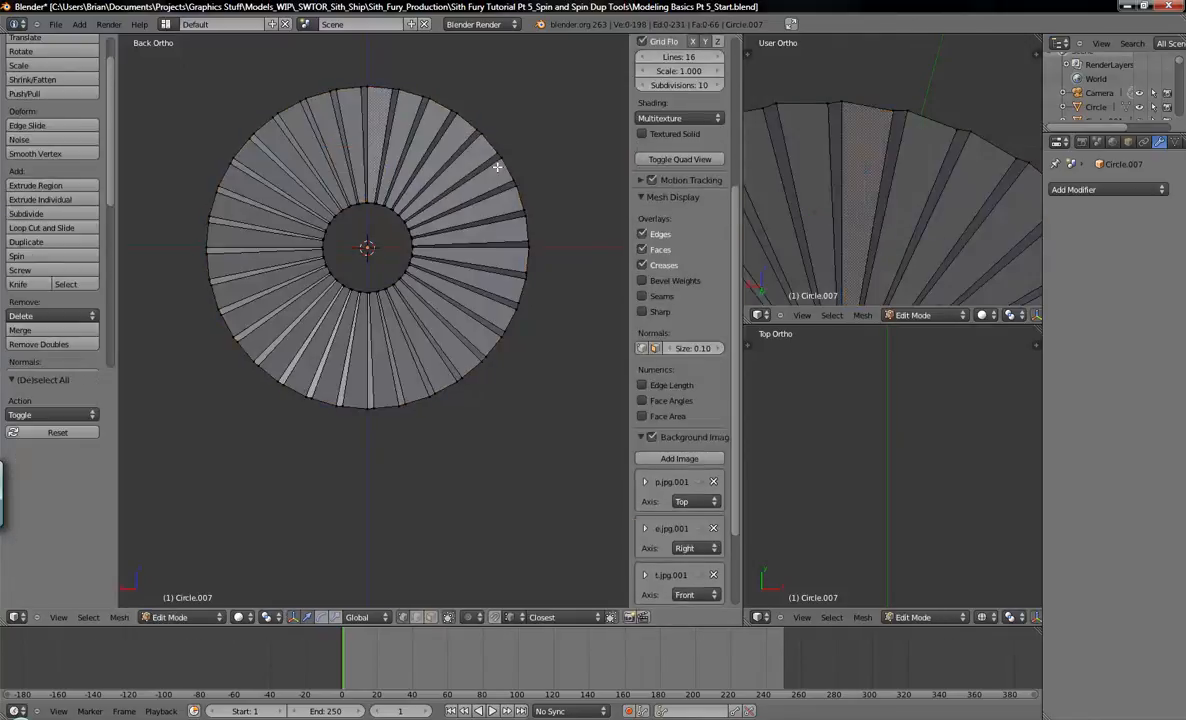
{"action": "key", "text": "a"}
{"action": "key", "text": "a"}
{"action": "left_click", "coordinate": [39, 344]}
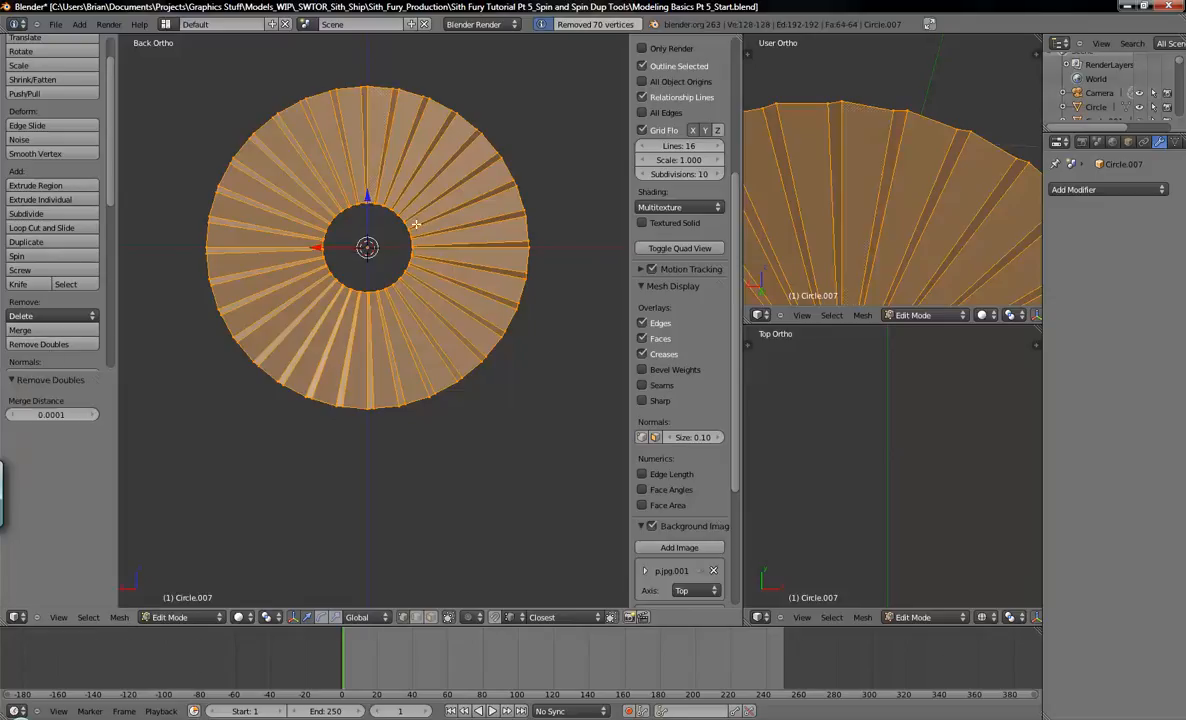
{"action": "key", "text": "Tab"}
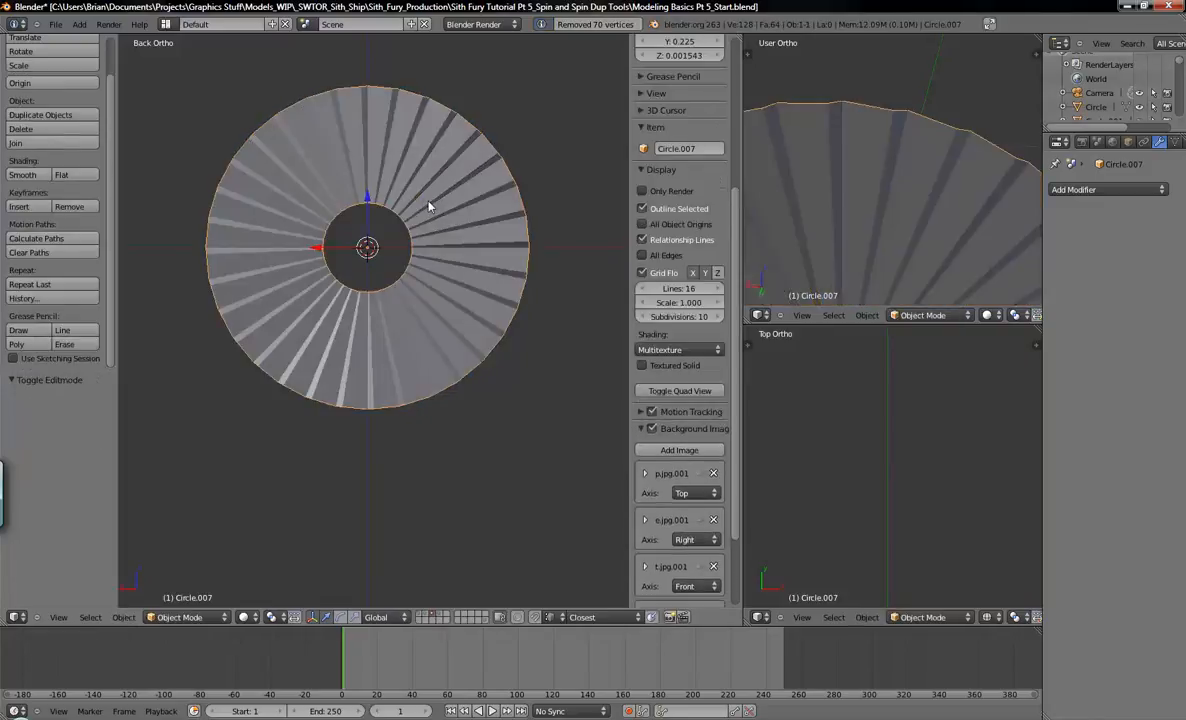
Step: Move the disc object to layer 1 and display that layer
{"action": "key", "text": "m"}
{"action": "key", "text": "1"}
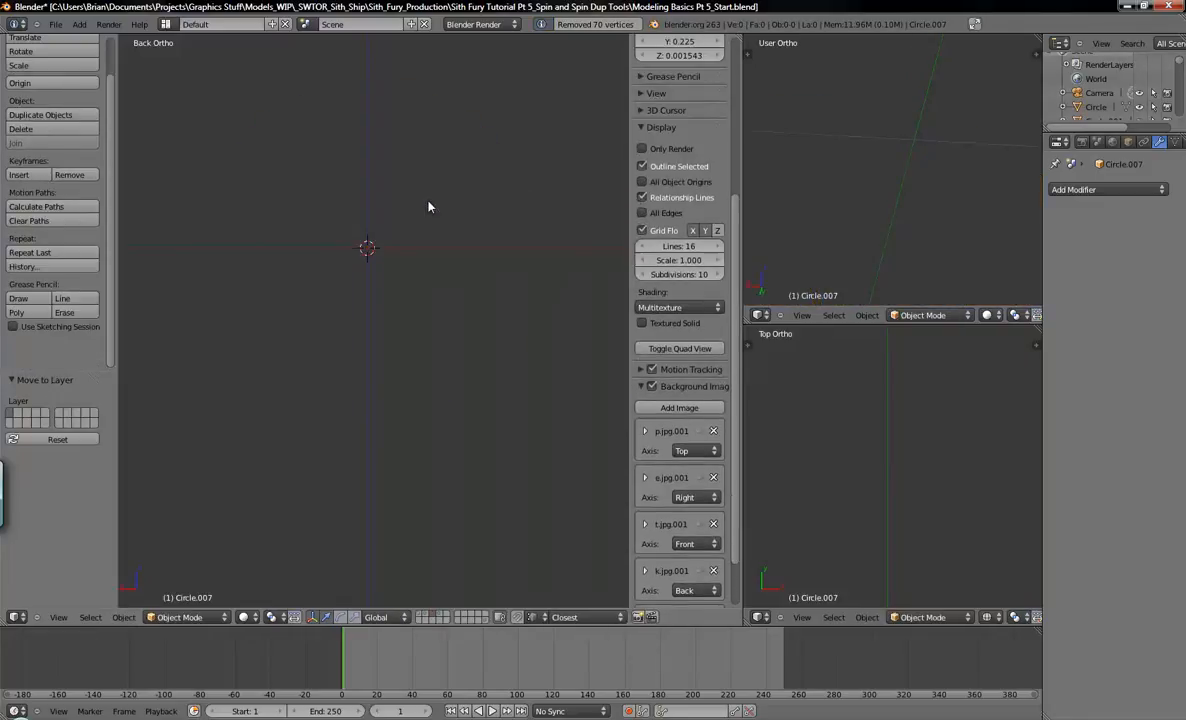
{"action": "key", "text": "1"}
Step: Examine the finished disc and engine detail within the ship from several angles and straight from the back
{"action": "middle_click_drag", "start_coordinate": [431, 273], "coordinate": [386, 283]}
{"action": "scroll", "coordinate": [386, 283], "scroll_direction": "up", "scroll_amount": 4}
{"action": "middle_click_drag", "start_coordinate": [415, 229], "coordinate": [446, 322]}
{"action": "scroll", "coordinate": [410, 307], "scroll_direction": "down", "scroll_amount": 4}
{"action": "key", "text": "z"}
{"action": "key", "text": "z"}
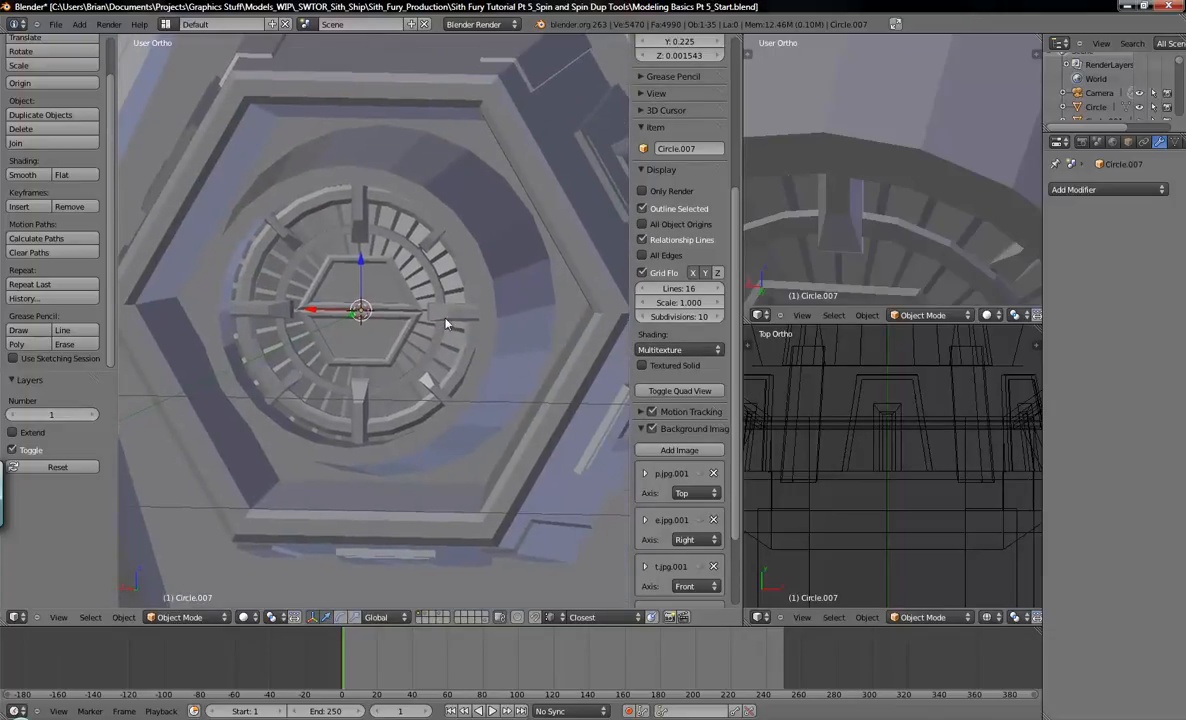
{"action": "scroll", "coordinate": [446, 322], "scroll_direction": "down", "scroll_amount": 4}
{"action": "scroll", "coordinate": [479, 281], "scroll_direction": "up", "scroll_amount": 2}
{"action": "middle_click_drag", "start_coordinate": [498, 291], "coordinate": [397, 177], "text": "shift"}
{"action": "scroll", "coordinate": [346, 326], "scroll_direction": "up", "scroll_amount": 2}
{"action": "scroll", "coordinate": [346, 321], "scroll_direction": "down", "scroll_amount": 2}
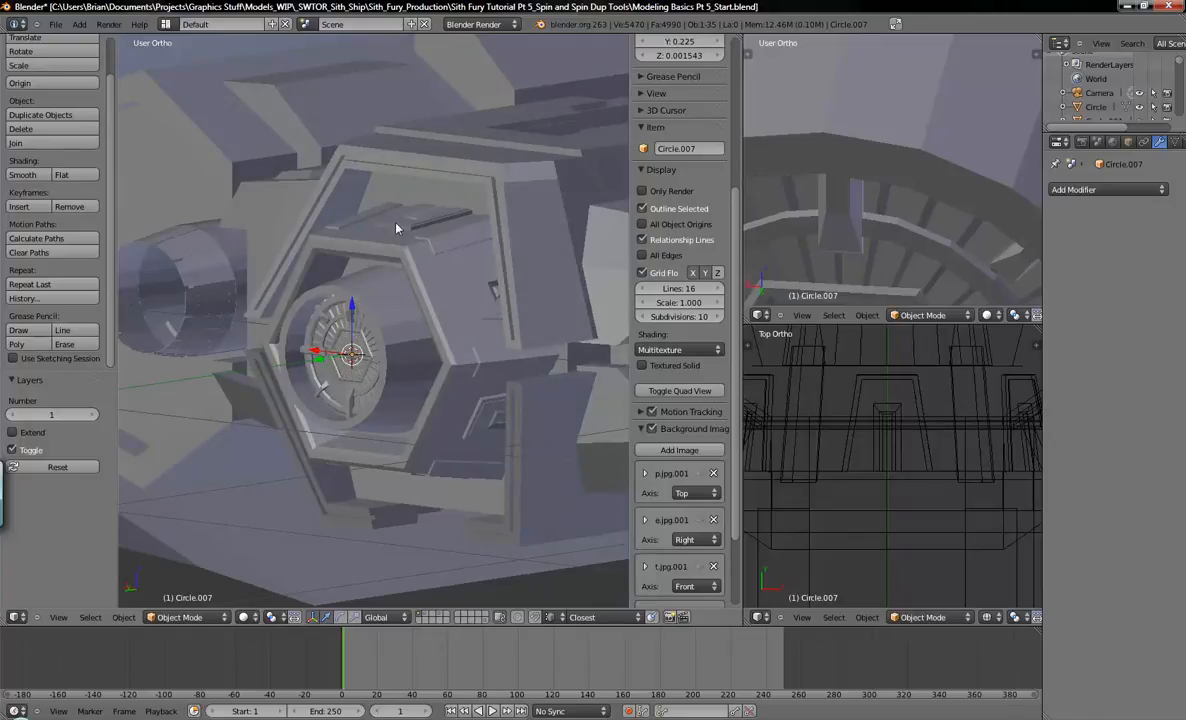
{"action": "key", "text": "ctrl+KP_1"}
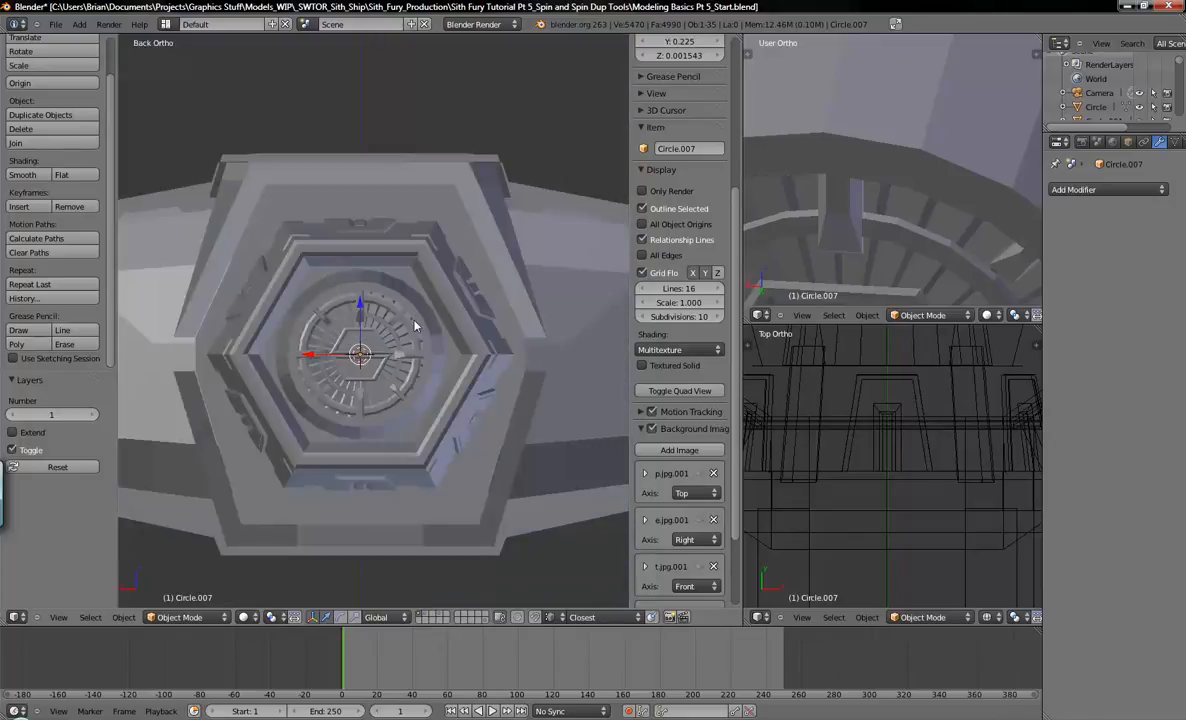
{"action": "middle_click_drag", "start_coordinate": [453, 229], "coordinate": [419, 267], "text": "shift"}
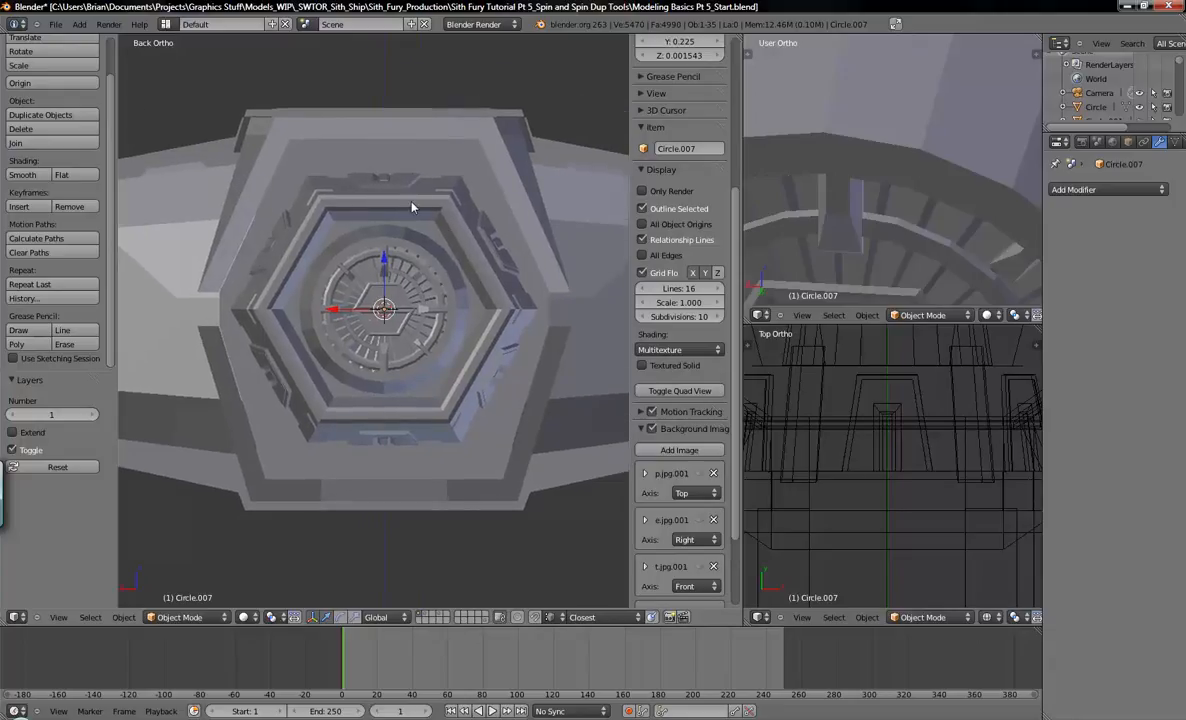
{"action": "right_click", "coordinate": [384, 177]}
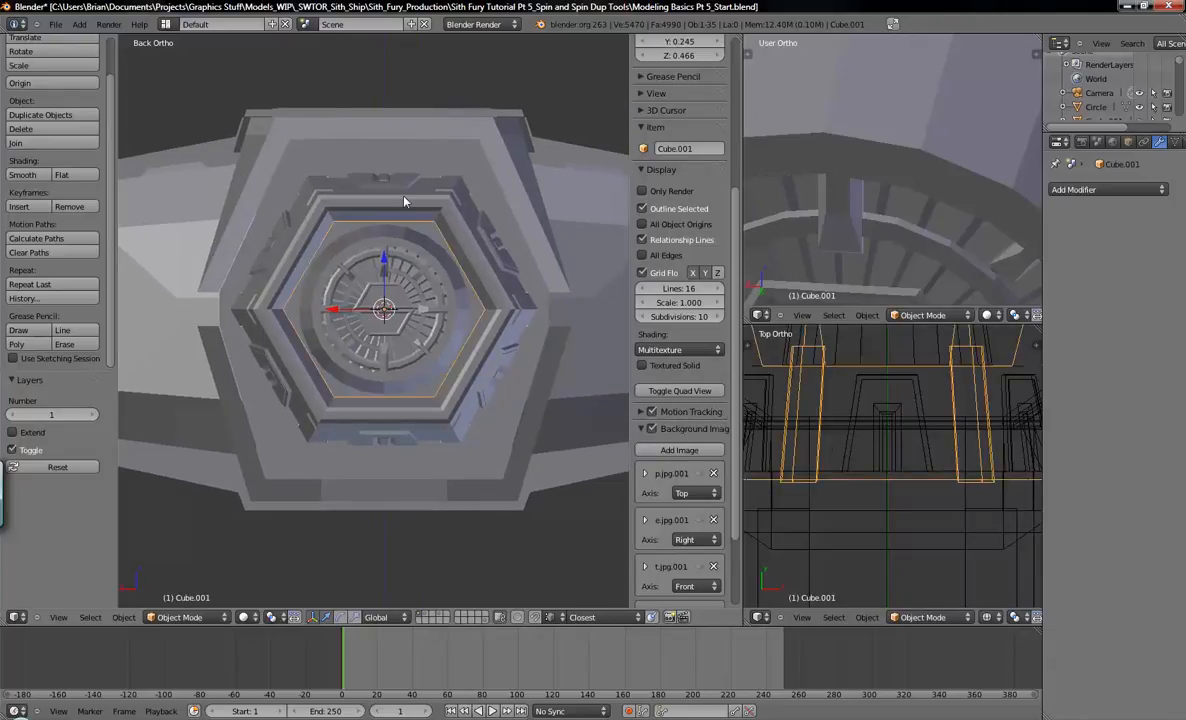
{"action": "key", "text": "a"}
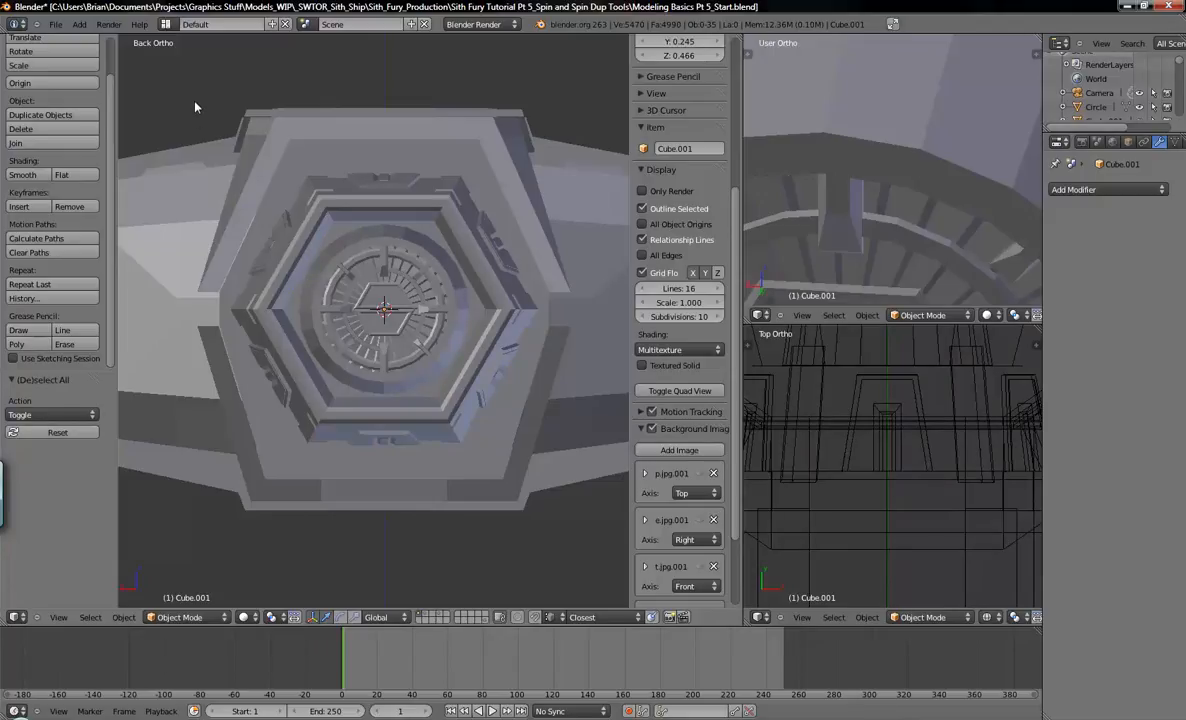
Step: Save the scene as a new file named Modeling Basics Pt 5_Finish.blend
{"action": "left_click", "coordinate": [56, 24]}
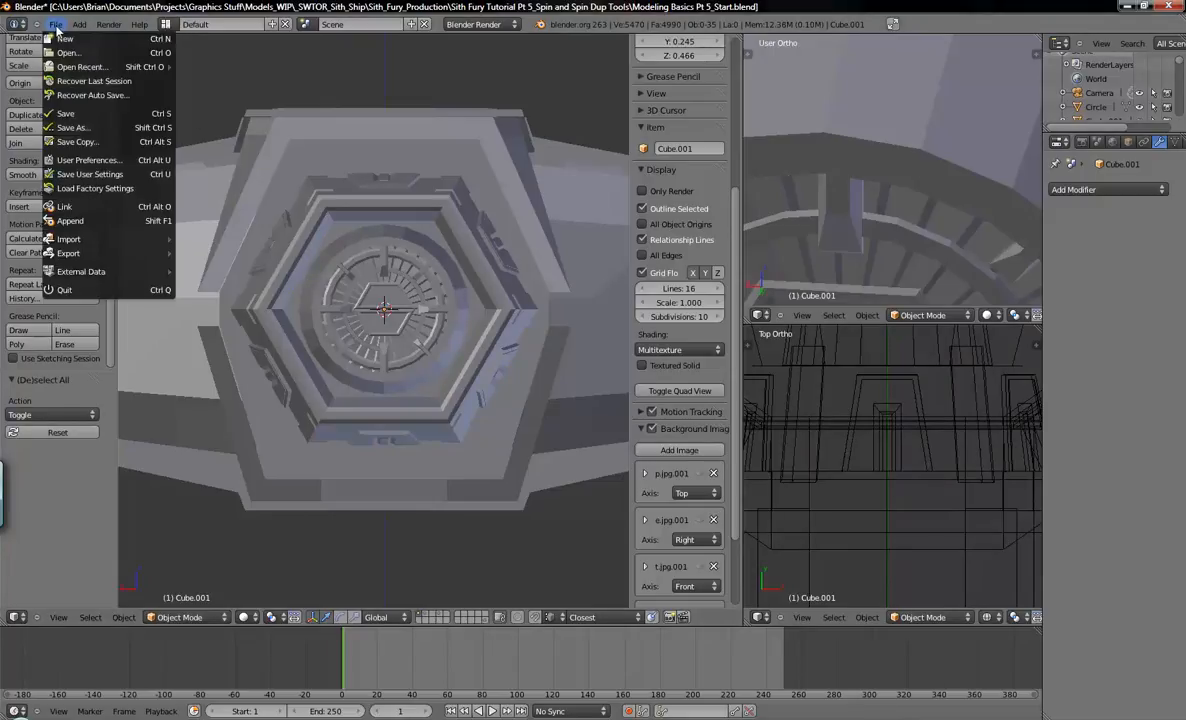
{"action": "left_click", "coordinate": [75, 127]}
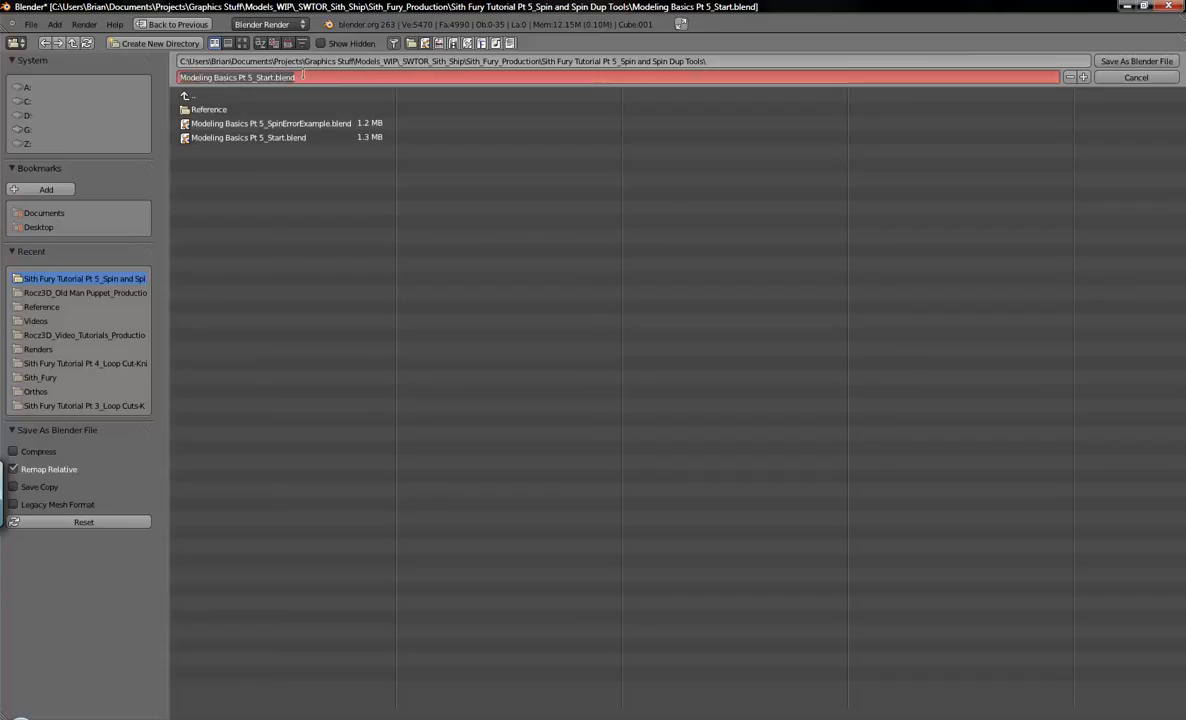
{"action": "left_click", "coordinate": [303, 75]}
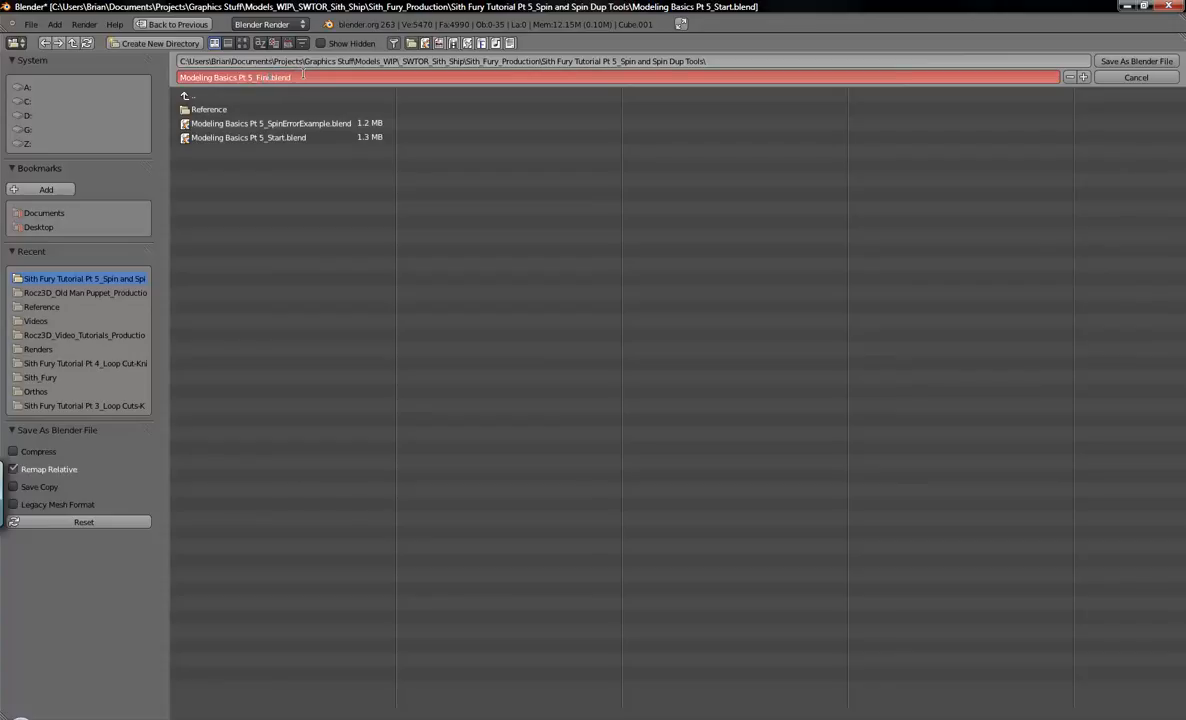
{"action": "key", "text": "Return"}
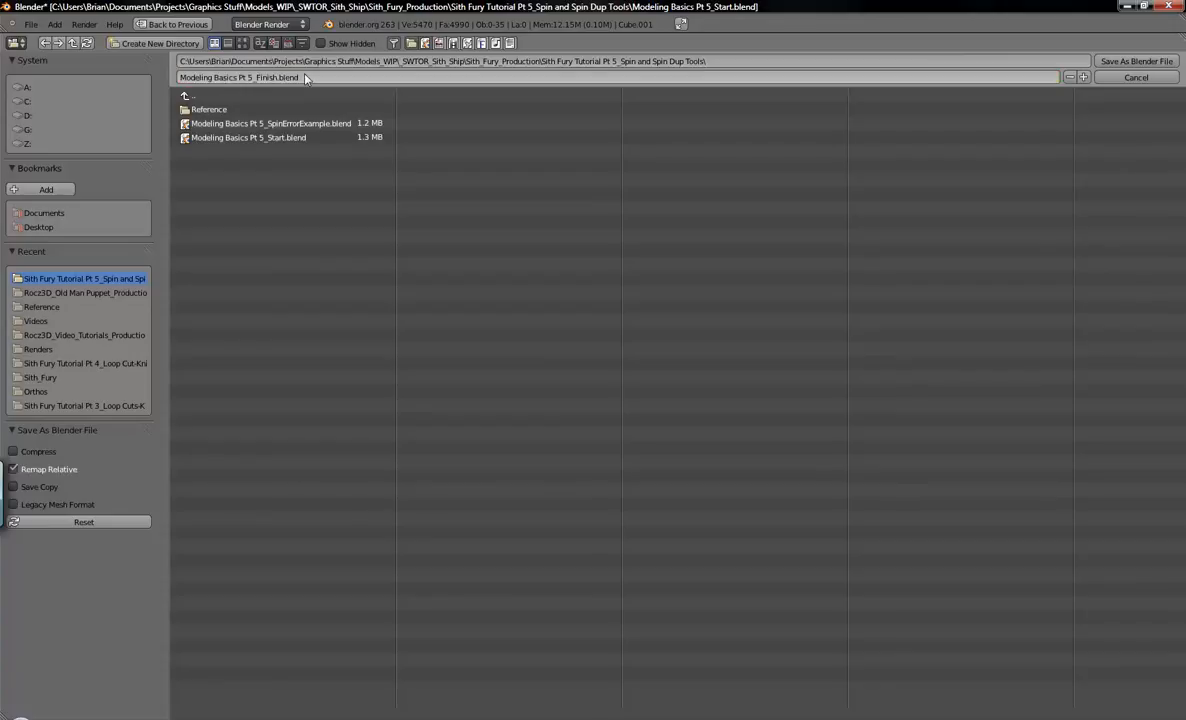
{"action": "key", "text": "Return"}
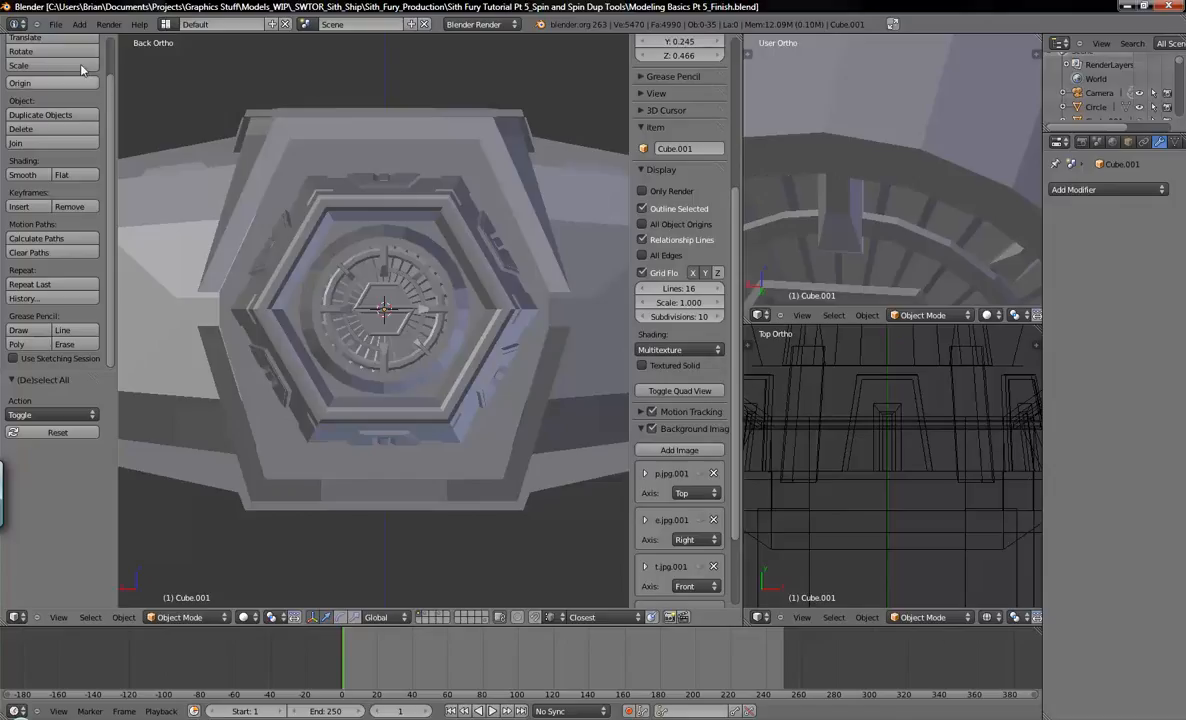
Step: Open the file Modeling Basics Pt 5_SpinErrorExample.blend from the same folder
{"action": "left_click", "coordinate": [55, 24]}
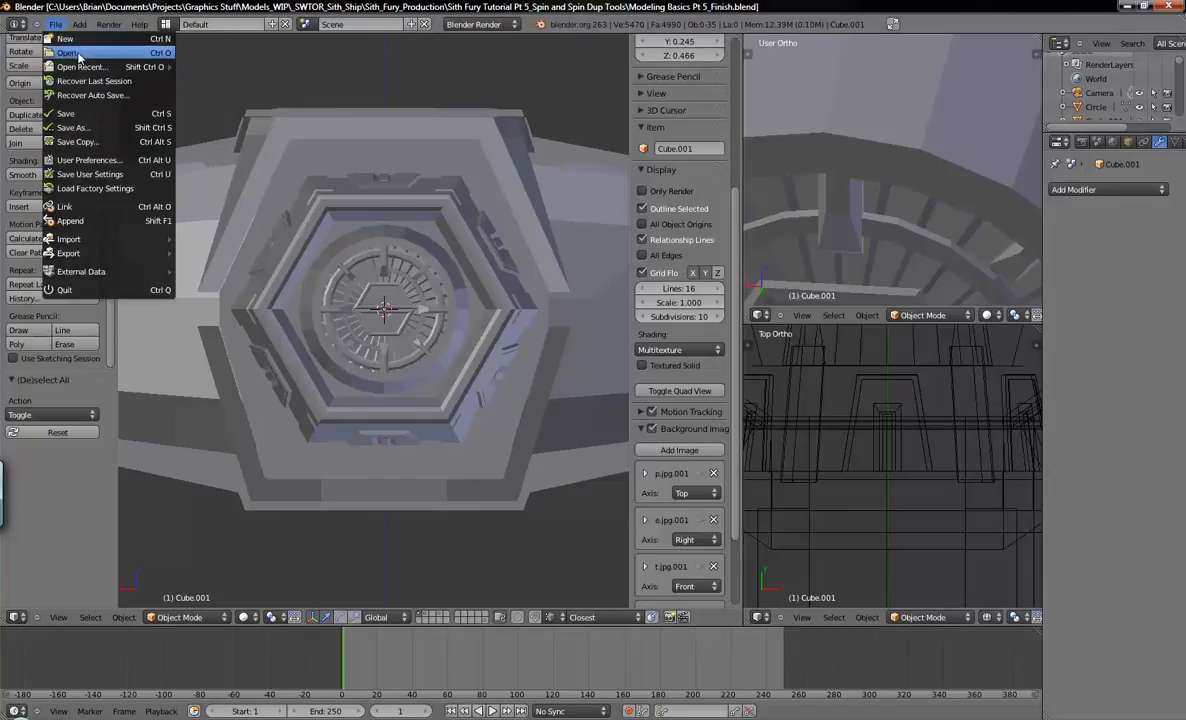
{"action": "left_click", "coordinate": [78, 54]}
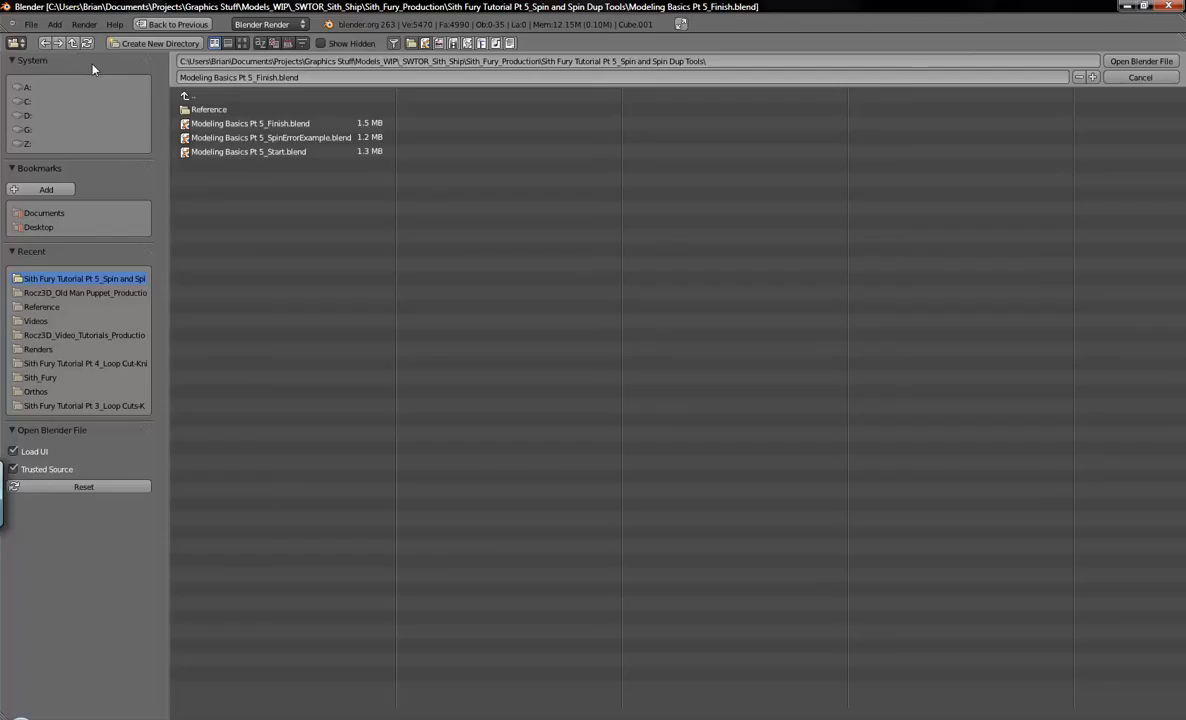
{"action": "double_click", "coordinate": [237, 129]}
Step: Delete the middle and lower vertices of the hexagonal frame, keeping only its top segment
{"action": "scroll", "coordinate": [428, 270], "scroll_direction": "up", "scroll_amount": 3}
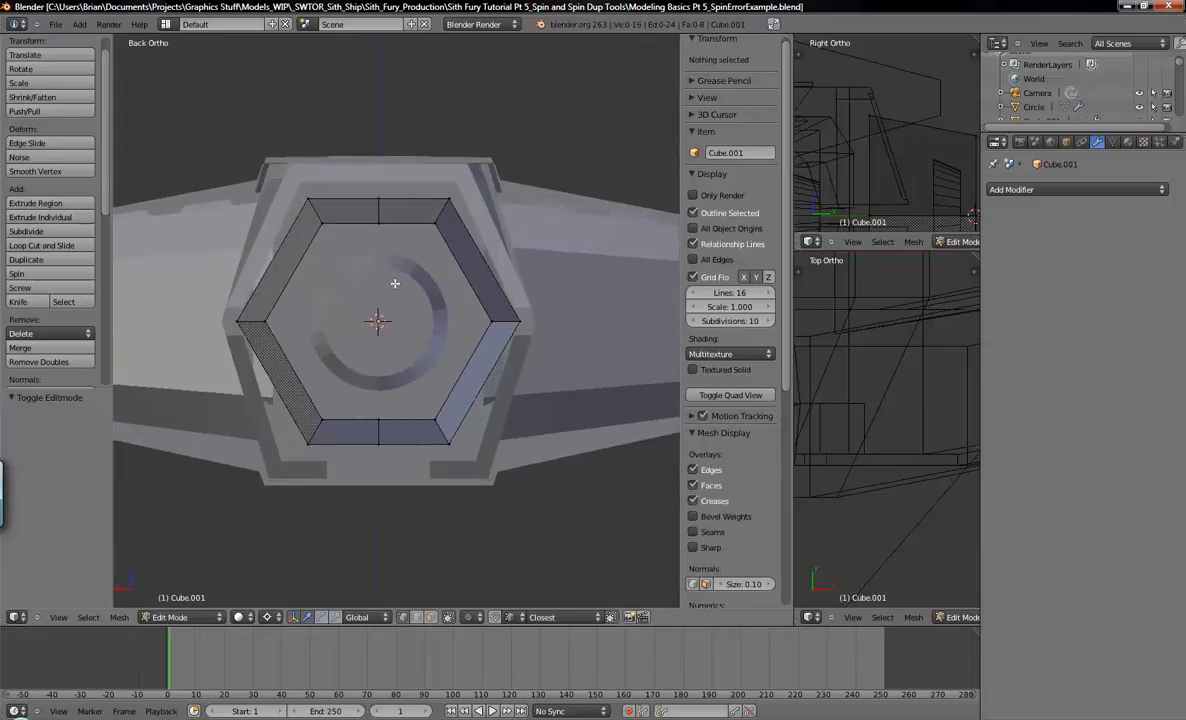
{"action": "key", "text": "b"}
{"action": "left_click_drag", "start_coordinate": [164, 272], "coordinate": [568, 466]}
{"action": "key", "text": "x"}
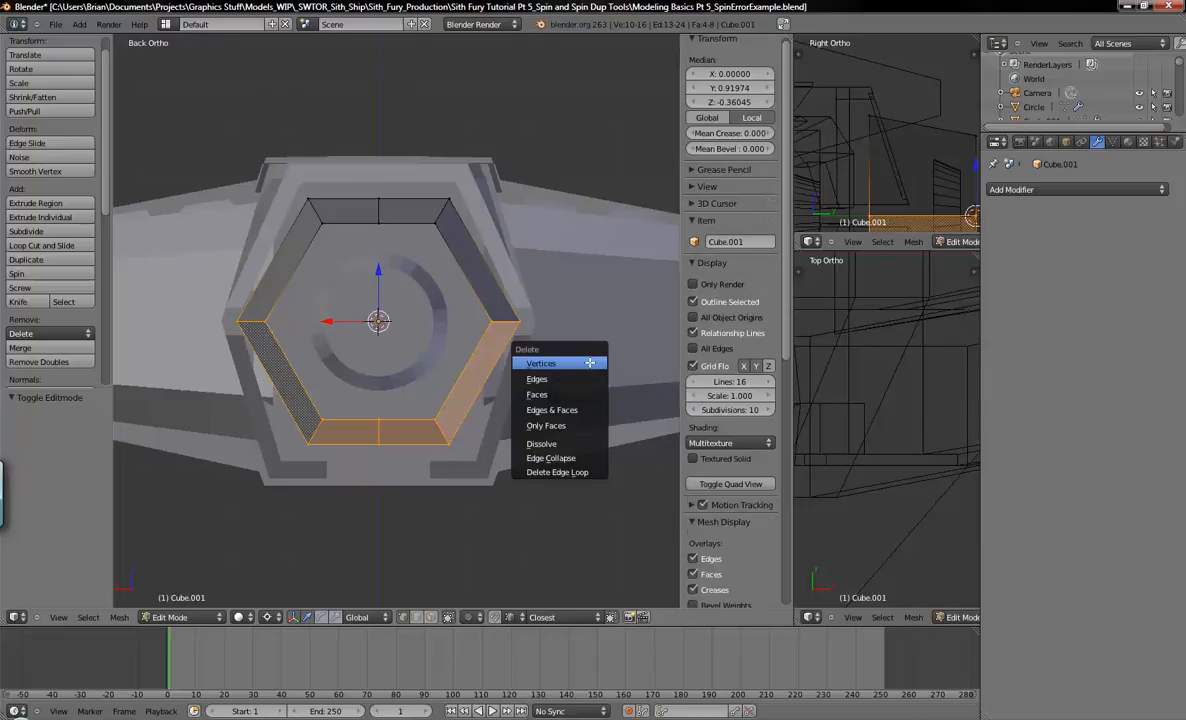
{"action": "left_click", "coordinate": [590, 363]}
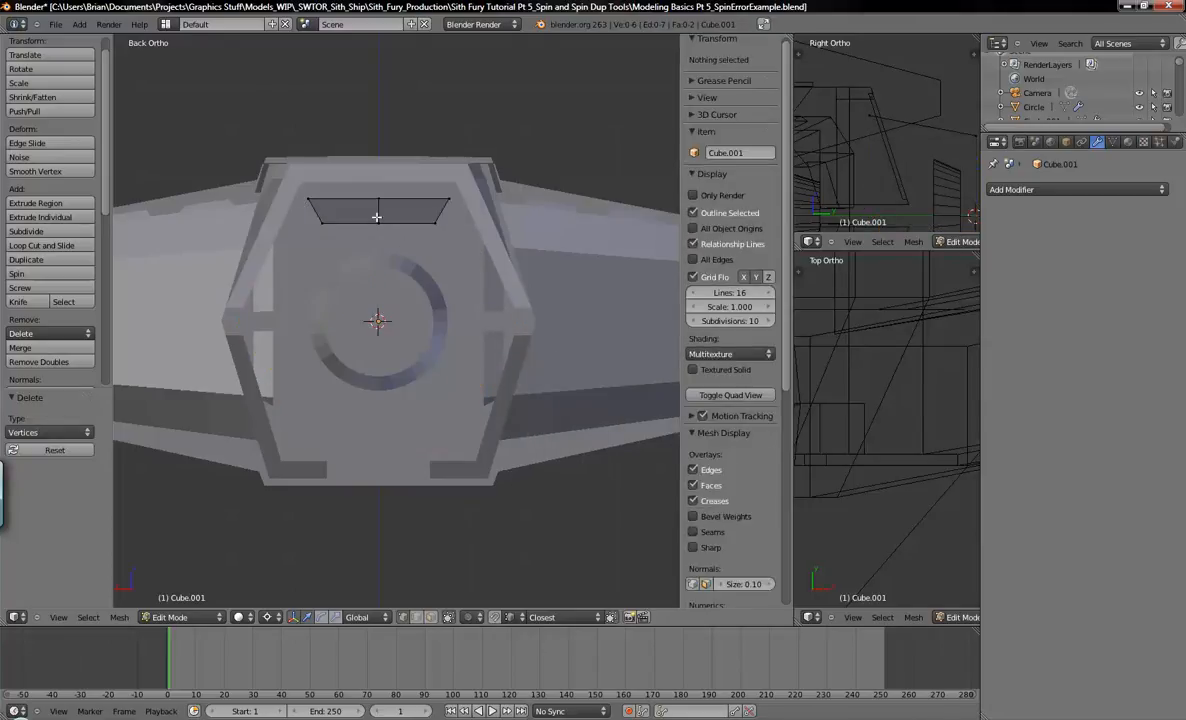
Step: Try spinning the whole top segment around the 3D cursor in back view and inspect the resulting arc
{"action": "key", "text": "a"}
{"action": "left_click", "coordinate": [17, 273]}
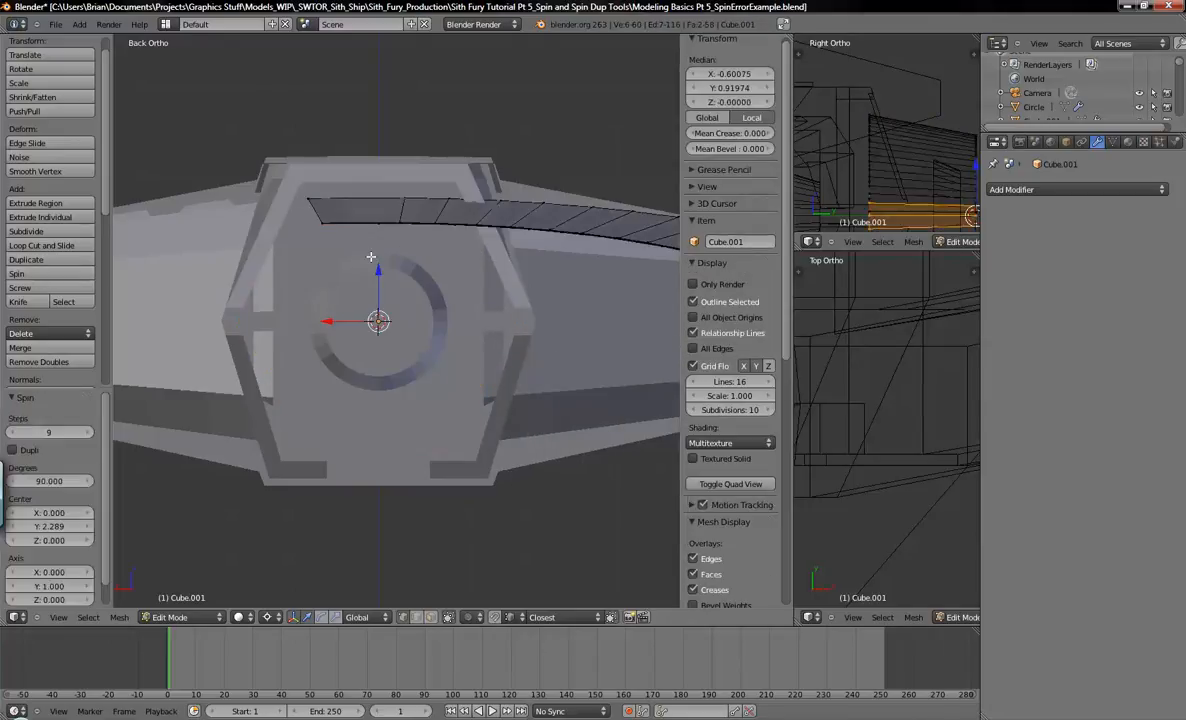
{"action": "scroll", "coordinate": [479, 322], "scroll_direction": "down", "scroll_amount": 2}
{"action": "middle_click_drag", "start_coordinate": [479, 322], "coordinate": [473, 318], "text": "shift"}
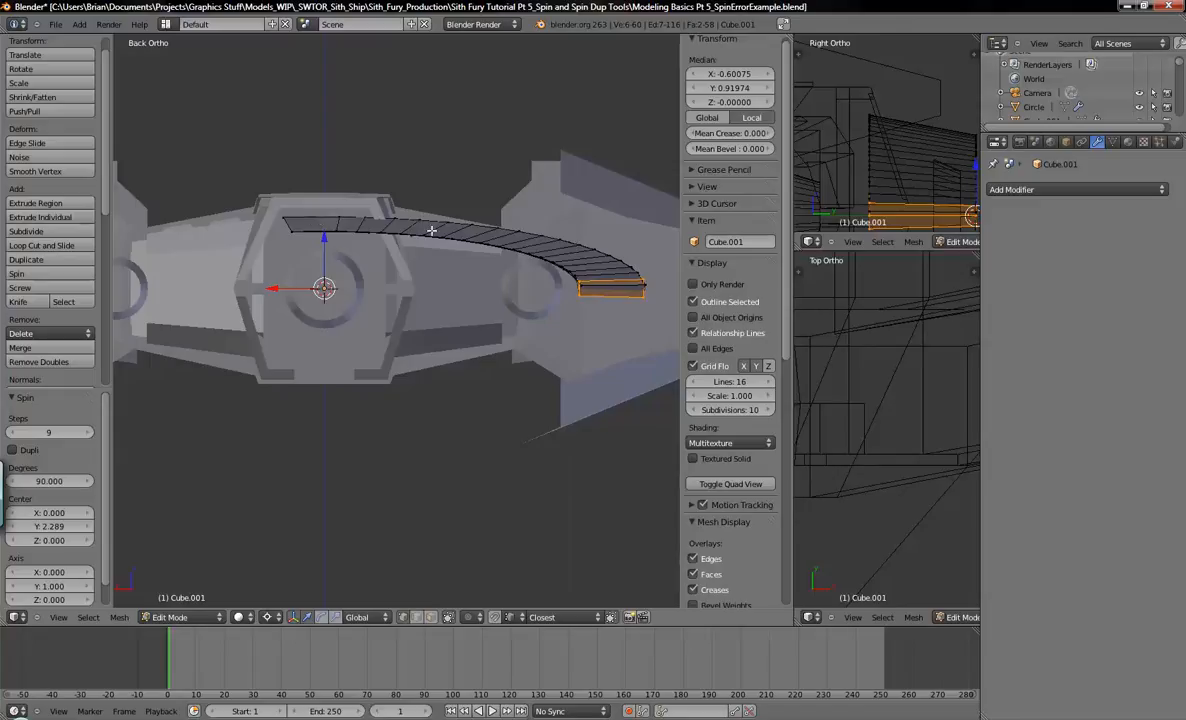
{"action": "middle_click_drag", "start_coordinate": [911, 165], "coordinate": [825, 165]}
Step: Set the top segment's spin angle to 360 degrees
{"action": "left_click_drag", "start_coordinate": [55, 481], "coordinate": [59, 489]}
{"action": "left_click", "coordinate": [50, 482]}
{"action": "key", "text": "BackSpace"}
{"action": "type", "text": "360"}
{"action": "key", "text": "Return"}
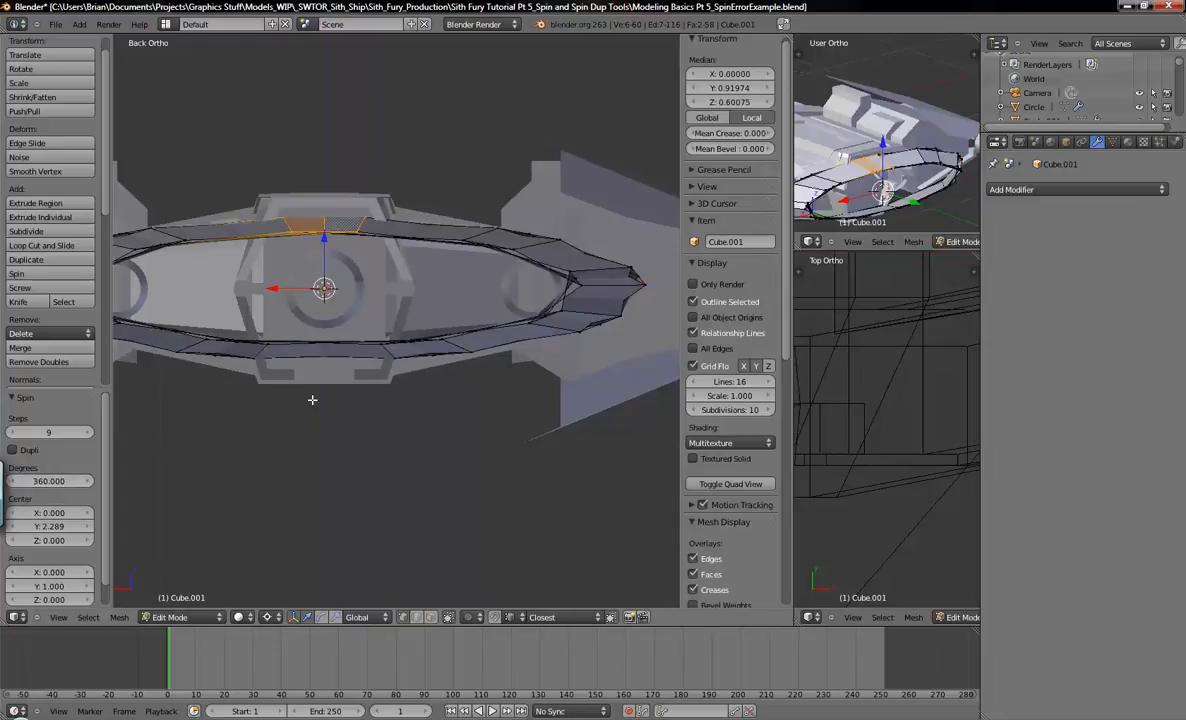
{"action": "key", "text": "KP_Decimal"}
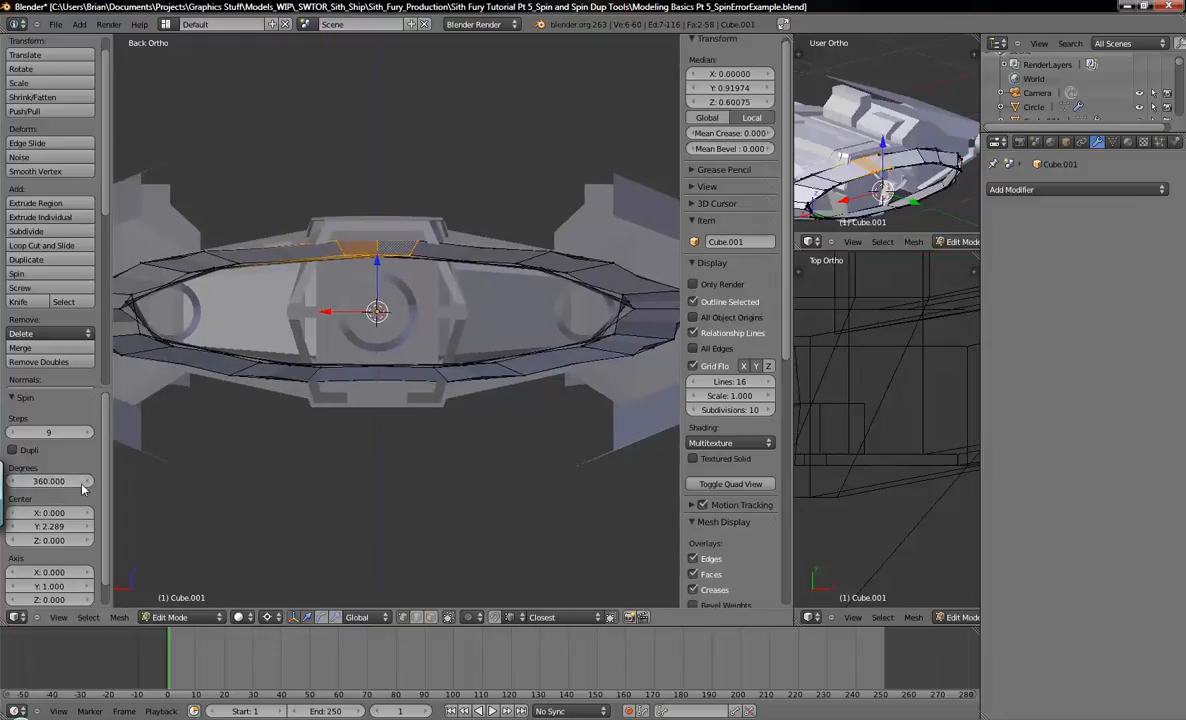
Step: Enable duplicates for the top segment's spin and raise it to 18 steps, viewing the copies at an angle
{"action": "left_click", "coordinate": [13, 451]}
{"action": "left_click", "coordinate": [89, 434]}
{"action": "left_click", "coordinate": [89, 434]}
{"action": "left_click", "coordinate": [89, 434]}
{"action": "left_click", "coordinate": [89, 434]}
{"action": "left_click", "coordinate": [89, 434]}
{"action": "left_click", "coordinate": [89, 434]}
{"action": "left_click", "coordinate": [89, 434]}
{"action": "left_click", "coordinate": [89, 434]}
{"action": "left_click", "coordinate": [89, 434]}
{"action": "middle_click_drag", "start_coordinate": [390, 300], "coordinate": [477, 341]}
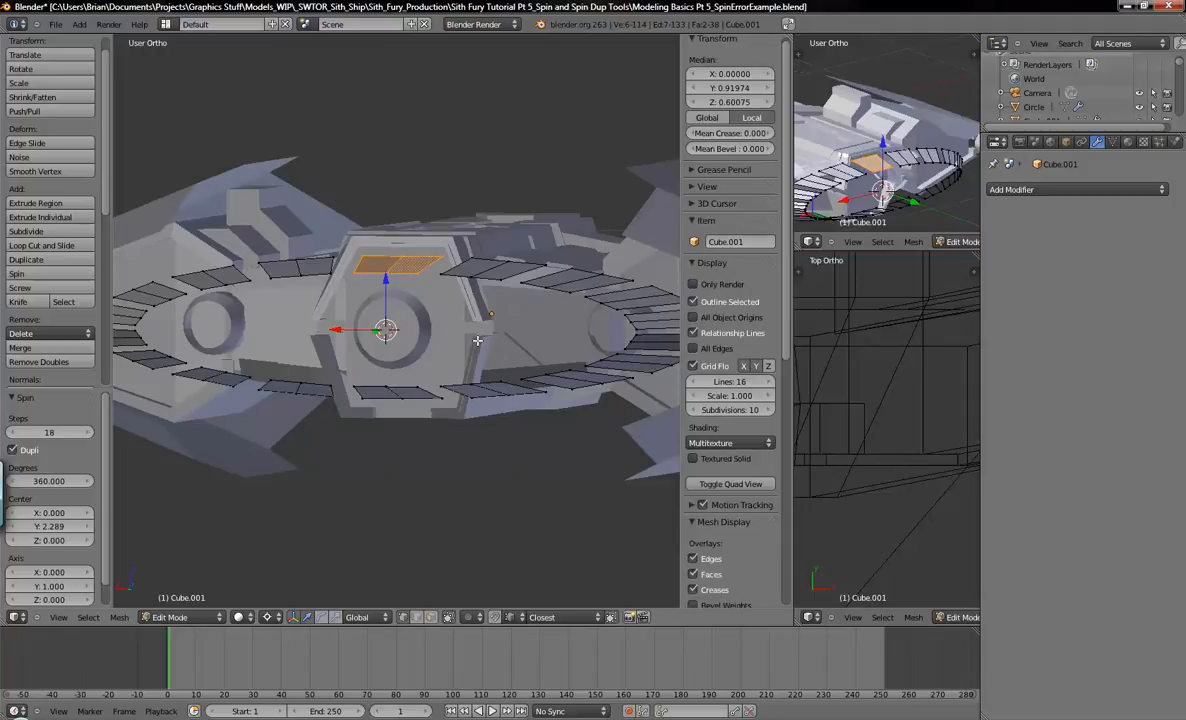
Step: Undo the spin of the frame's top segment and return to Object Mode in back view
{"action": "key", "text": "ctrl+z"}
{"action": "key", "text": "ctrl+KP_1"}
{"action": "scroll", "coordinate": [459, 262], "scroll_direction": "up", "scroll_amount": 4}
{"action": "key", "text": "Tab"}
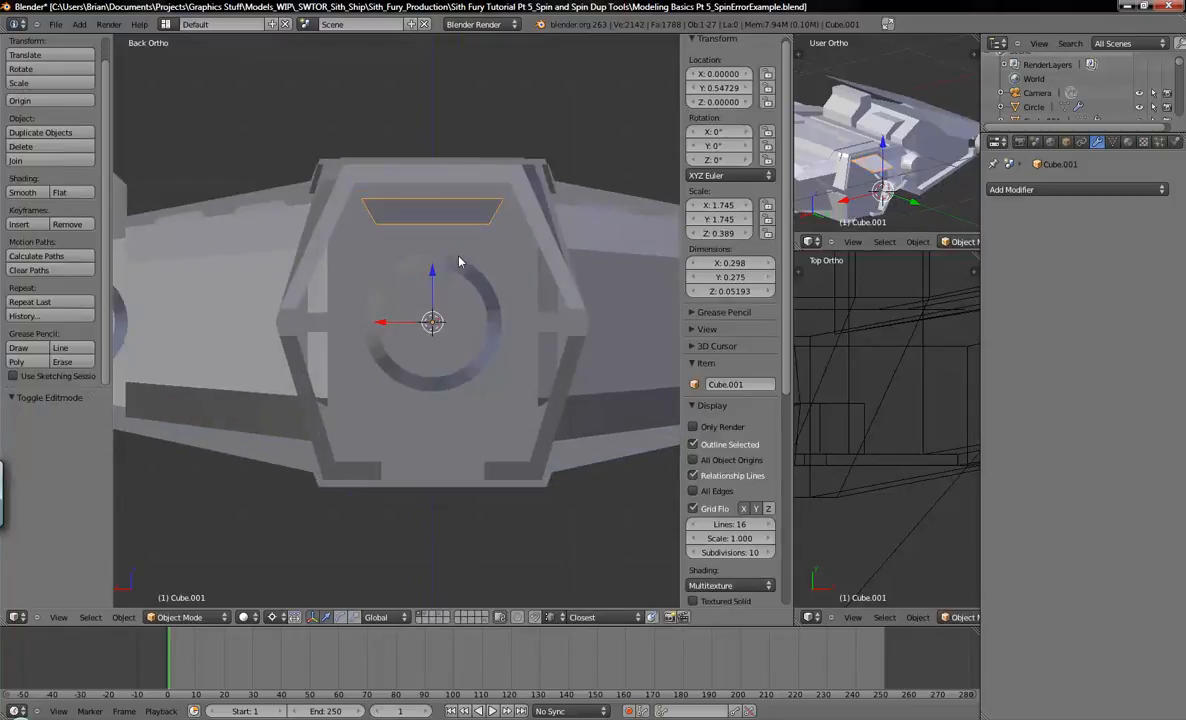
Step: Apply the rotation and scale of the full hexagonal frame object in Object Mode
{"action": "key", "text": "Tab"}
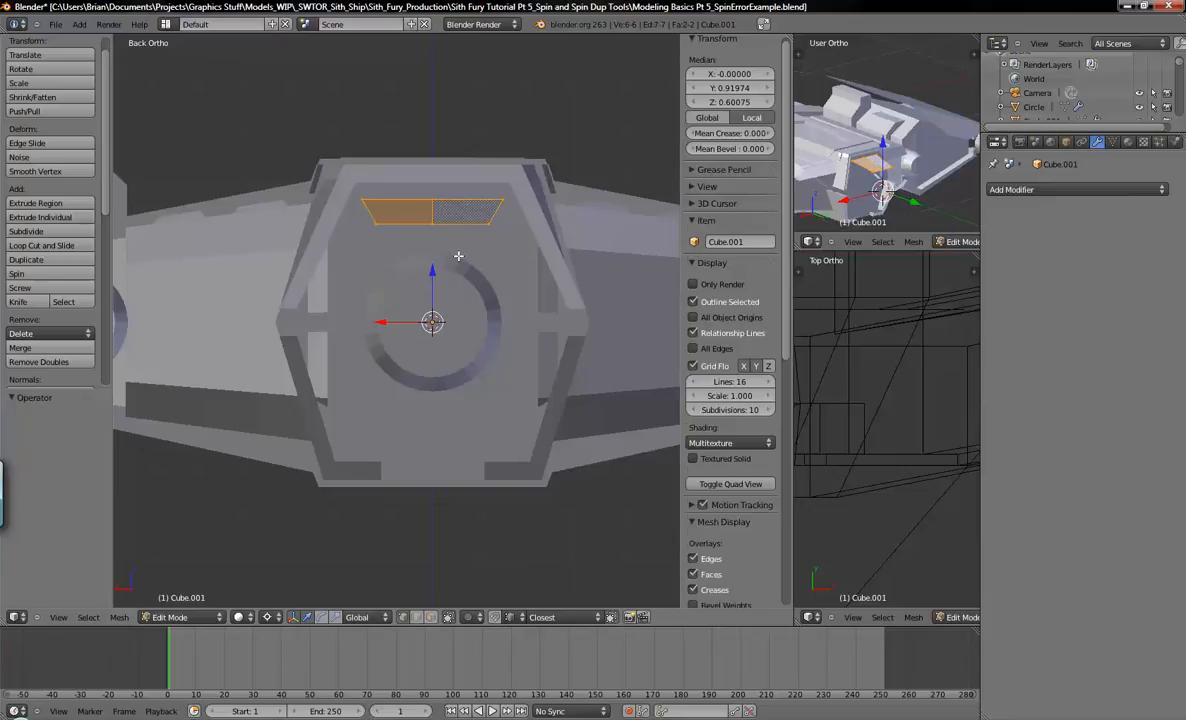
{"action": "key", "text": "Tab"}
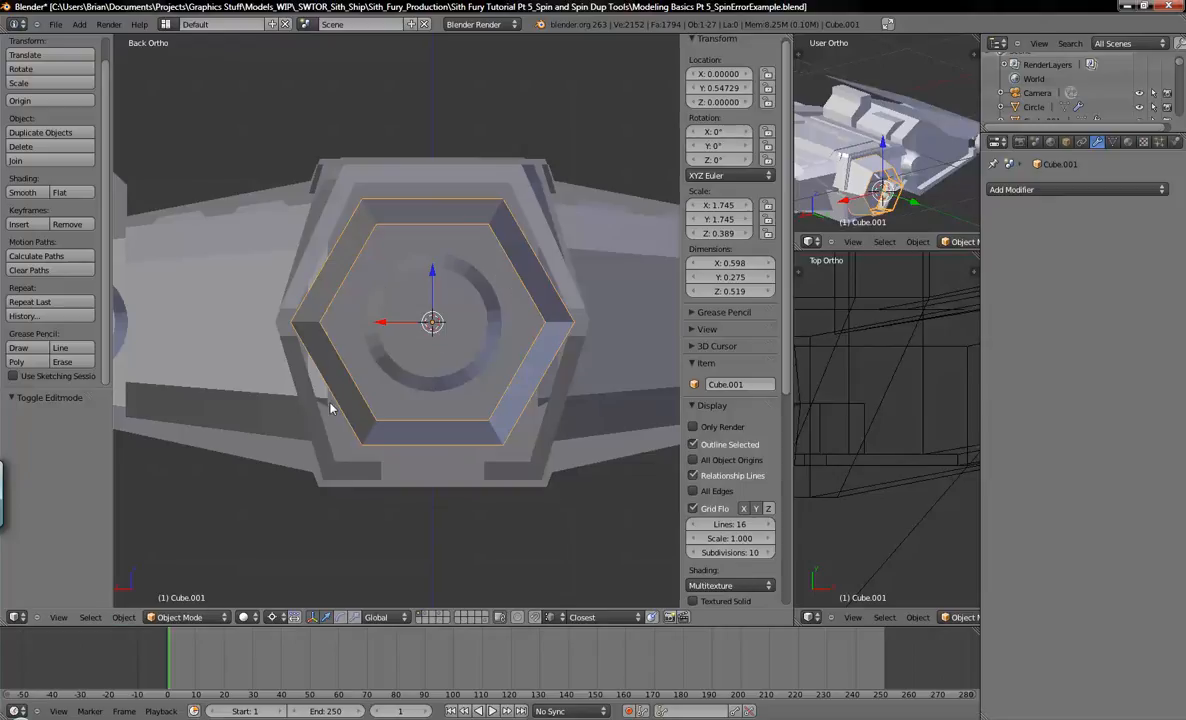
{"action": "key", "text": "ctrl+a"}
{"action": "key", "text": "ctrl+a"}
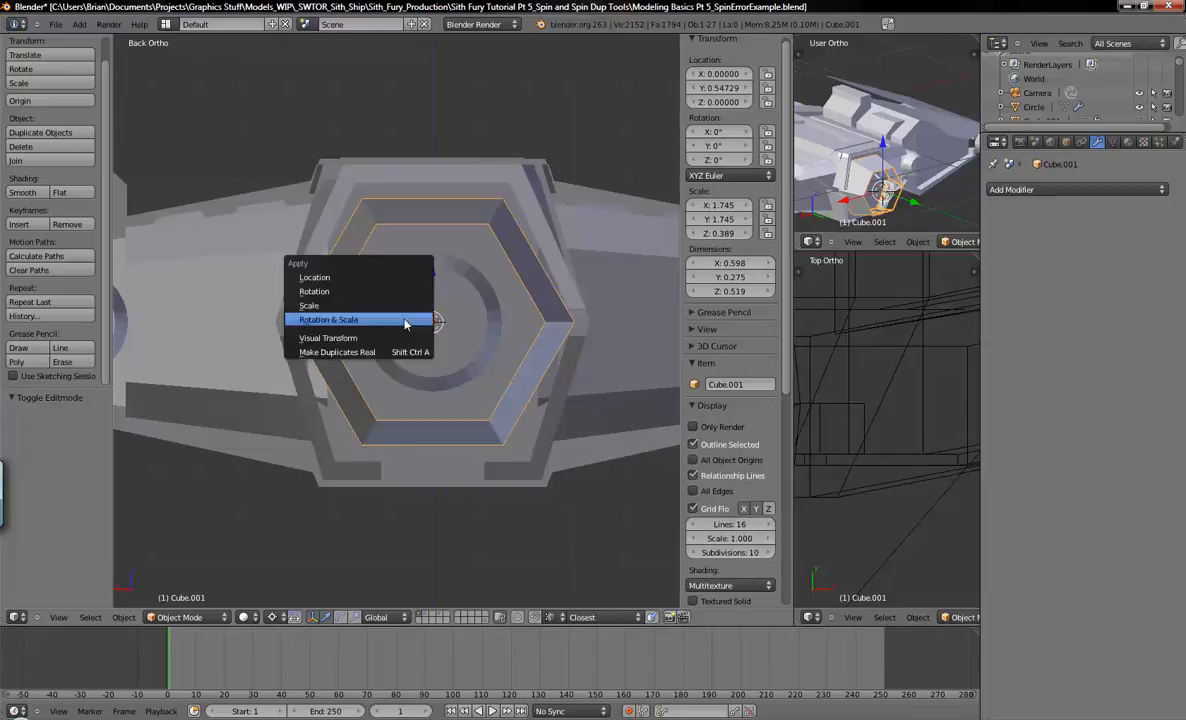
{"action": "left_click", "coordinate": [317, 320]}
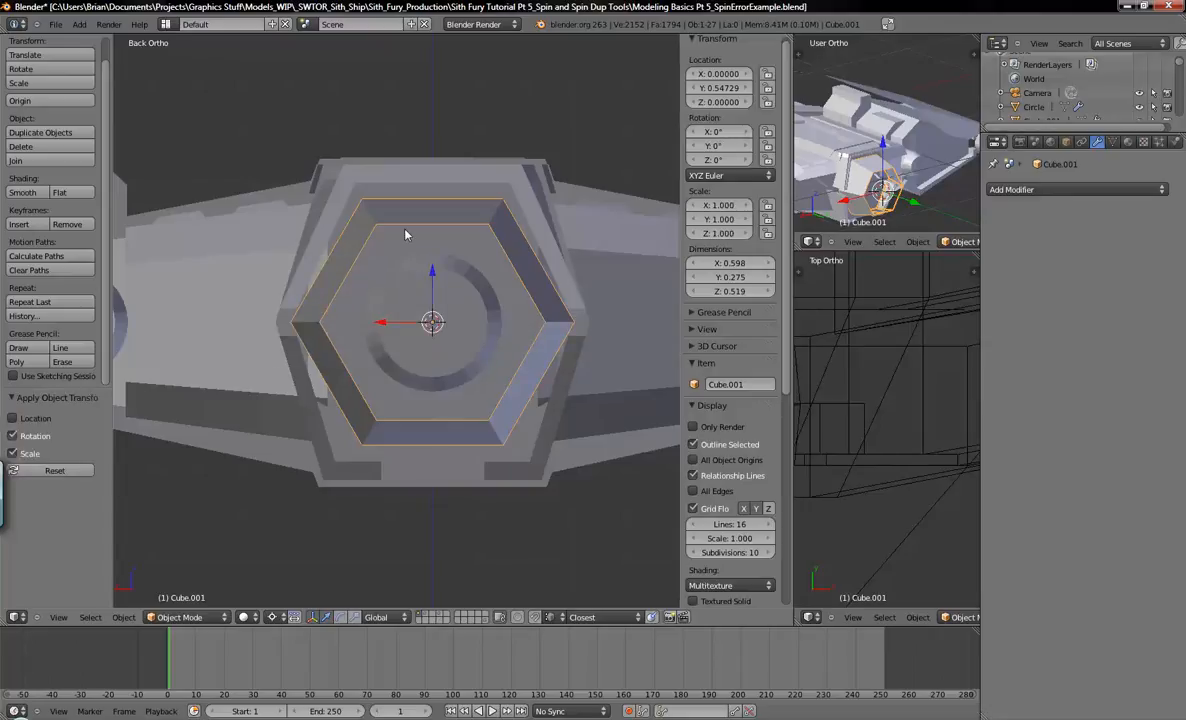
Step: Delete the vertices of the frame's selected lower half in Edit Mode, keeping only the top segment
{"action": "middle_click_drag", "start_coordinate": [472, 310], "coordinate": [464, 337], "text": "shift"}
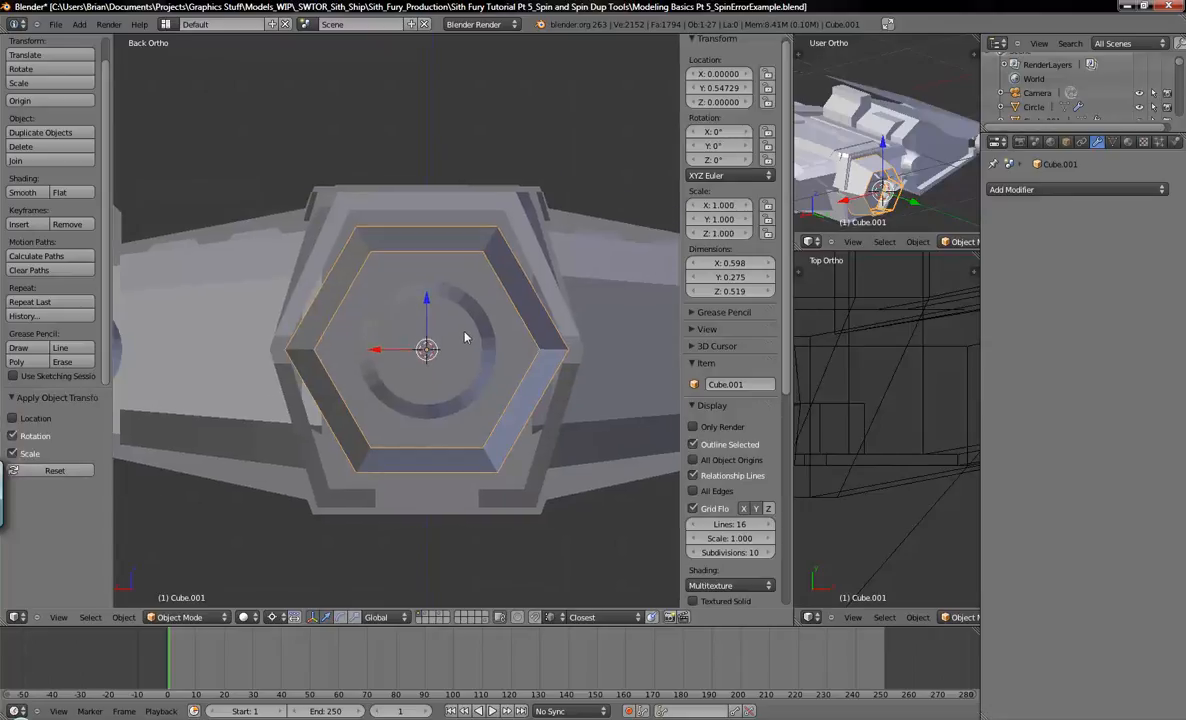
{"action": "key", "text": "Tab"}
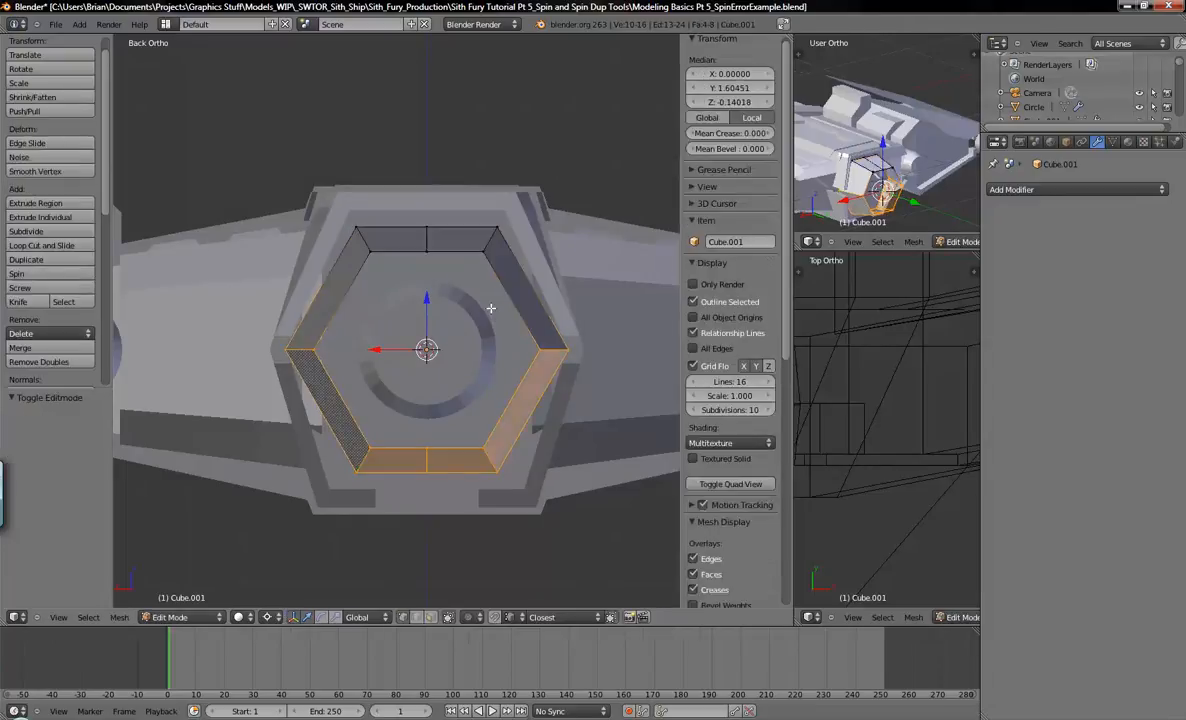
{"action": "key", "text": "x"}
{"action": "left_click", "coordinate": [434, 385]}
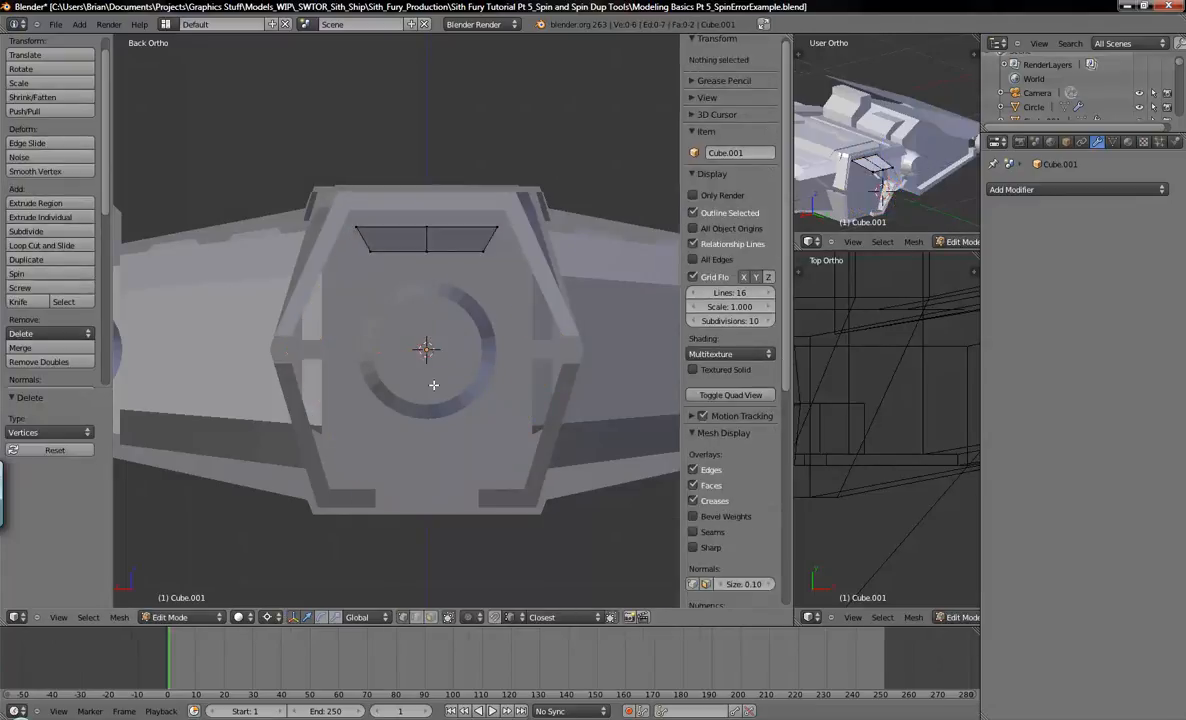
Step: Spin the whole top segment 90 degrees in 9 steps around the 3D cursor and reapply the object's rotation and scale
{"action": "key", "text": "a"}
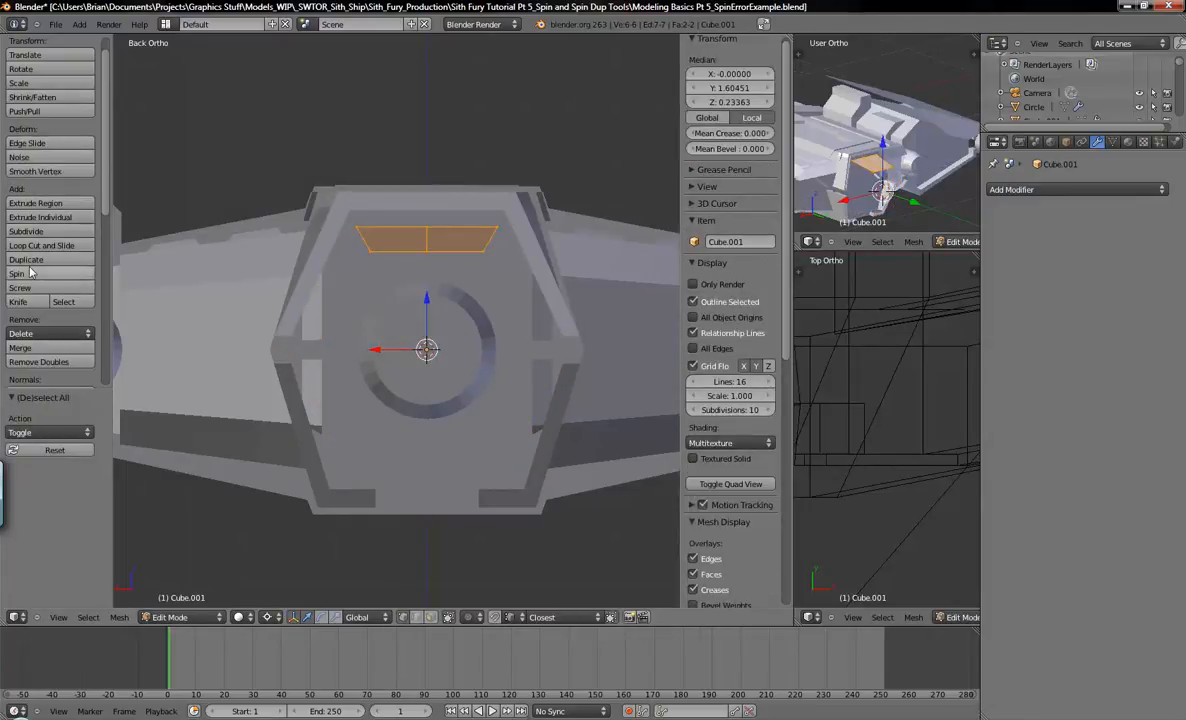
{"action": "left_click", "coordinate": [66, 274]}
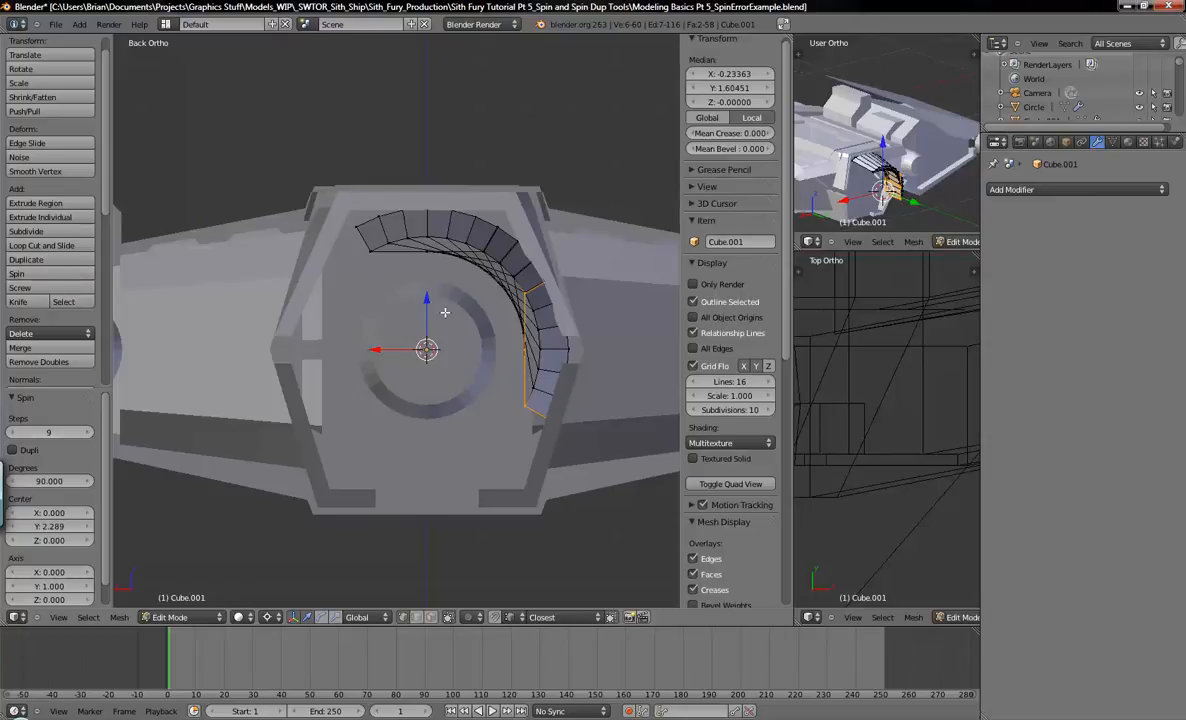
{"action": "key", "text": "Tab"}
{"action": "middle_click_drag", "start_coordinate": [557, 352], "coordinate": [436, 268]}
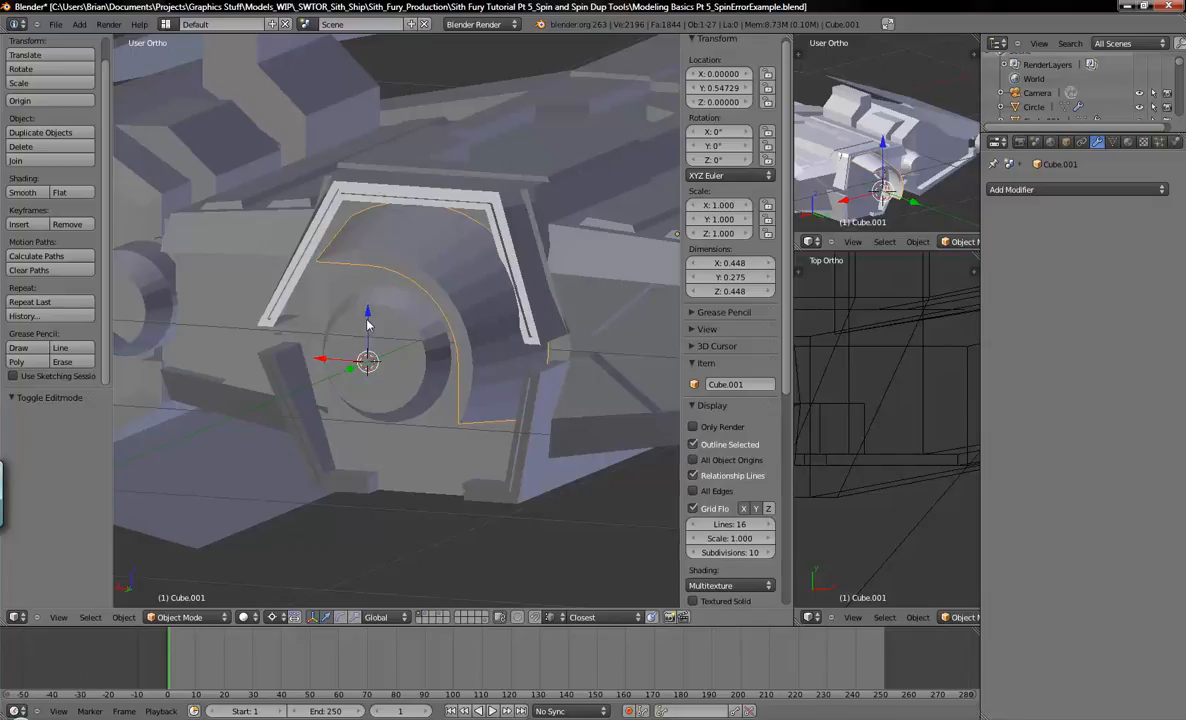
{"action": "key", "text": "ctrl+a"}
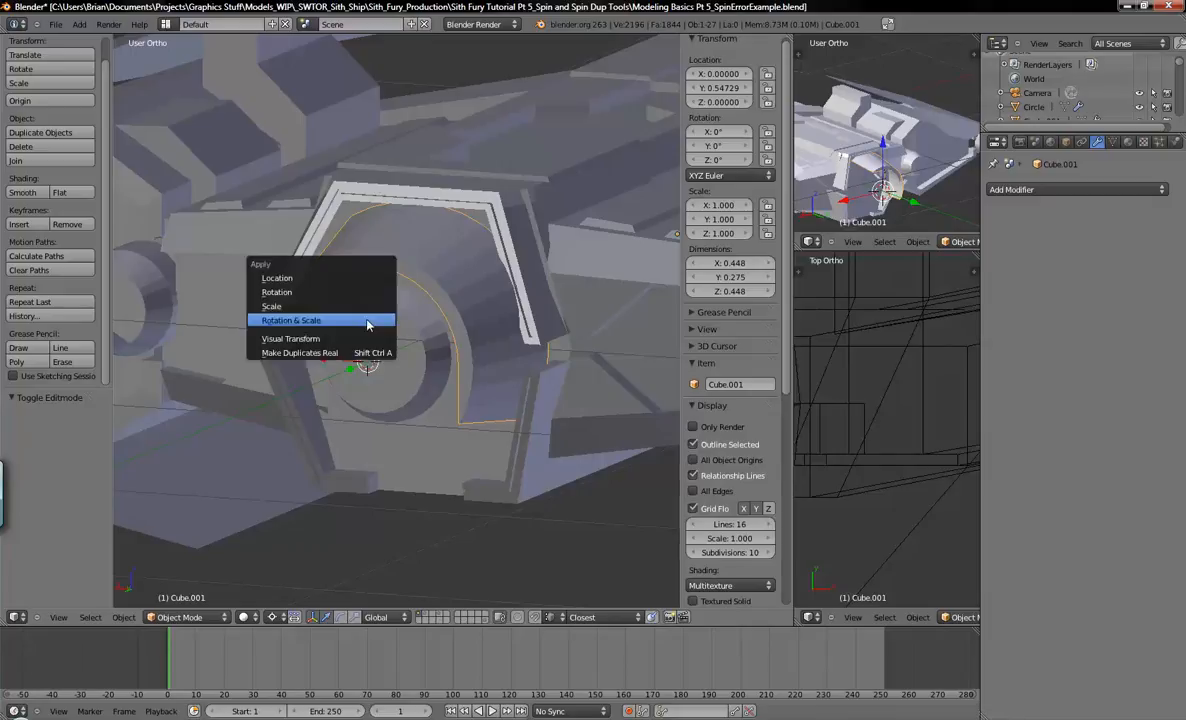
{"action": "left_click", "coordinate": [291, 321]}
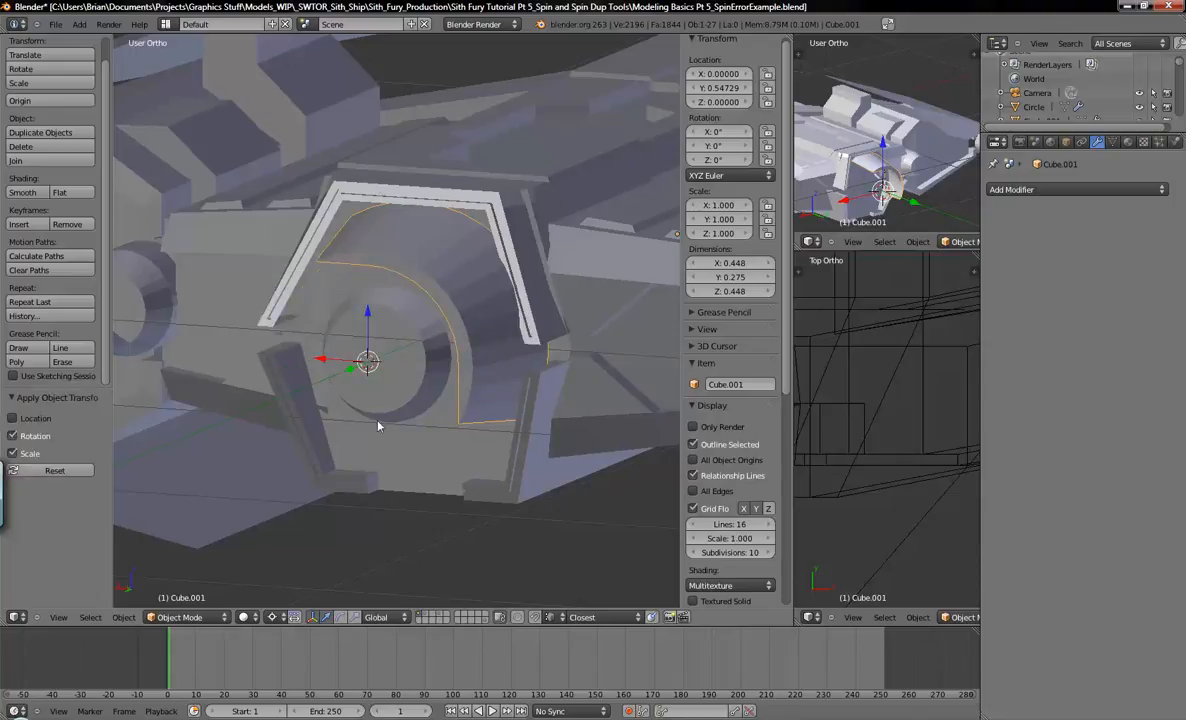
Step: Open the file Modeling Basics Pt 5_Finish.blend and view the finished engine detail at an angle
{"action": "left_click", "coordinate": [56, 24]}
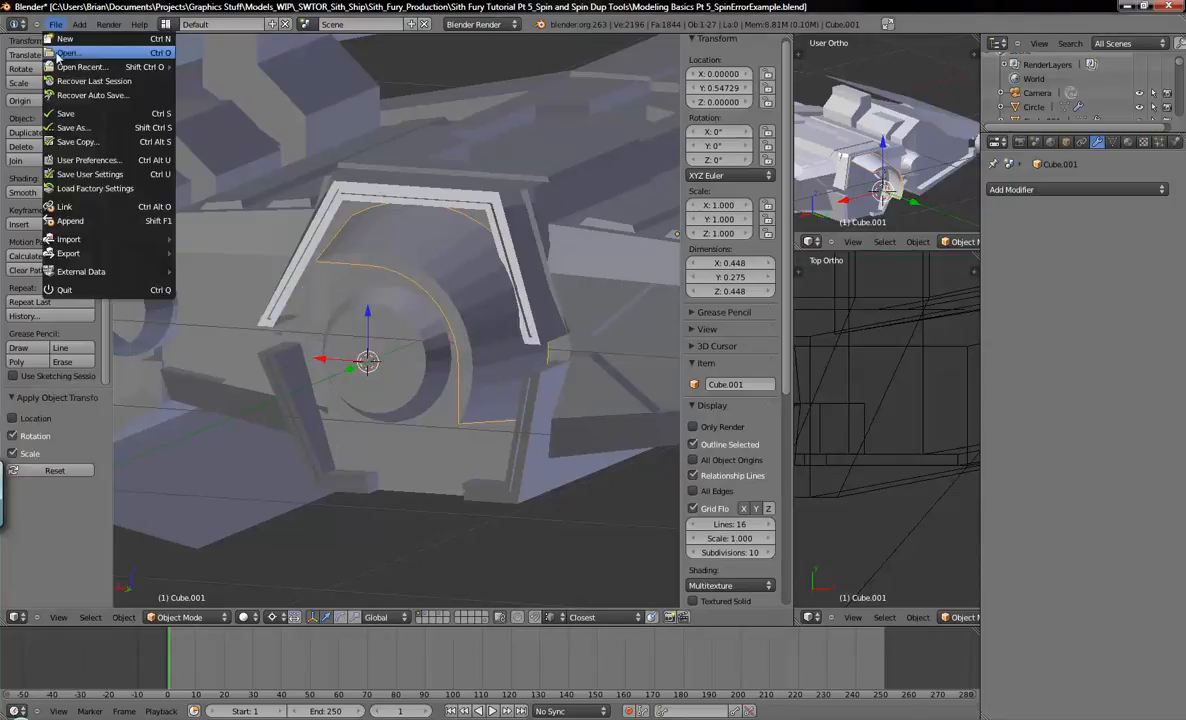
{"action": "left_click", "coordinate": [80, 48]}
{"action": "double_click", "coordinate": [250, 123]}
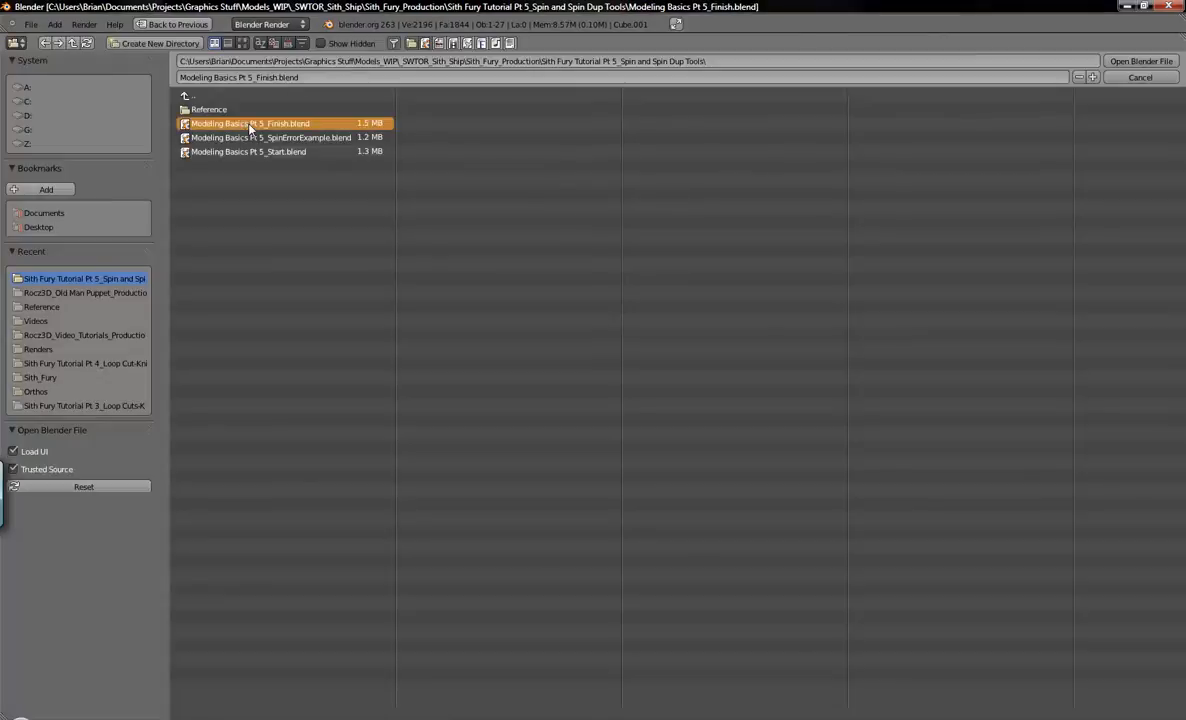
{"action": "mouse_move", "coordinate": [436, 325]}
{"action": "middle_mouse_down"}
{"action": "mouse_move", "coordinate": [377, 353]}
{"action": "mouse_move", "coordinate": [518, 246]}
{"action": "mouse_move", "coordinate": [430, 307]}
{"action": "middle_mouse_up"}
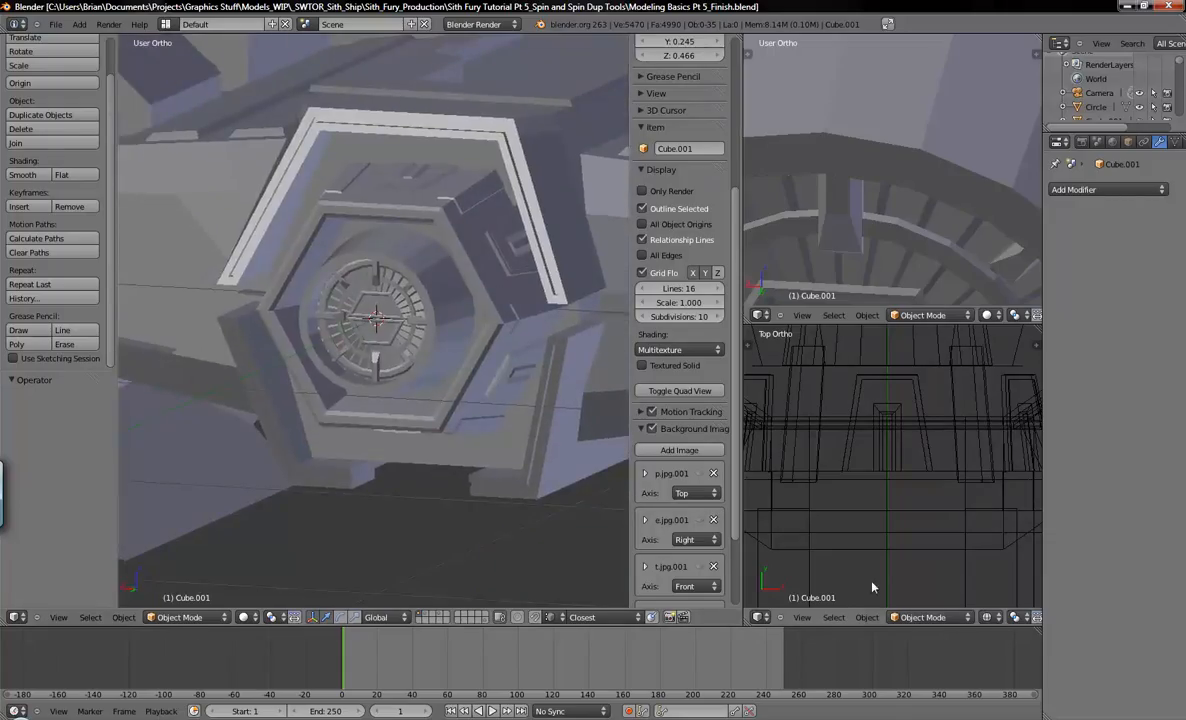